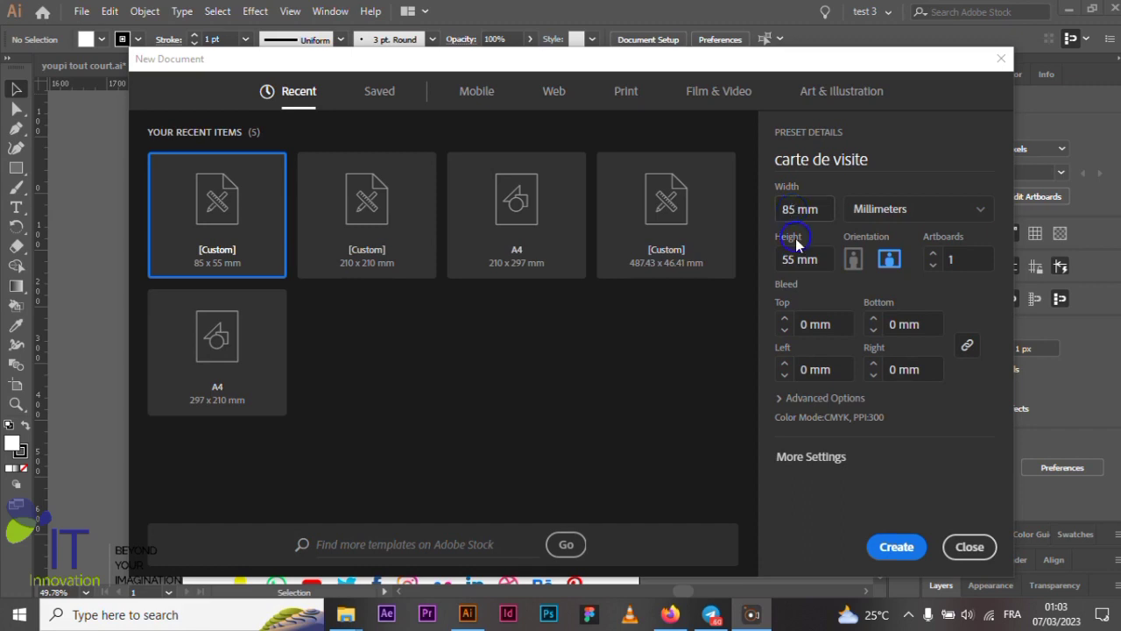
- Create the 85 × 55 mm 'carte de visite' document and zoom out to see the whole artboard
left_click(878, 156)
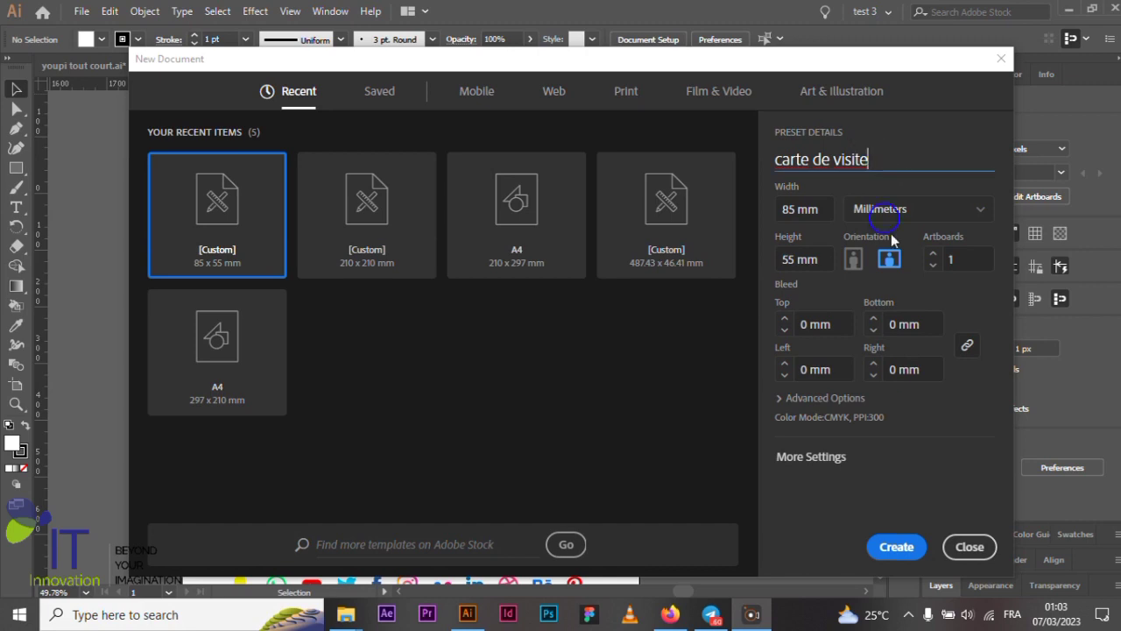
left_click(893, 545)
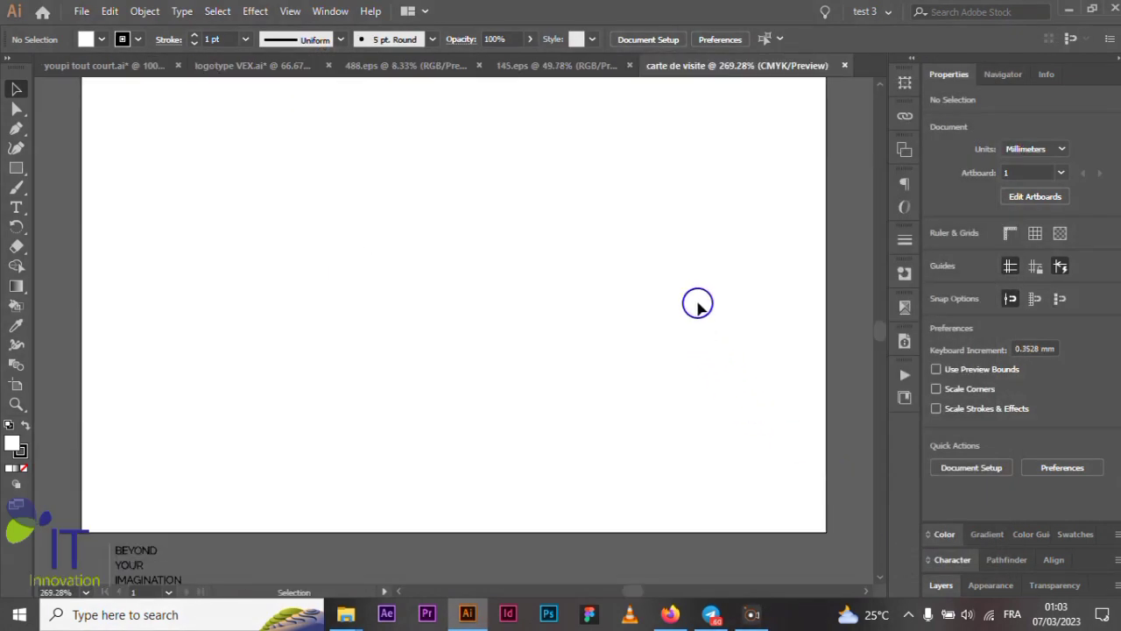
key("ctrl+minus")
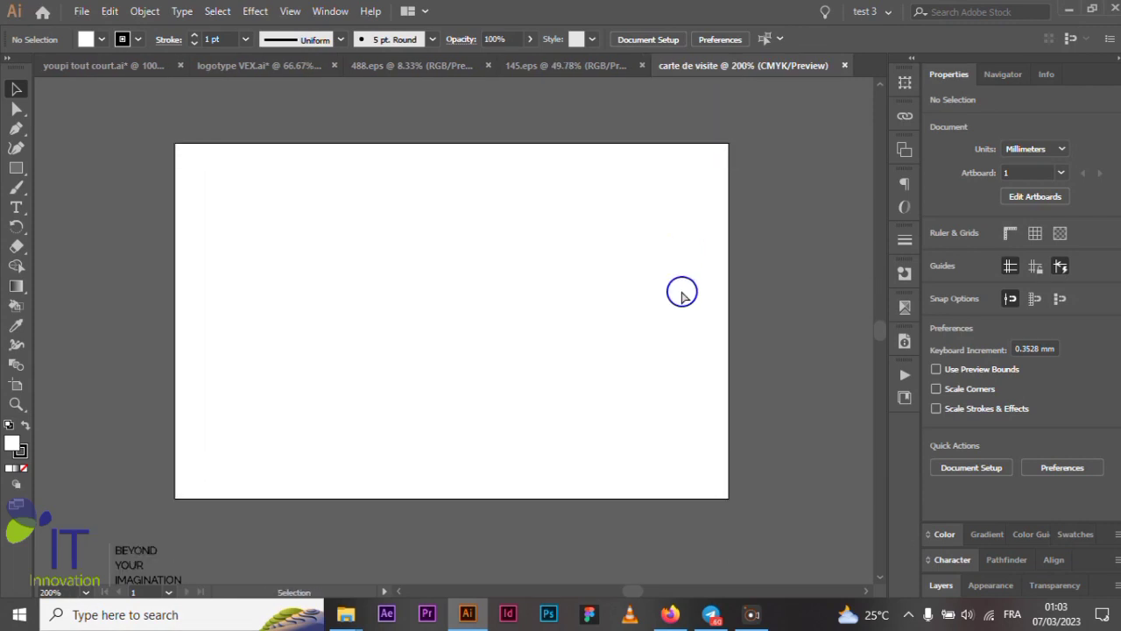
scroll(682, 296, "left", 1)
scroll(681, 295, "left", 2)
scroll(682, 295, "down", 1)
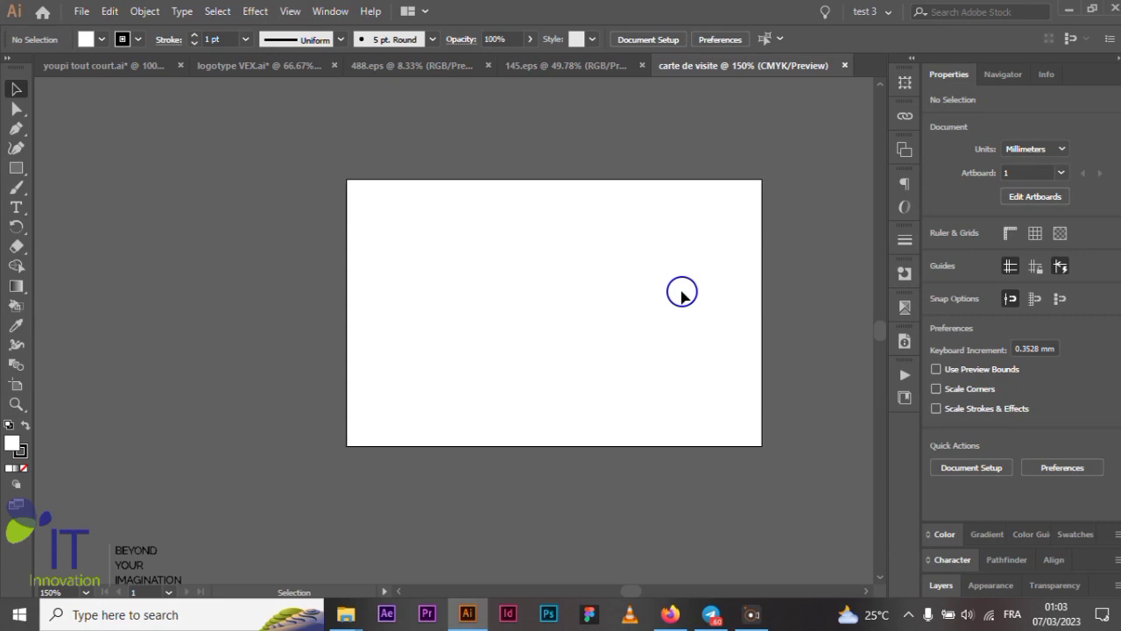
scroll(638, 299, "up", 1)
scroll(638, 298, "up", 1)
scroll(638, 299, "down", 1)
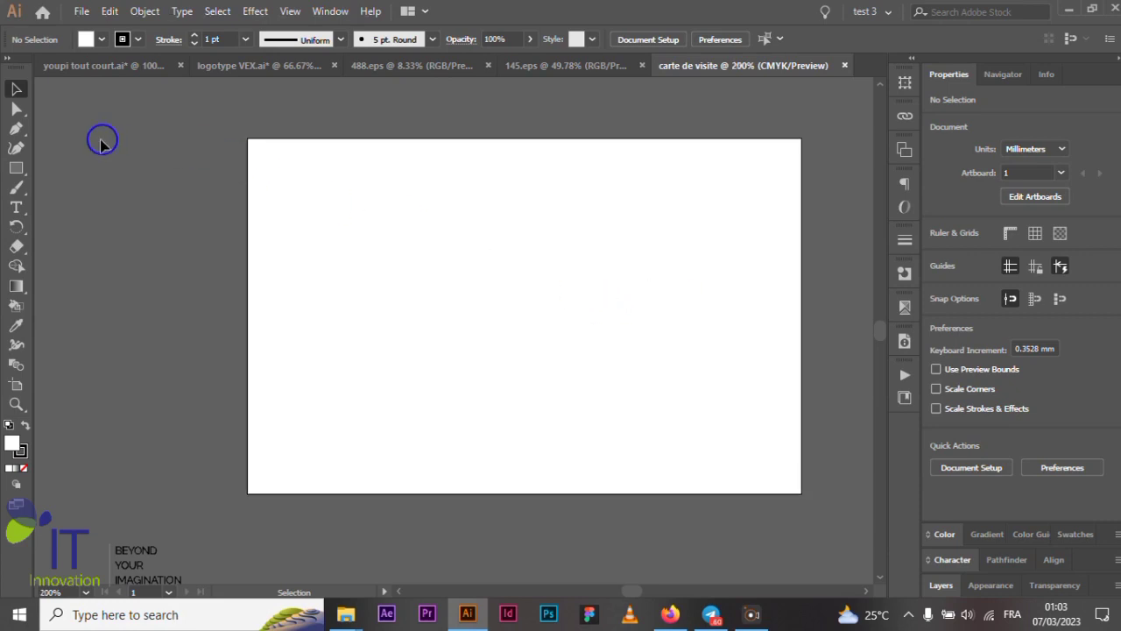
left_click(16, 130)
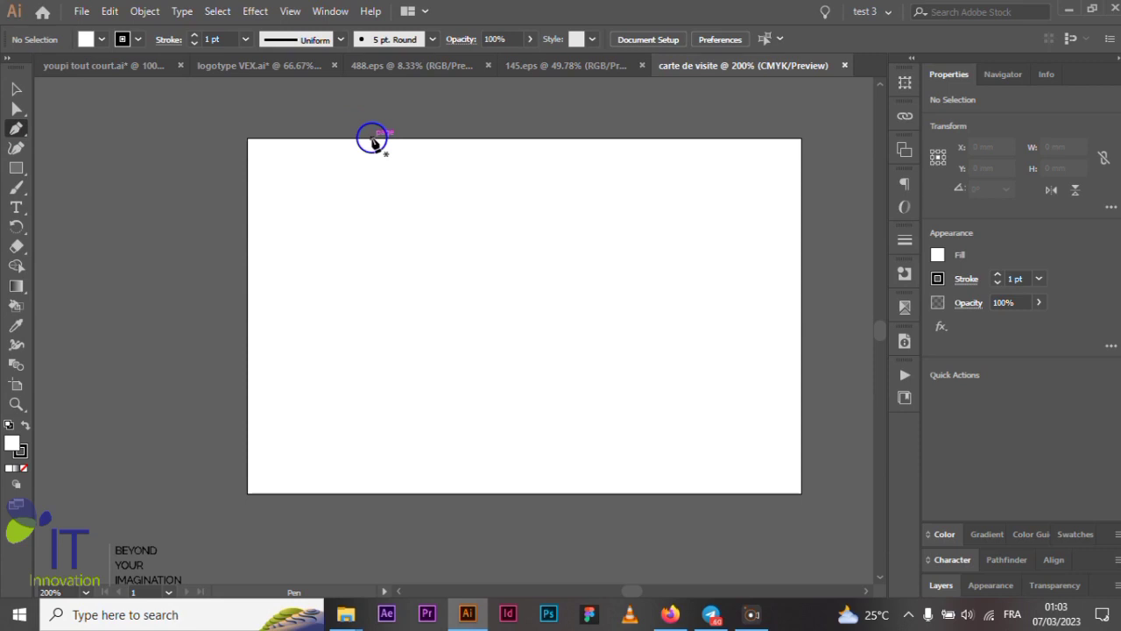
- Draw a closed right triangle with the Pen tool at the artboard's top-left corner
left_click(372, 138)
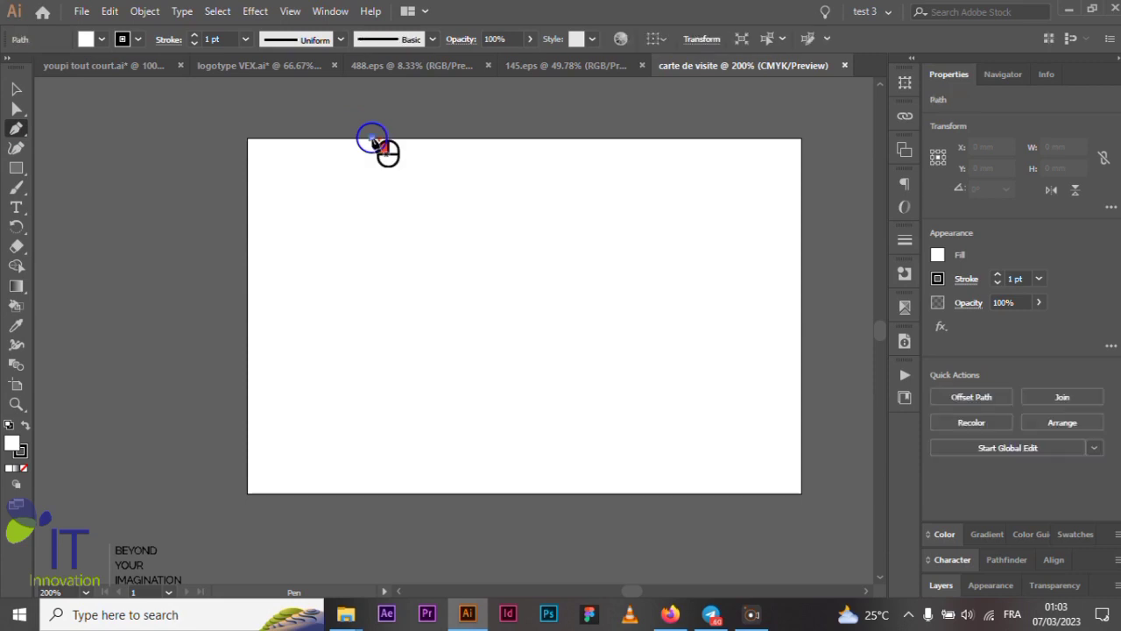
left_click(247, 139)
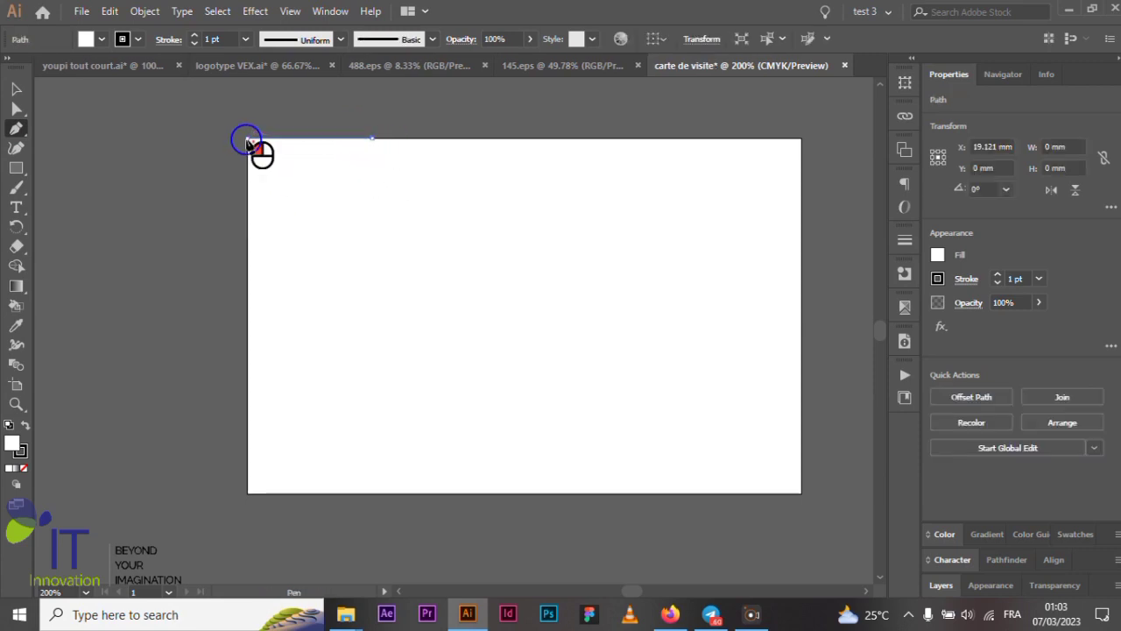
left_click(247, 238)
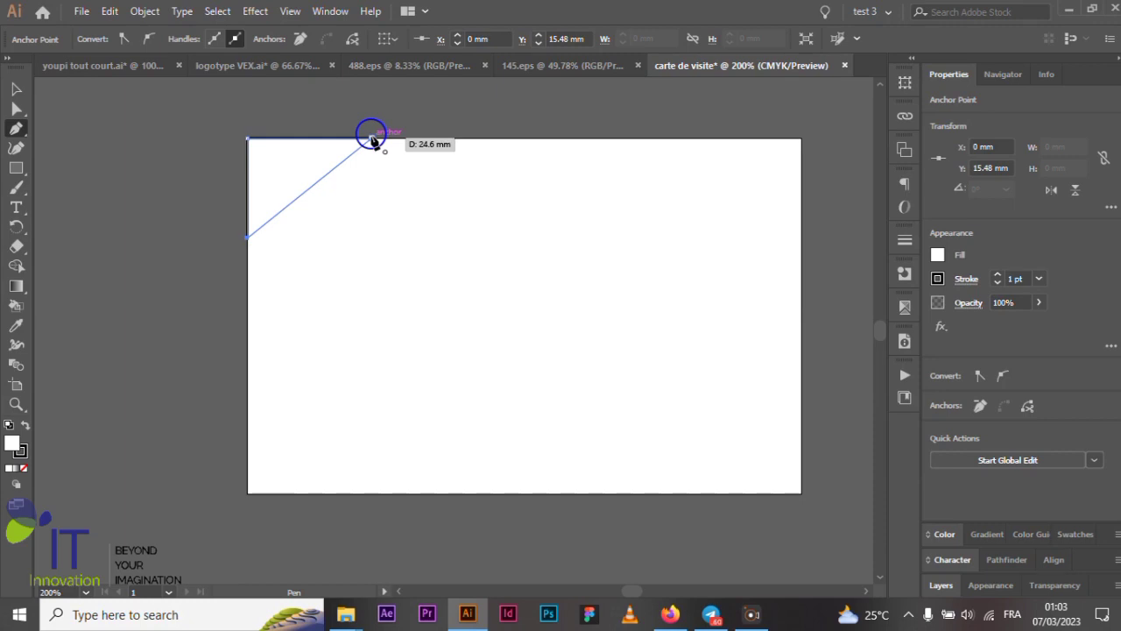
left_click(372, 138)
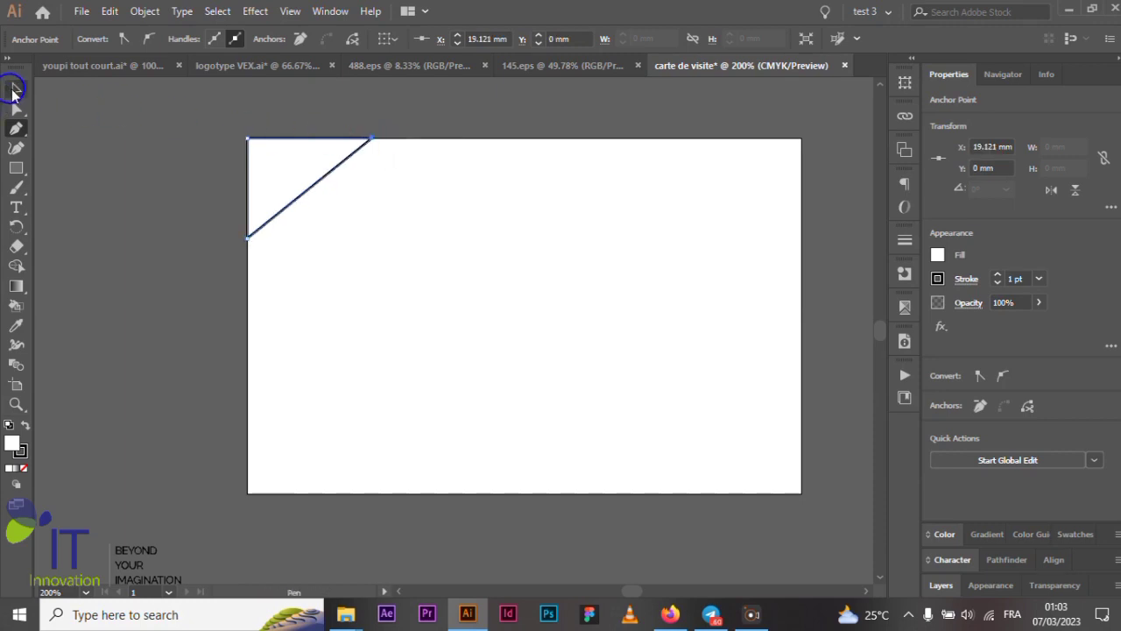
- Drag the triangle's lower anchor down the left edge to lengthen that side to about 19 mm
left_click(16, 107)
scroll(242, 228, "up", 1)
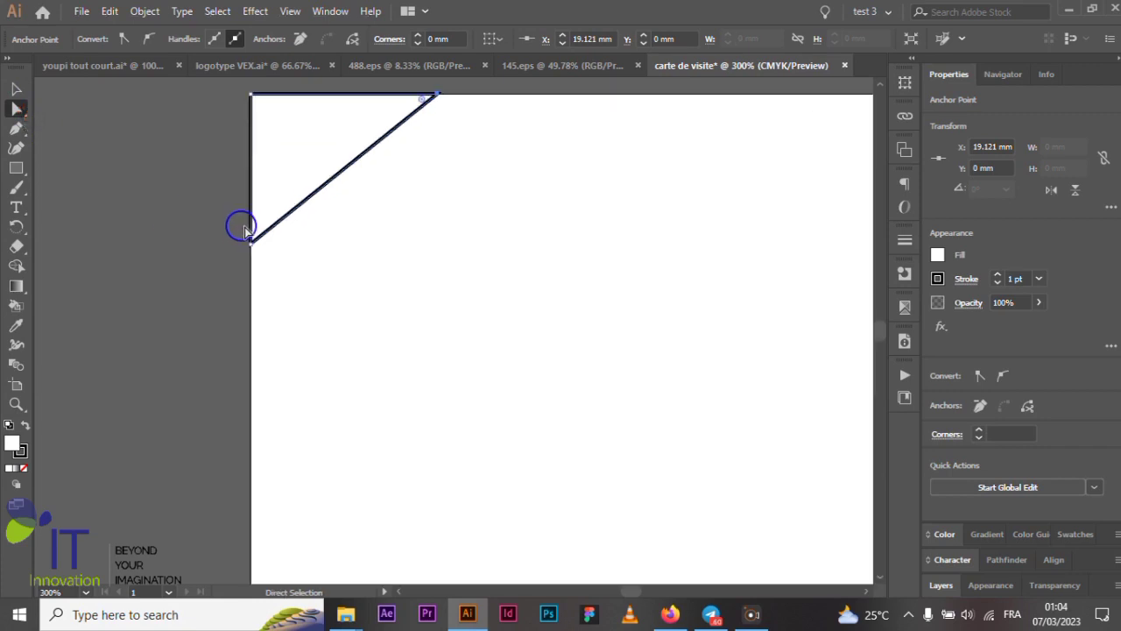
scroll(242, 228, "up", 1)
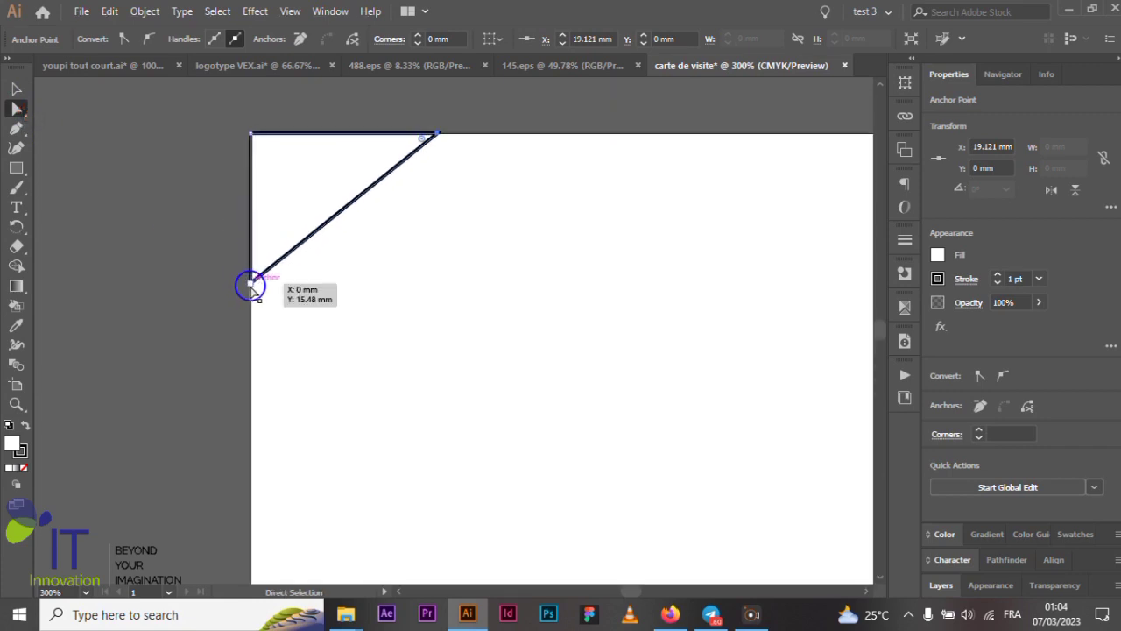
left_click_drag(251, 286, 248, 306)
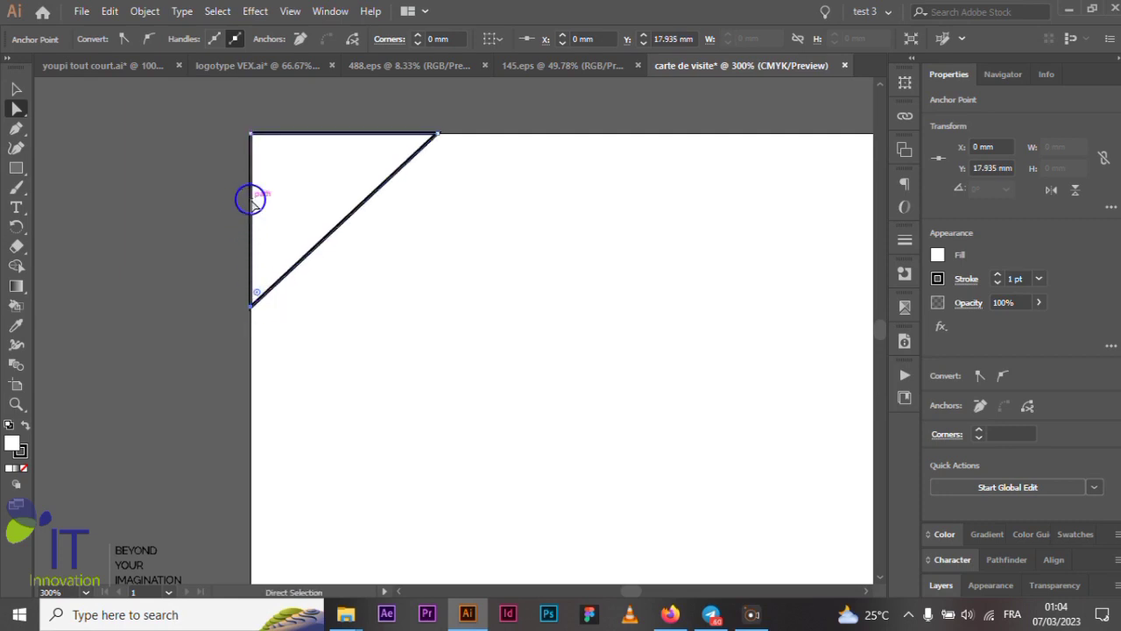
left_click(437, 132)
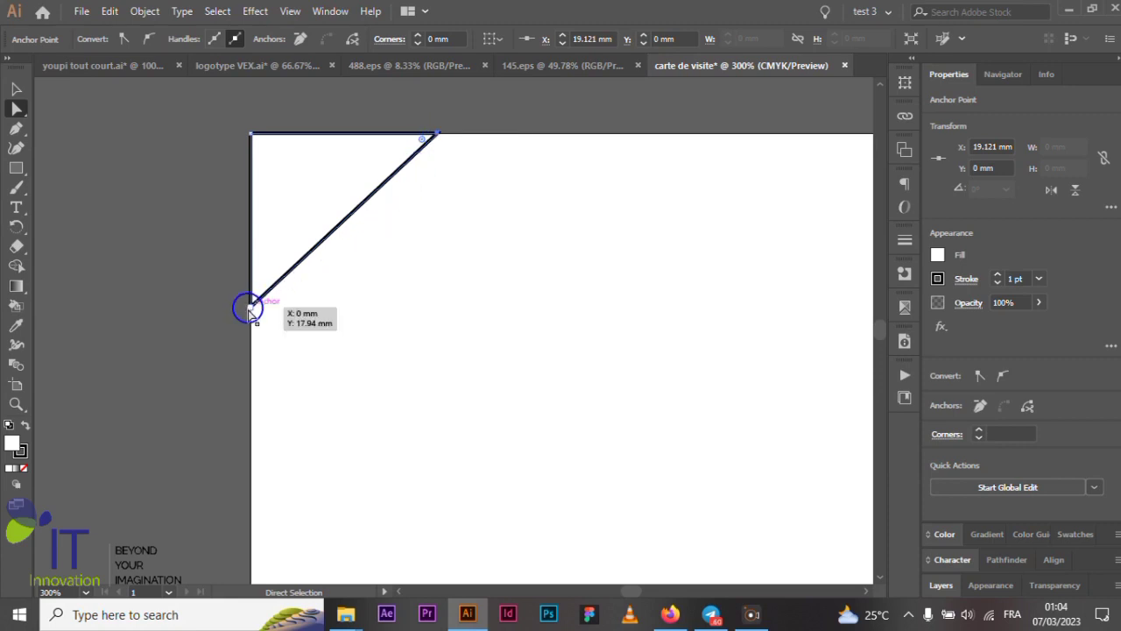
left_click(250, 307)
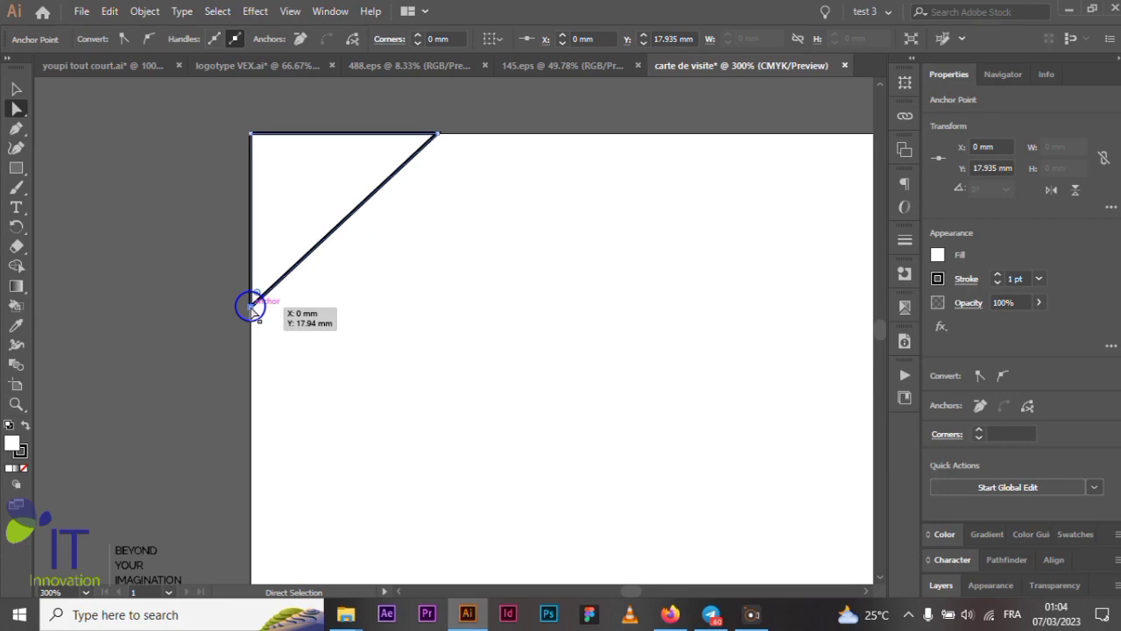
left_click_drag(250, 308, 249, 324)
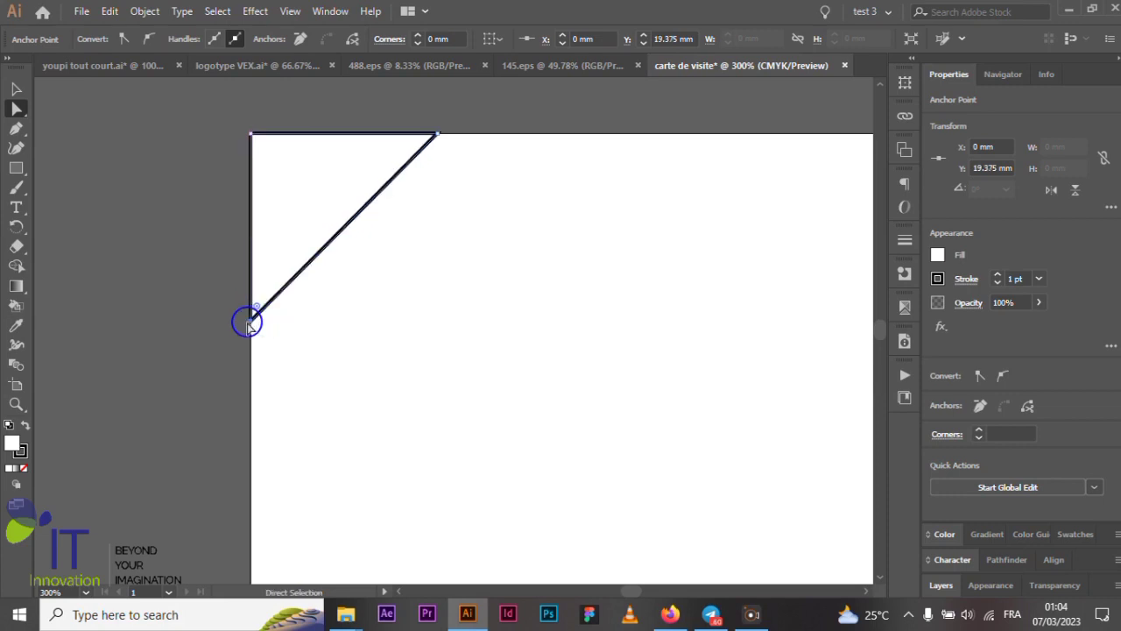
- Copy the triangle down to the artboard's bottom-left corner
left_click(16, 89)
scroll(231, 204, "down", 2)
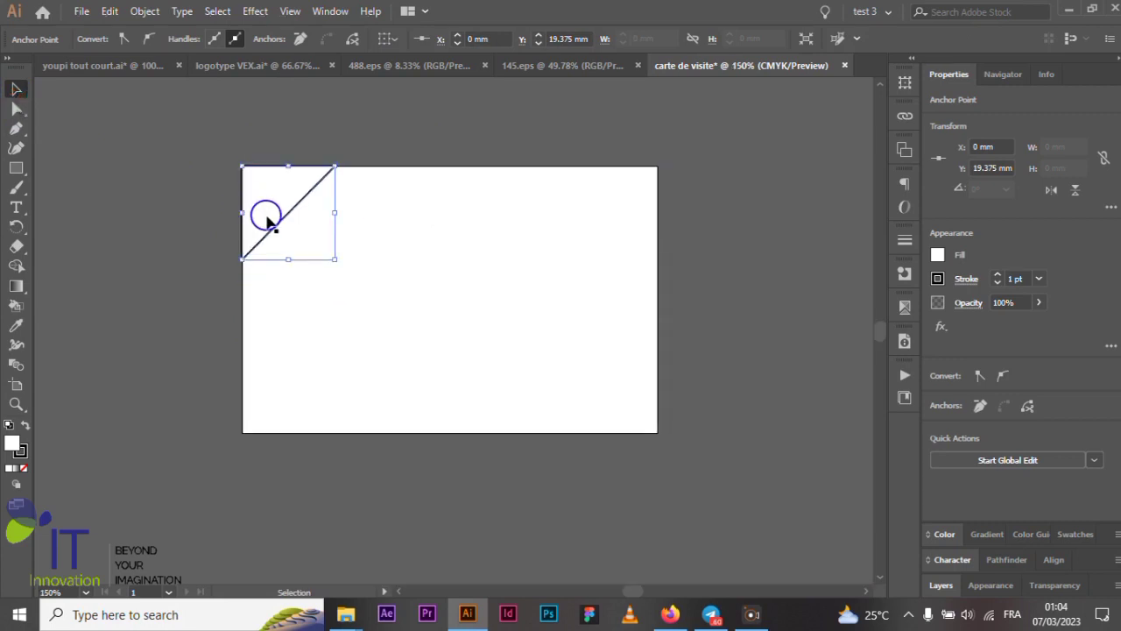
left_click_drag(275, 225, 271, 396)
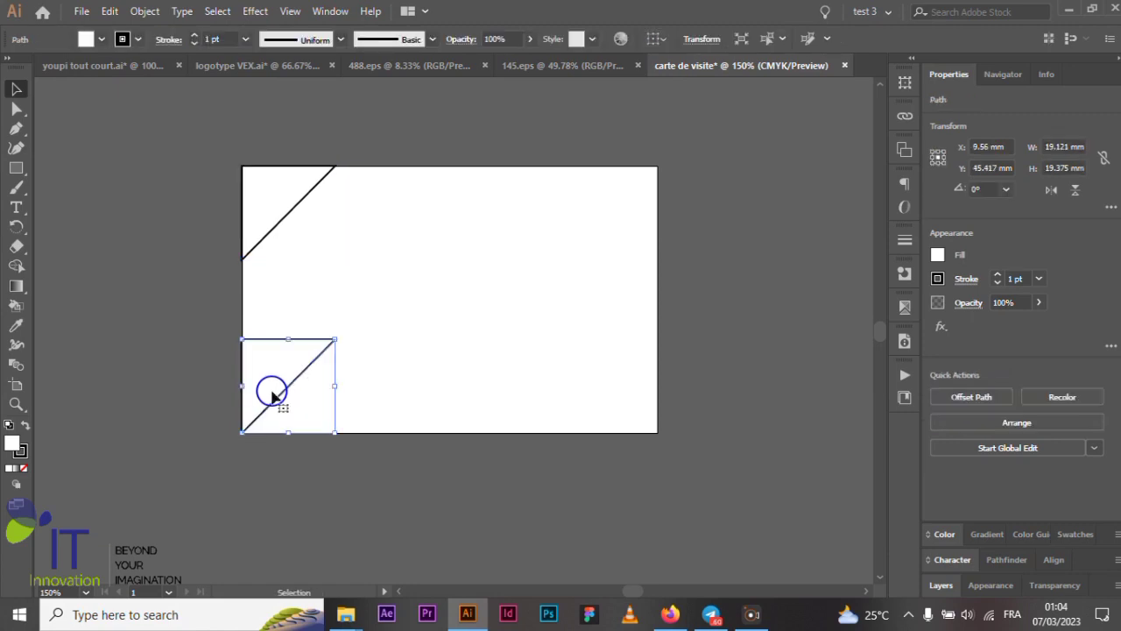
- Make a level copy of the top triangle to the right, then delete the extra copy
left_click(291, 208)
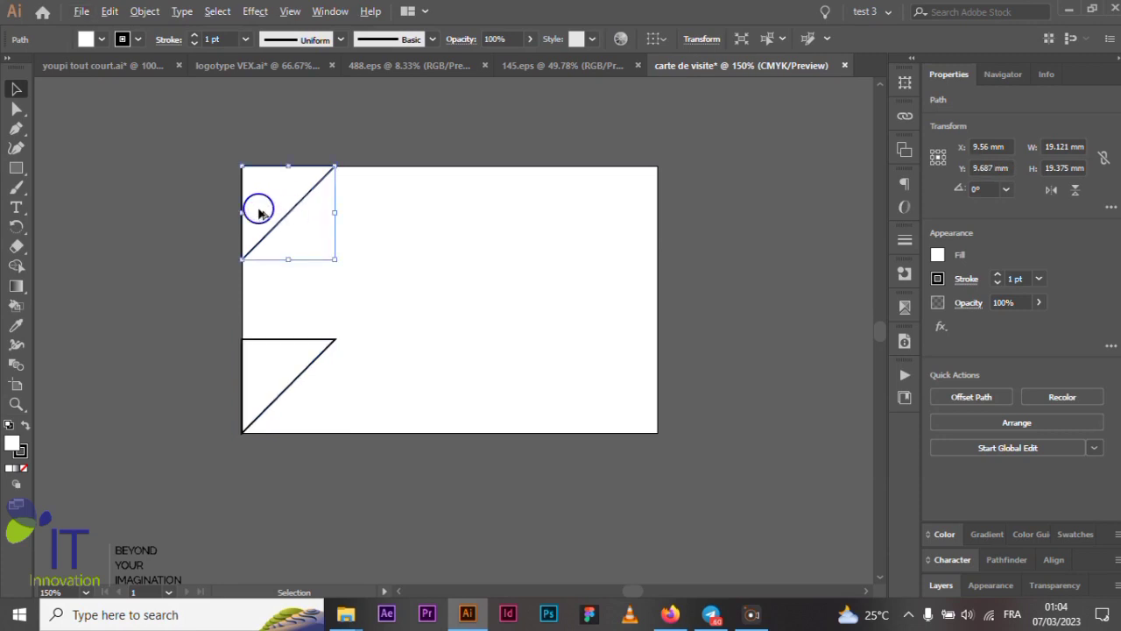
left_click_drag(259, 212, 366, 224)
key("shift")
key("alt+shift")
key("alt+shift")
key("alt+shift")
key("shift")
key("alt+shift")
key("shift")
key("alt+shift")
key("alt+shift")
key("alt+shift")
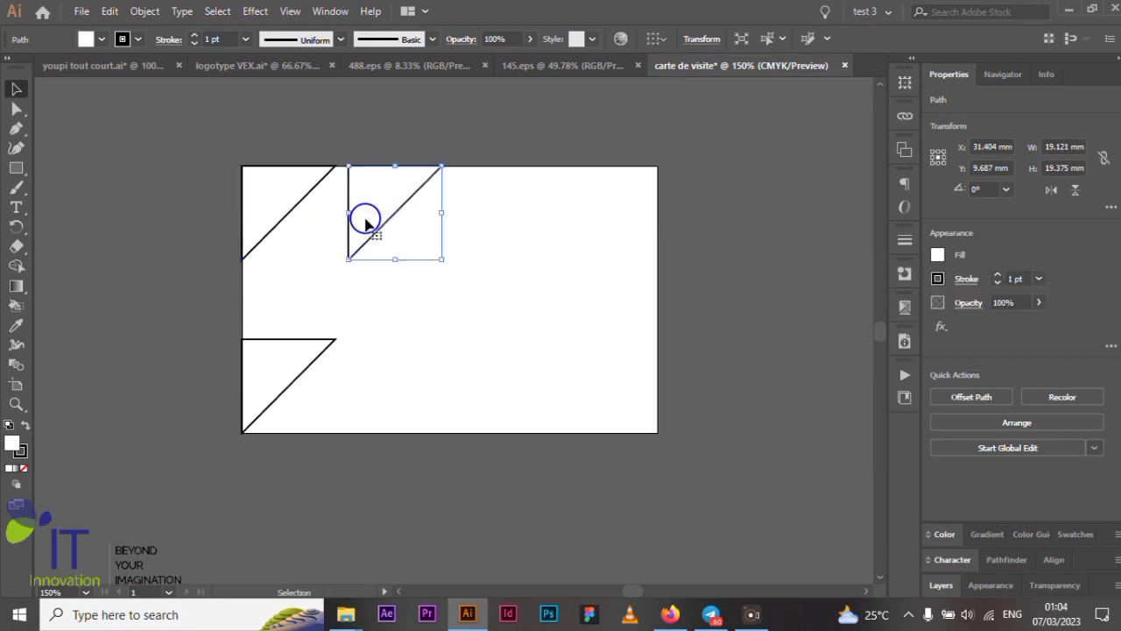
key("Delete")
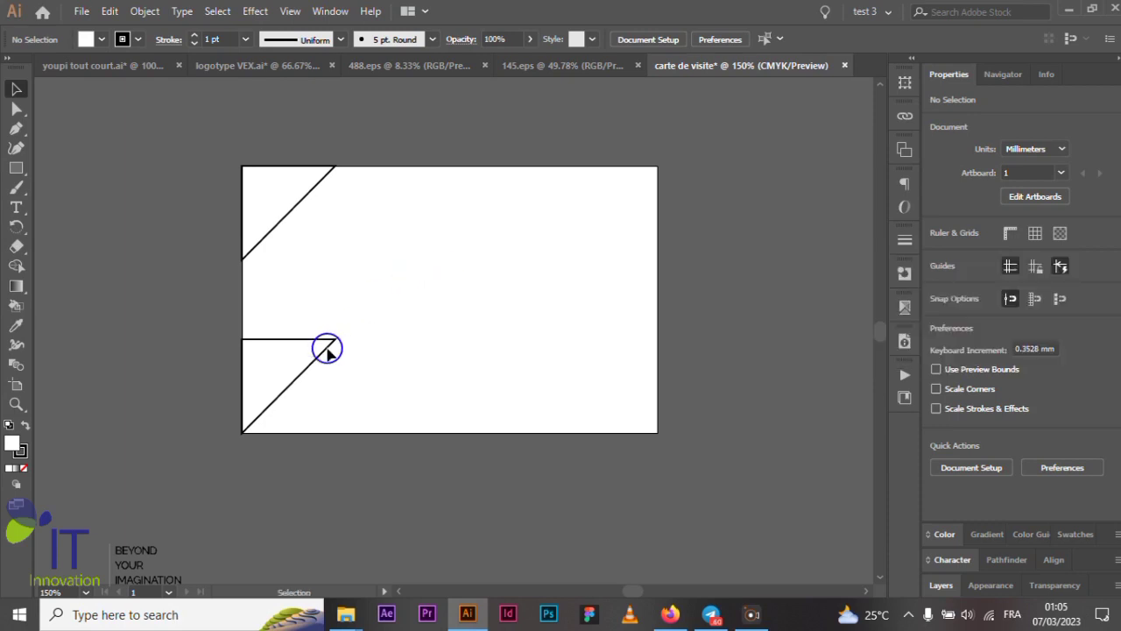
key("alt+shift")
- Flip the bottom triangle along the horizontal axis and select both triangles
left_click(301, 336)
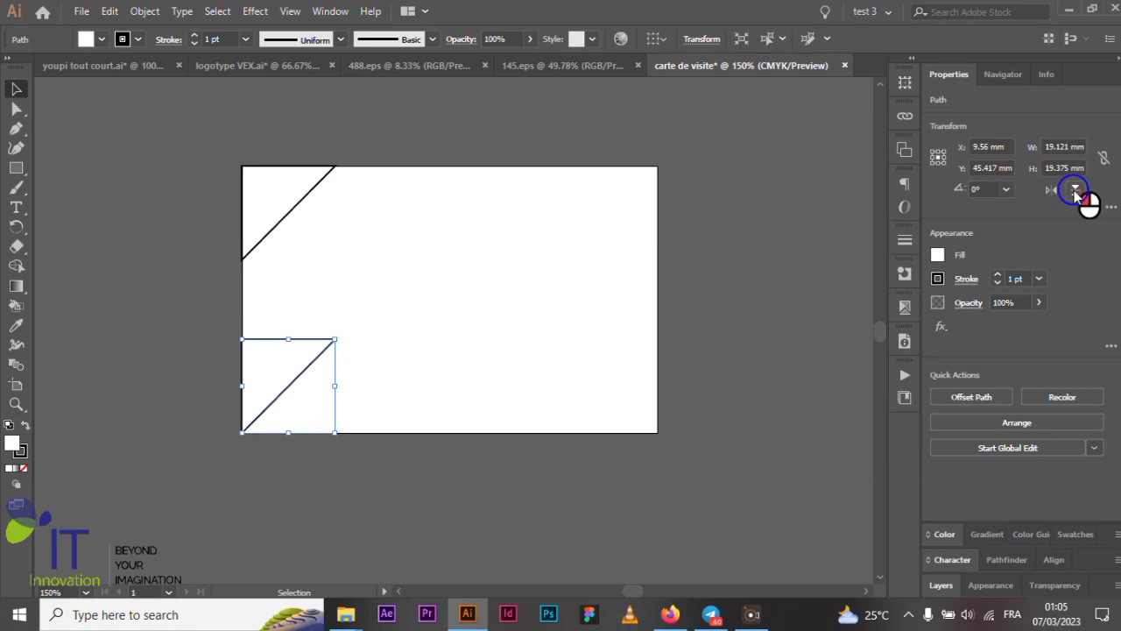
left_click(1051, 189)
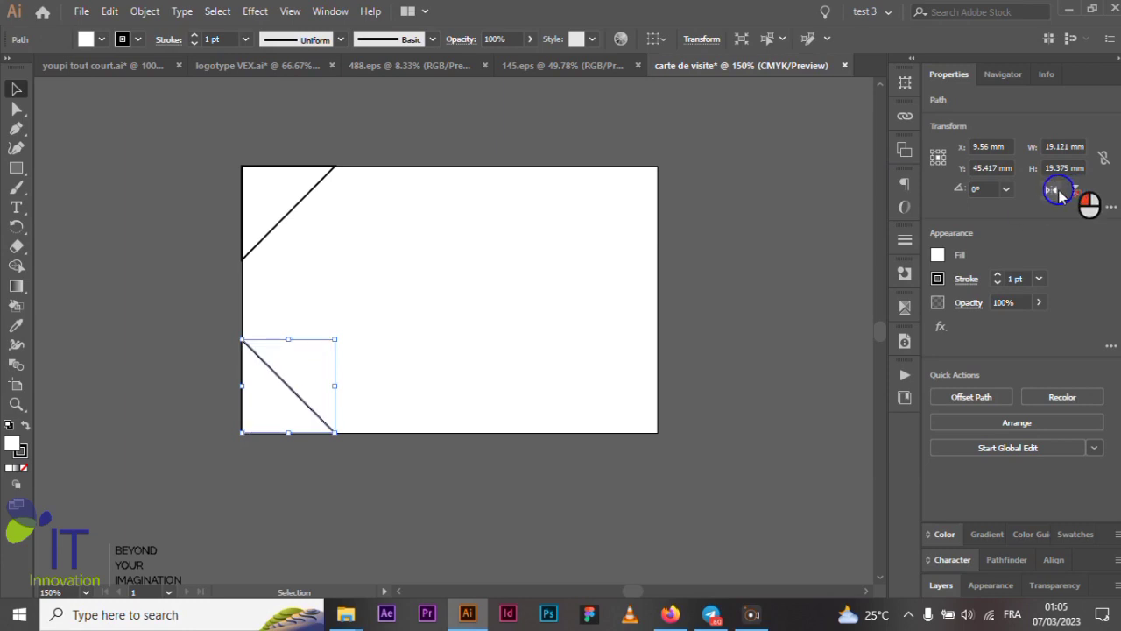
left_click(279, 230, "shift")
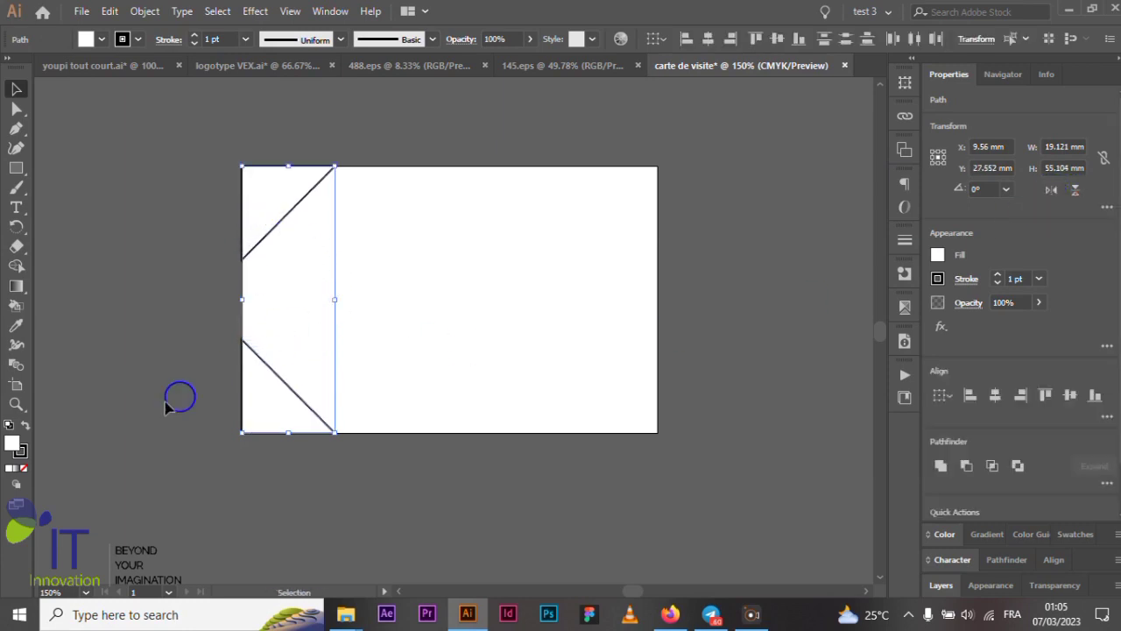
left_click(21, 450)
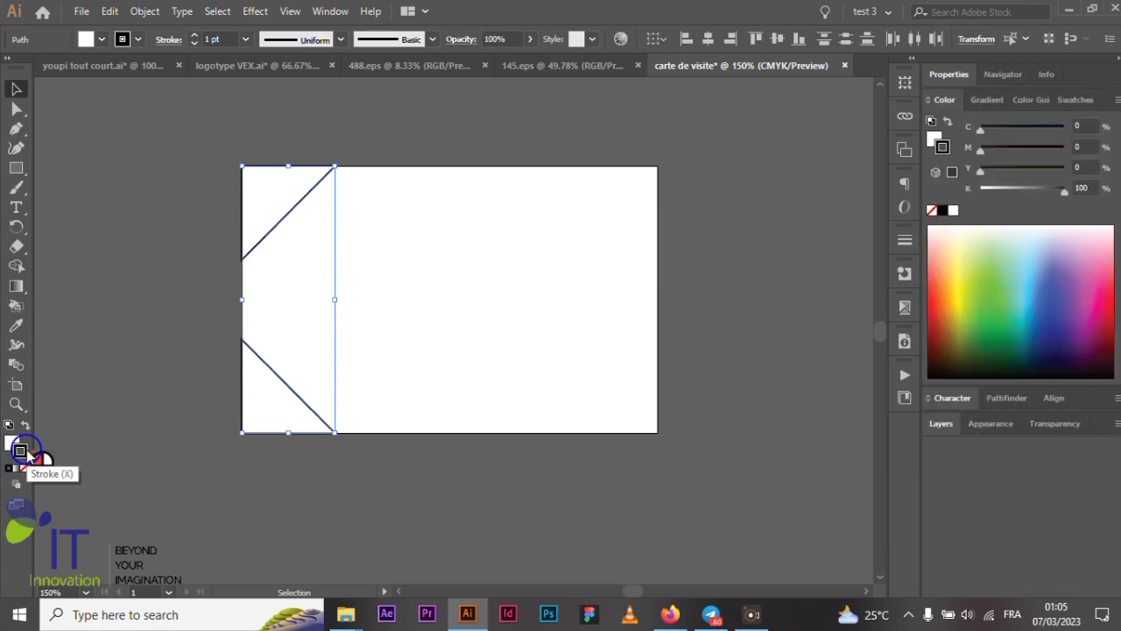
left_click(24, 470)
left_click(11, 444)
double_click(12, 444)
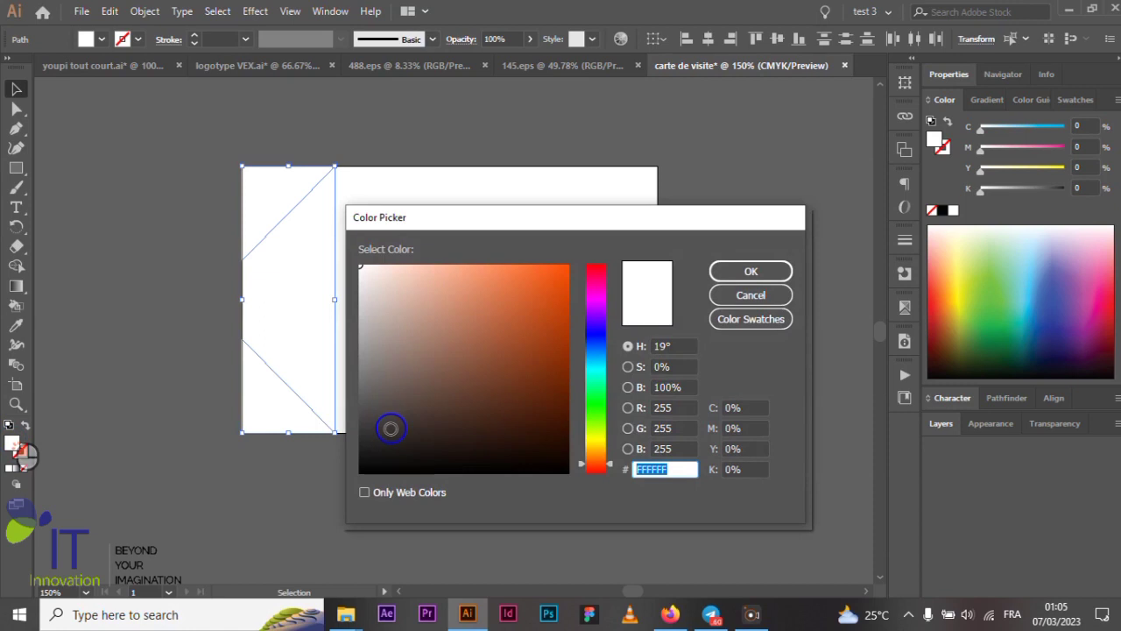
left_click(377, 454)
left_click_drag(378, 455, 356, 488)
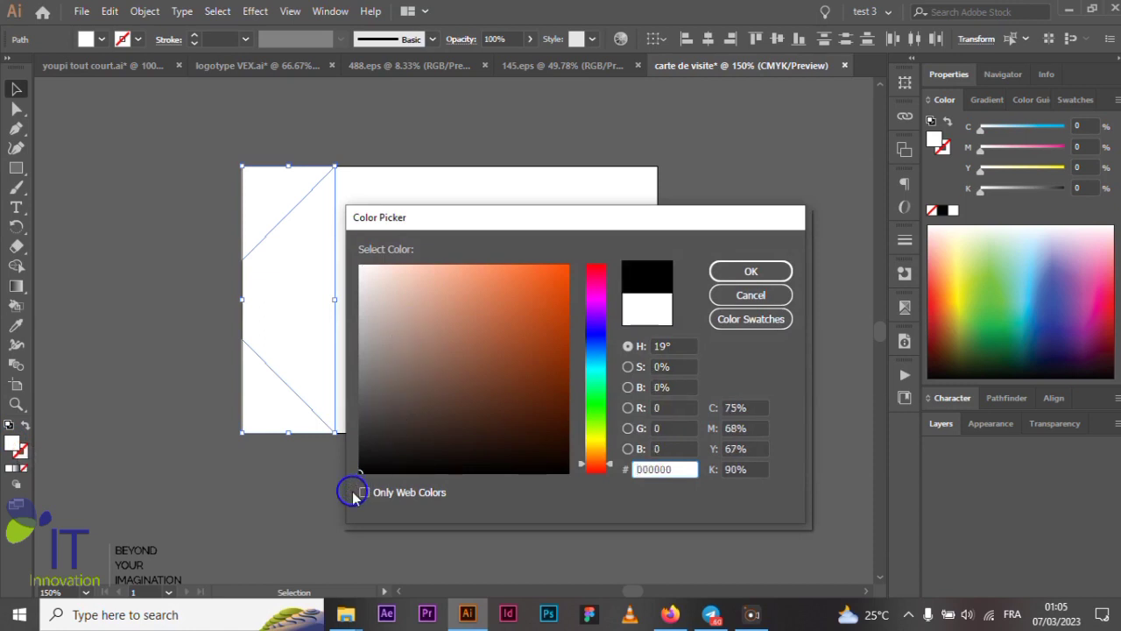
left_click(732, 272)
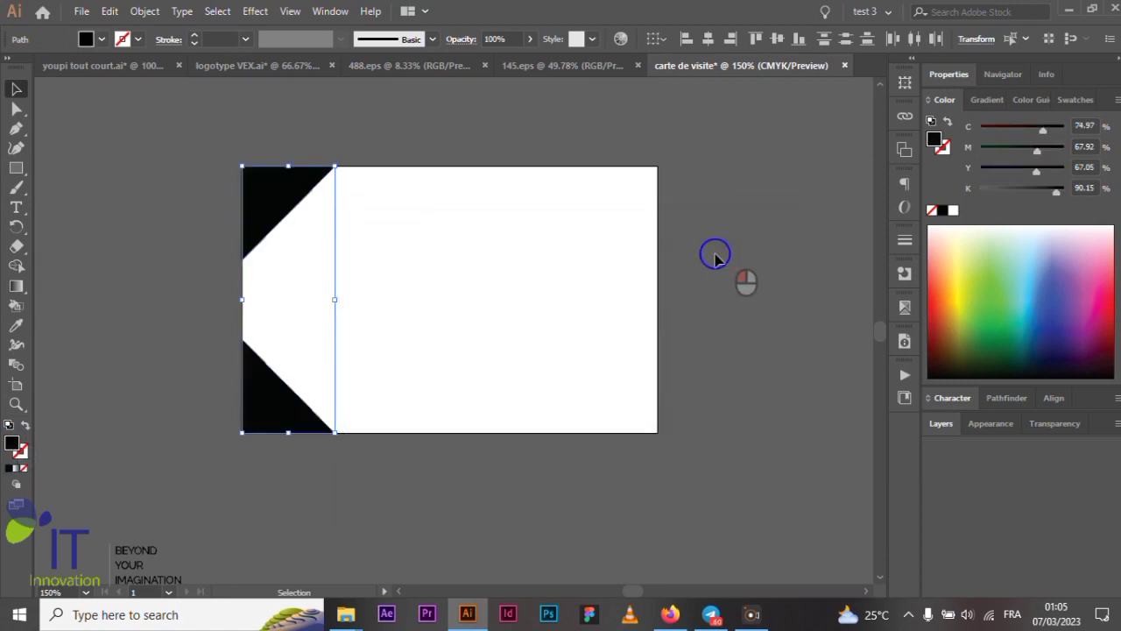
left_click(732, 270)
scroll(550, 280, "up", 1)
scroll(550, 280, "up", 2)
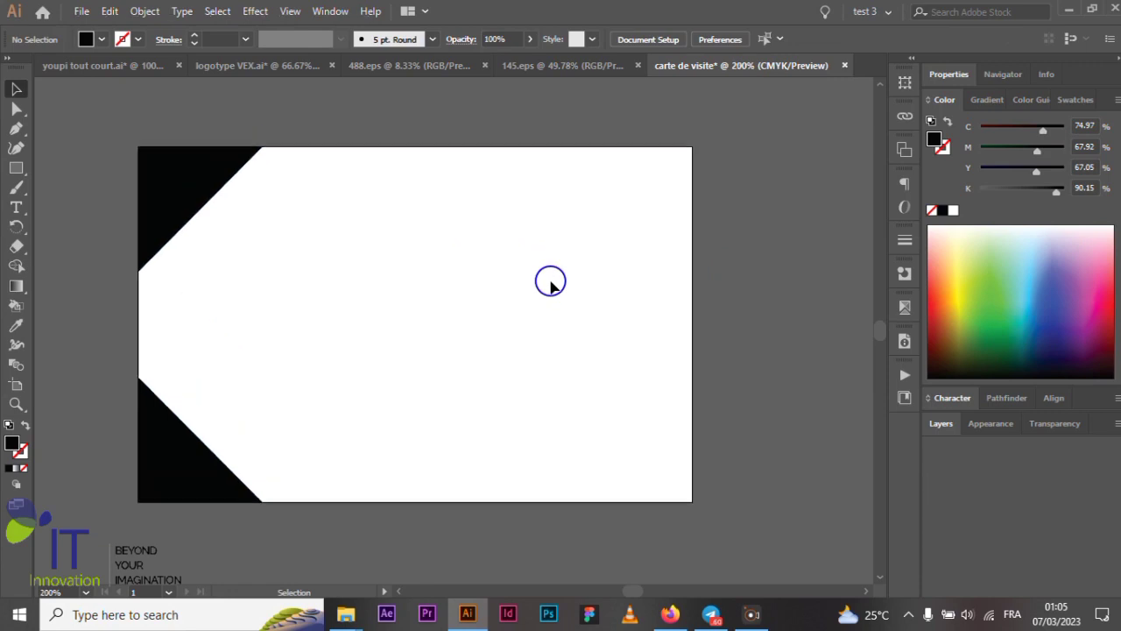
scroll(550, 280, "down", 1)
scroll(550, 280, "up", 1)
scroll(551, 280, "down", 1)
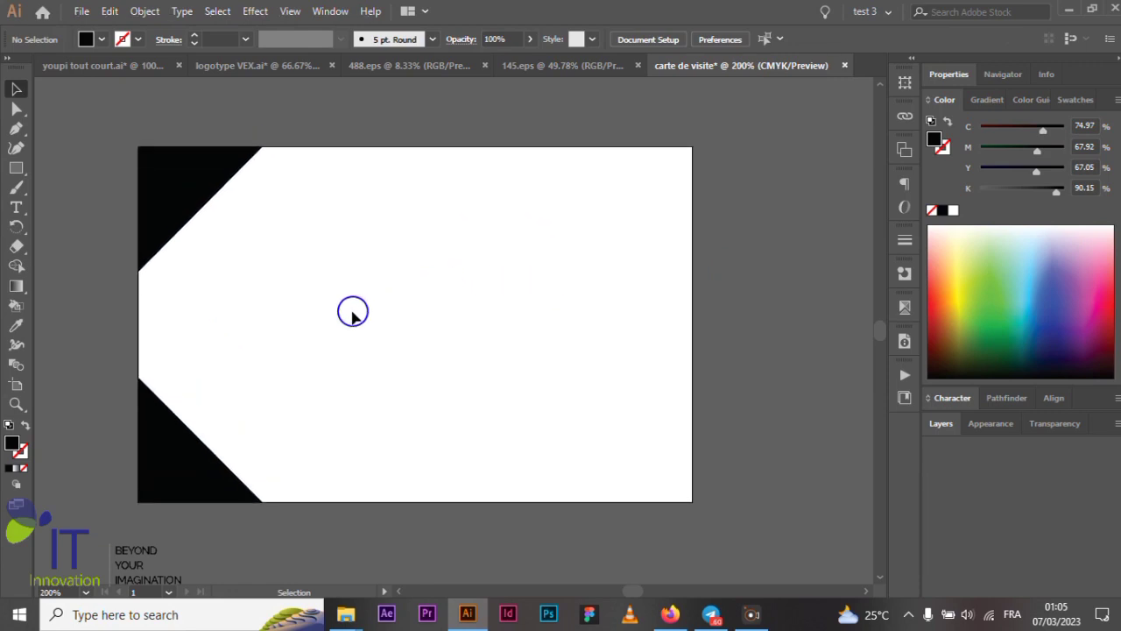
scroll(323, 340, "up", 1)
scroll(333, 328, "down", 1)
scroll(386, 351, "down", 1)
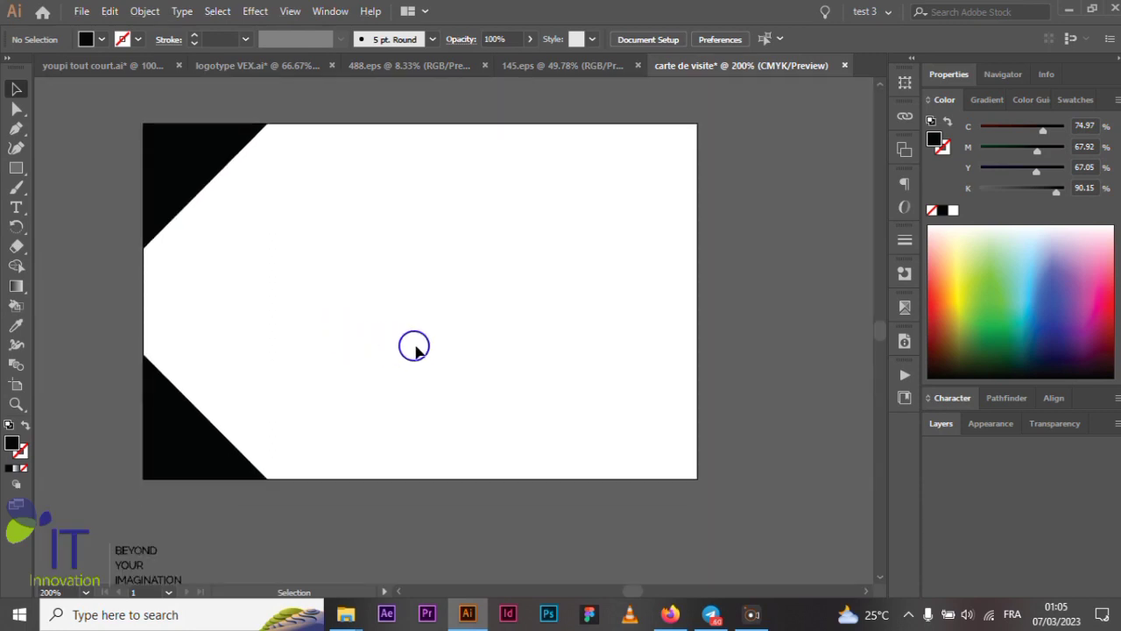
scroll(416, 346, "up", 2)
scroll(436, 346, "right", 1)
scroll(436, 346, "left", 1)
scroll(436, 346, "down", 1)
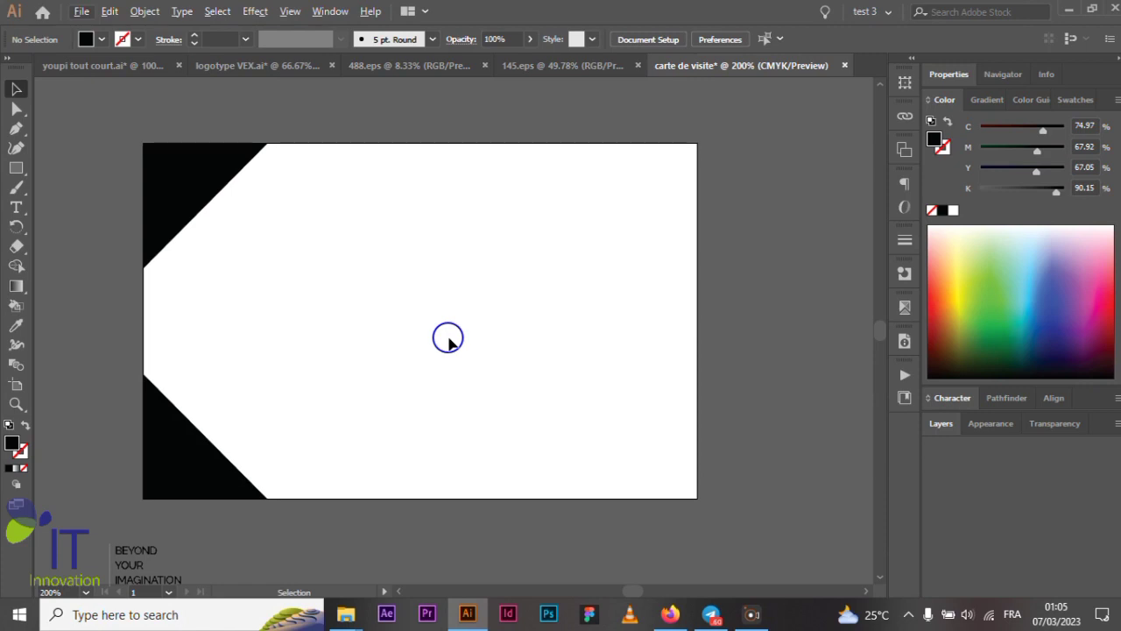
left_click(82, 13)
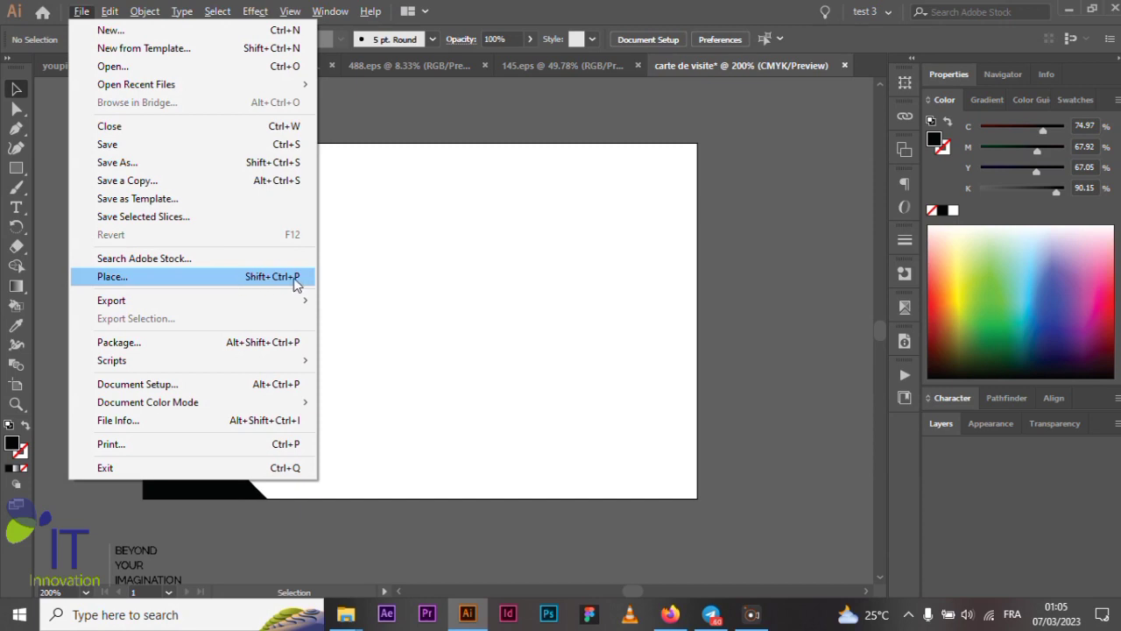
- Place the 'Mr VEX sans fond noir orange_Plan de travail 1' logo file using Shift+Ctrl+P
left_click(762, 273)
key("shift+ctrl+p")
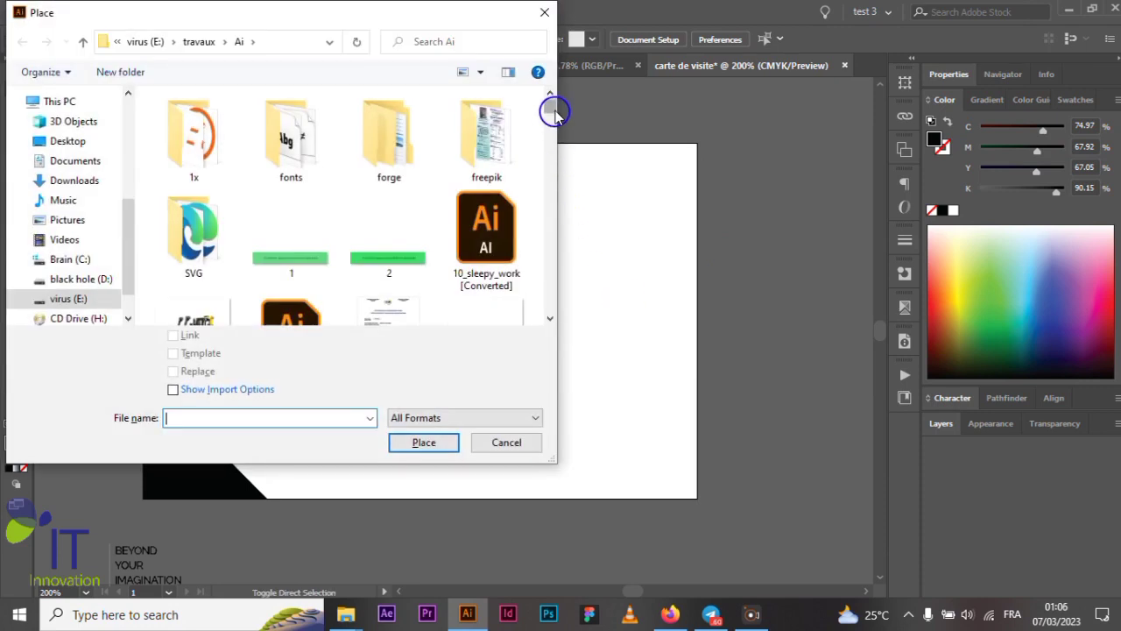
left_click_drag(550, 107, 558, 246)
scroll(514, 210, "up", 10)
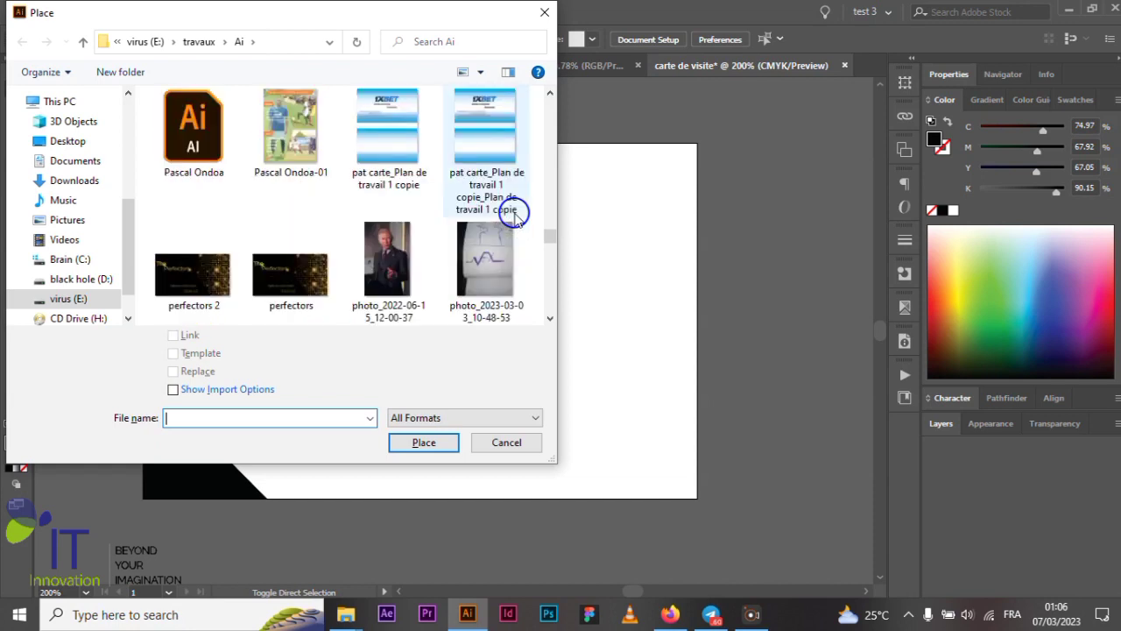
scroll(516, 215, "up", 10)
scroll(516, 215, "up", 8)
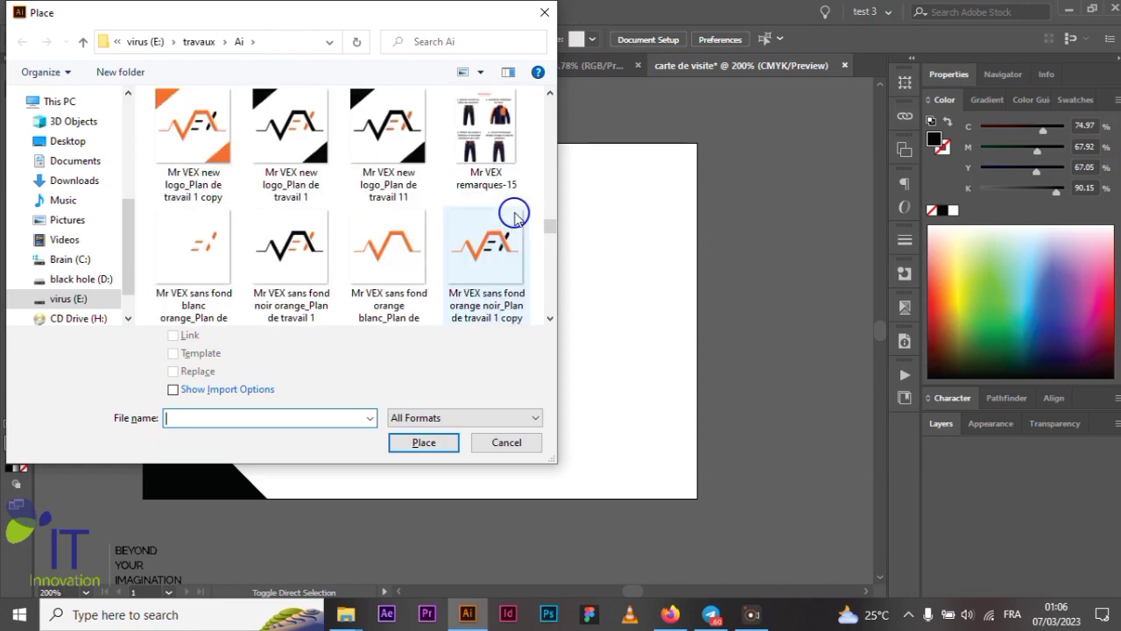
left_click(289, 260)
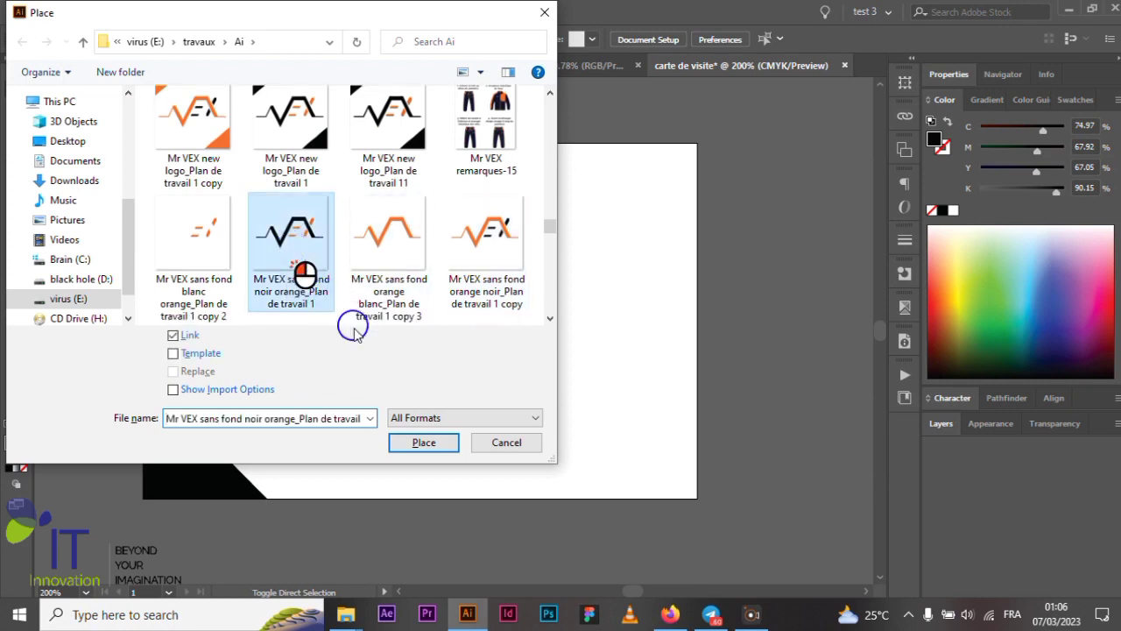
left_click(424, 443)
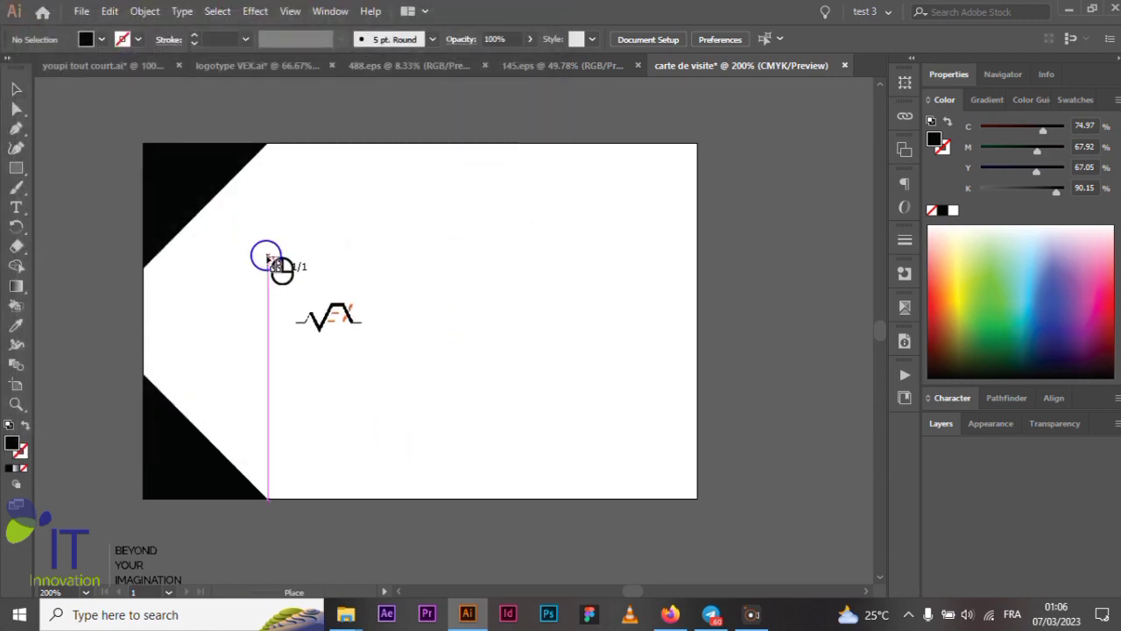
- Drop the VEX logo onto the card and scale it down
left_click(267, 254)
scroll(327, 283, "down", 3)
scroll(350, 287, "down", 3)
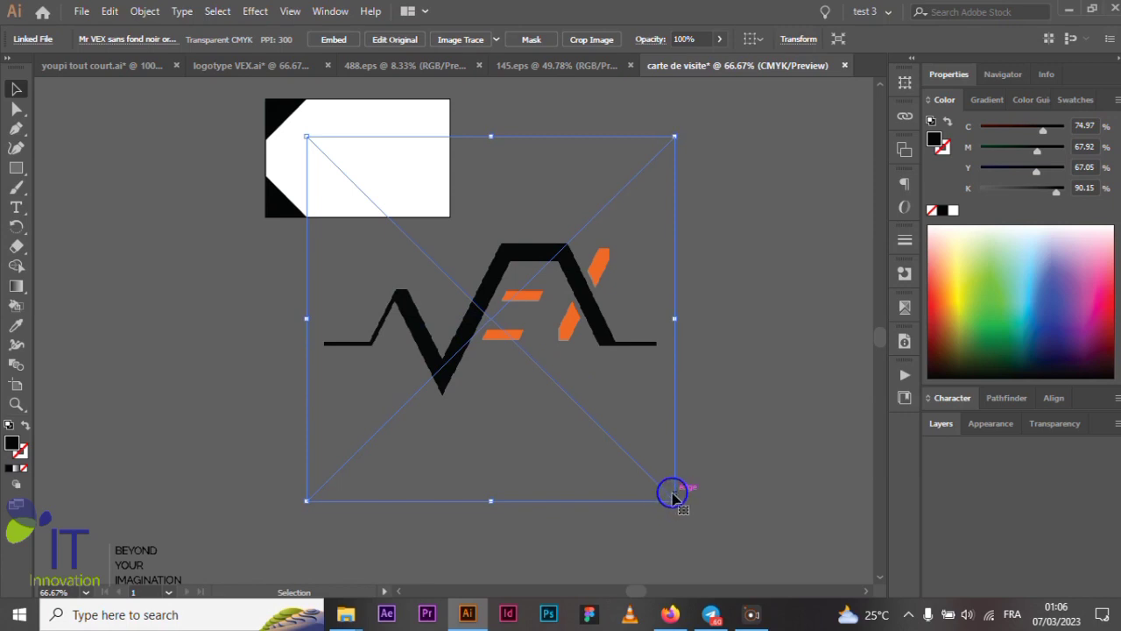
left_click_drag(675, 502, 453, 315)
scroll(438, 324, "up", 2)
left_click_drag(359, 325, 325, 271)
- Shrink the logo further and move it just right of the artboard
scroll(313, 248, "up", 3)
scroll(325, 271, "down", 1)
scroll(325, 232, "up", 1)
scroll(324, 232, "up", 1)
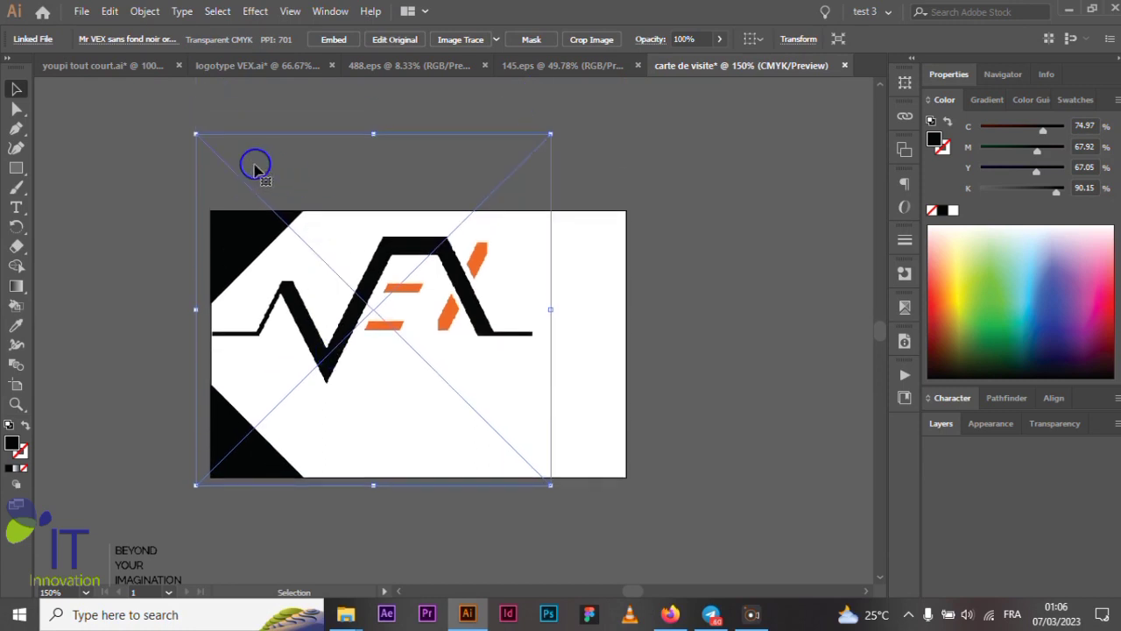
left_click_drag(195, 134, 250, 187)
left_click_drag(348, 366, 300, 352)
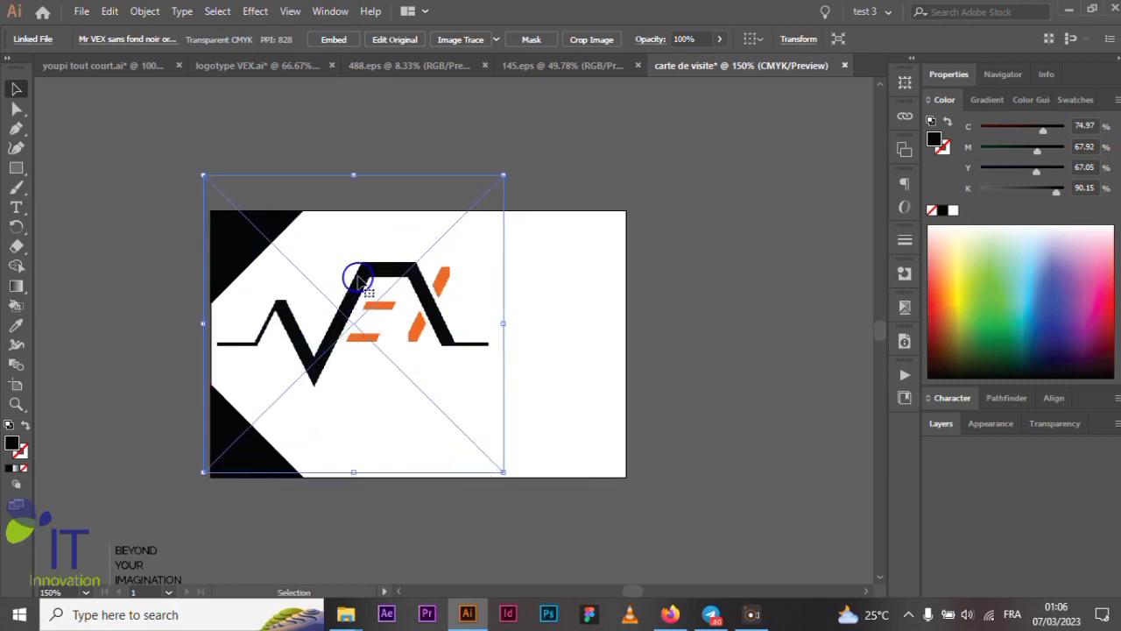
left_click_drag(361, 348, 720, 343)
scroll(420, 298, "down", 1)
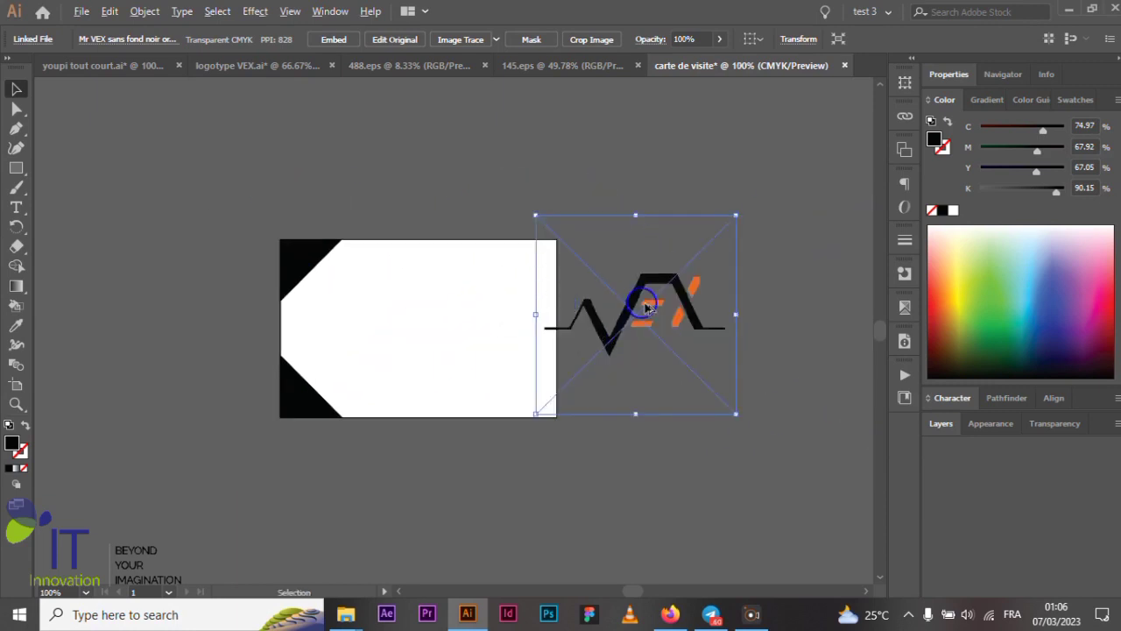
scroll(645, 307, "up", 1)
scroll(596, 275, "up", 2)
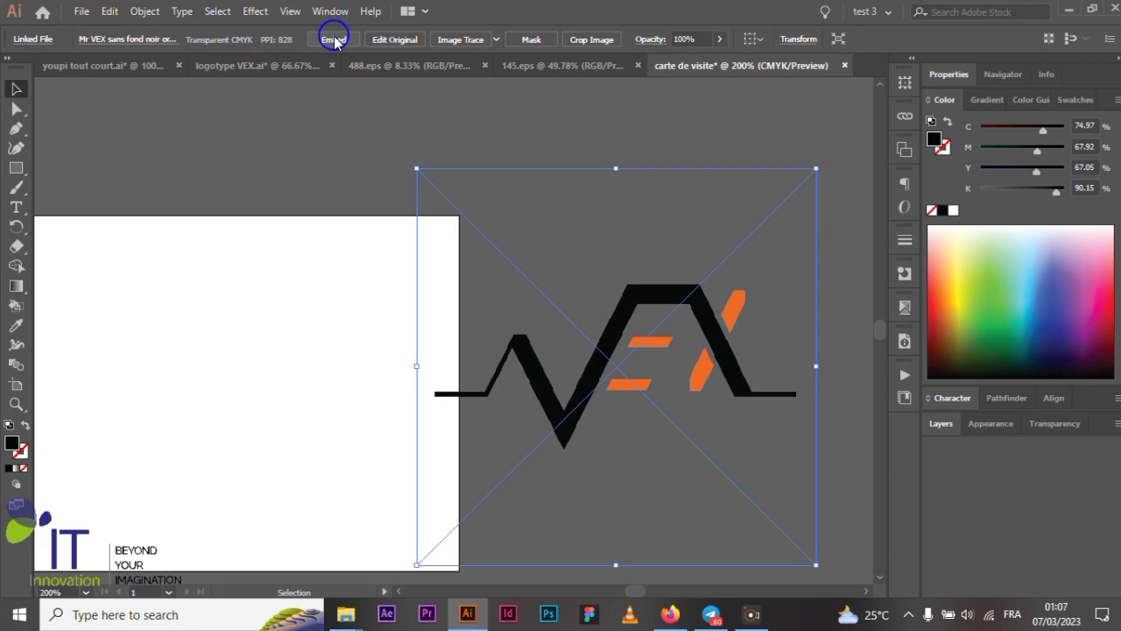
left_click(329, 156)
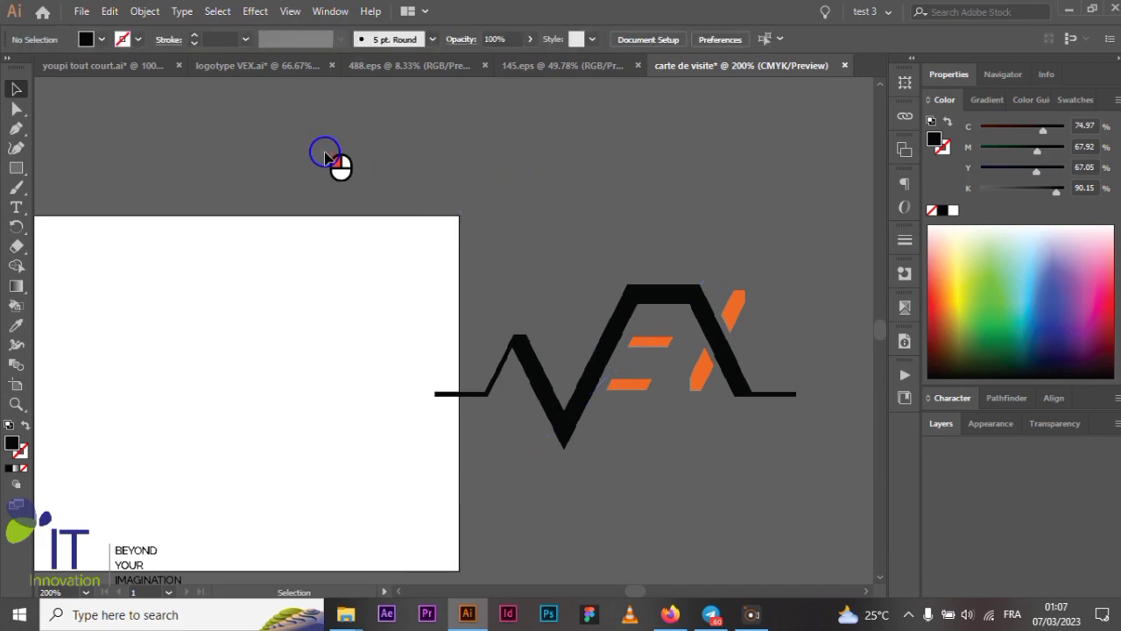
- Embed the linked VEX logo into the document
left_click(618, 323)
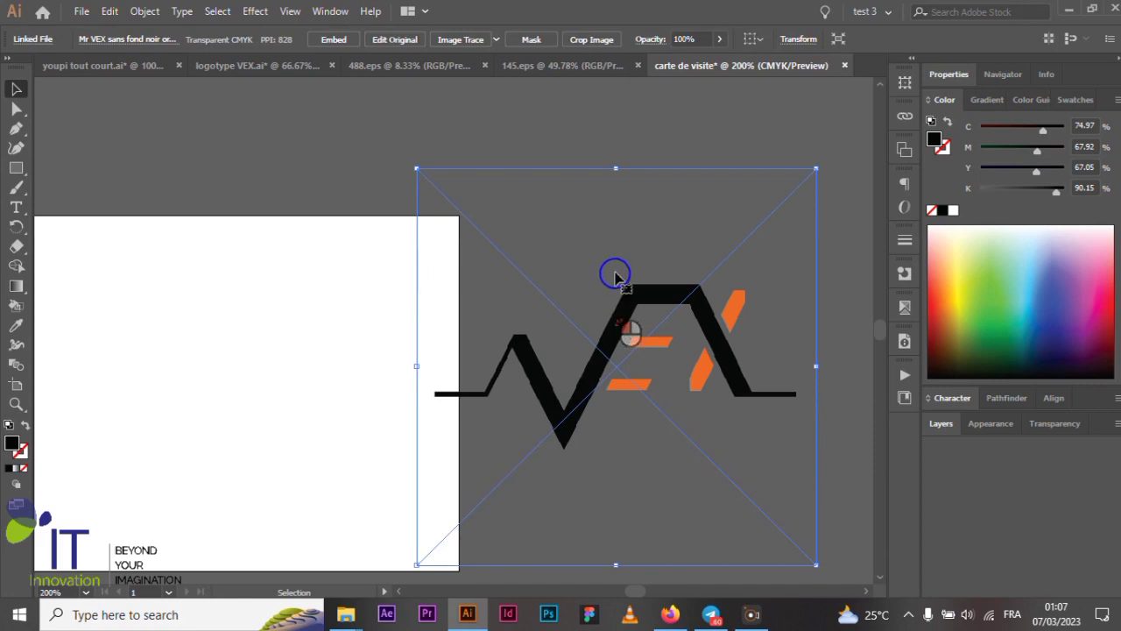
left_click(334, 40)
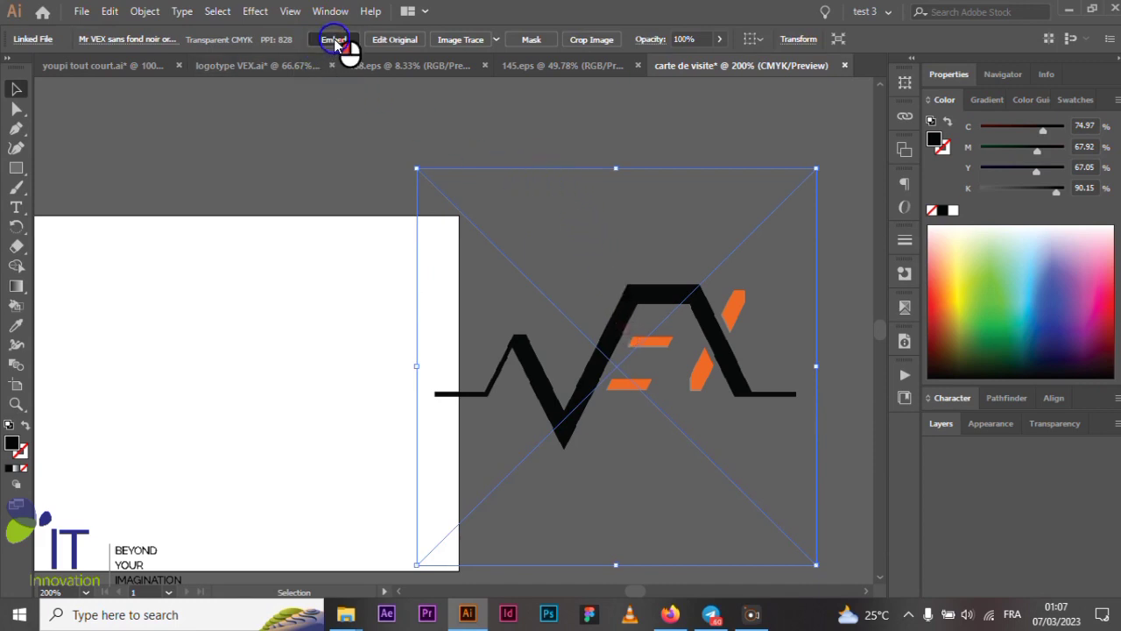
left_click(298, 129)
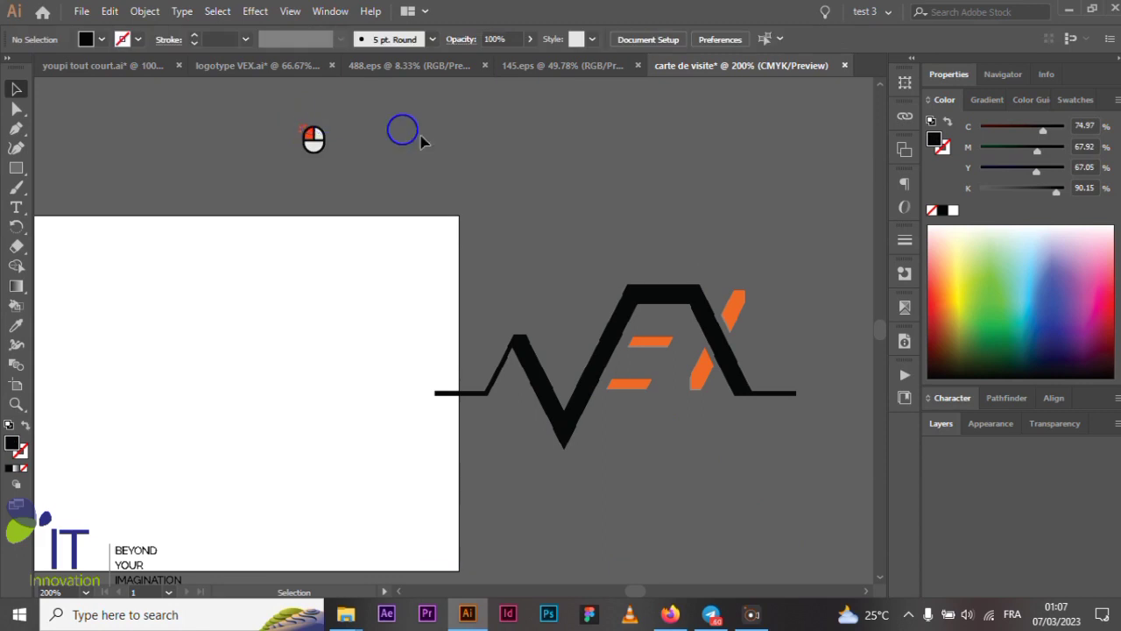
- Reselect the logo and start cropping it, with a crop area of about 61.042 × 40.674 mm
left_click(628, 324)
scroll(627, 324, "down", 3)
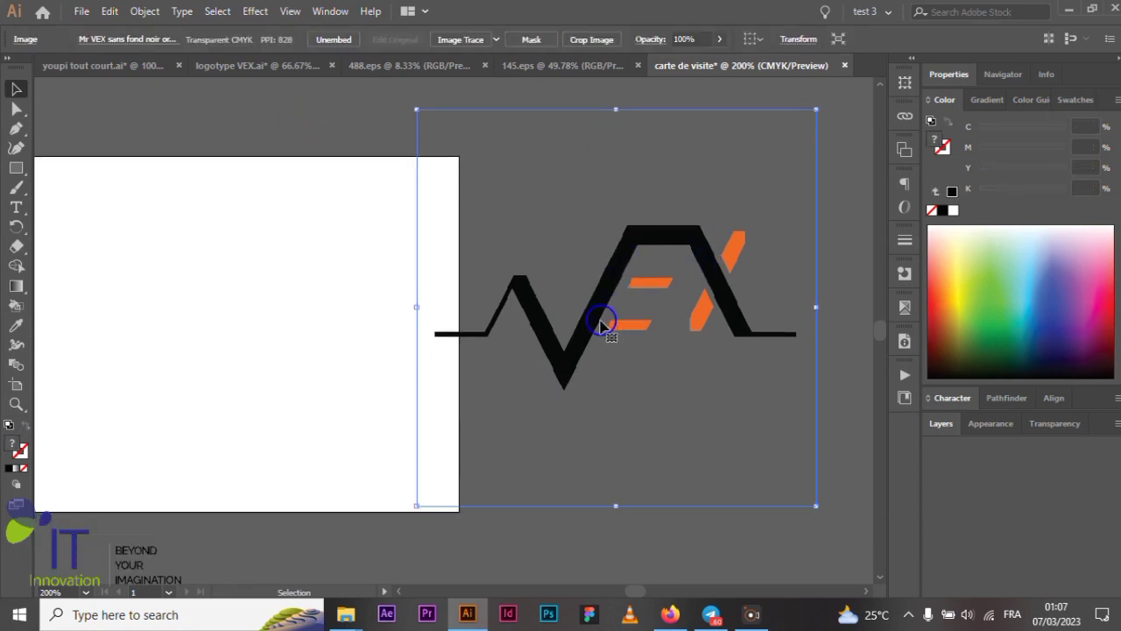
left_click_drag(596, 324, 592, 343)
scroll(592, 341, "up", 1)
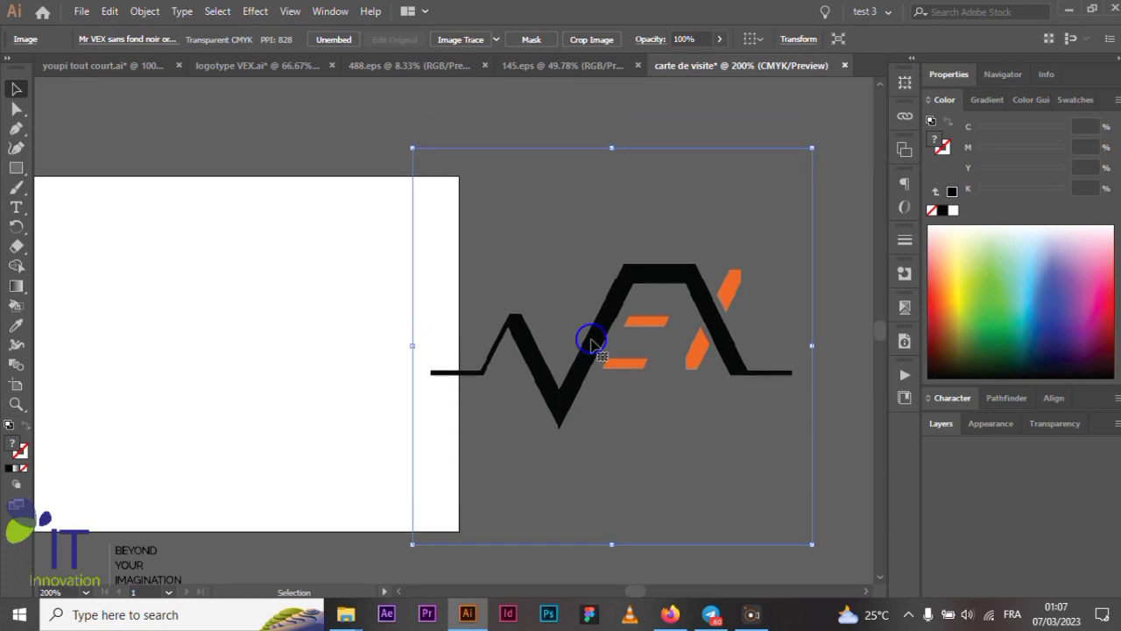
scroll(451, 310, "down", 1)
scroll(603, 306, "up", 2)
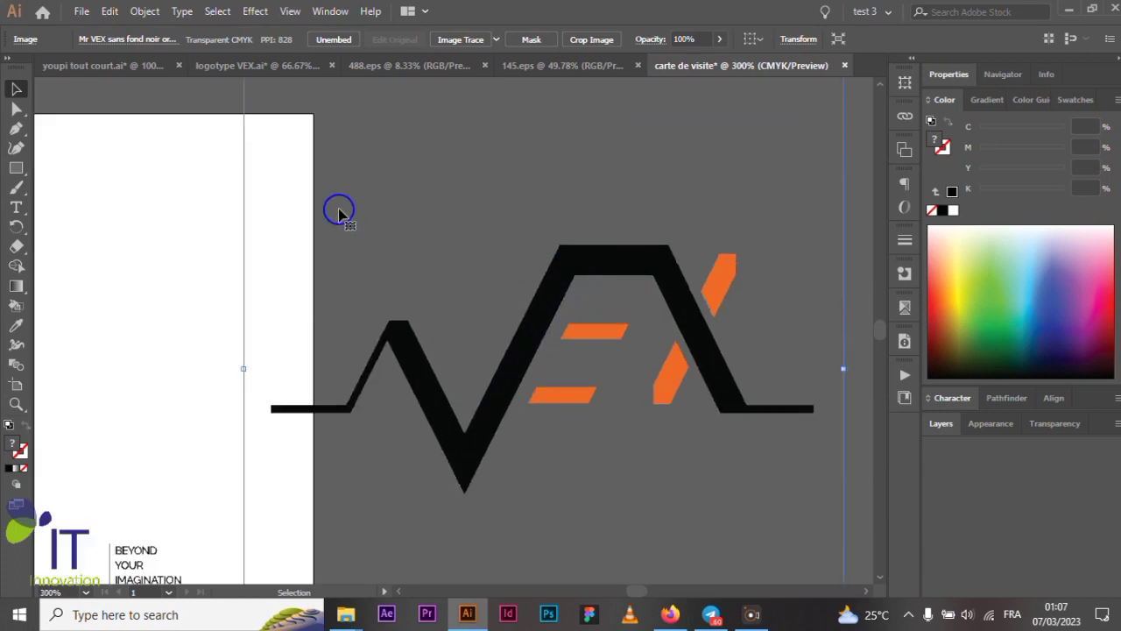
scroll(526, 303, "down", 1)
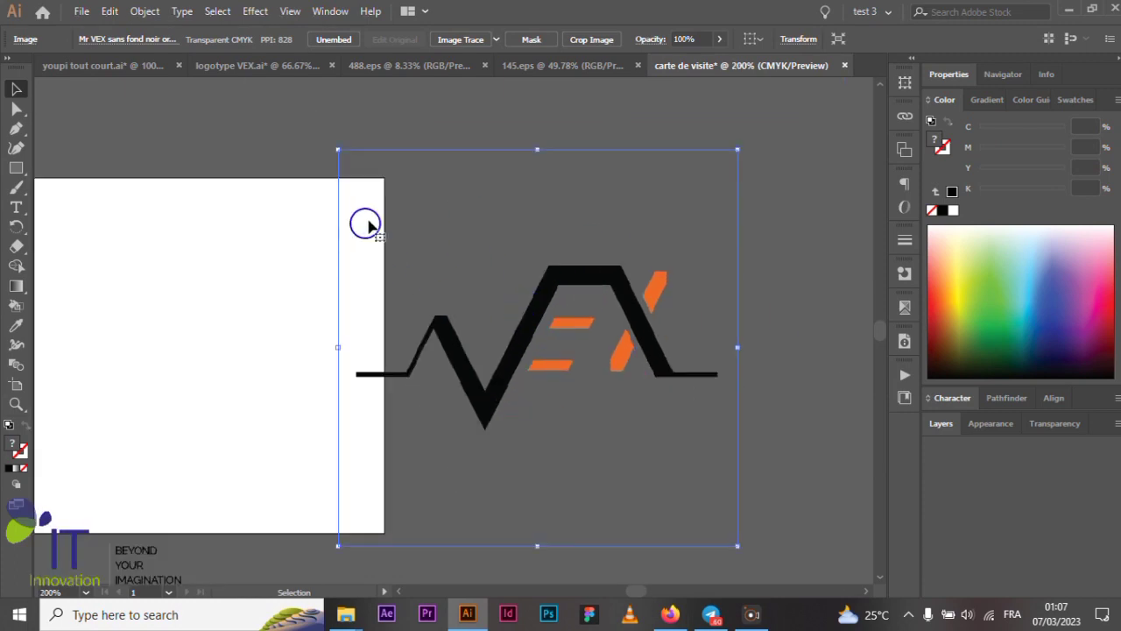
left_click(596, 41)
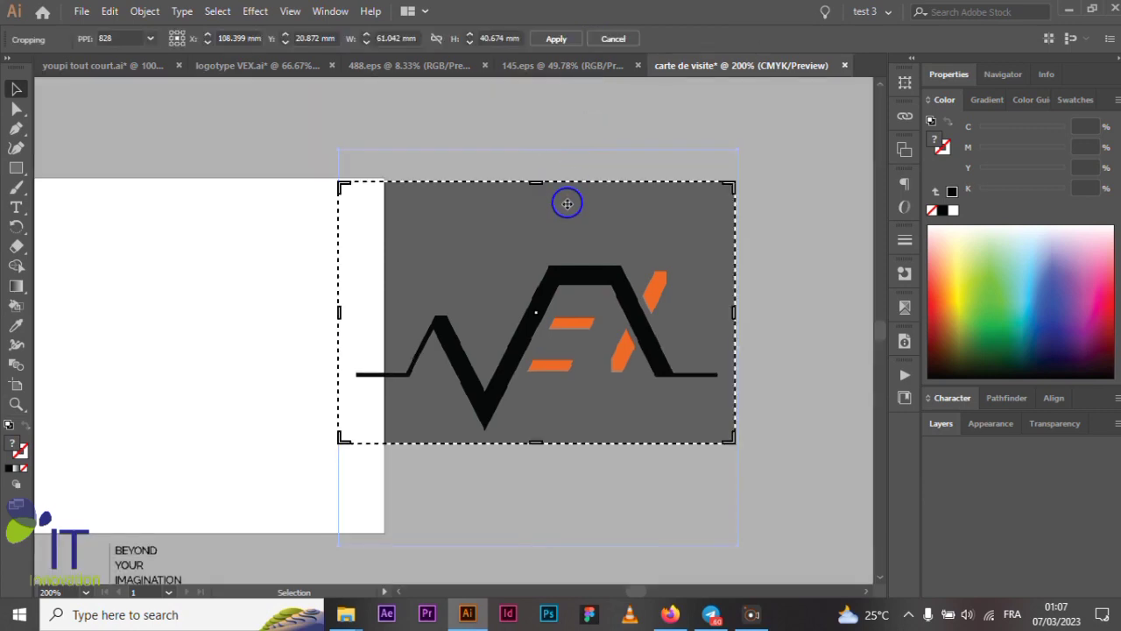
- Crop the empty top off the logo to about 61.042 × 32.165 mm and move it onto the card
left_click_drag(537, 182, 535, 238)
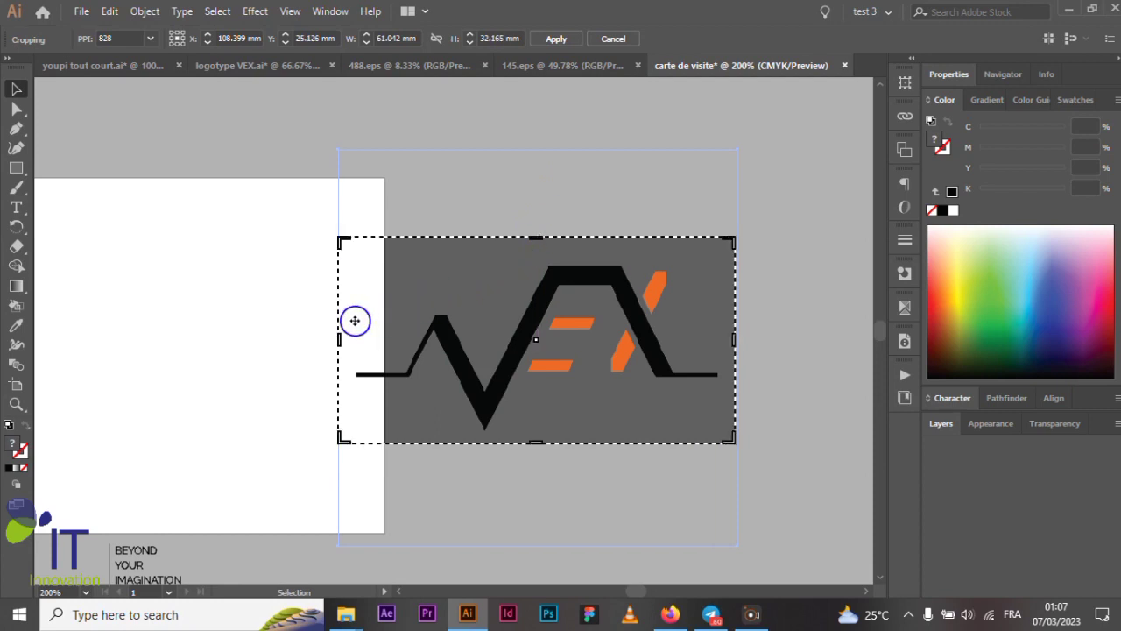
key("Return")
key("ctrl+minus")
left_click_drag(565, 324, 313, 327)
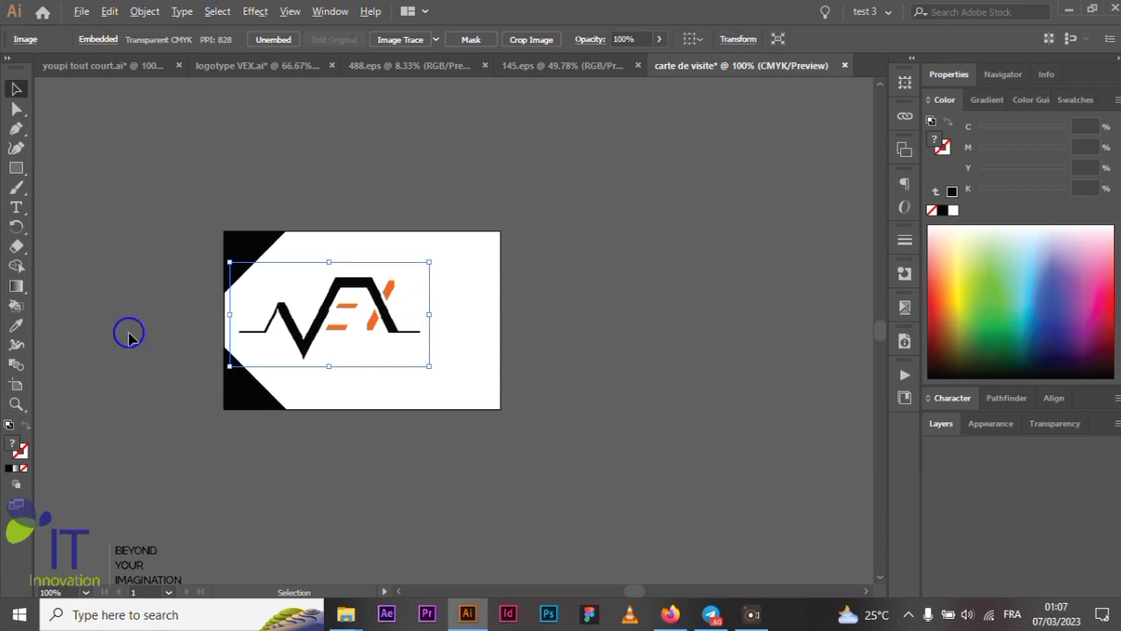
- Scale the logo to about 49.54 × 26.14 mm and shift it left and slightly up
scroll(128, 335, "up", 2)
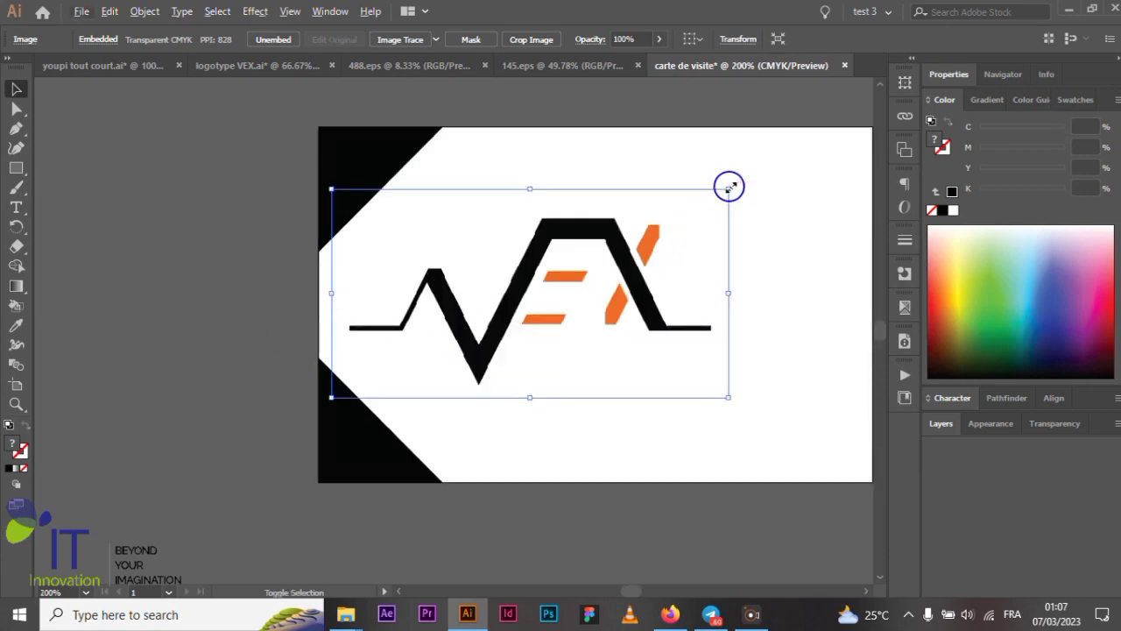
left_click_drag(729, 188, 662, 207)
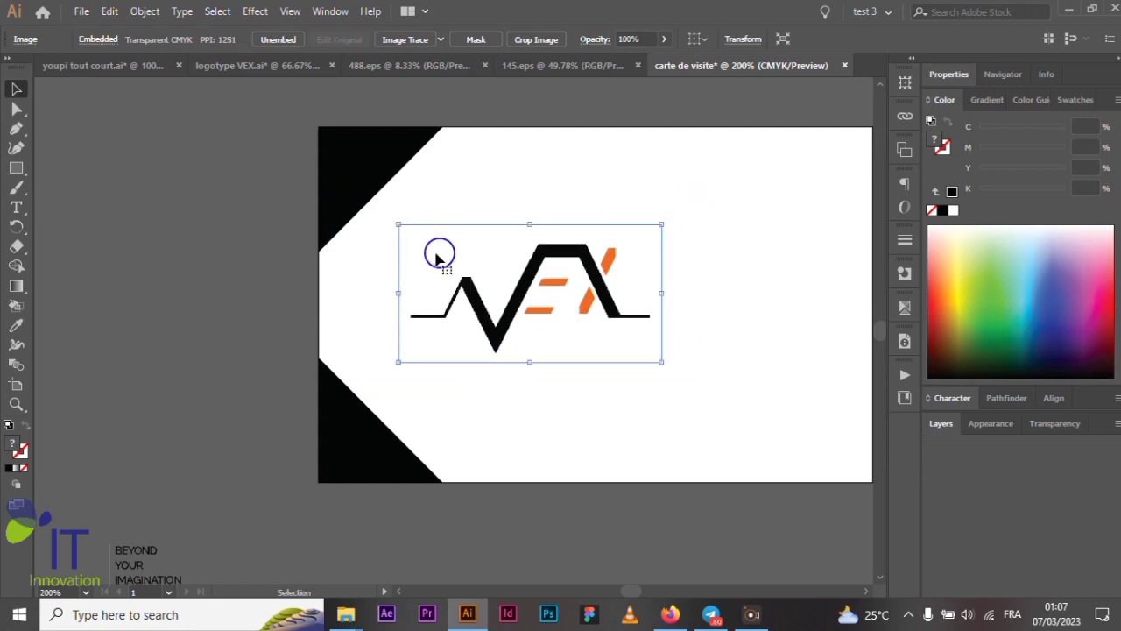
scroll(375, 245, "down", 1, "alt")
left_click_drag(487, 307, 458, 298)
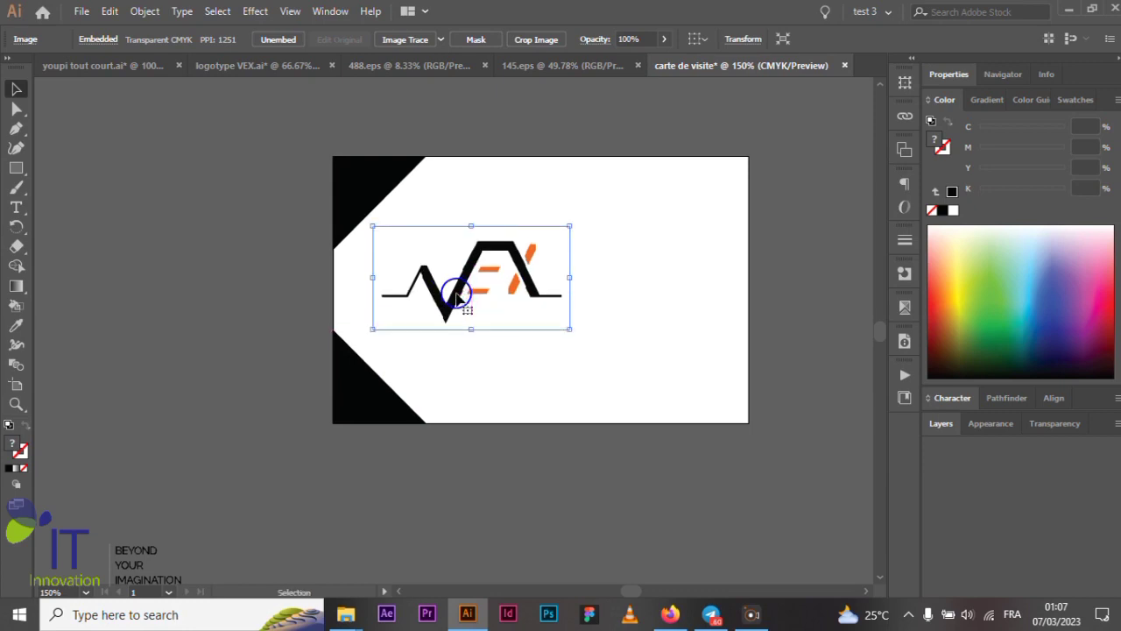
left_click(743, 131)
scroll(361, 289, "down", 1)
scroll(538, 258, "up", 2)
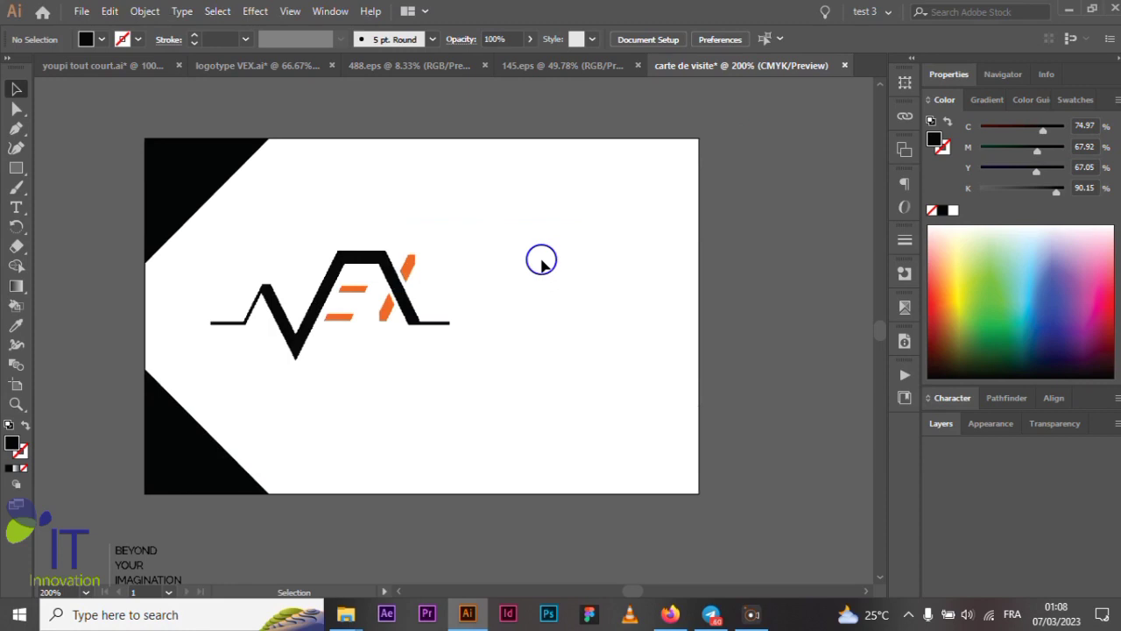
scroll(541, 261, "down", 1)
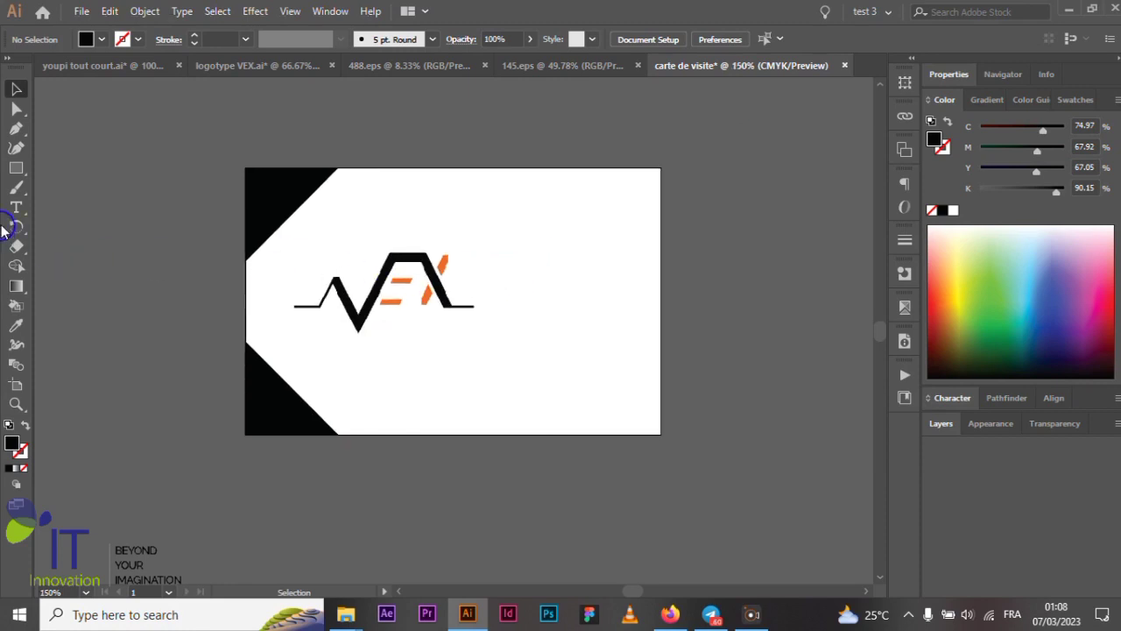
- Draw a vertical line with a black stroke to the right of the VEX logo
left_click_drag(15, 171, 88, 247)
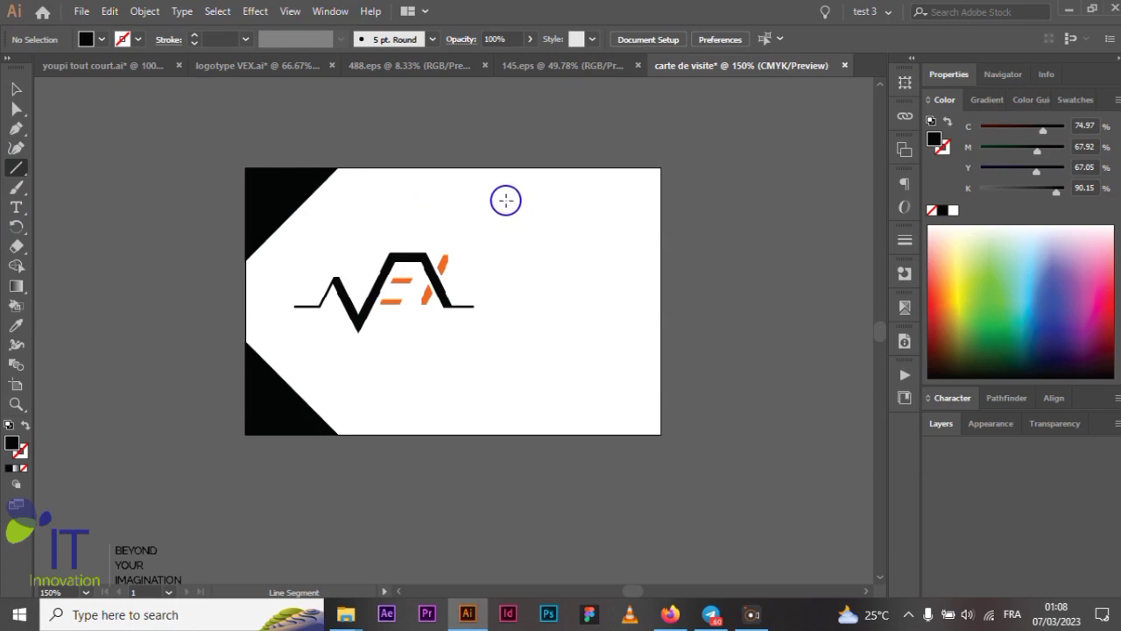
left_click_drag(497, 200, 496, 351)
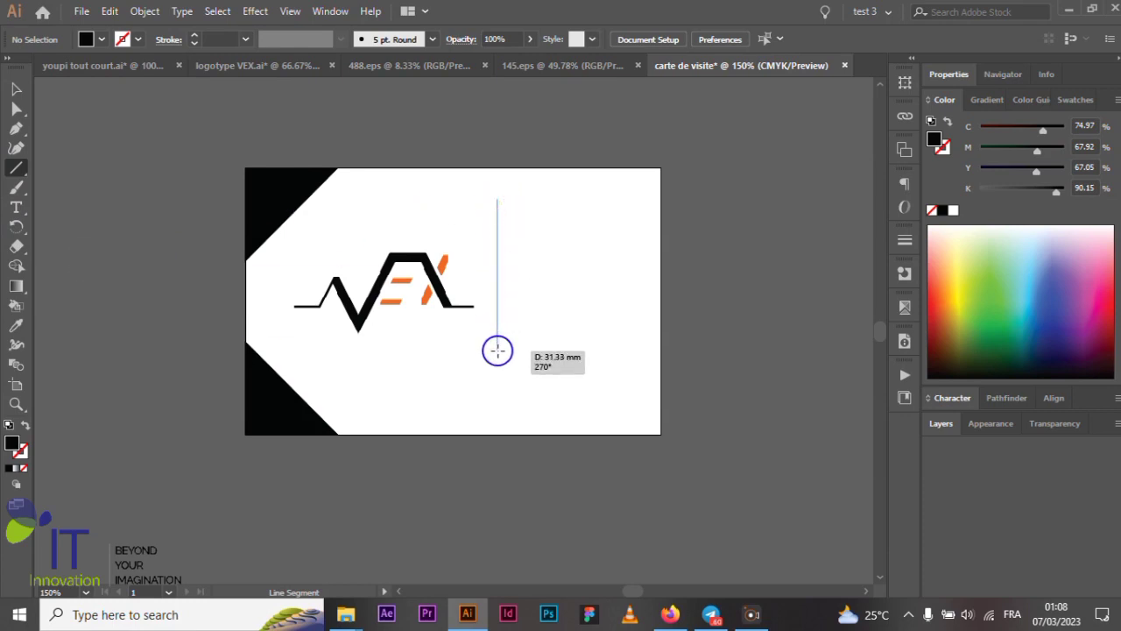
left_click_drag(498, 351, 498, 359)
left_click(16, 89)
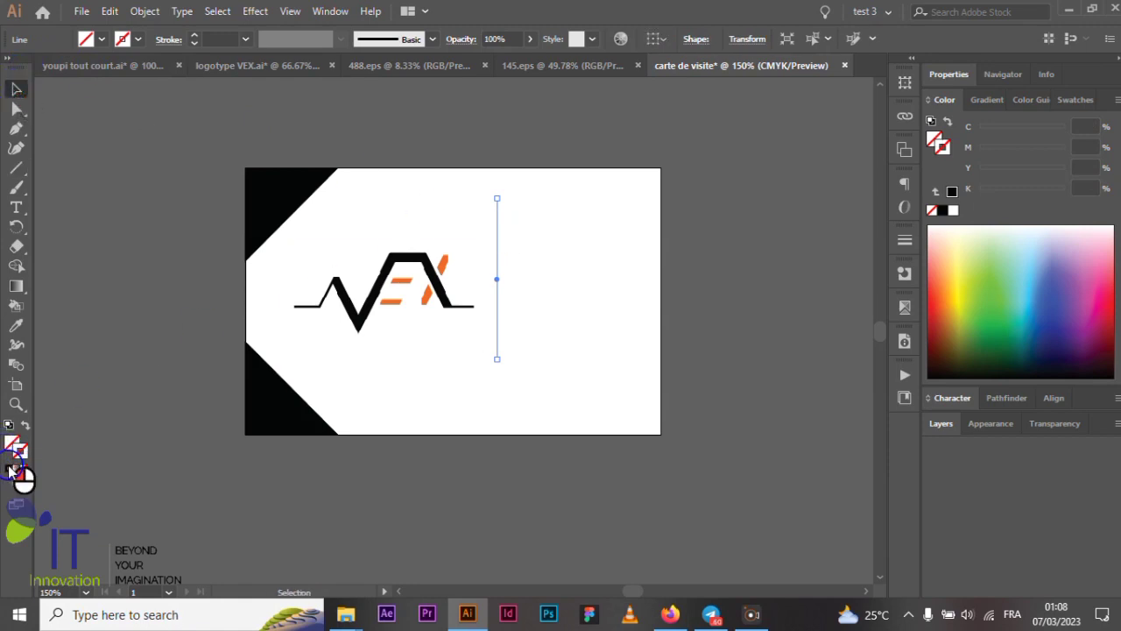
left_click(10, 469)
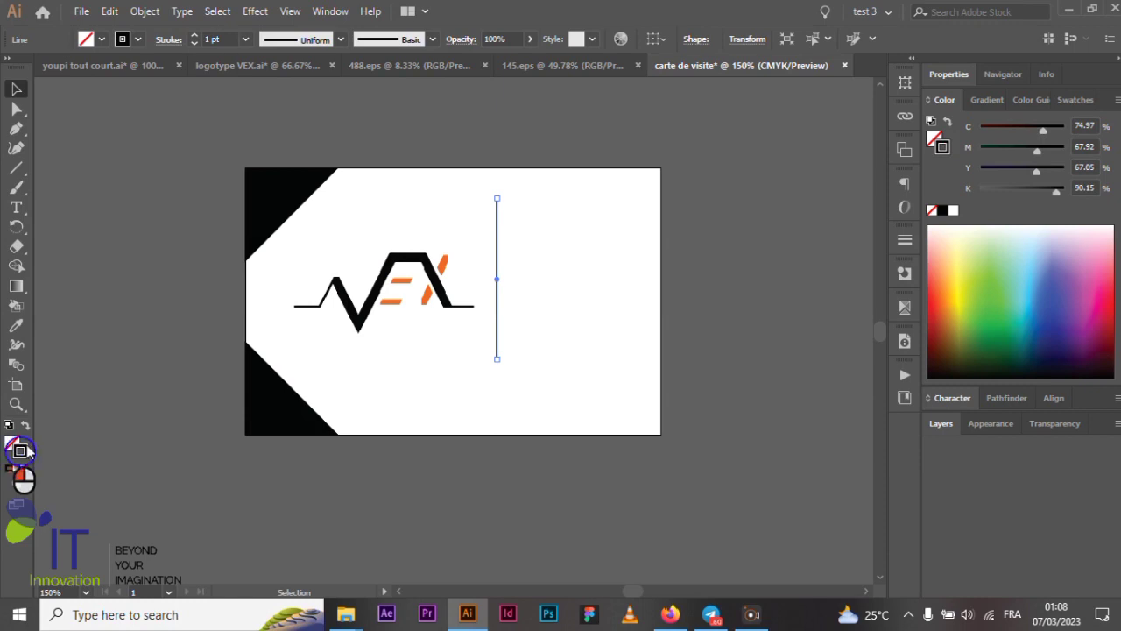
- Set the divider's stroke weight to 2 pt after trying 3 pt
left_click(246, 41)
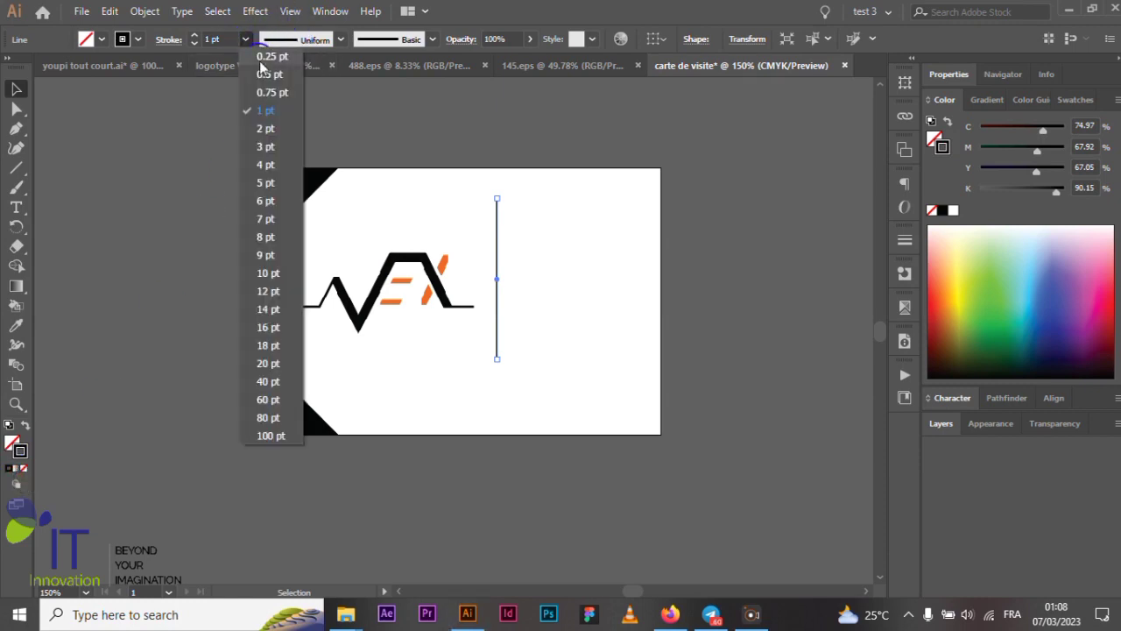
left_click(263, 147)
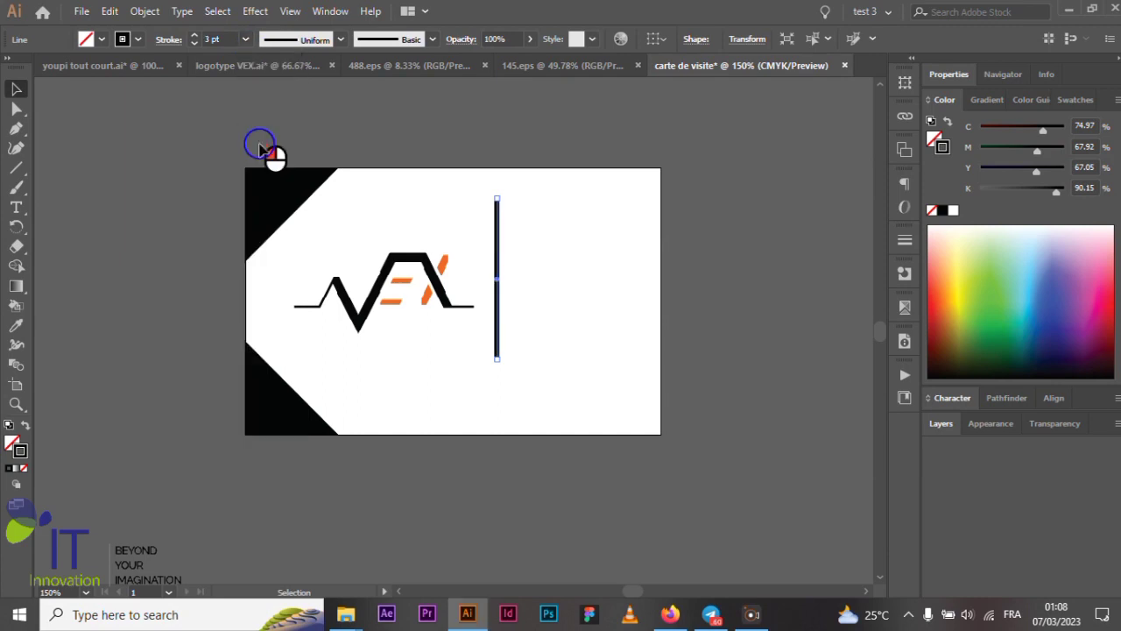
left_click(600, 145)
scroll(458, 370, "up", 2)
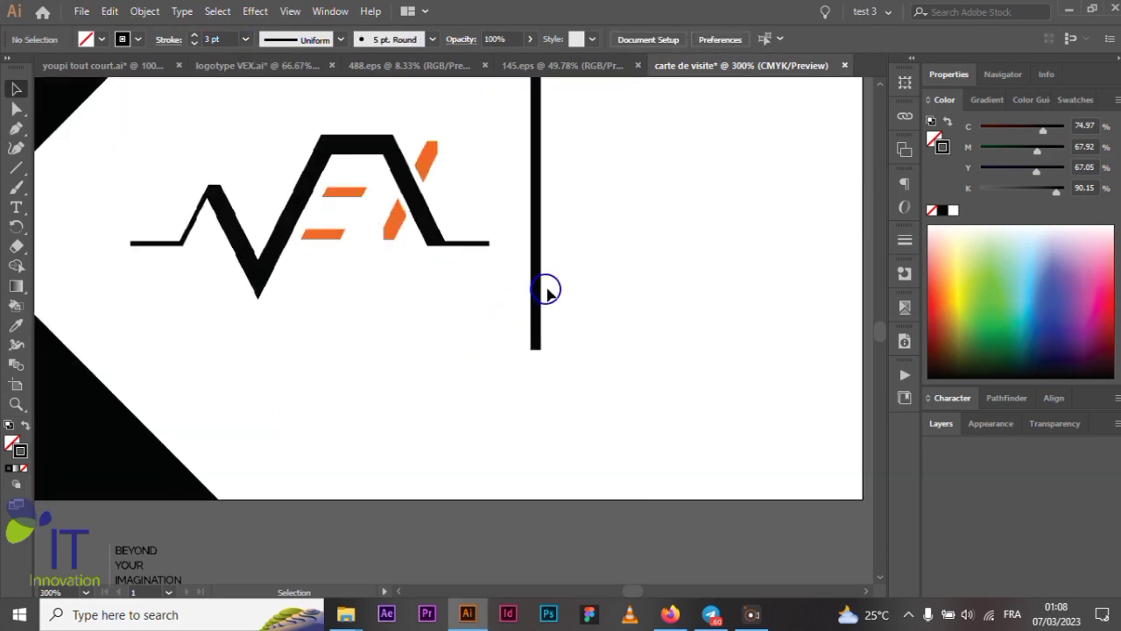
left_click(535, 291)
scroll(543, 297, "down", 2)
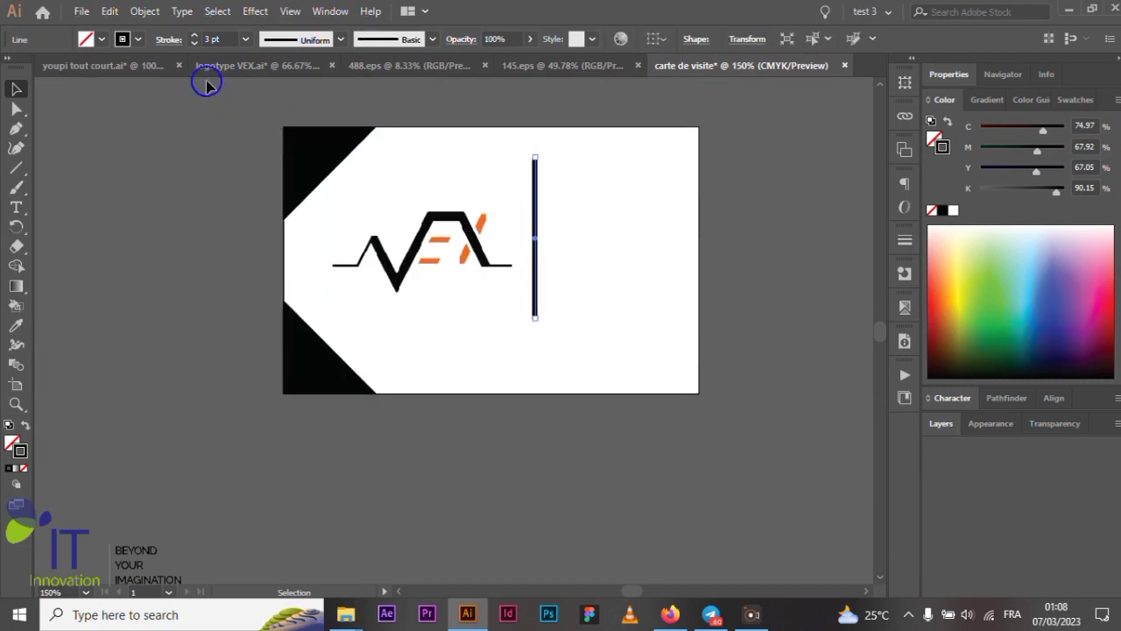
left_click(247, 40)
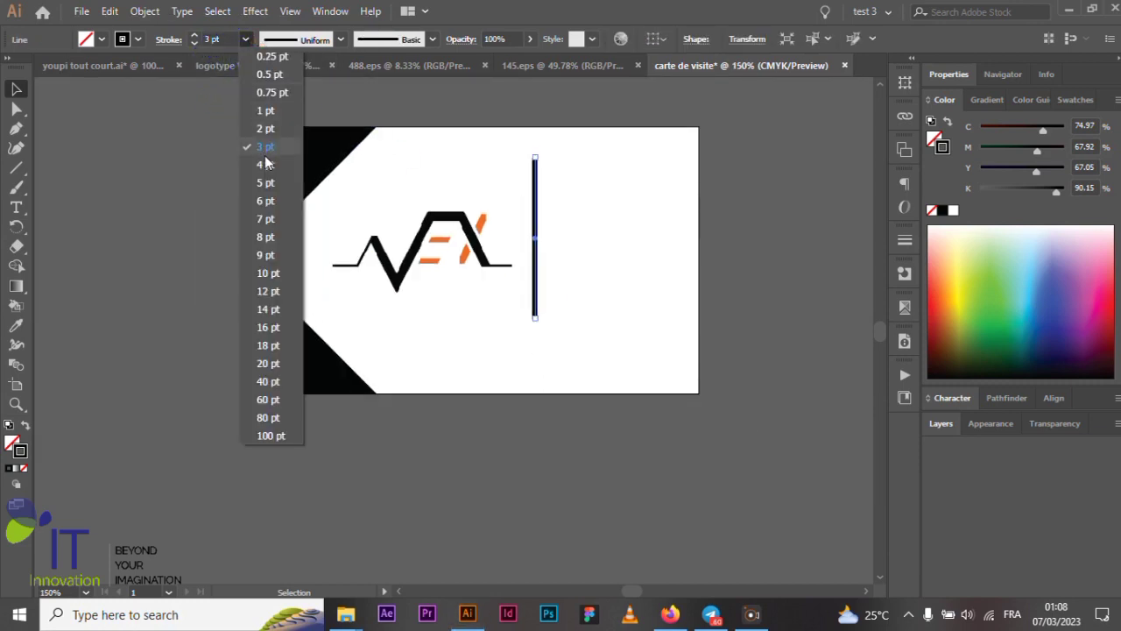
left_click(267, 129)
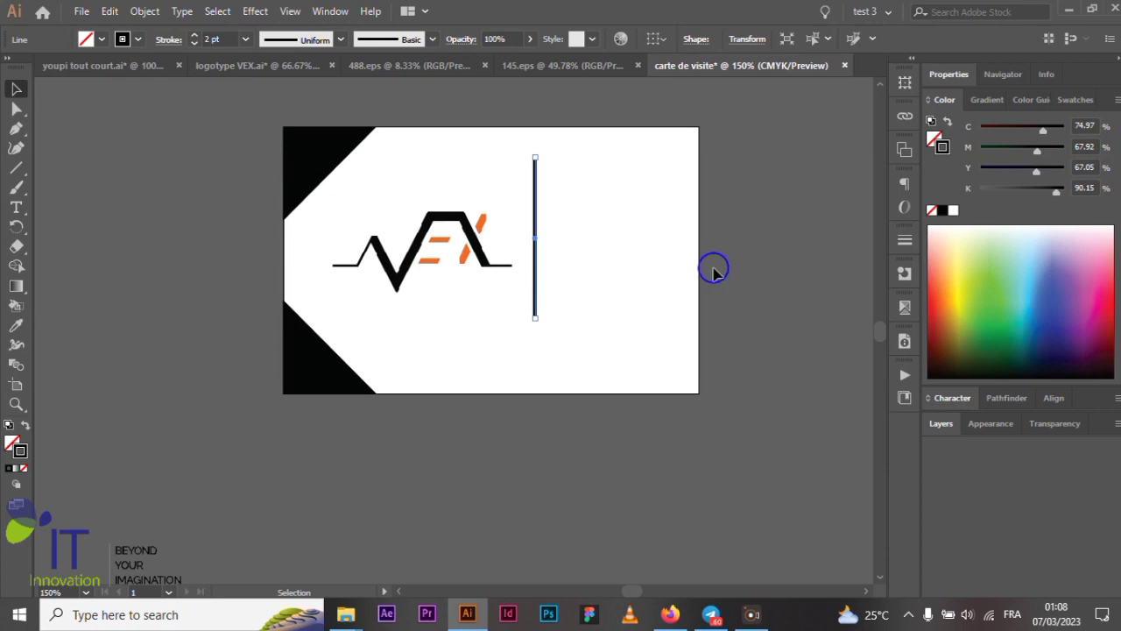
left_click(742, 289)
- Nudge the VEX logo slightly left
scroll(556, 324, "up", 1)
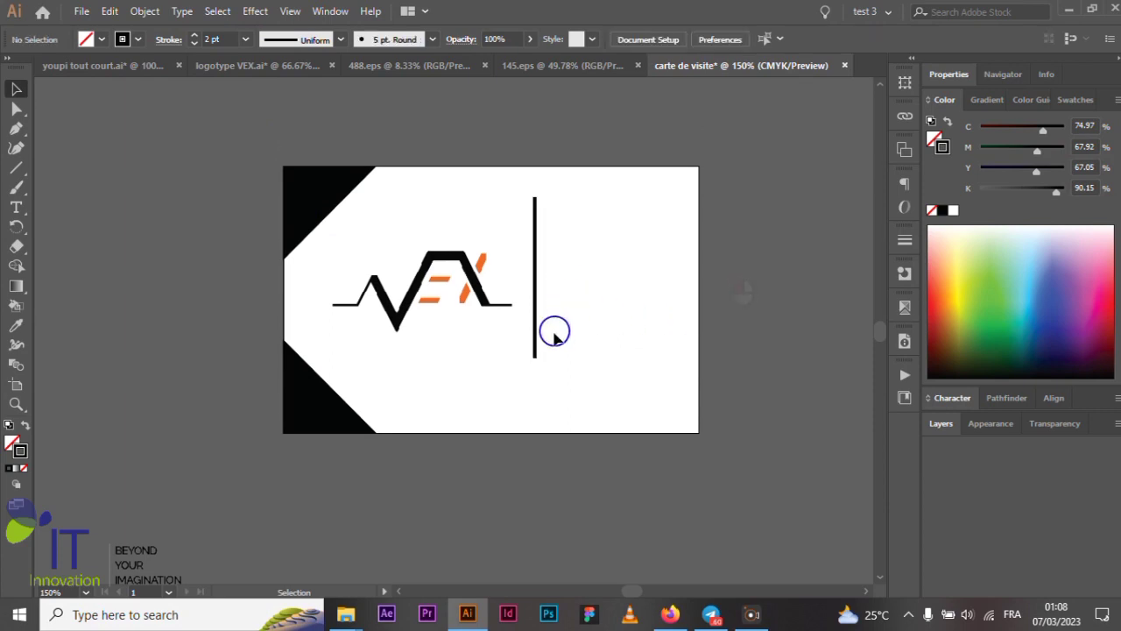
scroll(555, 337, "up", 1)
left_click(490, 303)
left_click_drag(452, 259, 426, 256)
- Group the top-left and bottom-left corner triangles
scroll(368, 253, "down", 1)
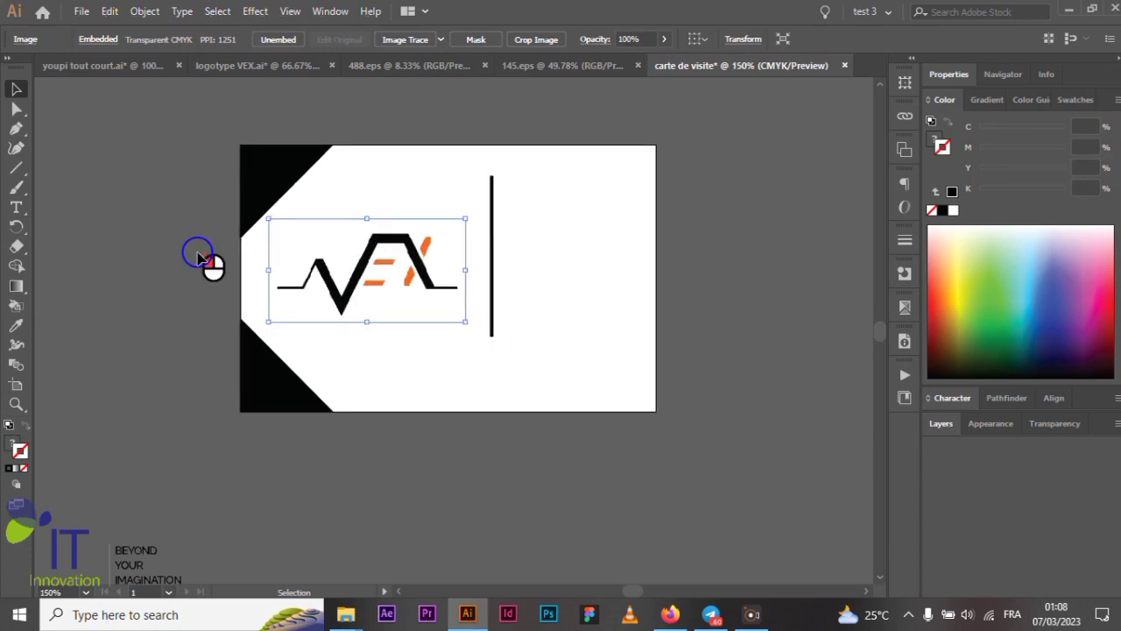
left_click(200, 258)
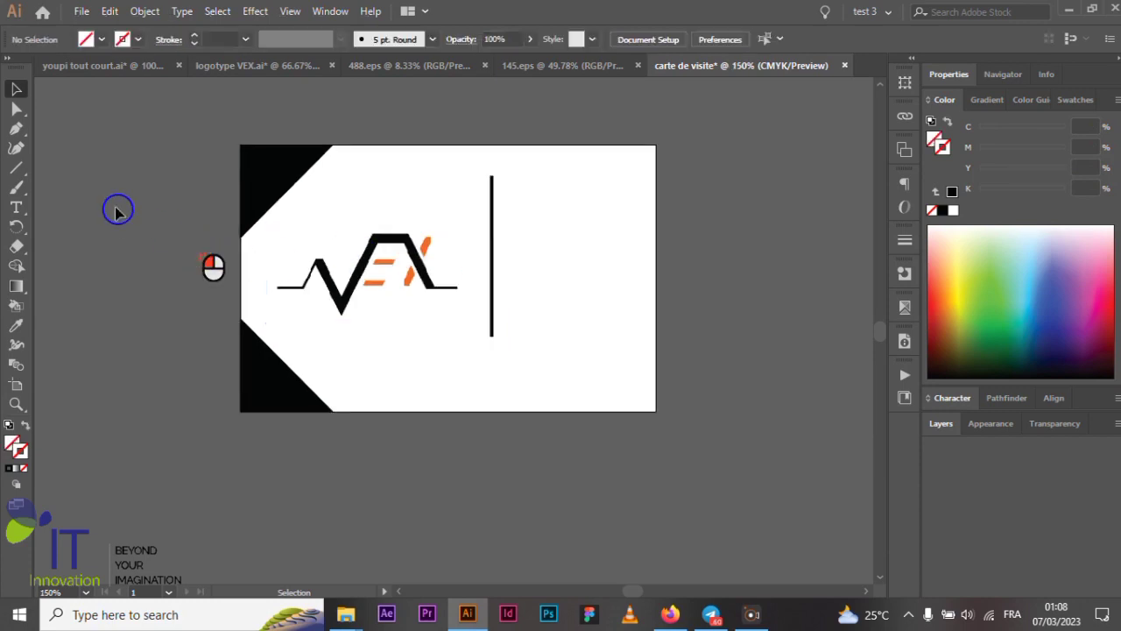
left_click(282, 191)
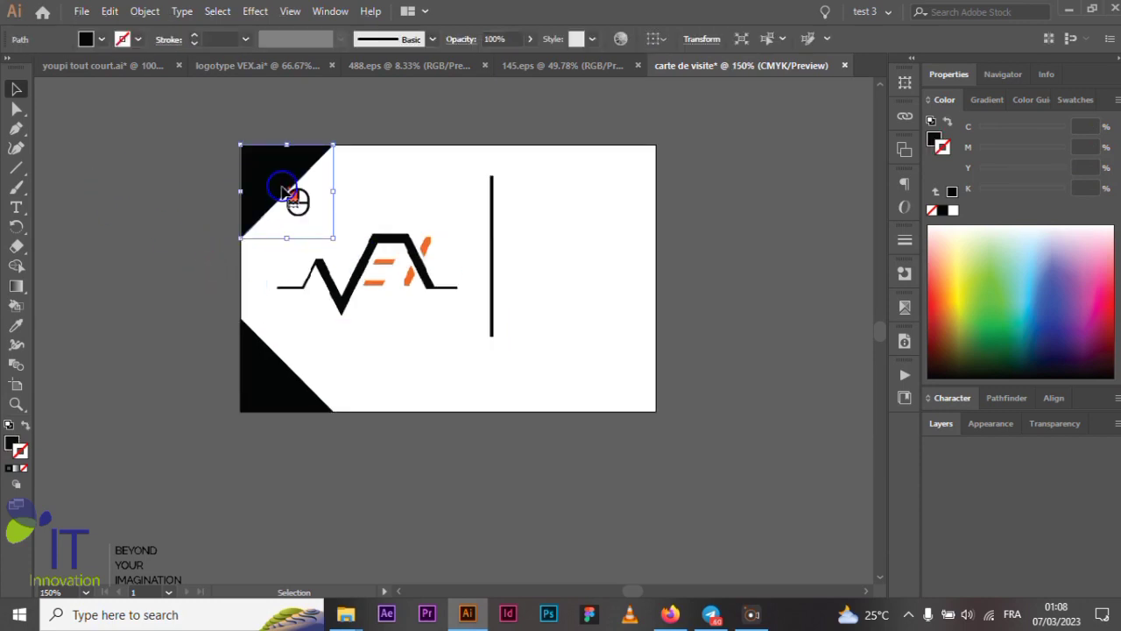
left_click(257, 386, "shift")
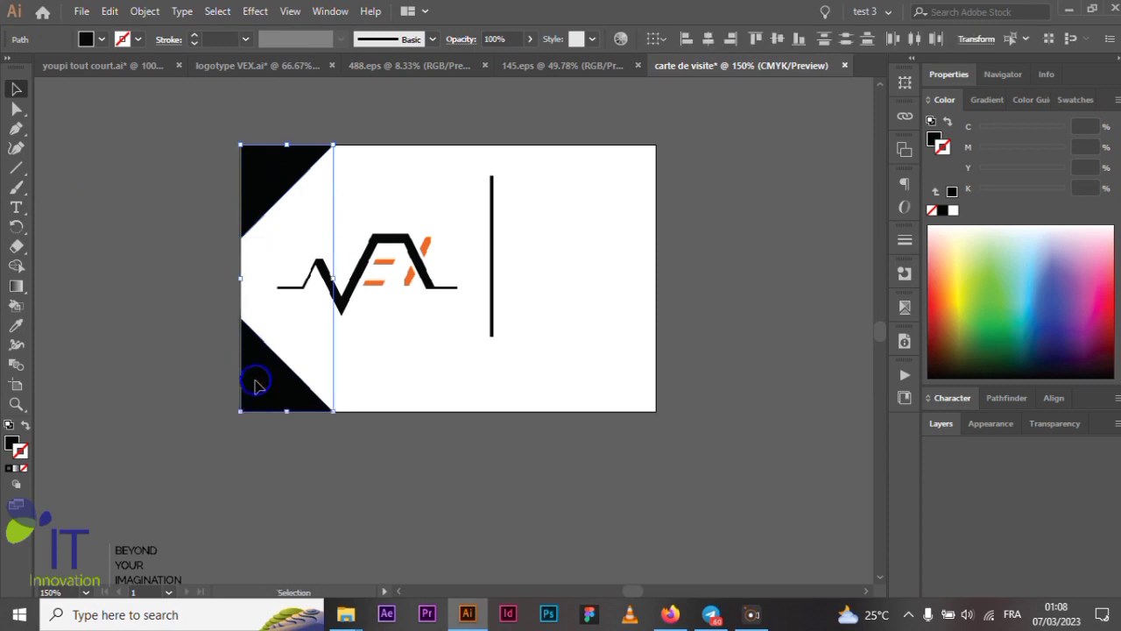
key("a")
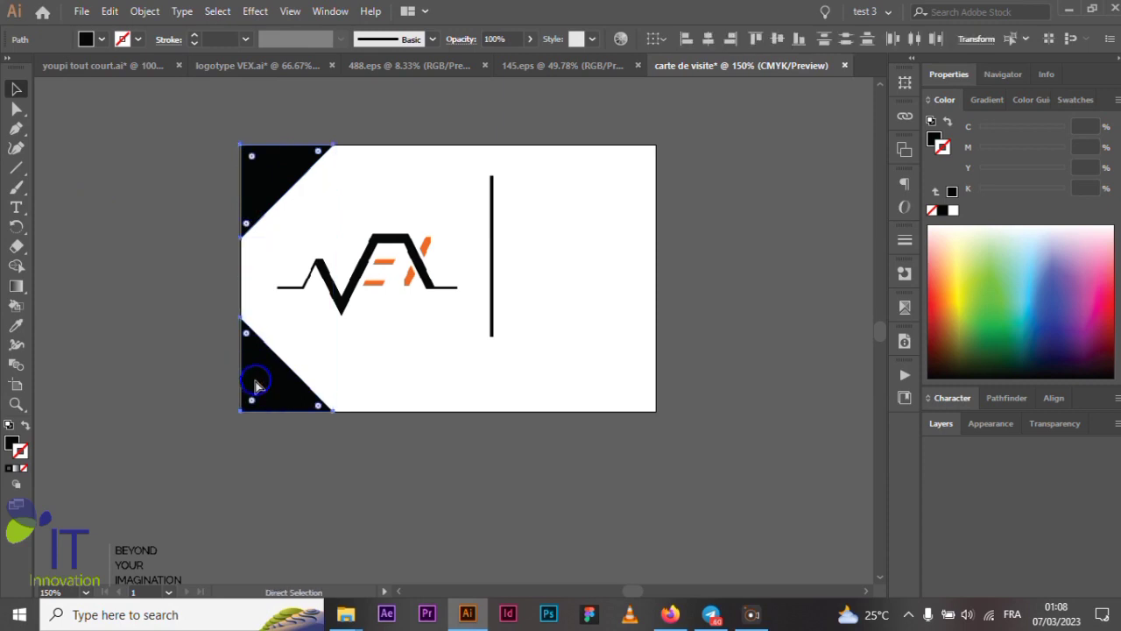
key("v")
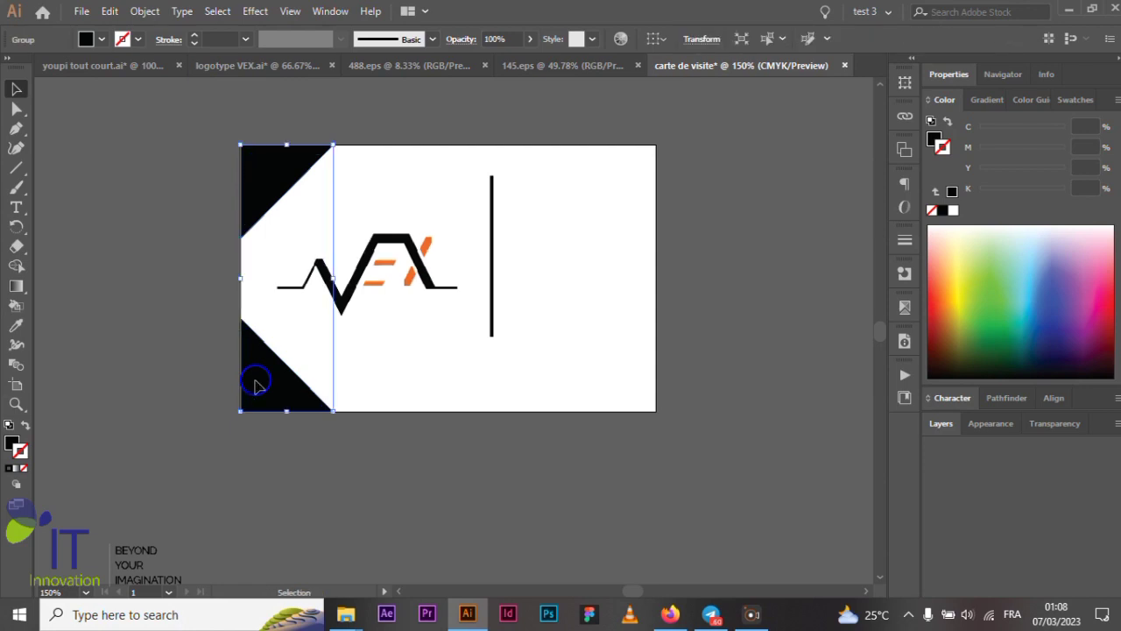
- Vertically center the VEX logo with the triangle group
left_click(153, 252)
left_click(272, 199)
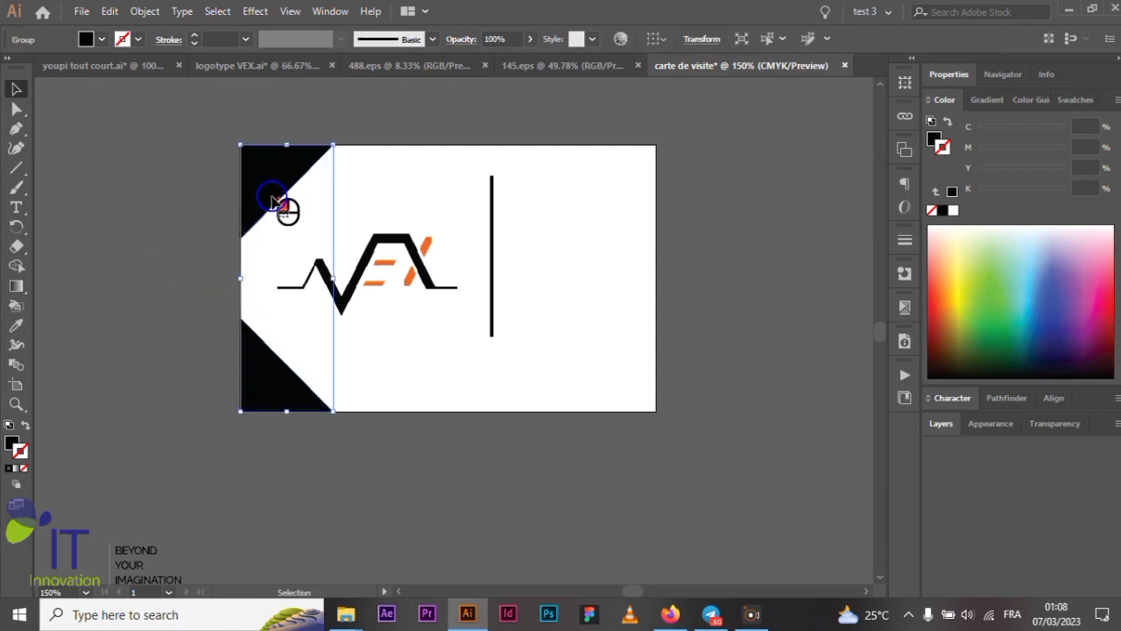
left_click(405, 250, "shift")
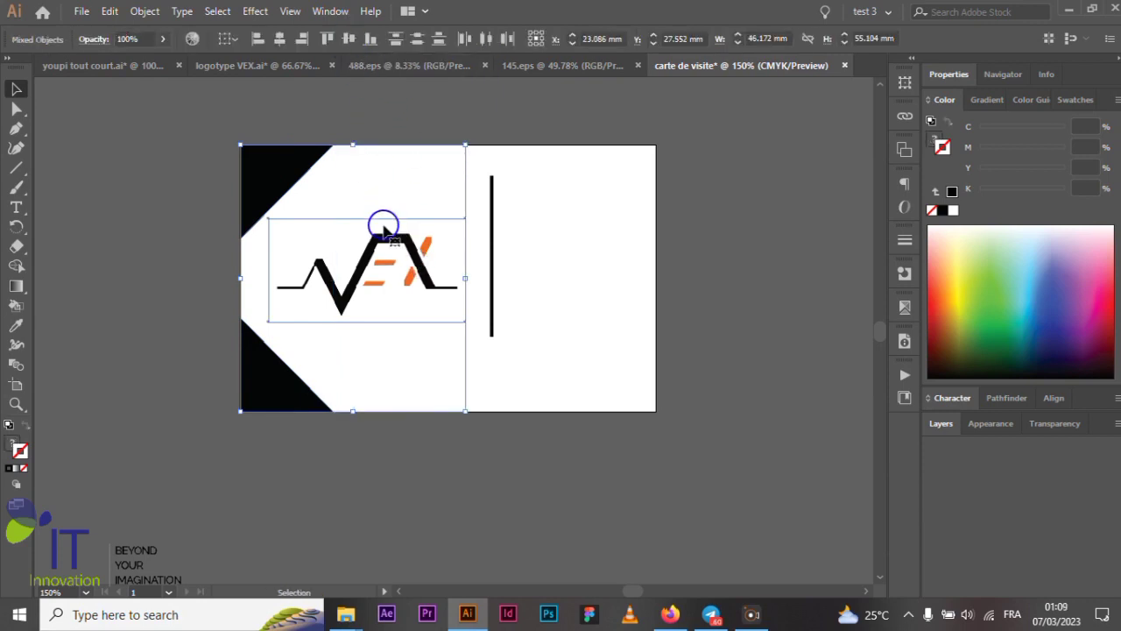
left_click(154, 315)
left_click(277, 203)
left_click(368, 276, "shift")
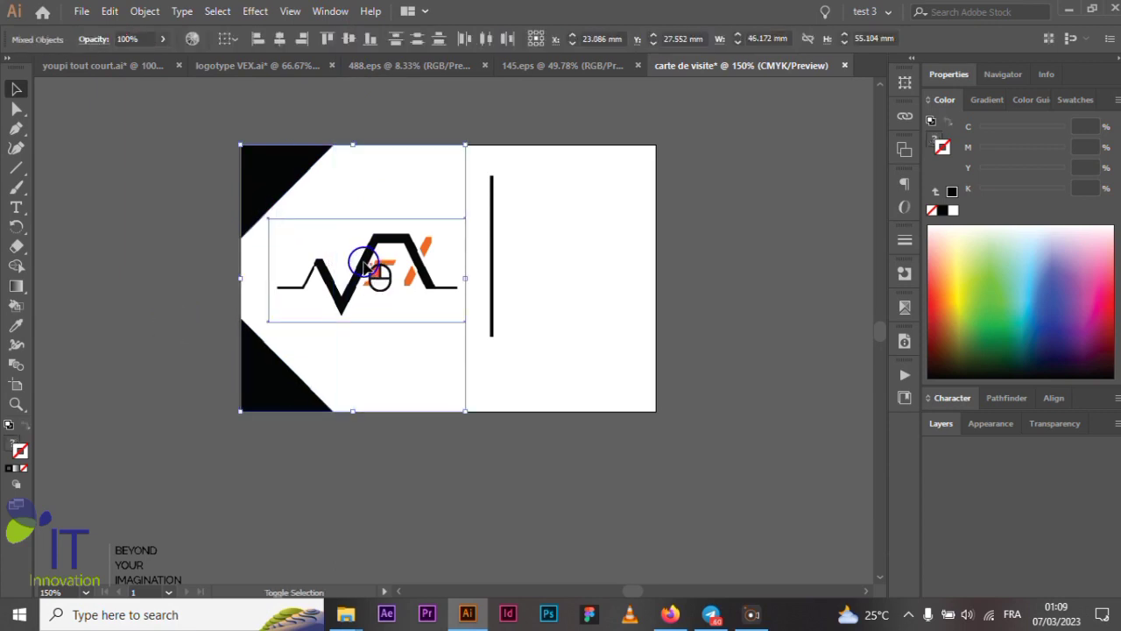
left_click(348, 38)
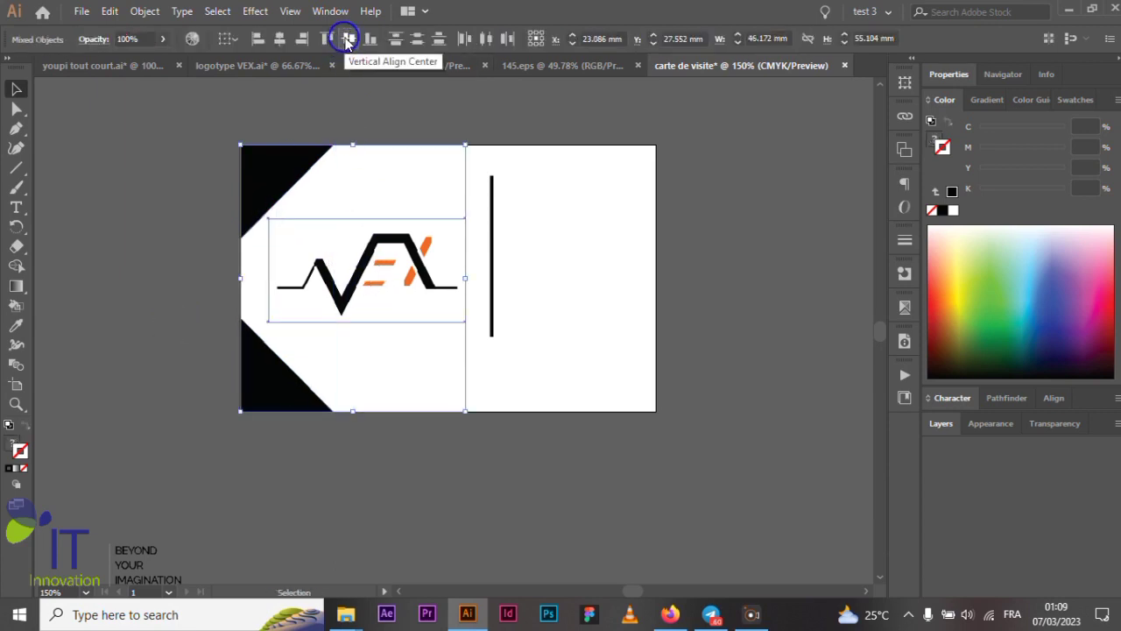
left_click(348, 39)
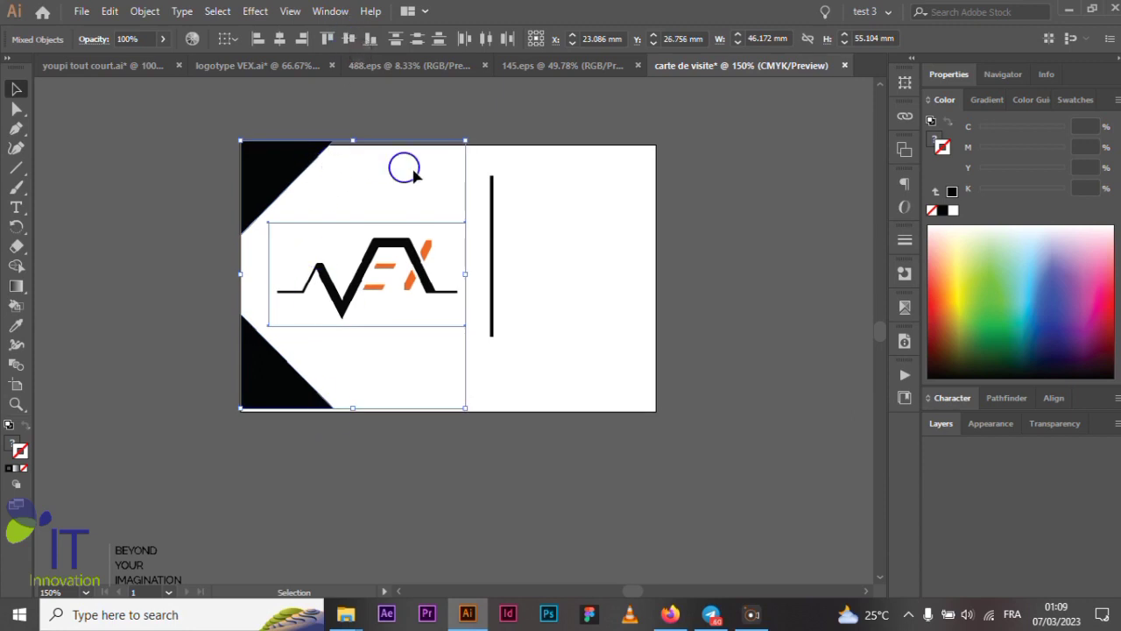
- Nudge the triangles and logo down to the card's bottom edge
key("ctrl+plus")
scroll(267, 445, "up", 3)
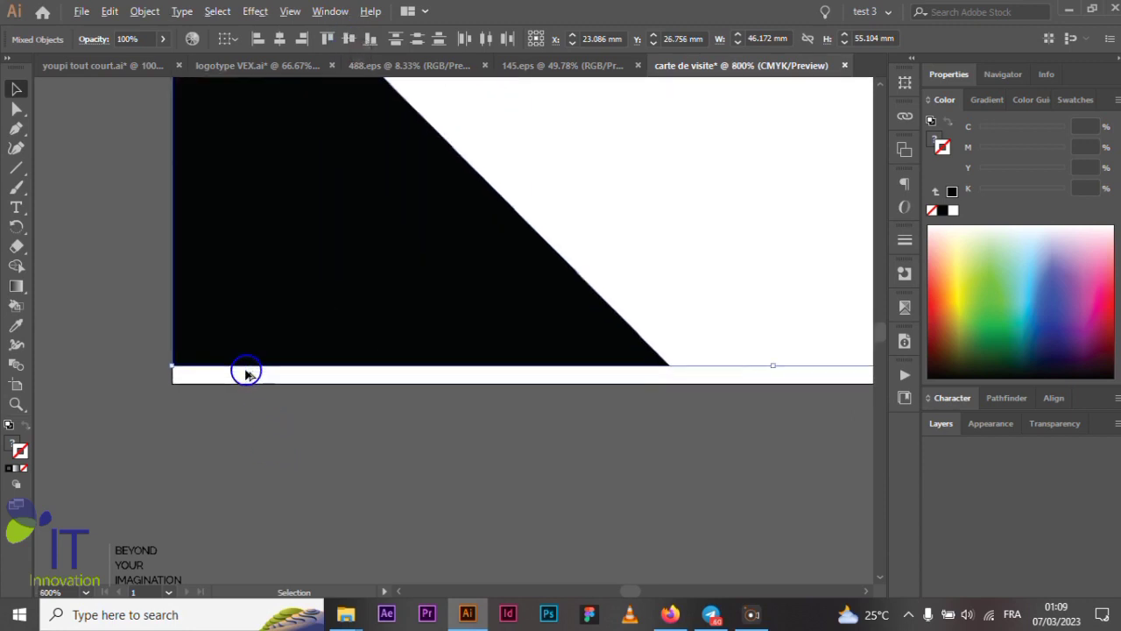
left_click_drag(207, 310, 209, 347)
scroll(210, 348, "down", 3)
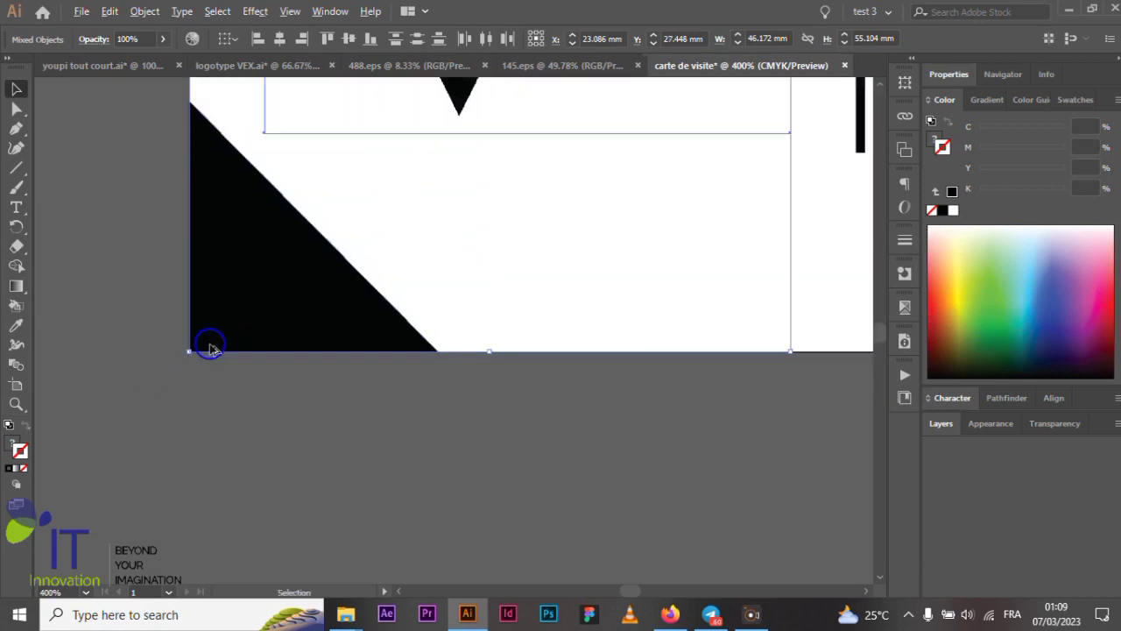
scroll(210, 347, "down", 3)
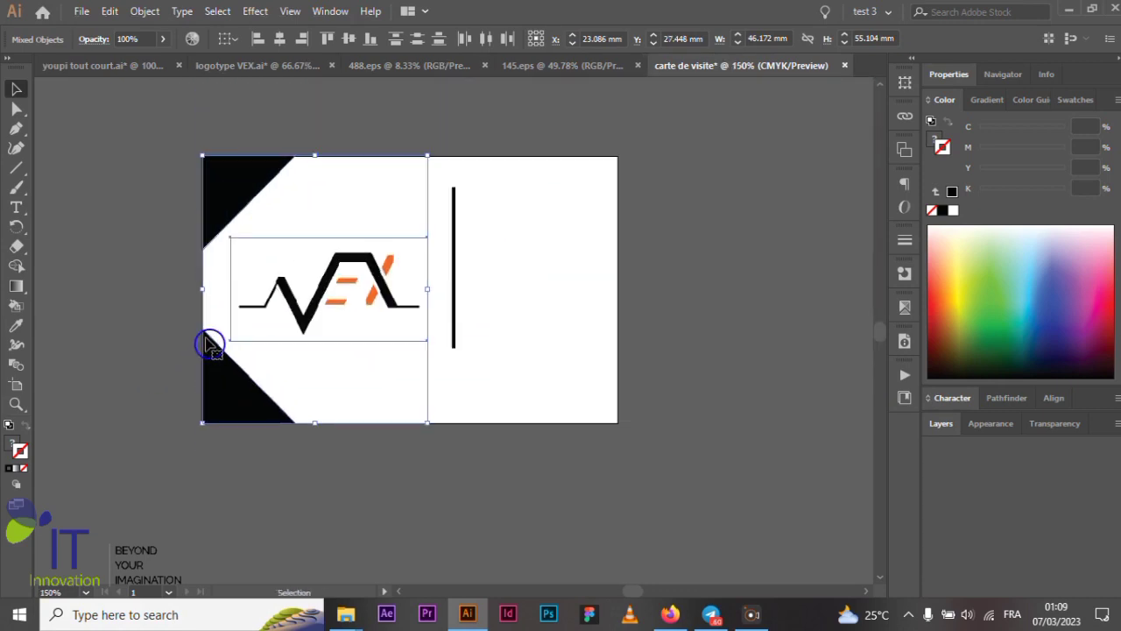
left_click(172, 290)
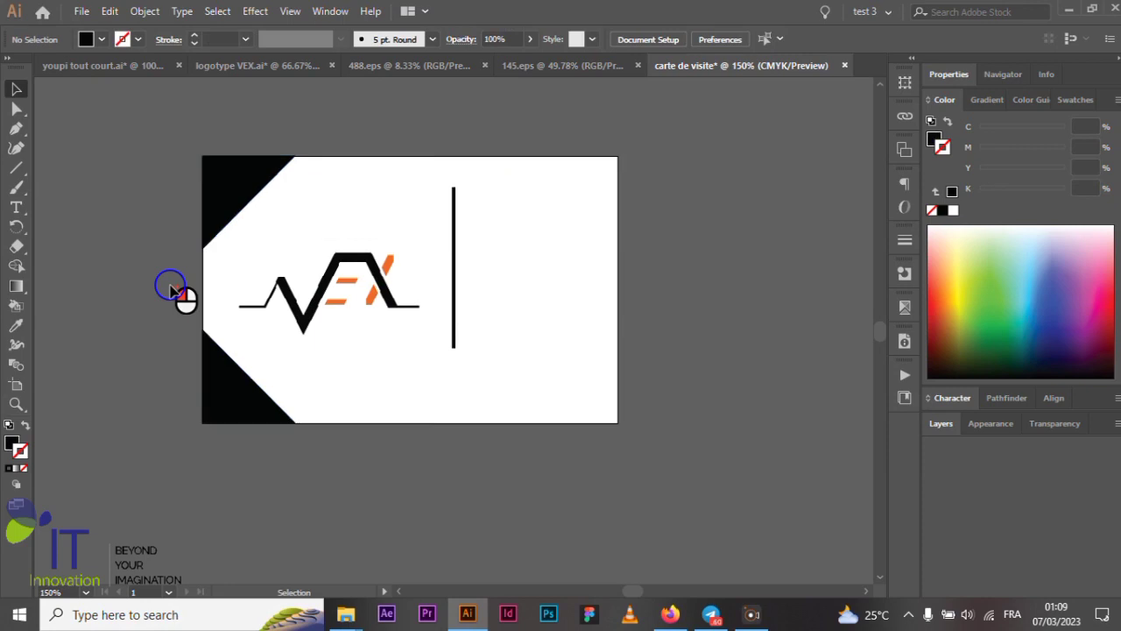
left_click(340, 289)
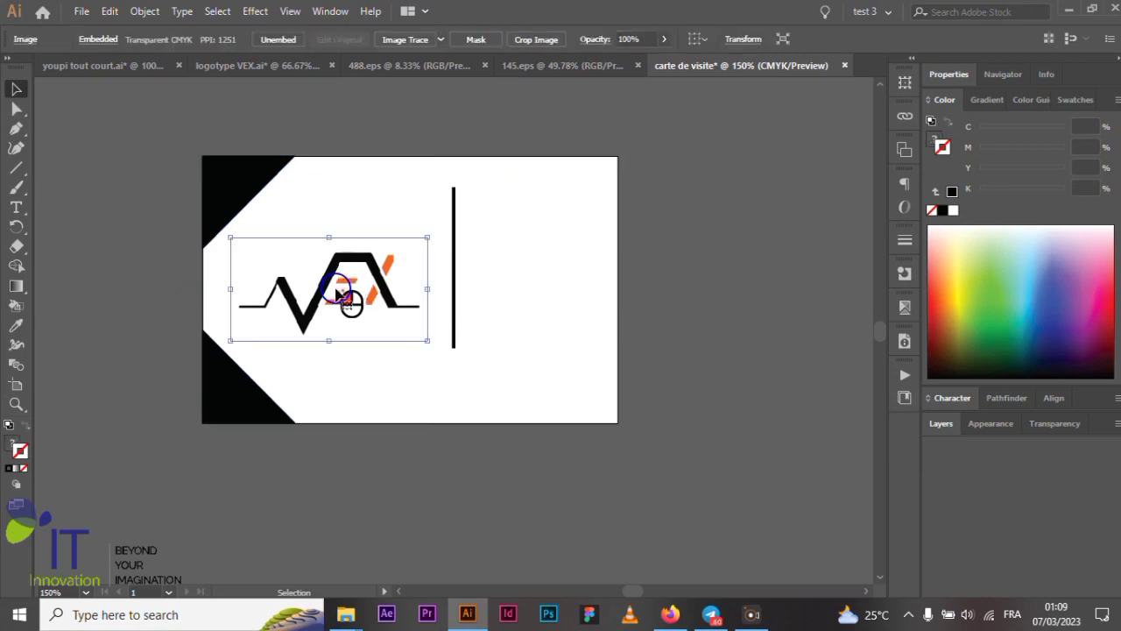
left_click(679, 270)
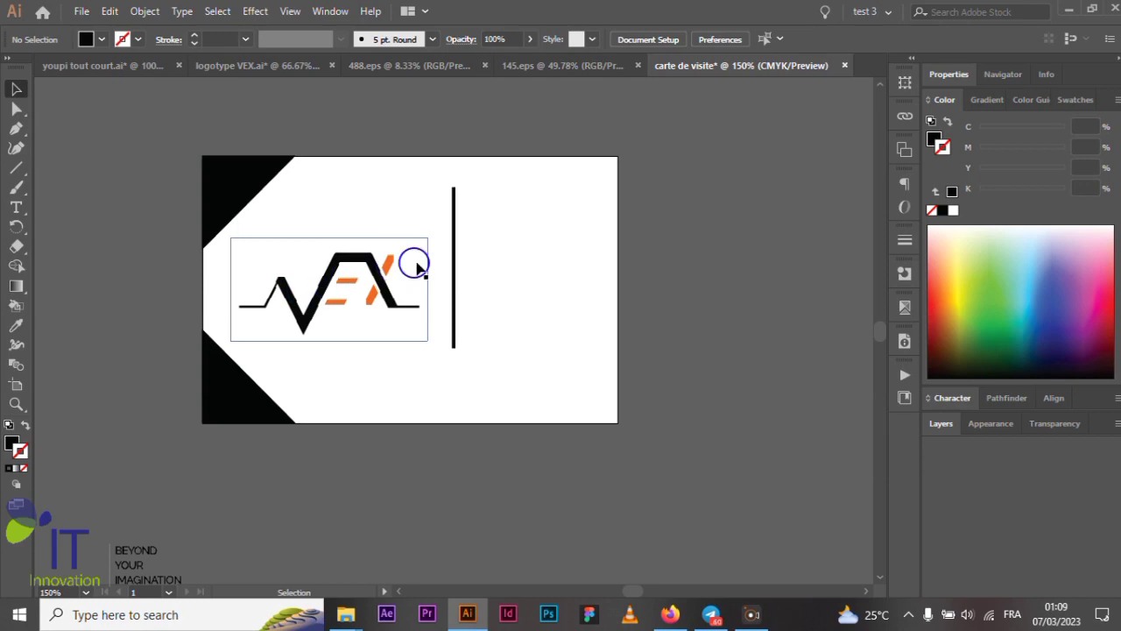
left_click(453, 265)
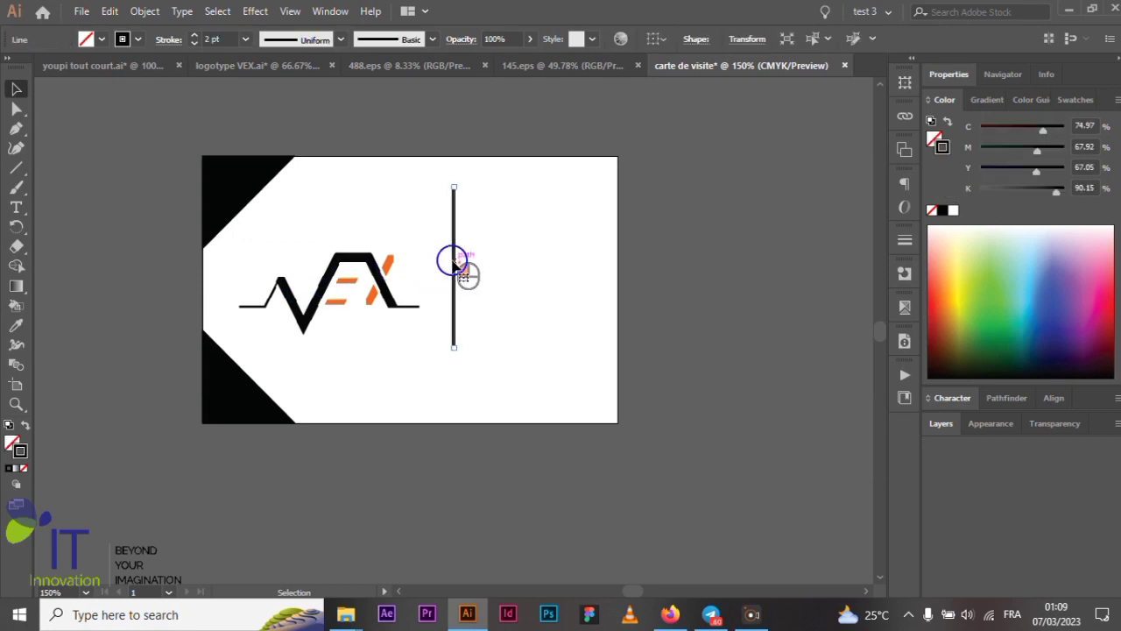
left_click_drag(454, 261, 441, 271)
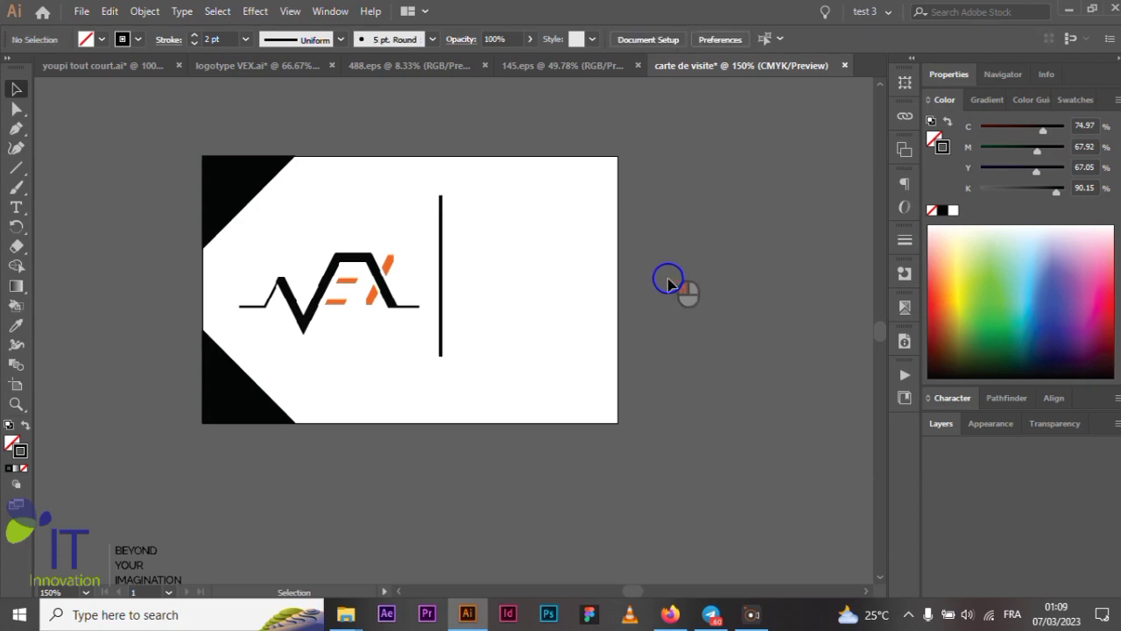
scroll(521, 337, "up", 1)
scroll(521, 337, "up", 1)
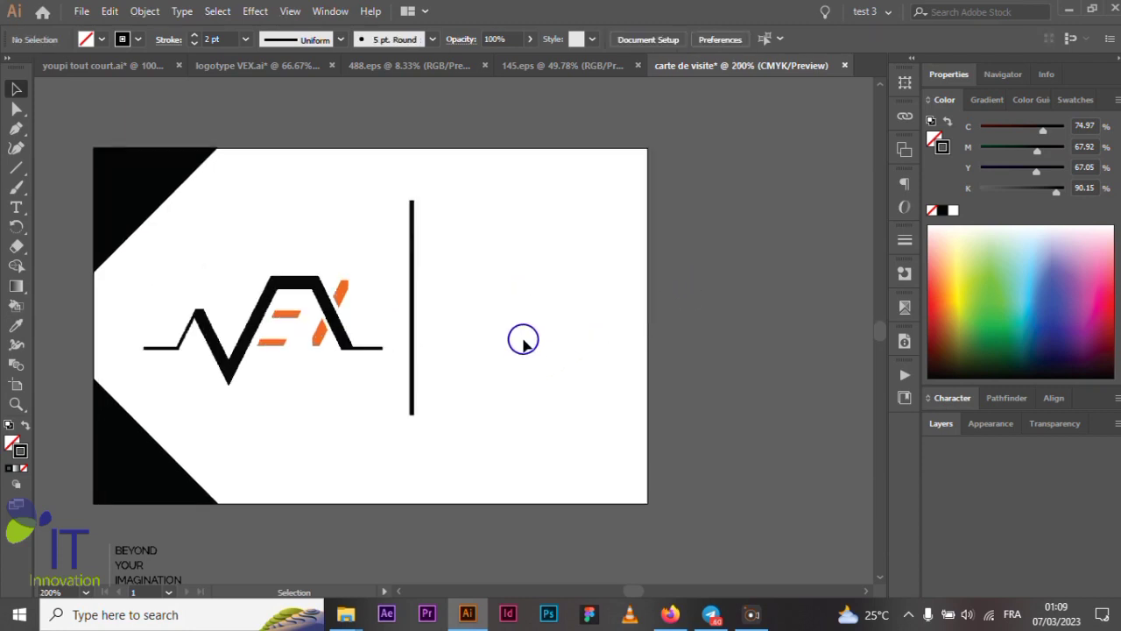
scroll(537, 331, "down", 1)
scroll(561, 310, "down", 1)
scroll(561, 307, "up", 1)
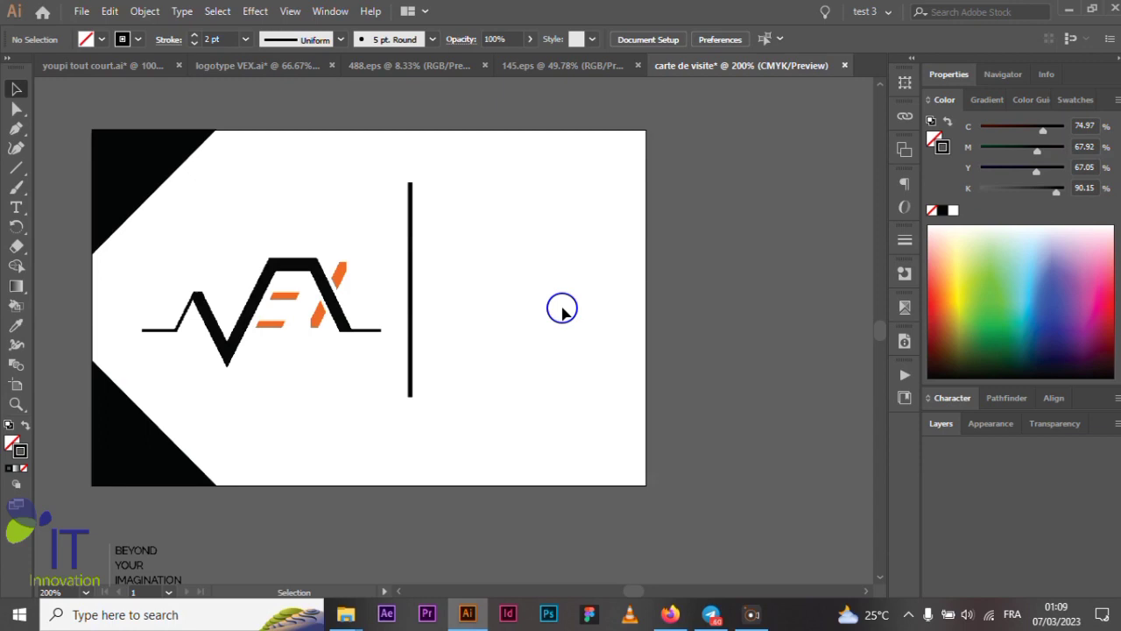
scroll(598, 303, "down", 1)
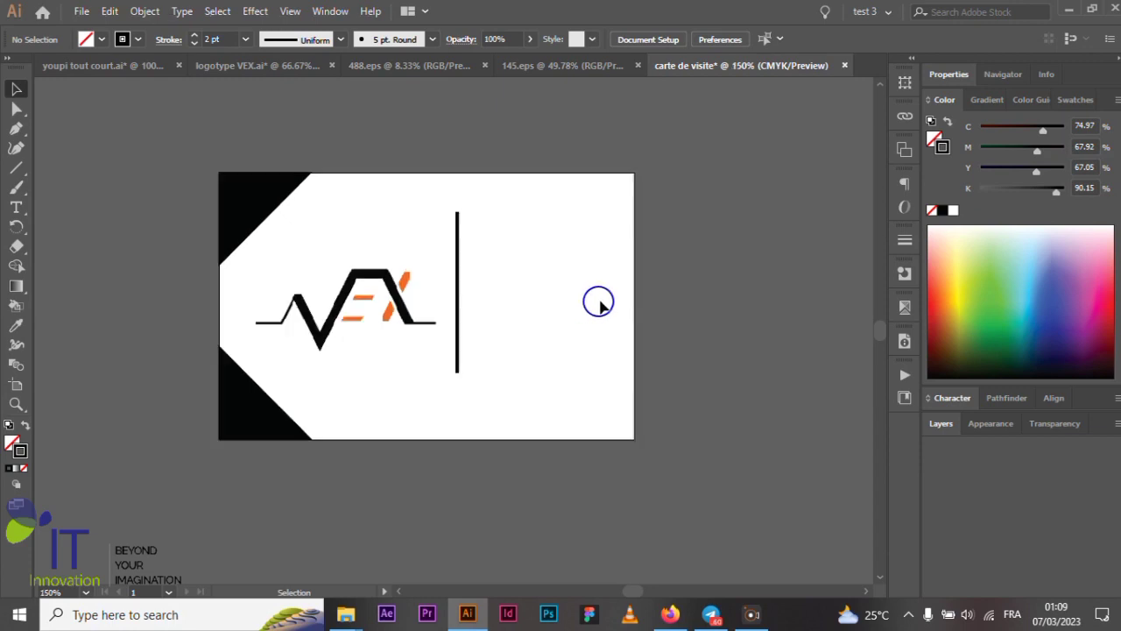
key("shift+x")
- Fill the two corner triangles with rich black (C75 M68 Y67 K90), then deselect
left_click(249, 206)
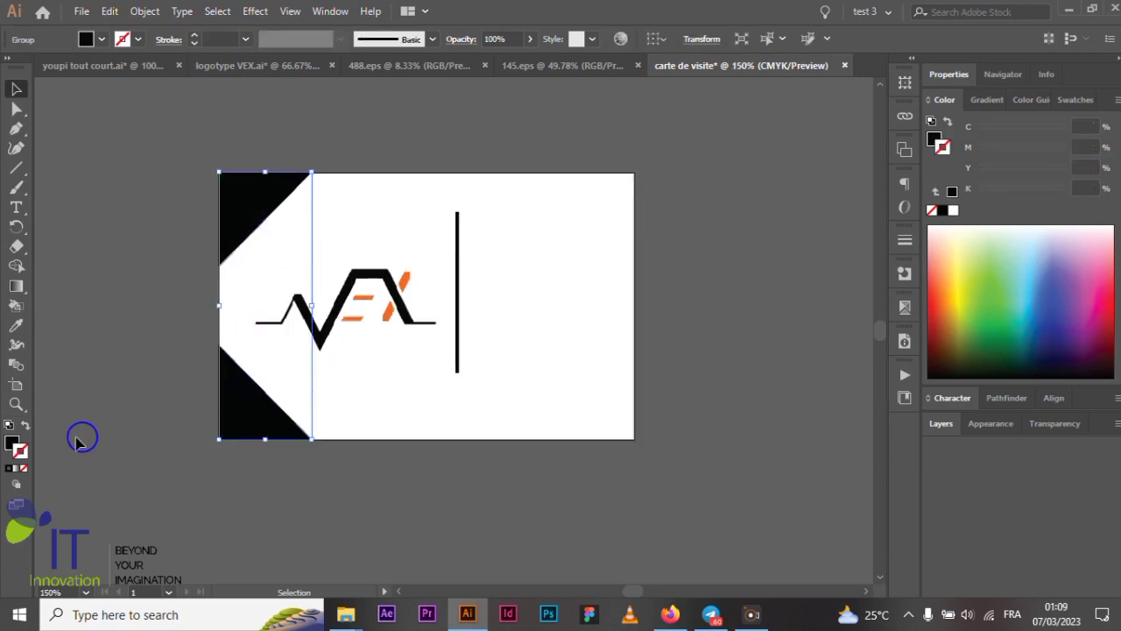
double_click(14, 445)
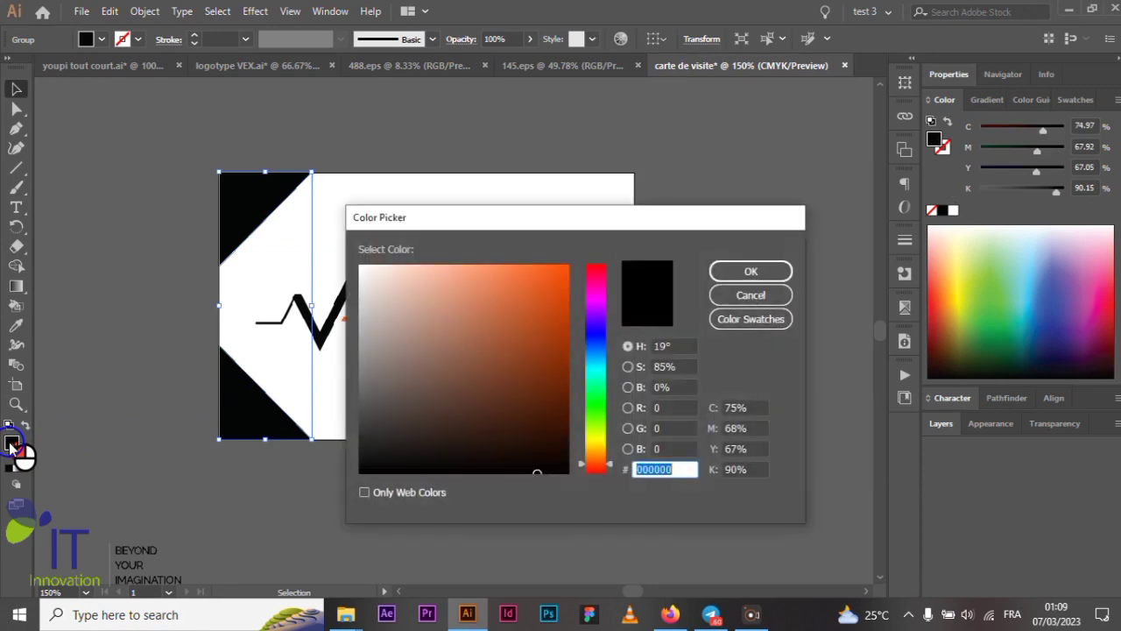
left_click(749, 272)
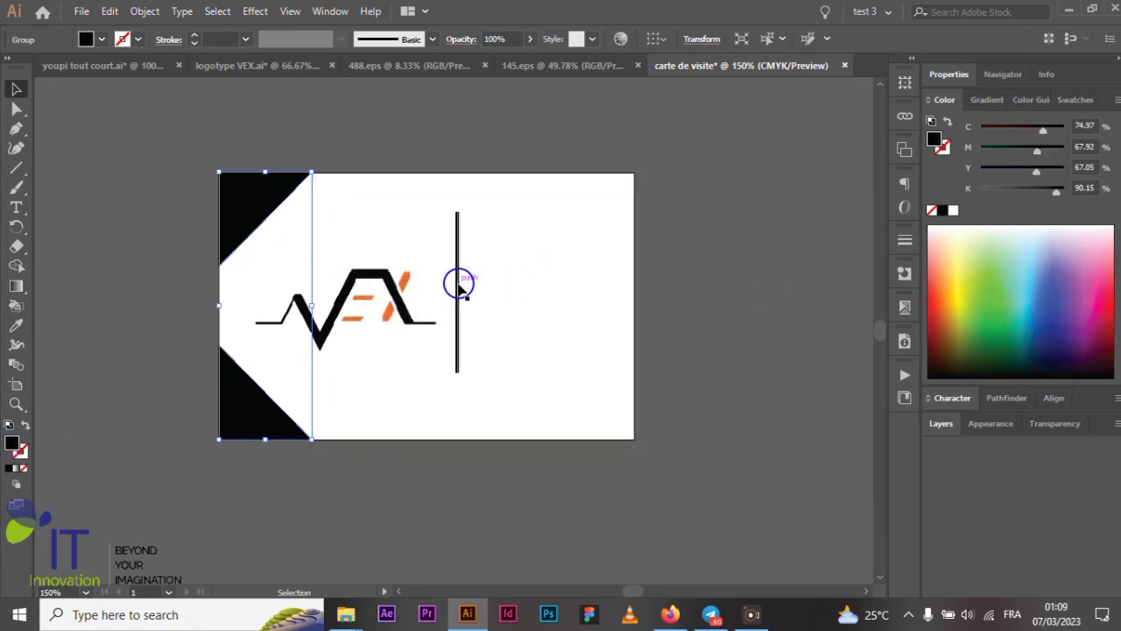
left_click(705, 271)
- Adjust the zoom and place a Type tool insertion point right of the divider
scroll(605, 232, "up", 2)
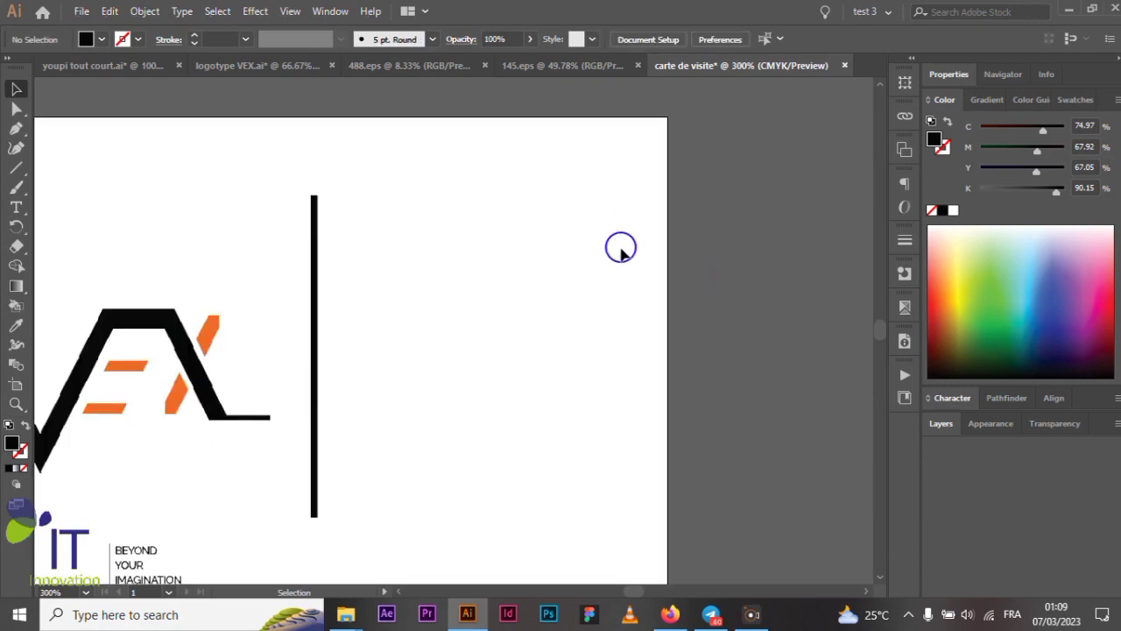
scroll(533, 254, "down", 1)
scroll(533, 254, "down", 1)
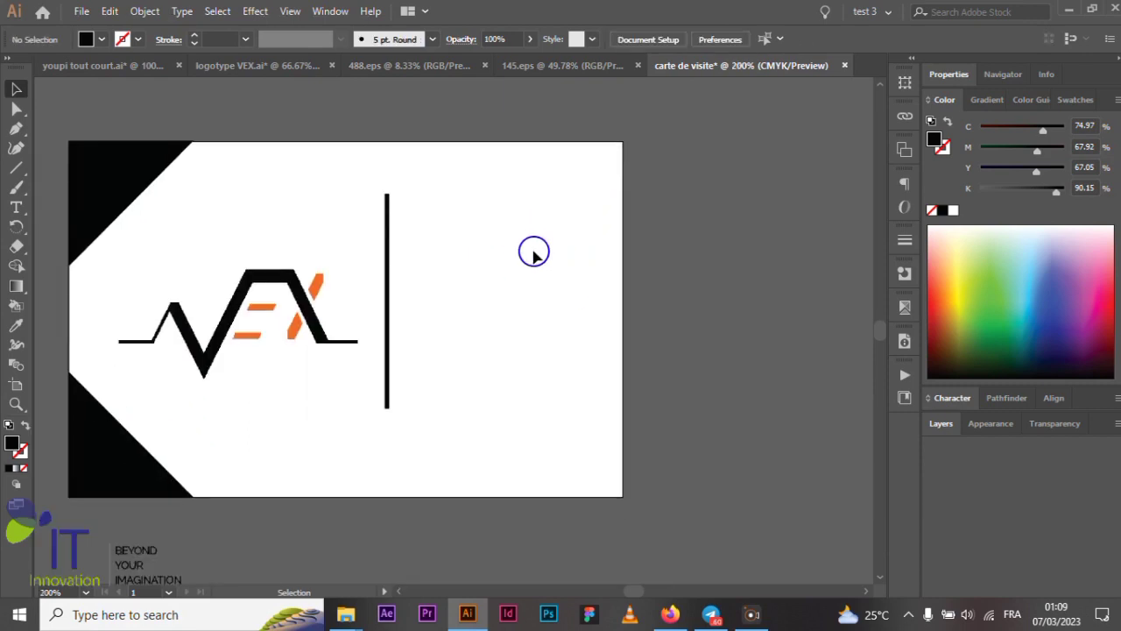
left_click(15, 207)
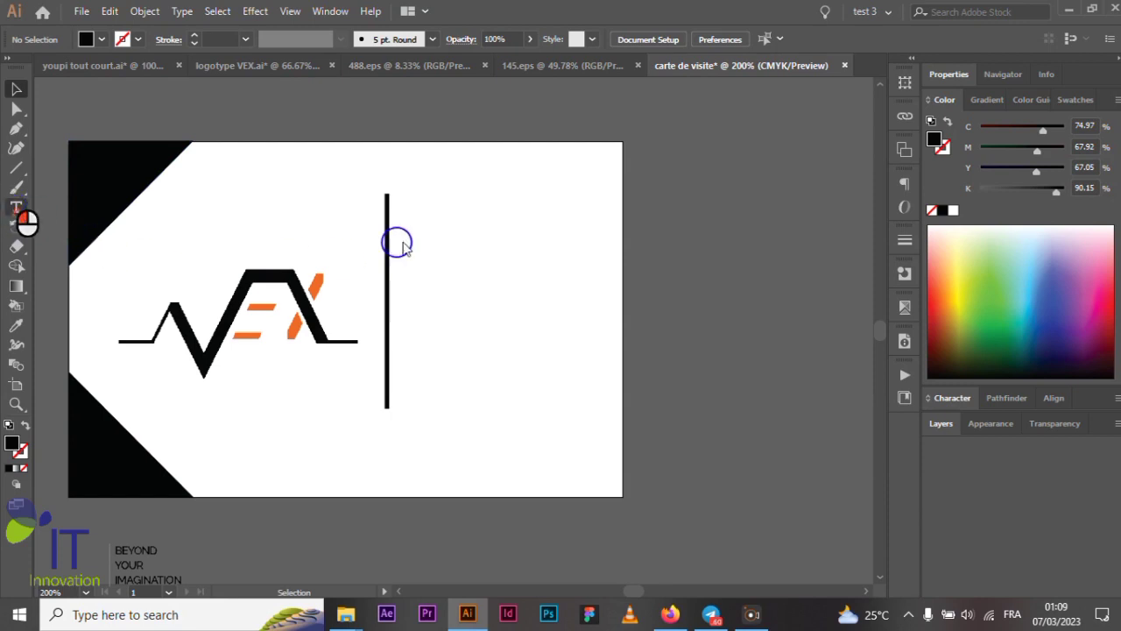
left_click(434, 207)
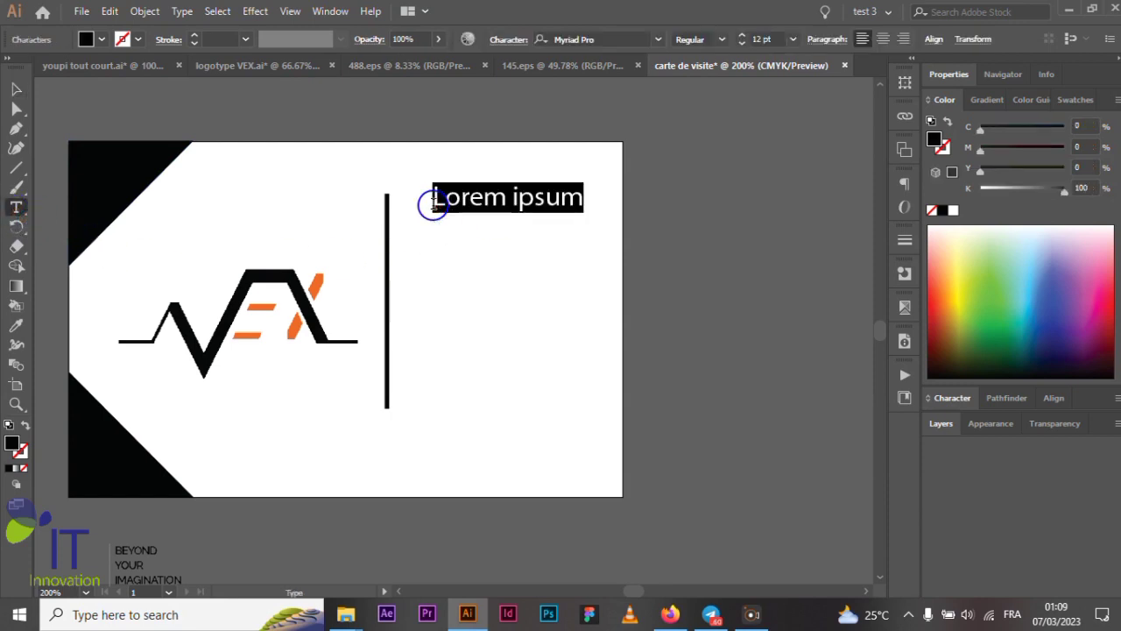
- Type the cardholder's full name beside the divider and set it in Raleway
type("BELINGA")
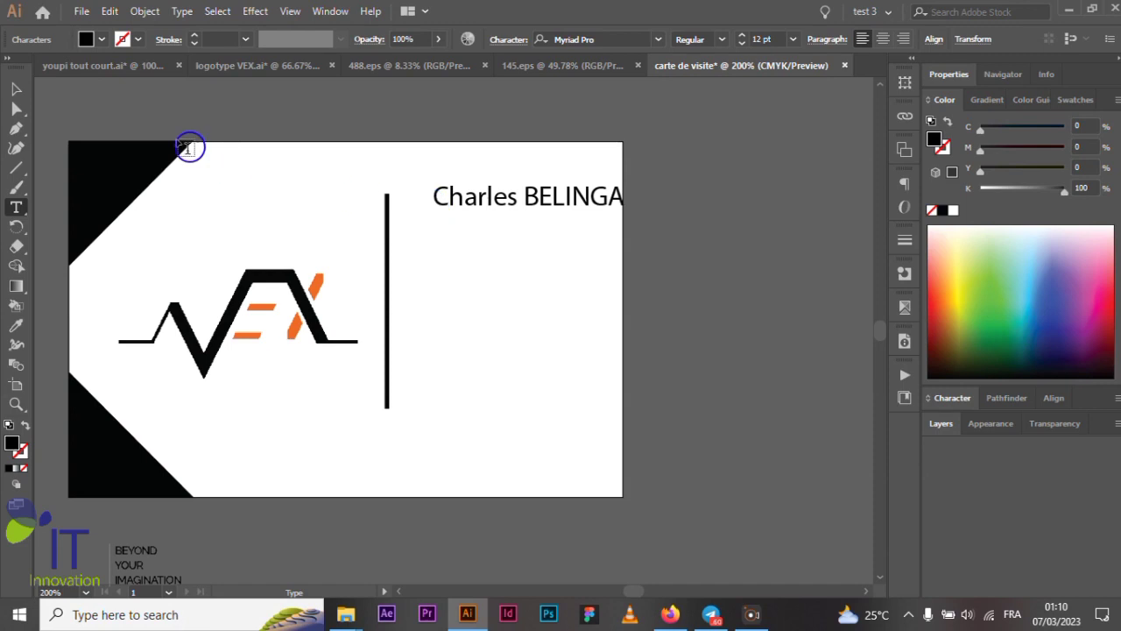
left_click(15, 91)
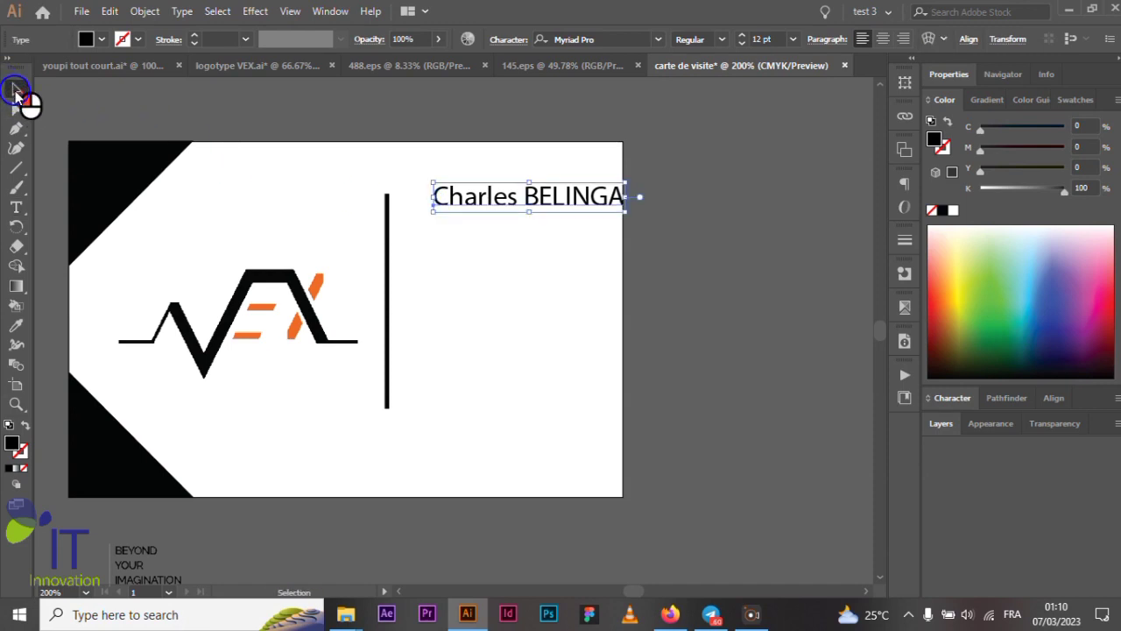
left_click(658, 40)
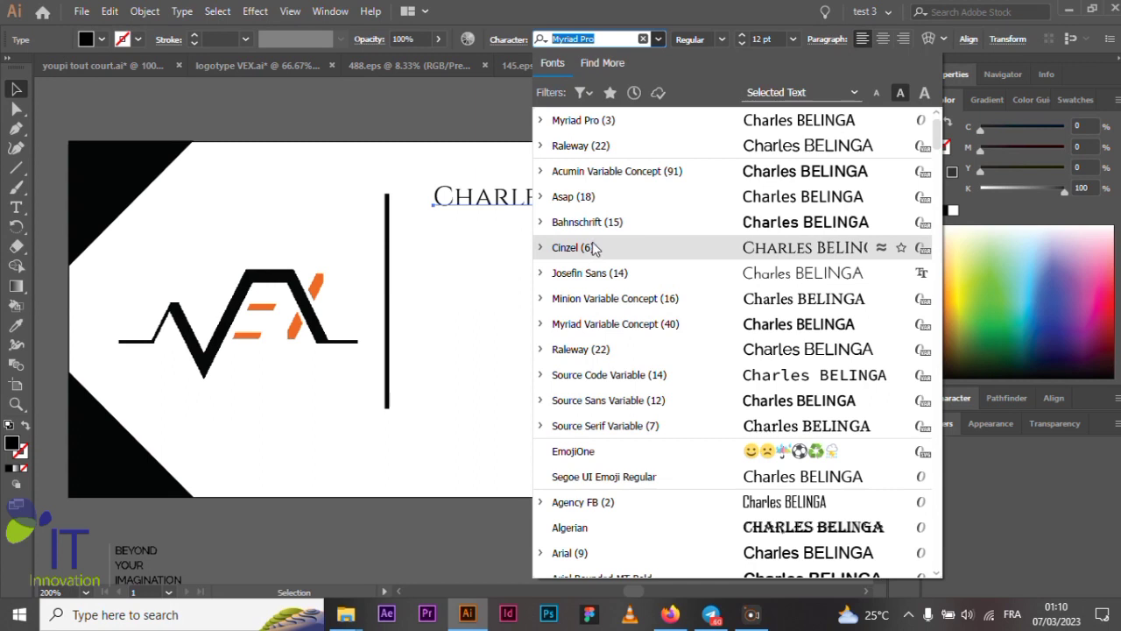
left_click(589, 148)
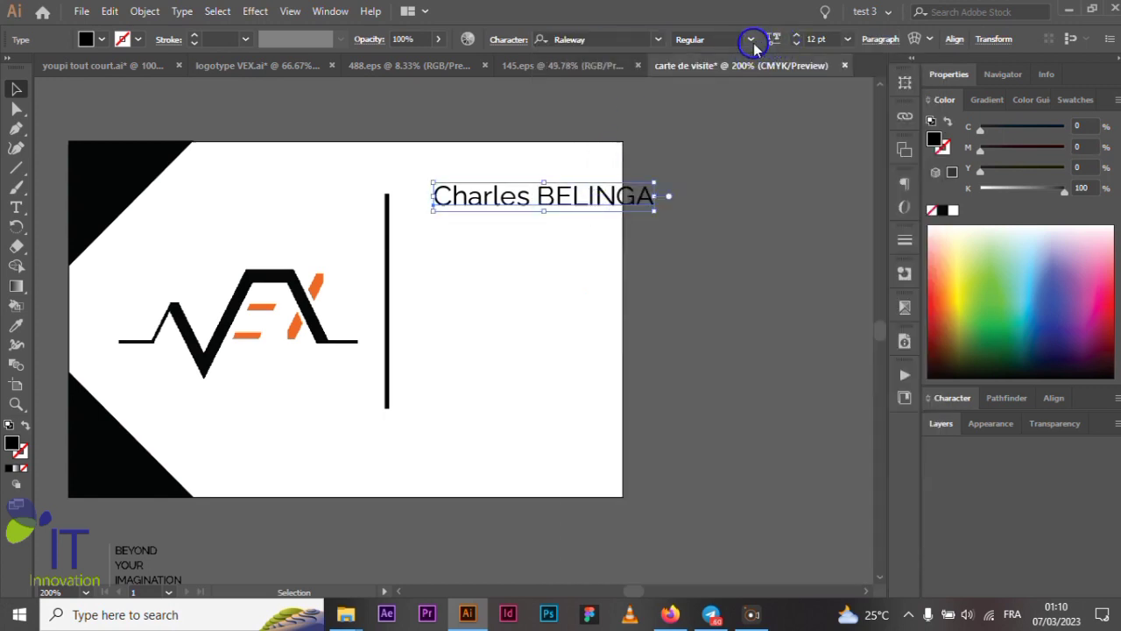
- Set the name text to 10 pt and move it left toward the divider
left_click(848, 39)
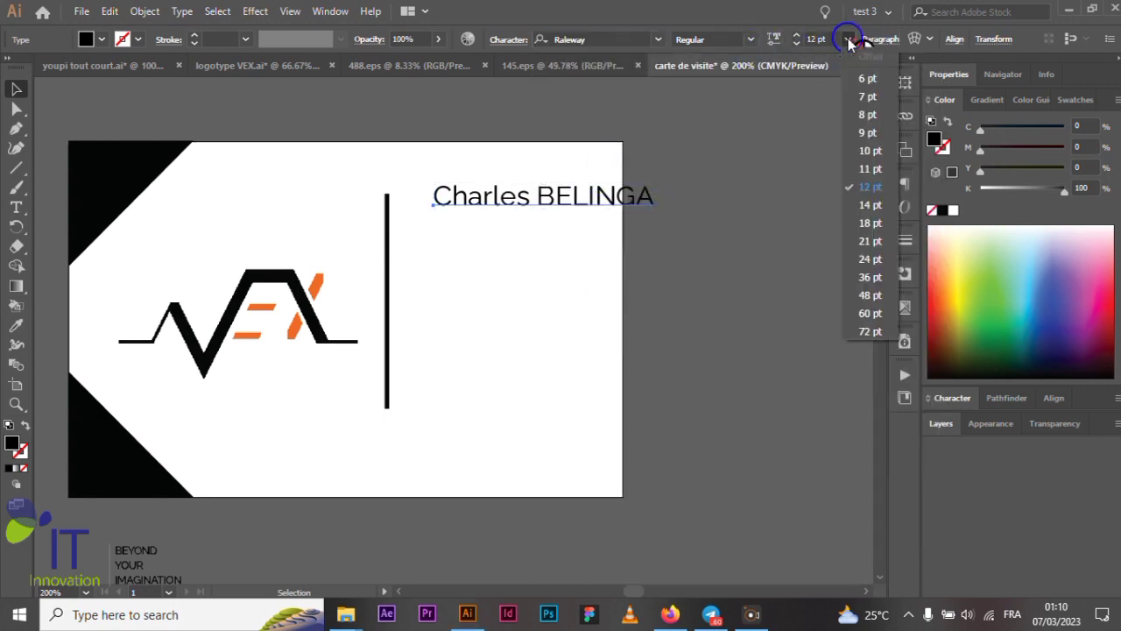
left_click(872, 151)
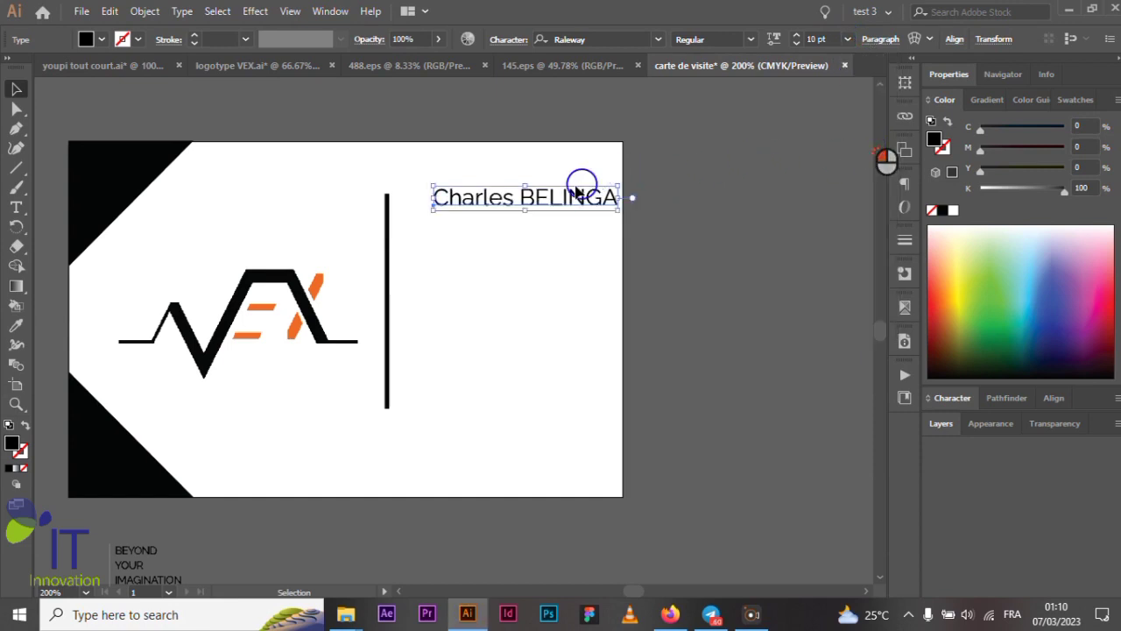
left_click_drag(545, 195, 518, 196)
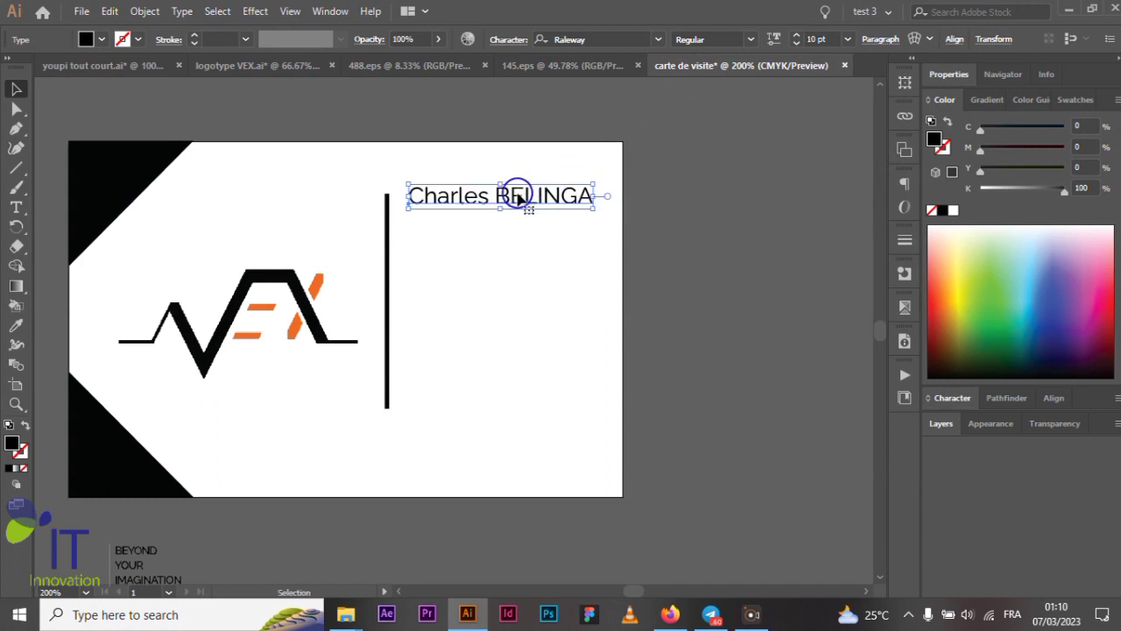
- Change the name's font to Open Sans Light by searching 'open'
left_click(658, 40)
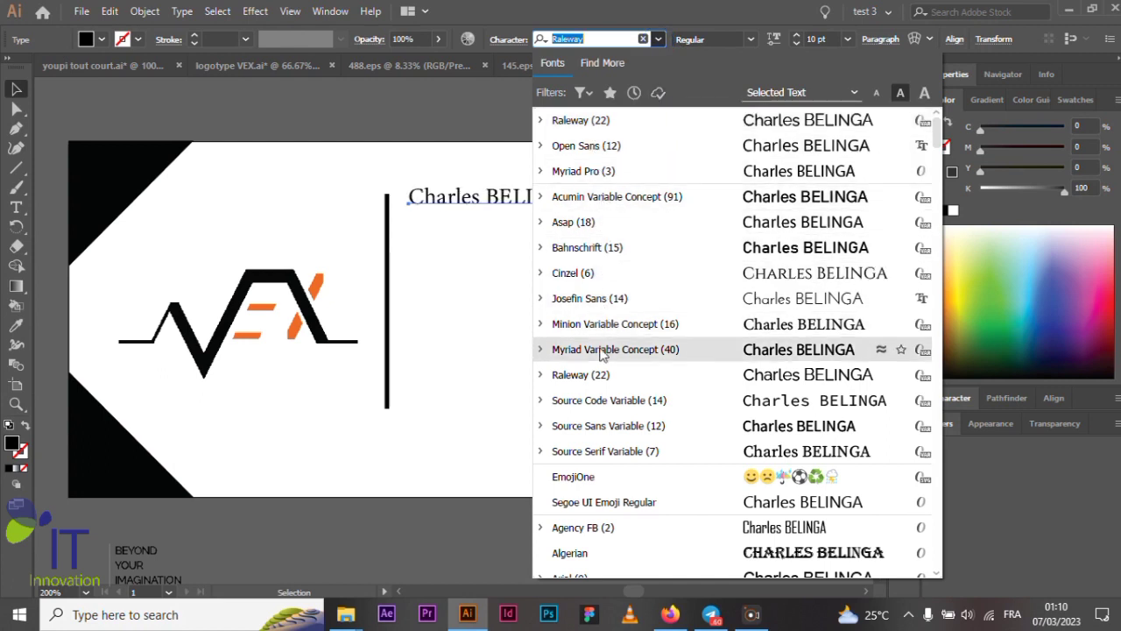
scroll(613, 368, "down", 5)
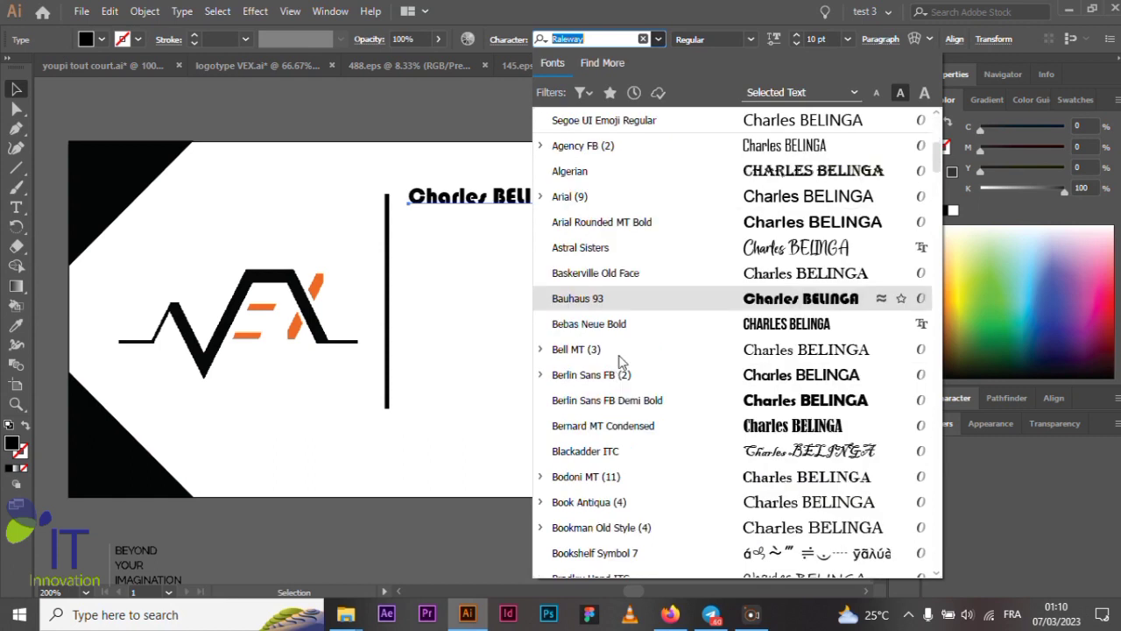
scroll(646, 247, "down", 1)
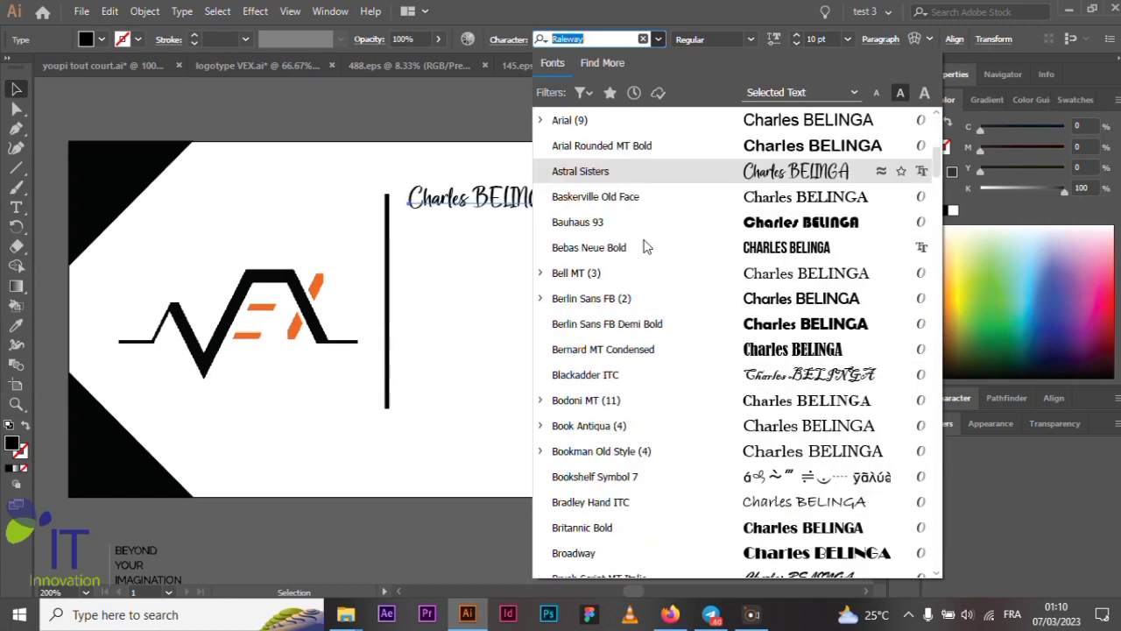
scroll(629, 258, "down", 5)
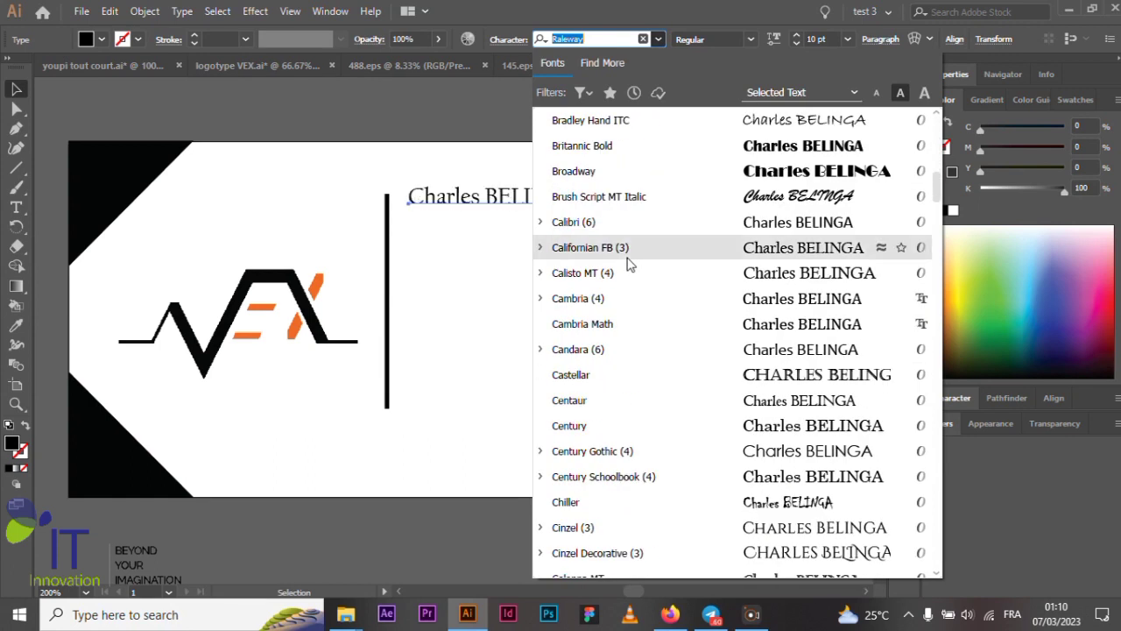
scroll(628, 262, "down", 1)
scroll(619, 310, "up", 1)
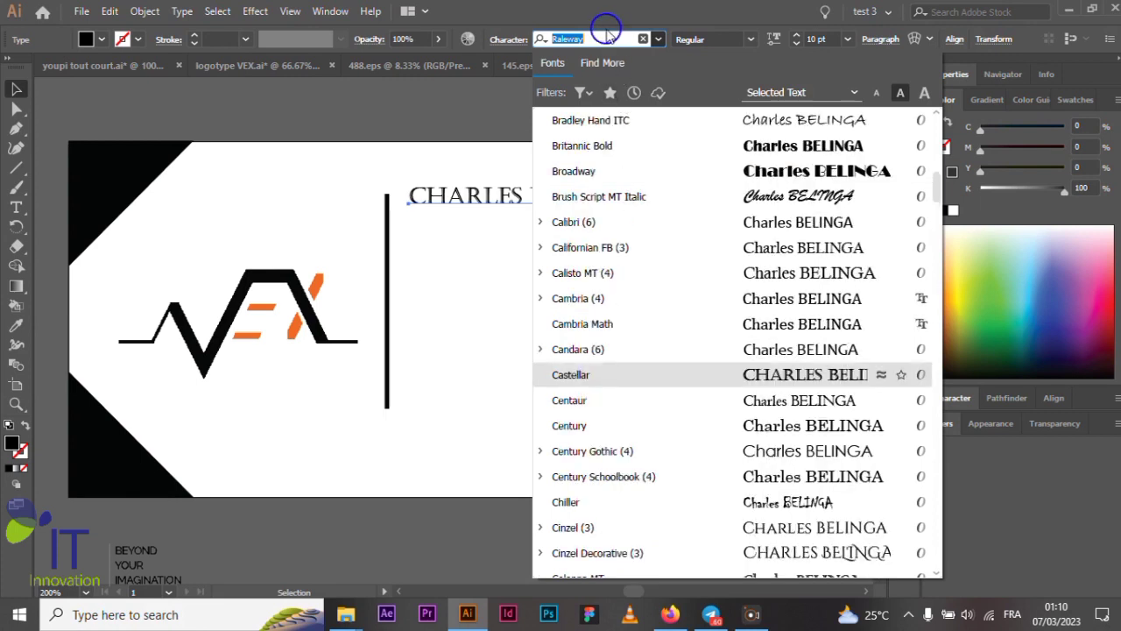
left_click(603, 39)
type("o")
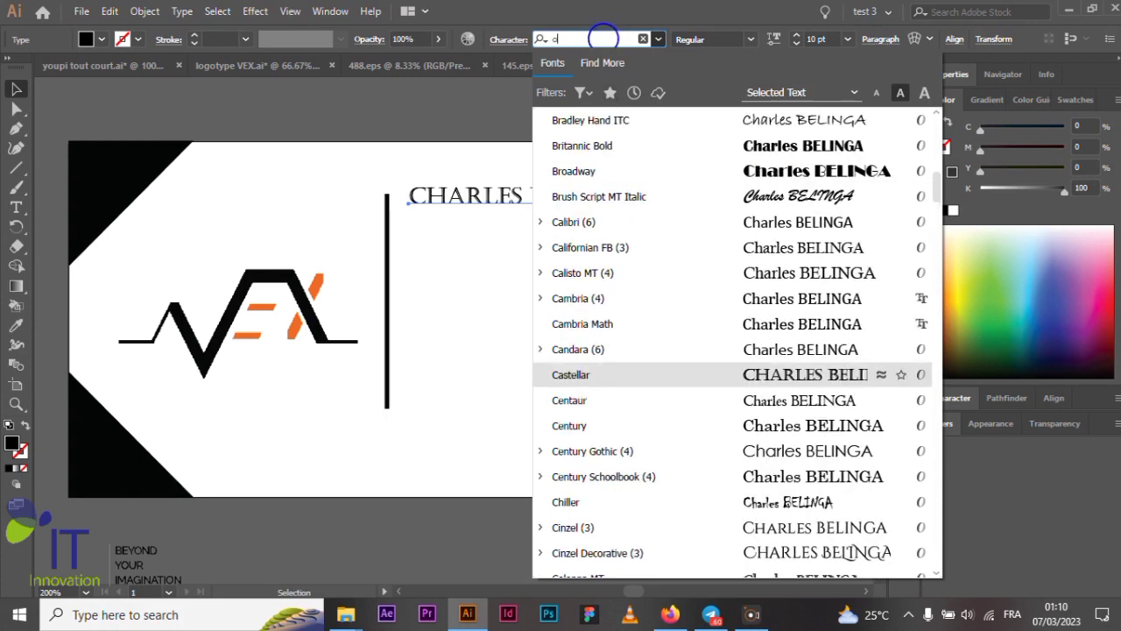
type("pen")
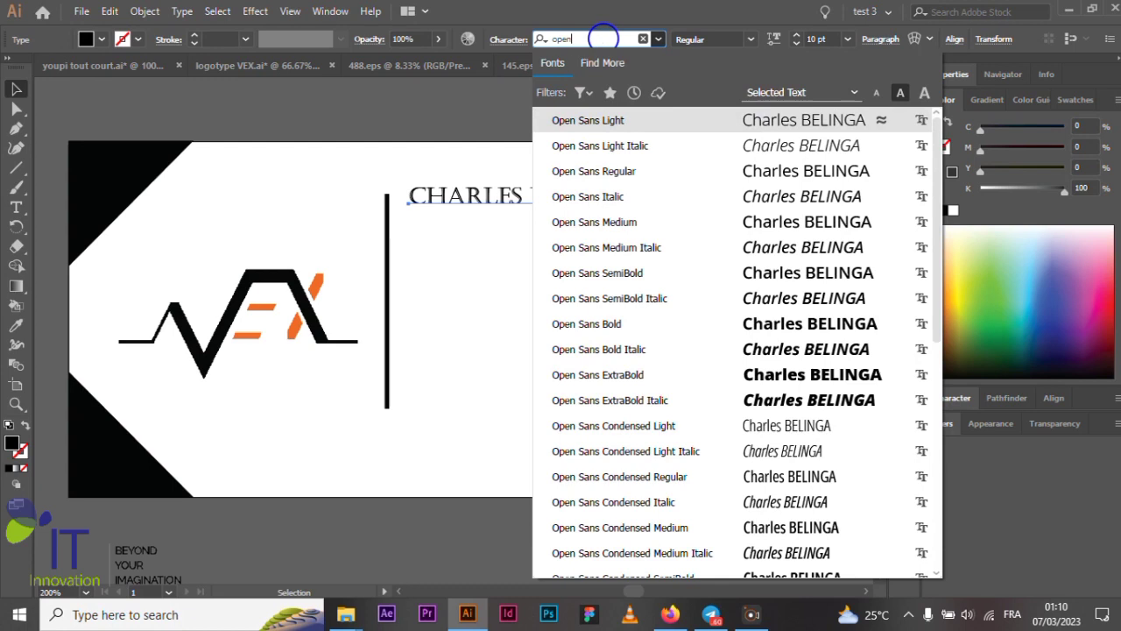
key("Return")
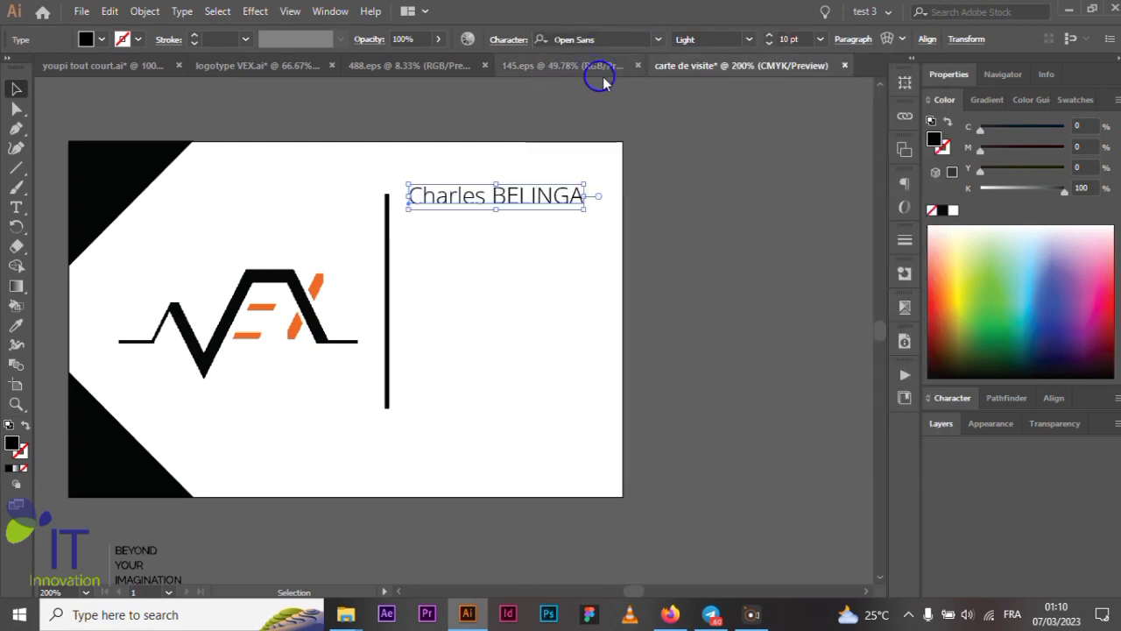
- Change the name text's font style to Open Sans SemiBold
left_click(749, 40)
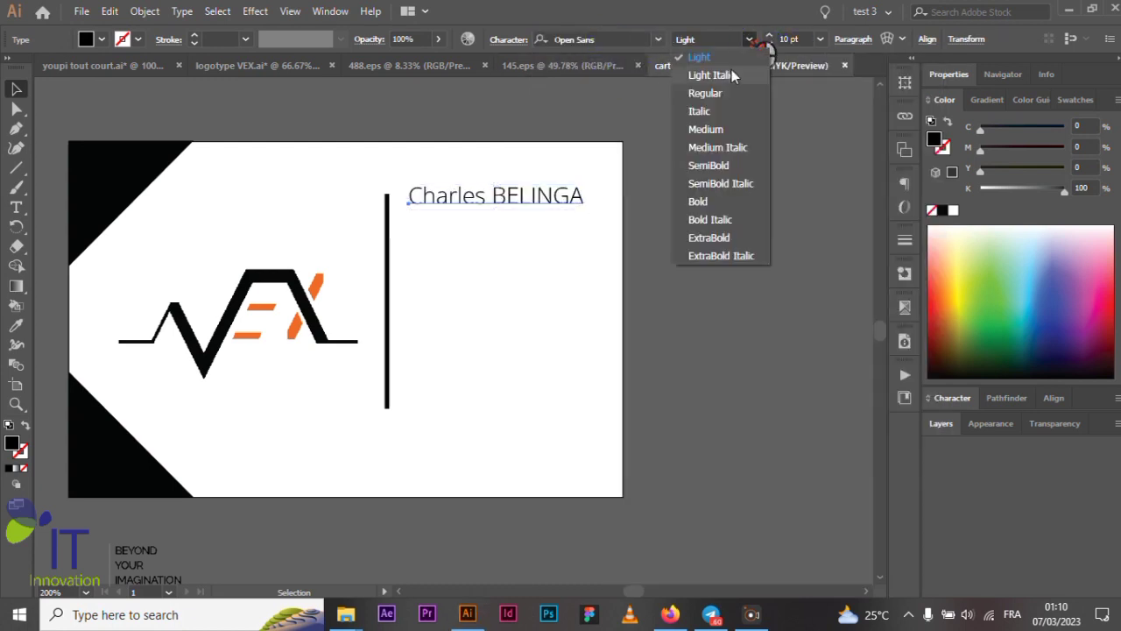
left_click(705, 93)
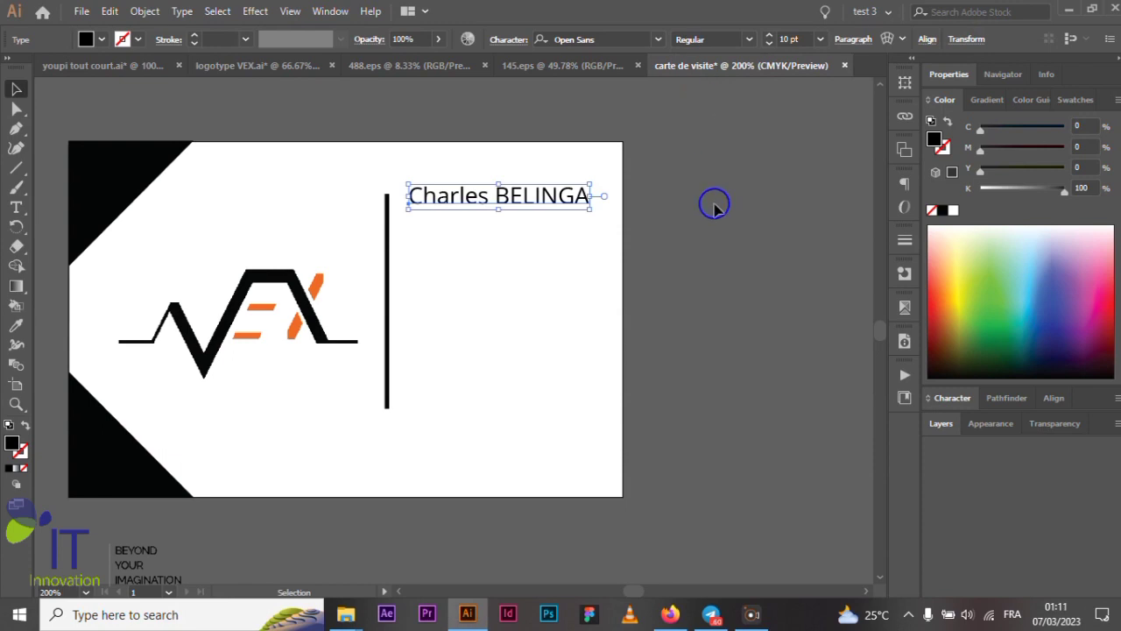
scroll(713, 200, "down", 1)
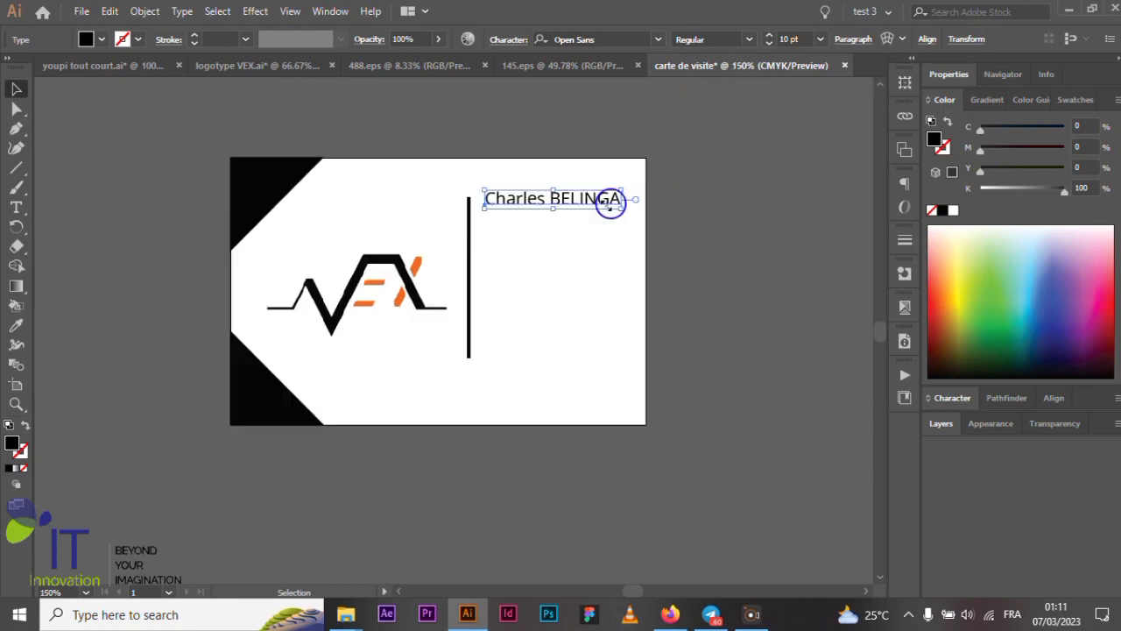
scroll(517, 199, "up", 1)
scroll(552, 203, "up", 2)
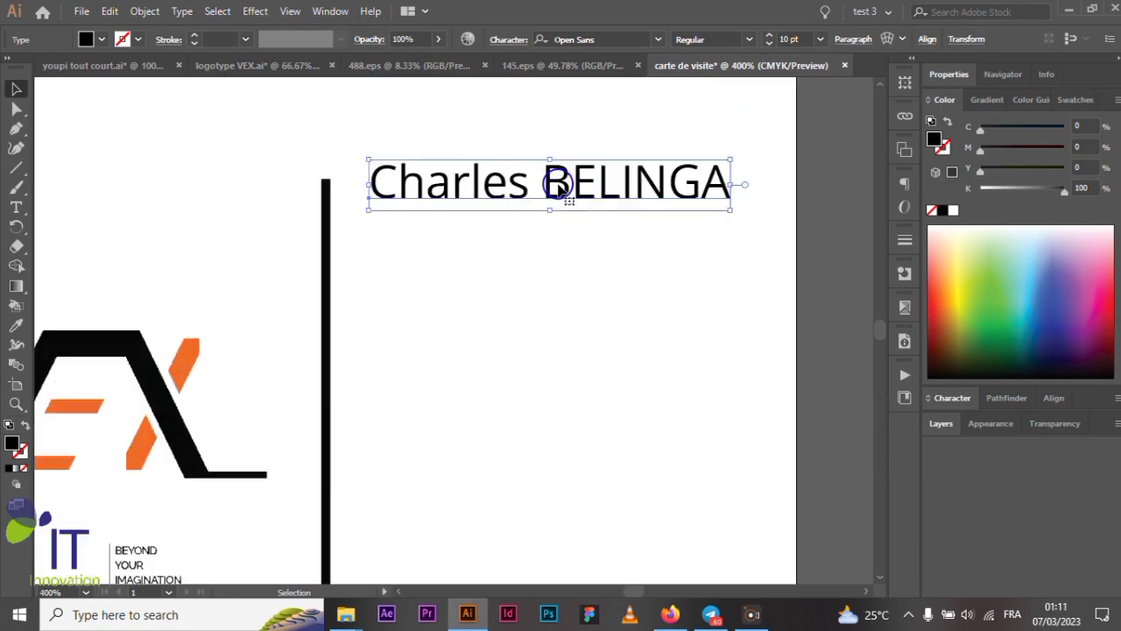
scroll(559, 186, "down", 1)
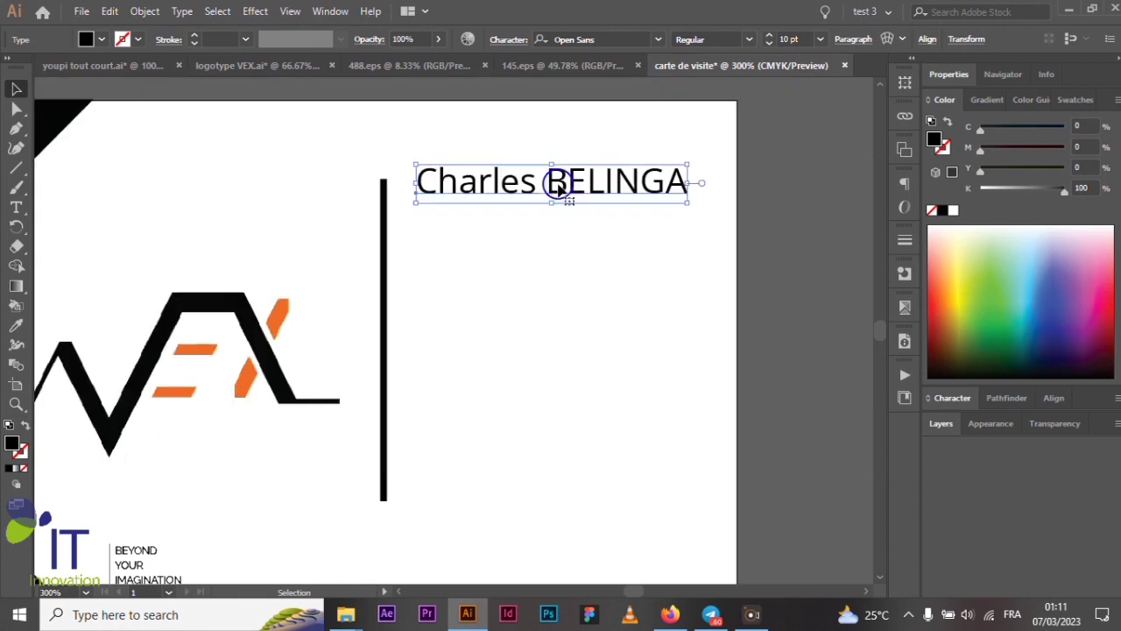
left_click(750, 40)
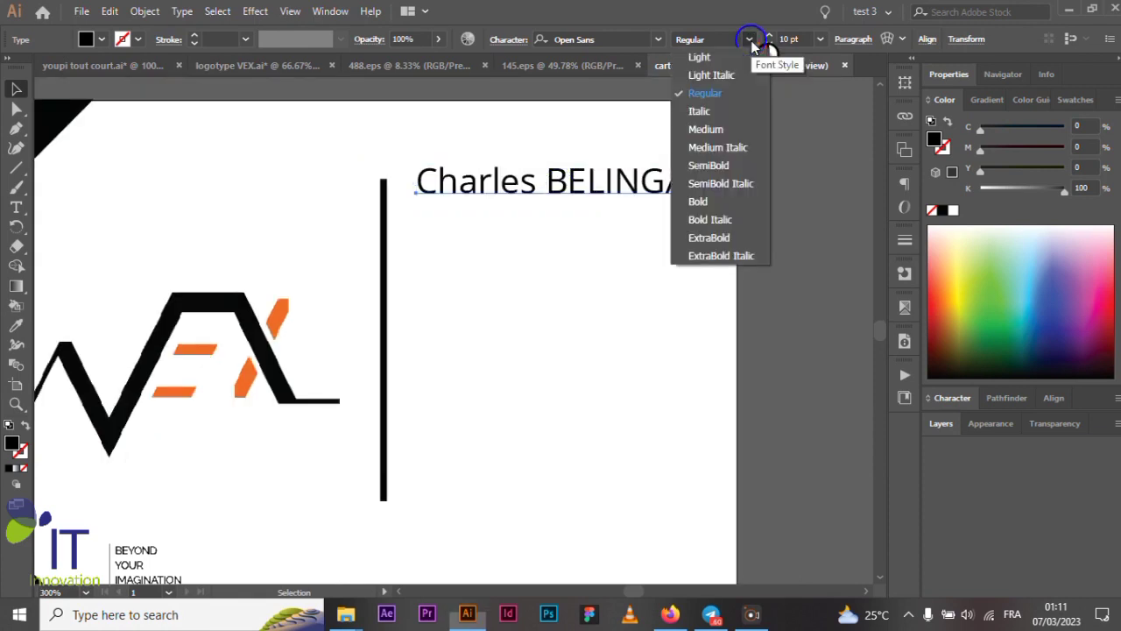
left_click(708, 166)
left_click(800, 187)
- Nudge the name text slightly right and the VEX logo slightly left
scroll(696, 203, "down", 1)
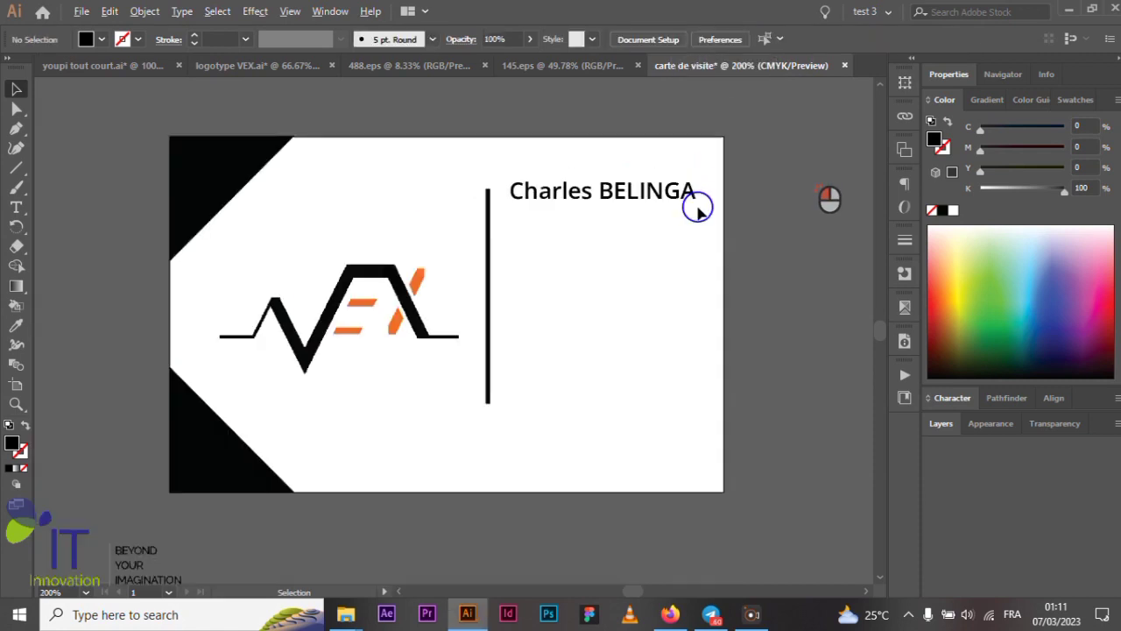
left_click_drag(614, 193, 625, 201)
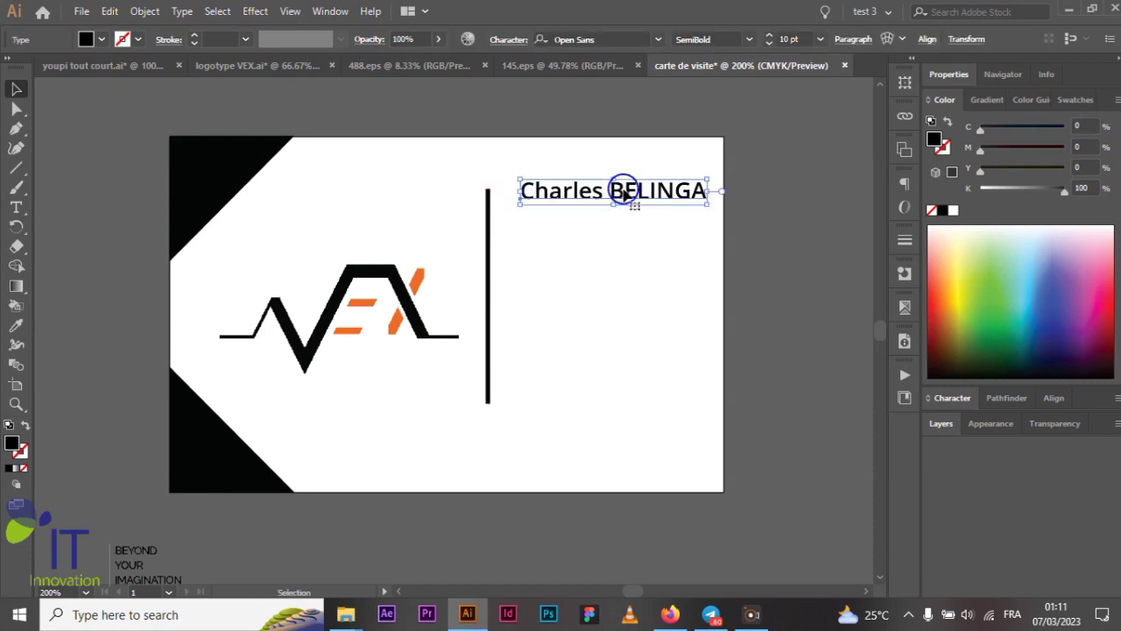
left_click(771, 224)
left_click_drag(333, 340, 301, 324)
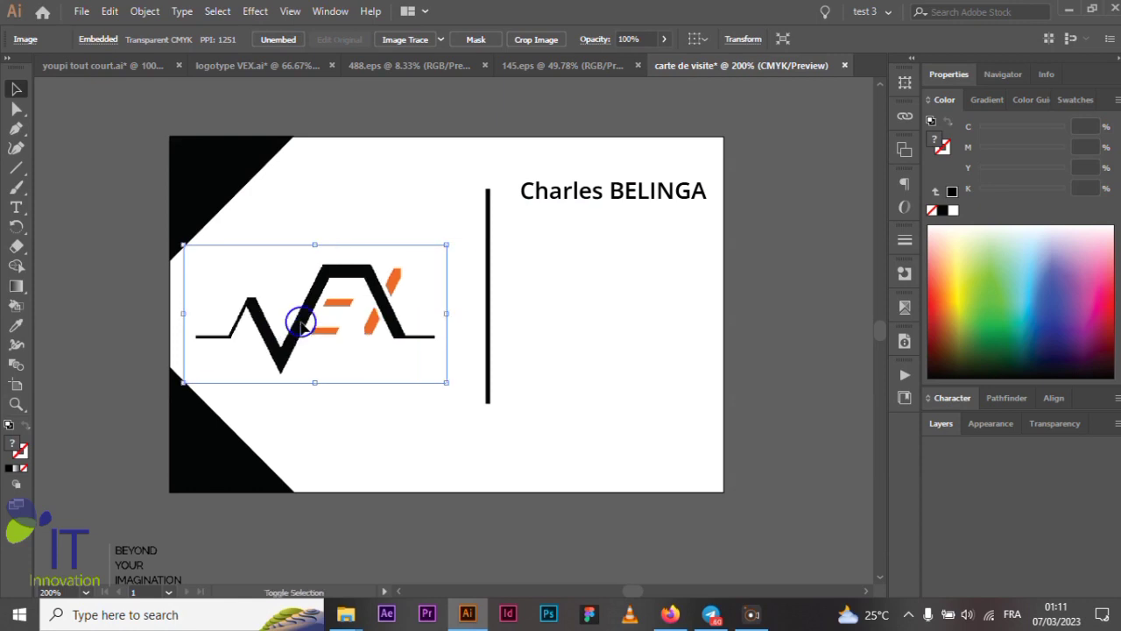
left_click(771, 233)
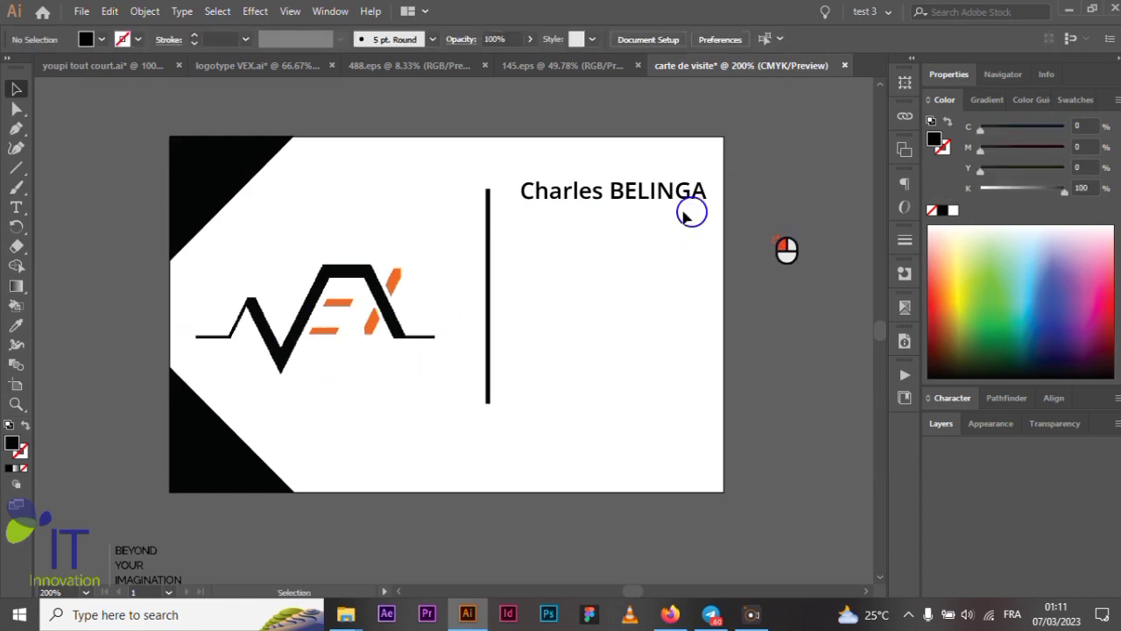
scroll(632, 208, "up", 1)
scroll(628, 213, "up", 1)
scroll(631, 278, "up", 1)
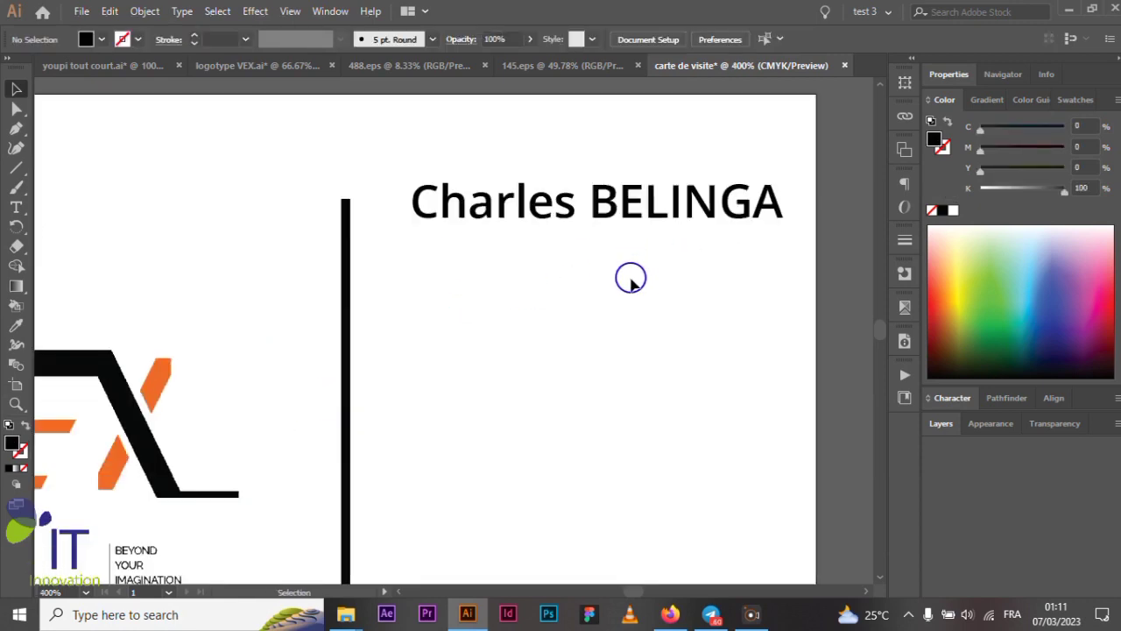
scroll(631, 277, "down", 1)
left_click(16, 207)
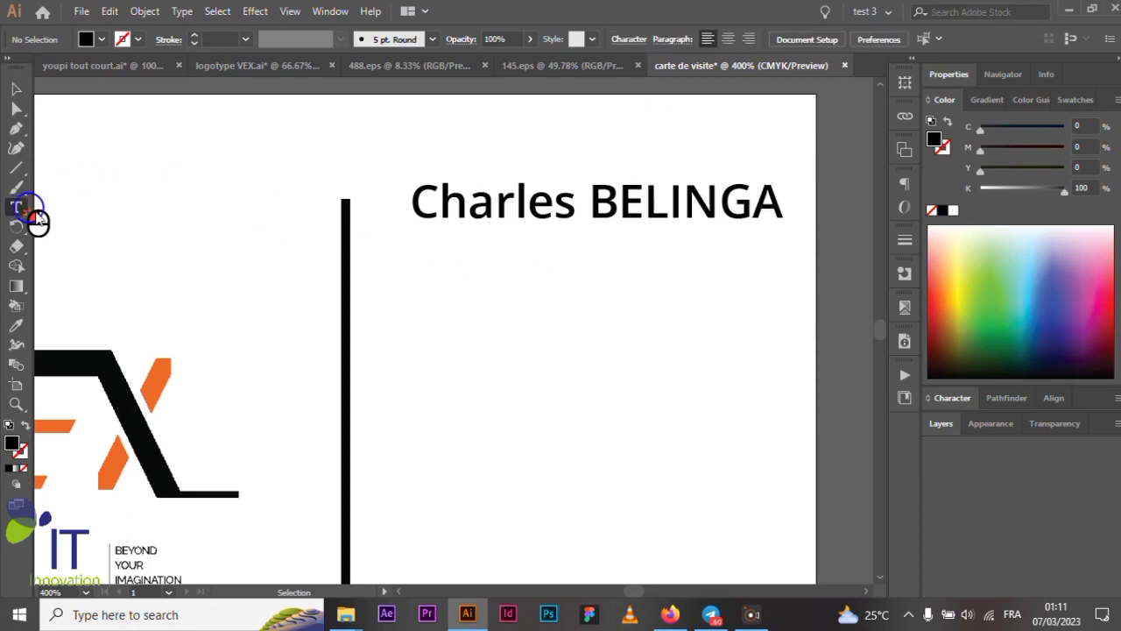
- Type 'Graphic Designer' below the name and nudge it left and down underneath
left_click(420, 256)
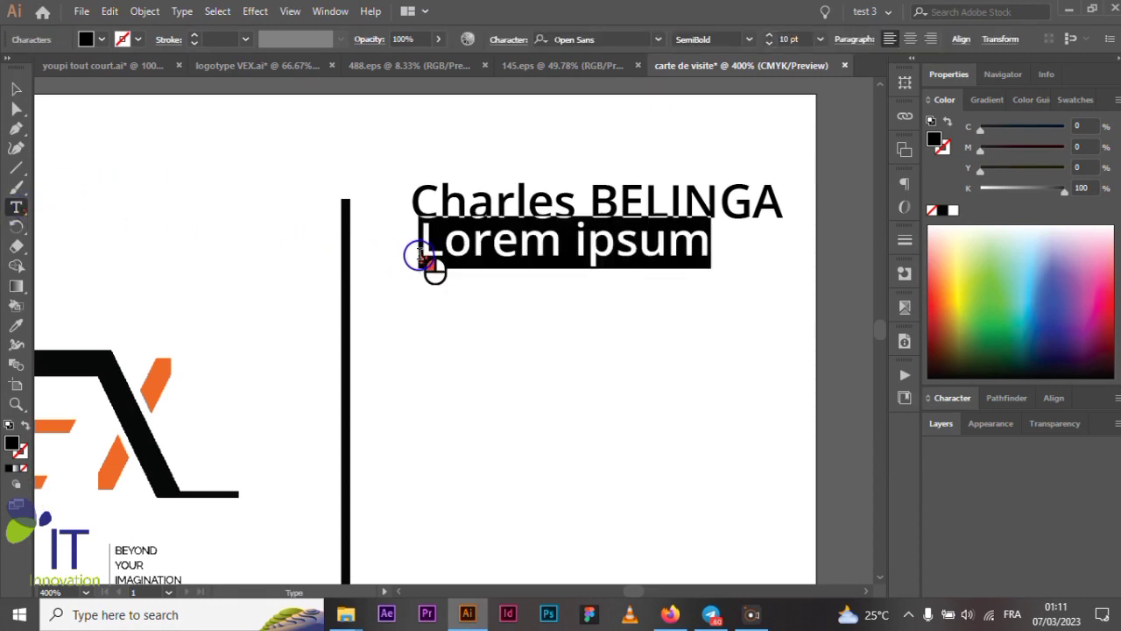
type("G")
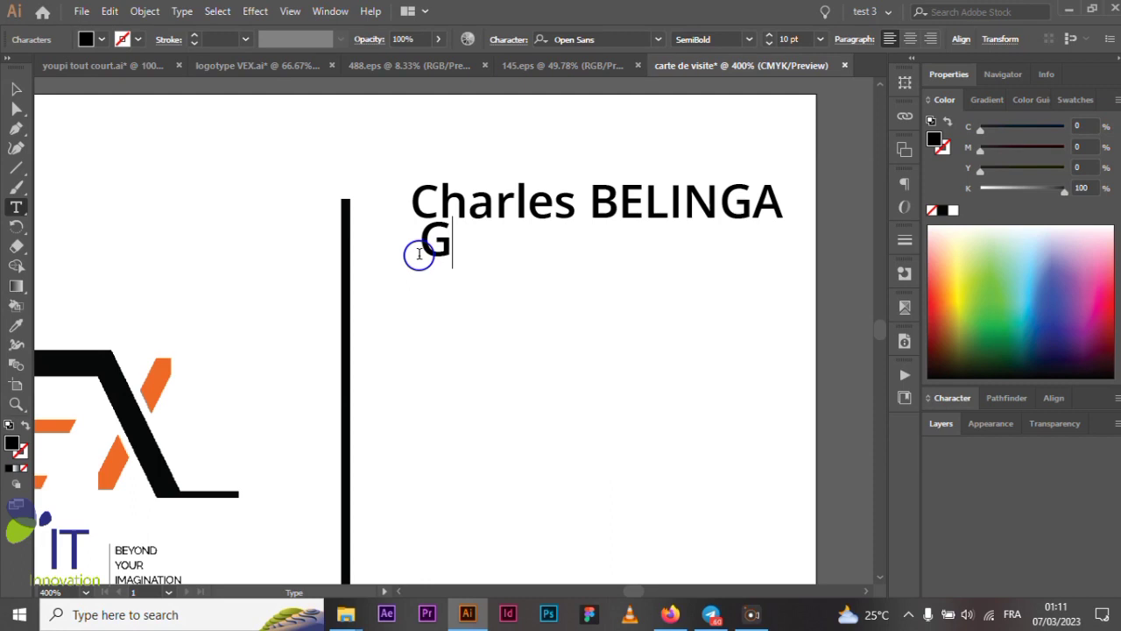
type("rap")
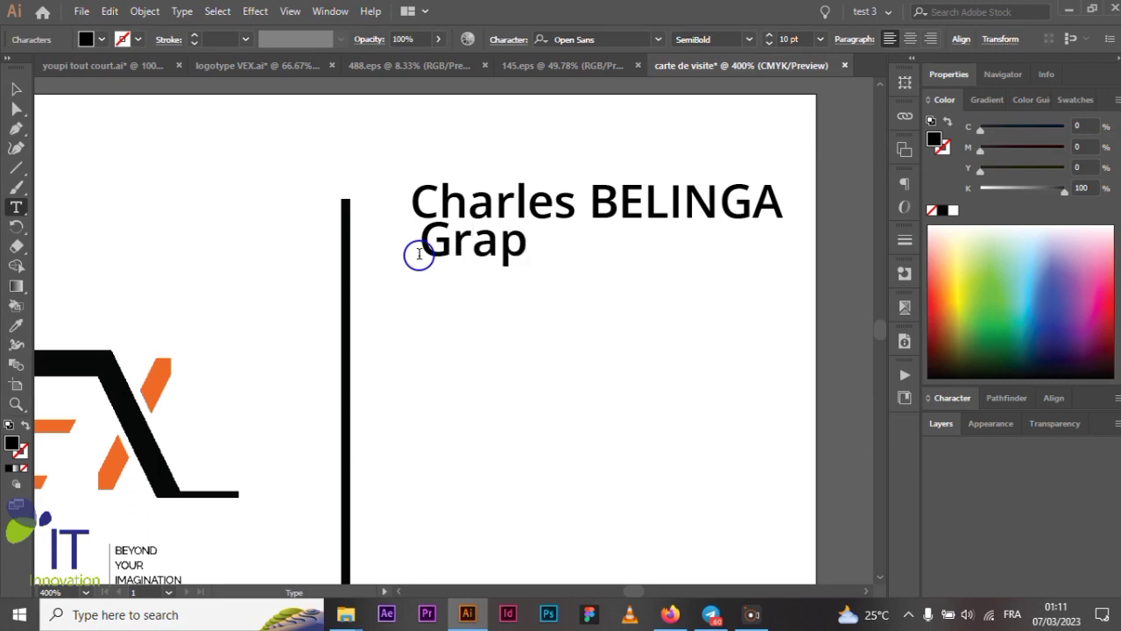
type("hic D")
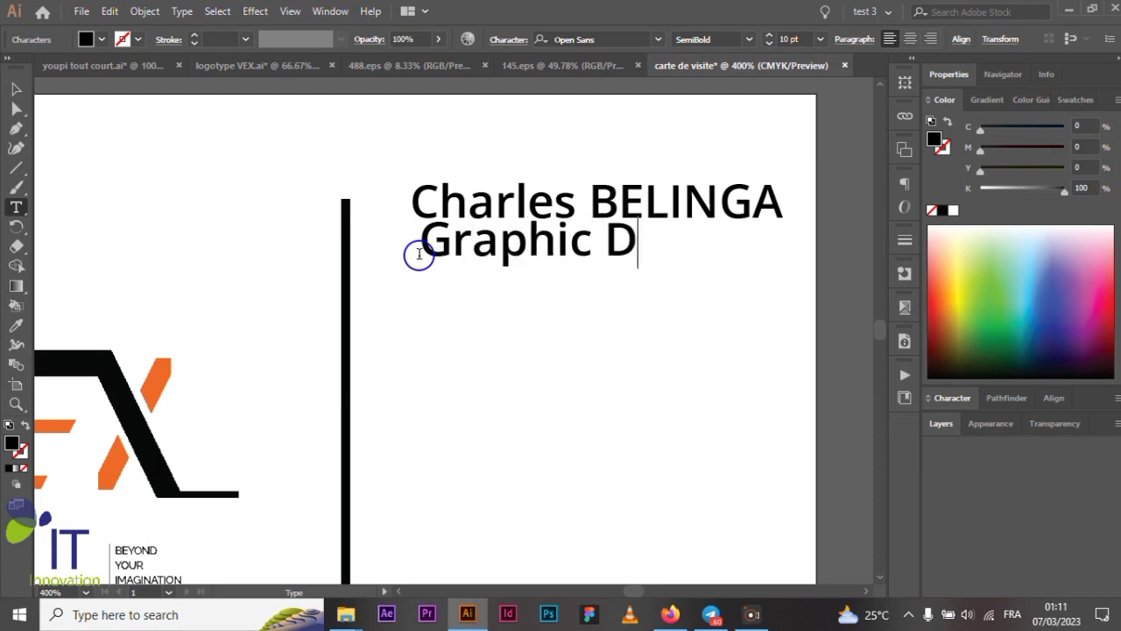
type("esigner")
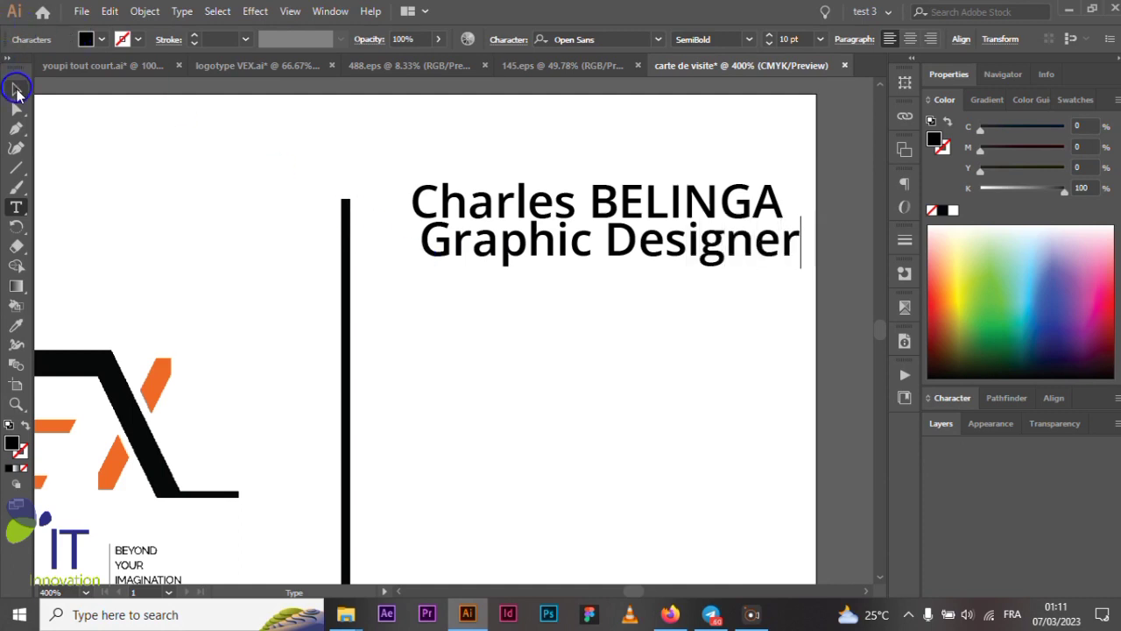
left_click(16, 89)
mouse_move(560, 246)
left_mouse_down()
mouse_move(571, 260)
mouse_move(547, 259)
left_mouse_up()
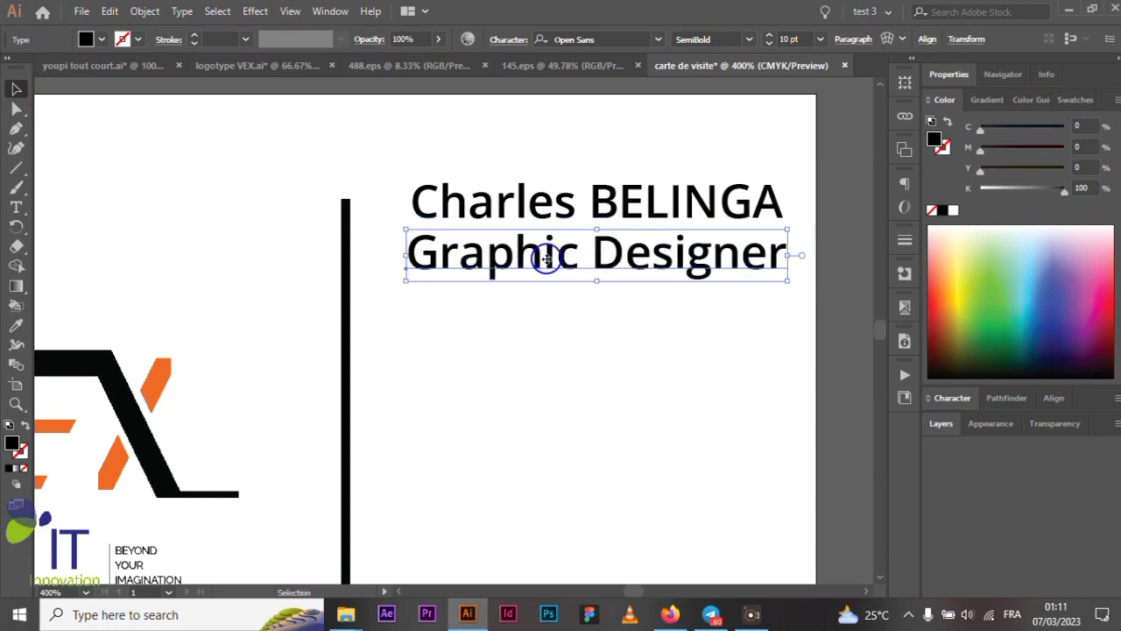
- Set the Graphic Designer title to 8 pt Regular
left_click(821, 39)
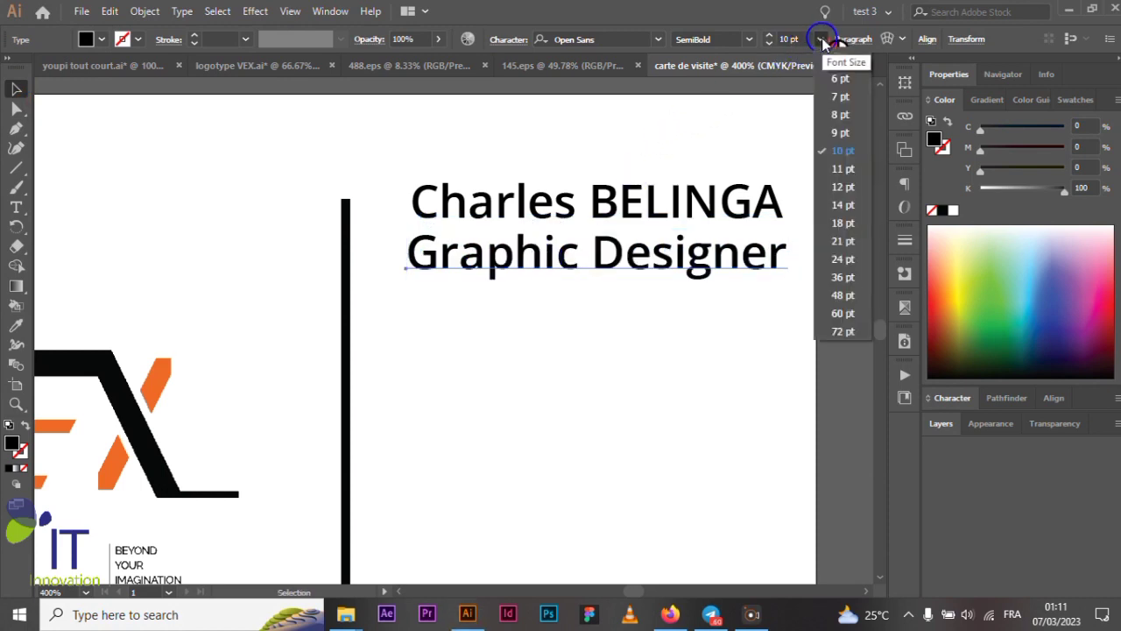
left_click(840, 114)
left_click(750, 40)
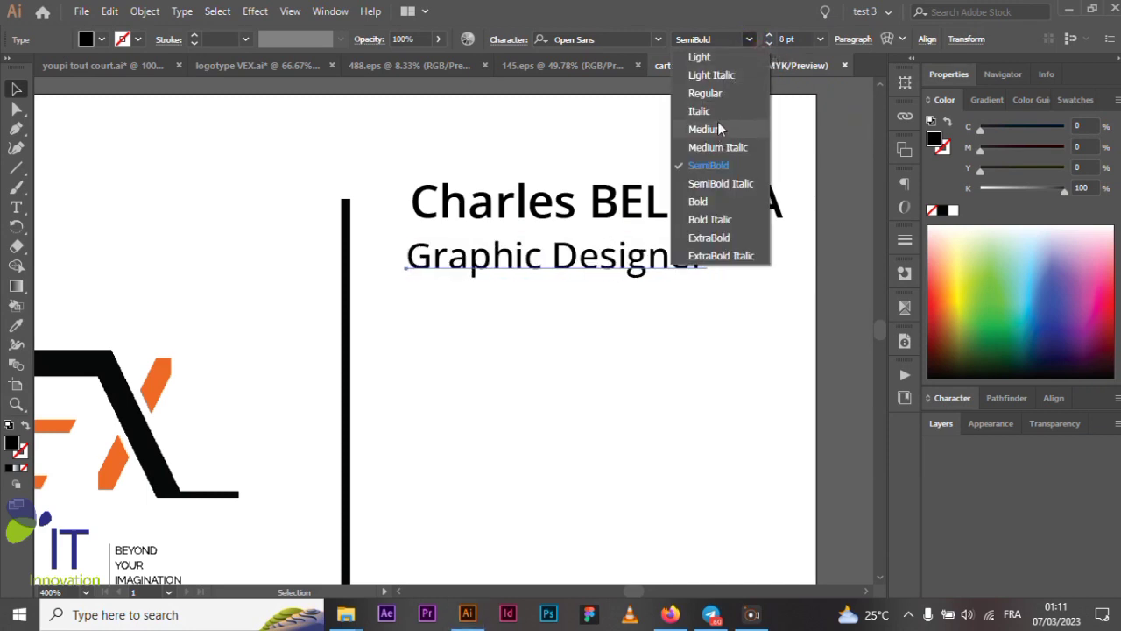
left_click(717, 93)
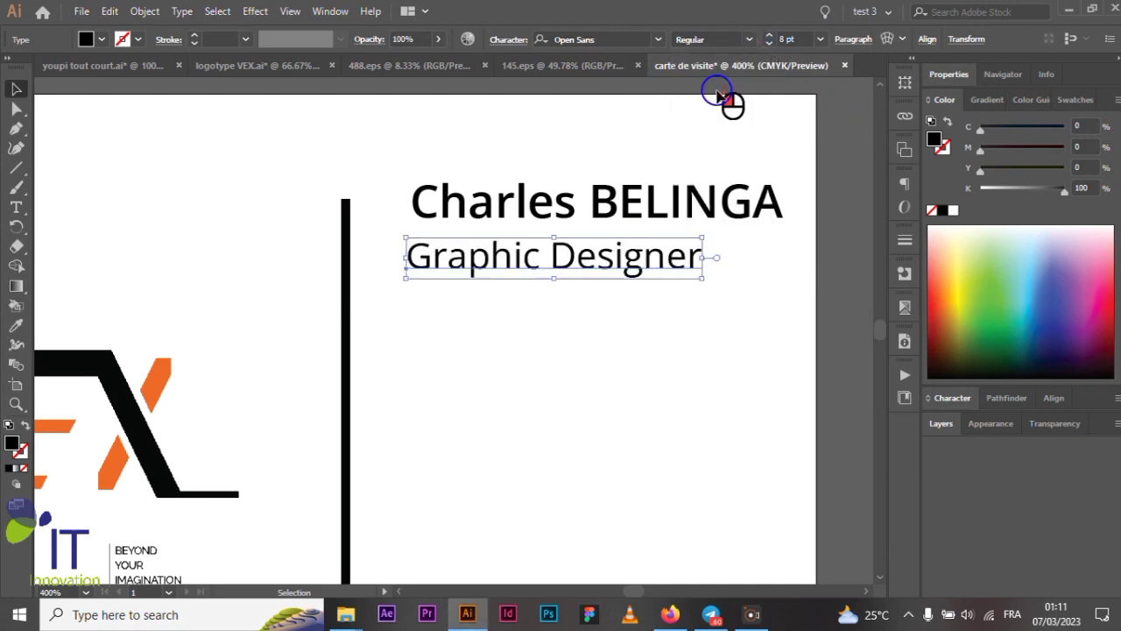
- Move the title slightly lower, then select both the name and title
left_click(826, 242)
left_click_drag(596, 256, 618, 273)
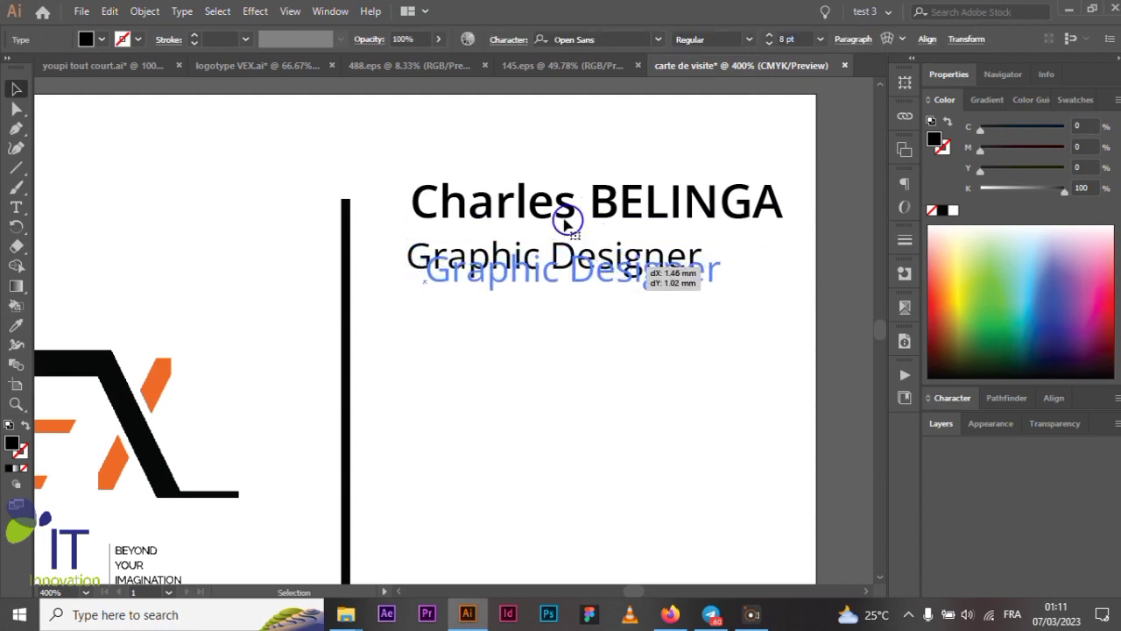
left_click(524, 200)
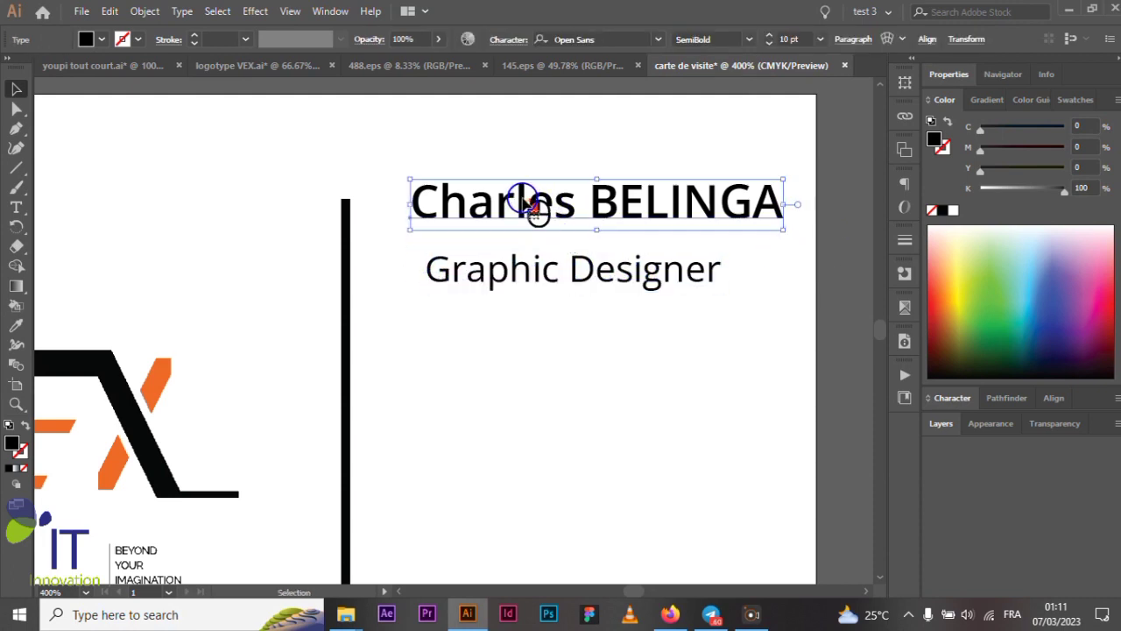
left_click(557, 274, "shift")
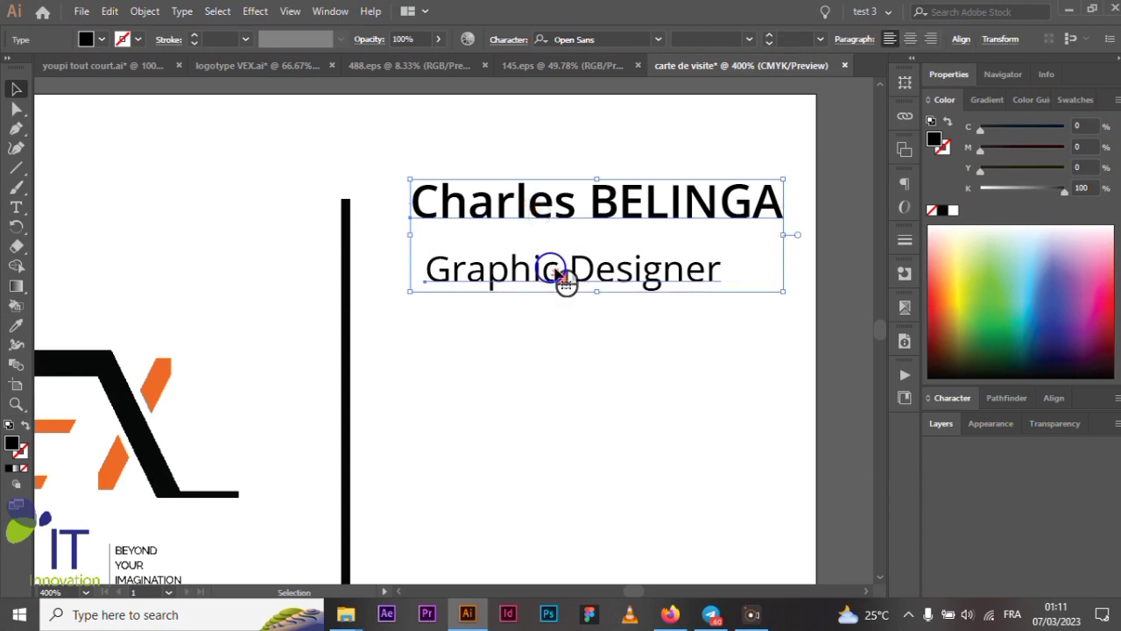
- Left-align the title with the name using Horizontal Align Left in Properties
left_click(949, 76)
scroll(1104, 298, "down", 4)
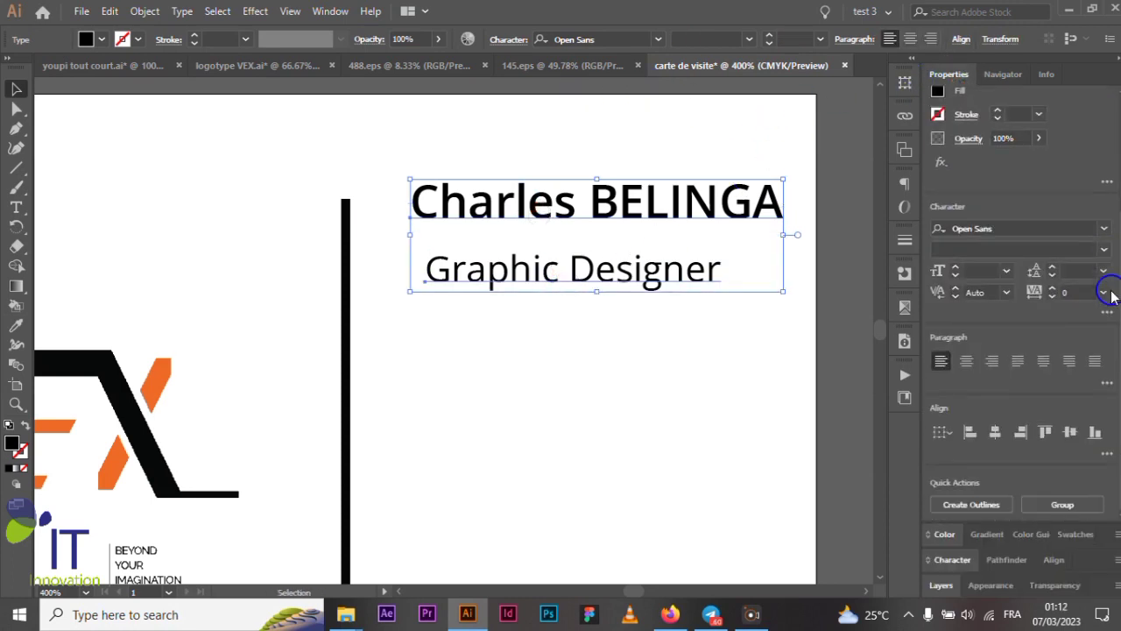
left_click(970, 432)
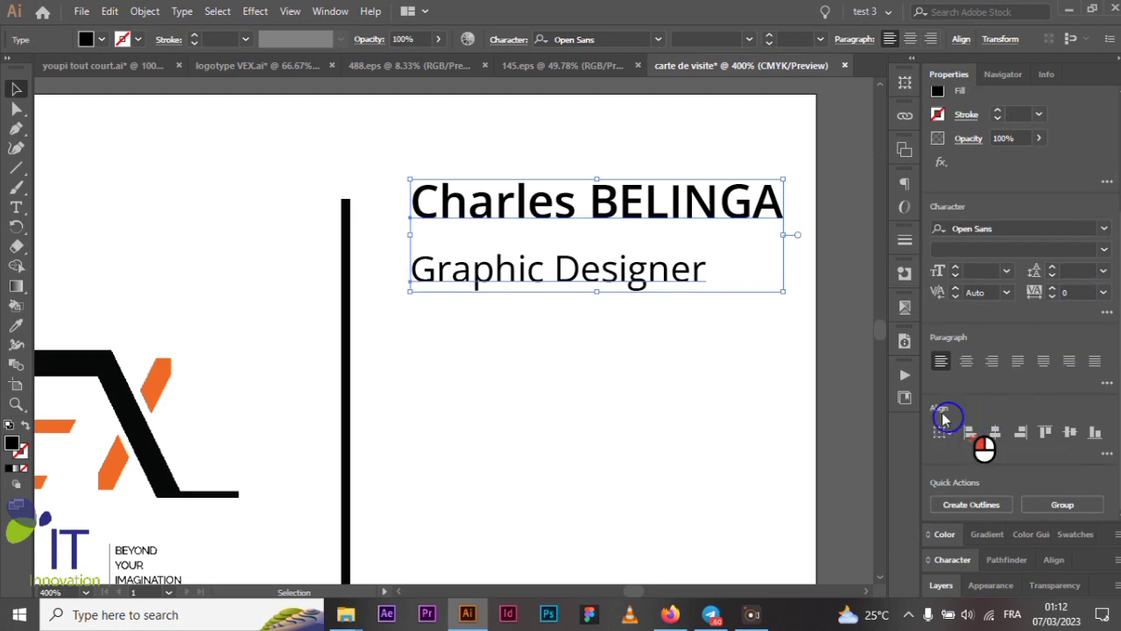
left_click(833, 302)
- Nudge the Graphic Designer title slightly down beneath the name
scroll(675, 257, "down", 2)
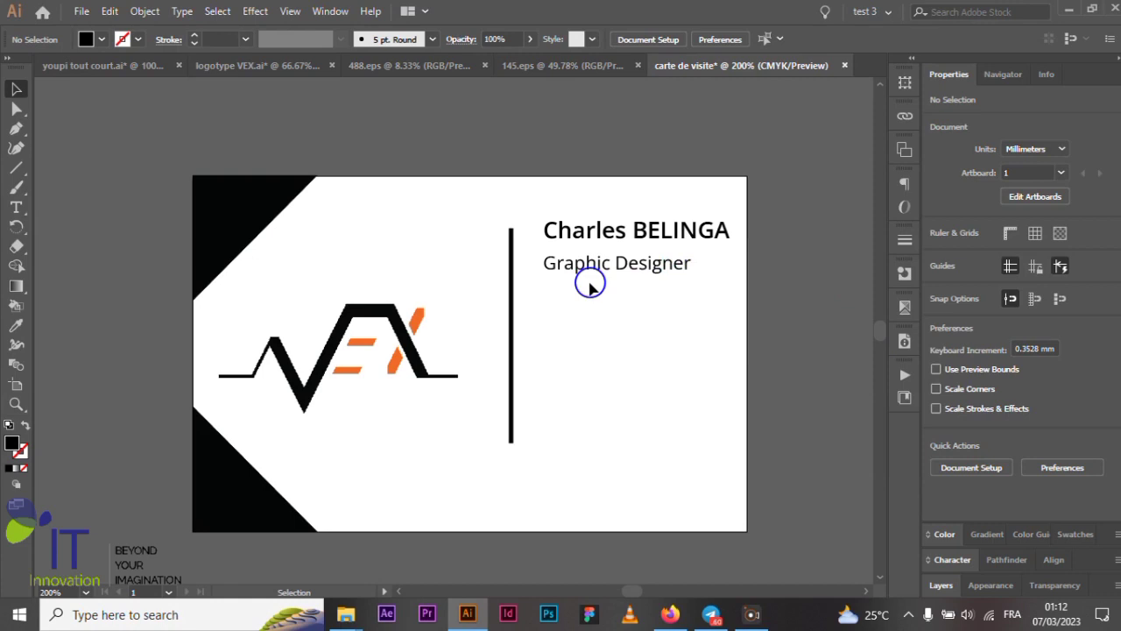
scroll(590, 287, "up", 1)
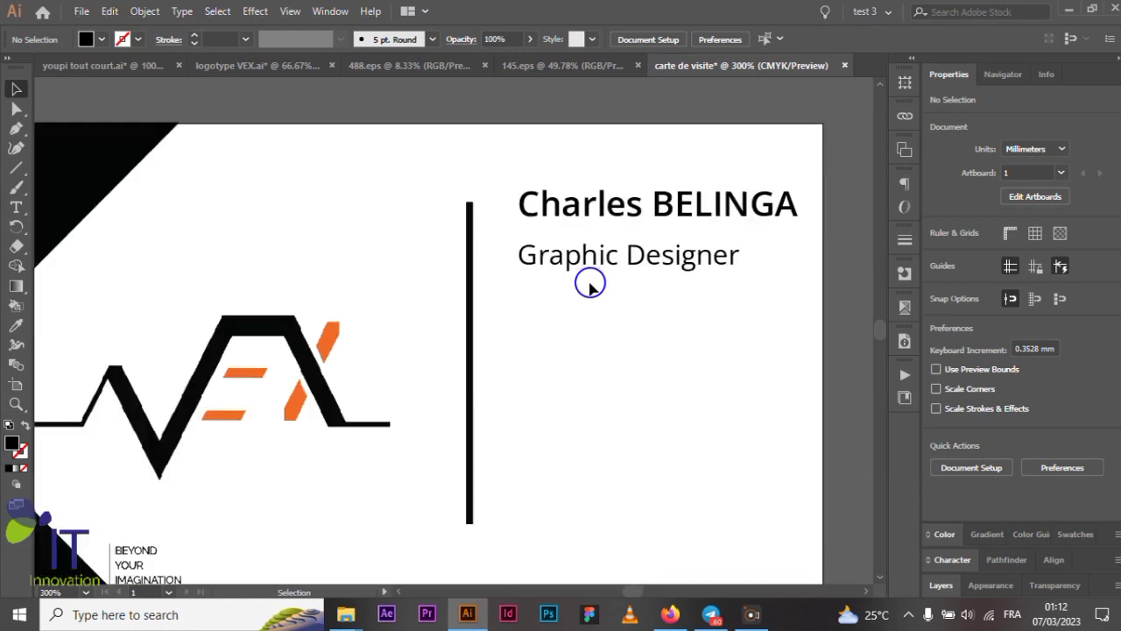
scroll(590, 284, "down", 1)
left_click_drag(604, 272, 604, 277)
left_click(774, 279)
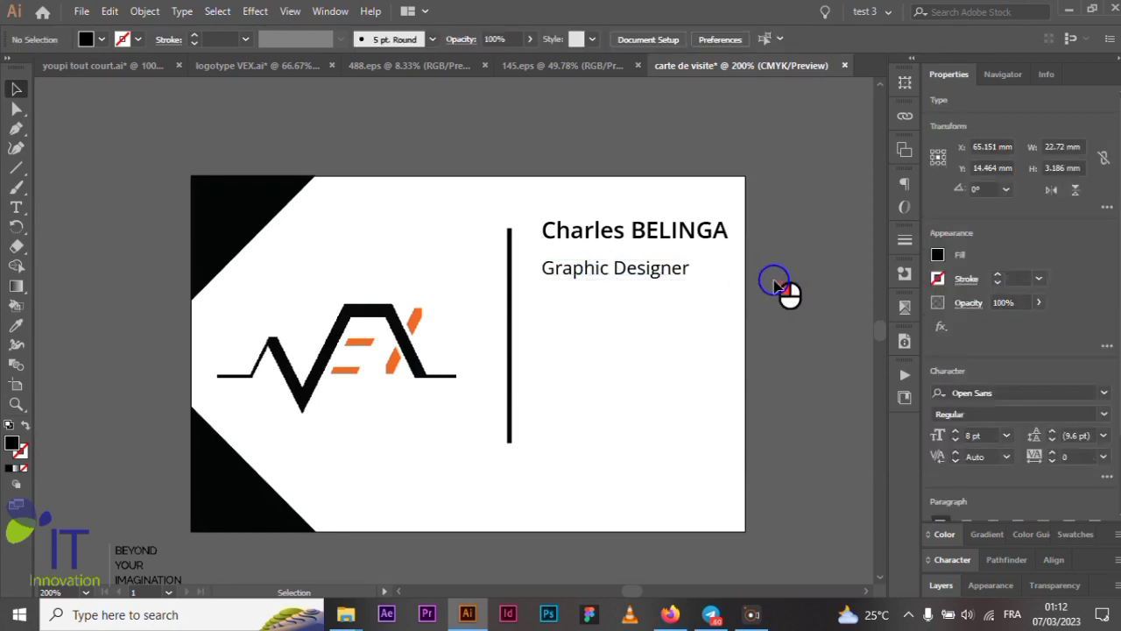
- Draw a closed three-point Pen path under the title, tapering thin to thick
left_click(16, 167)
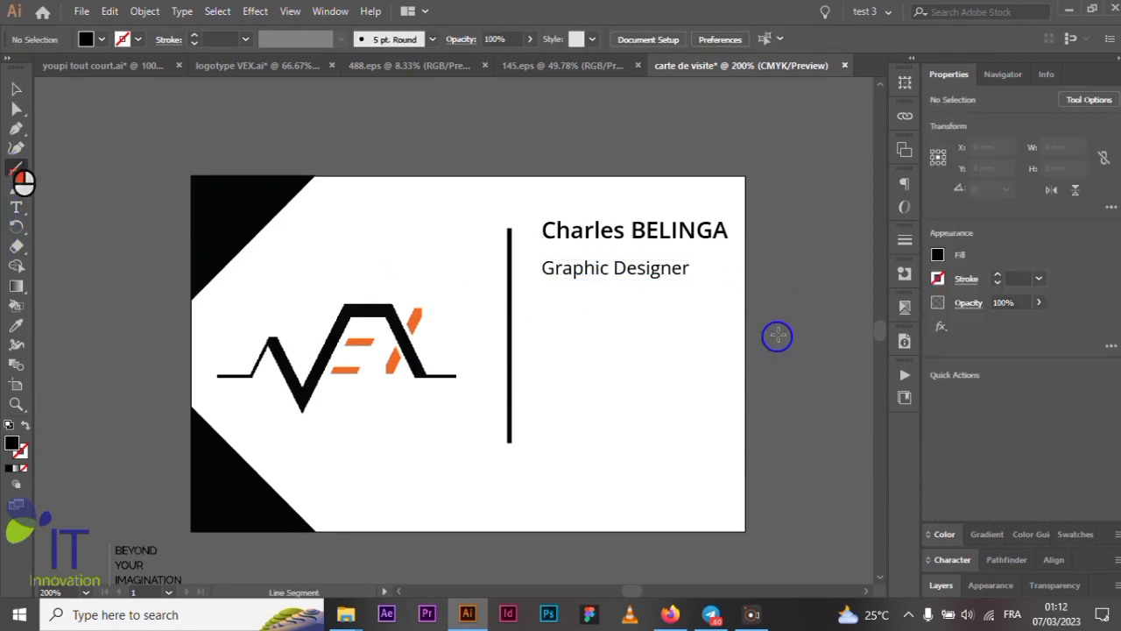
scroll(701, 298, "up", 2)
scroll(631, 270, "up", 1)
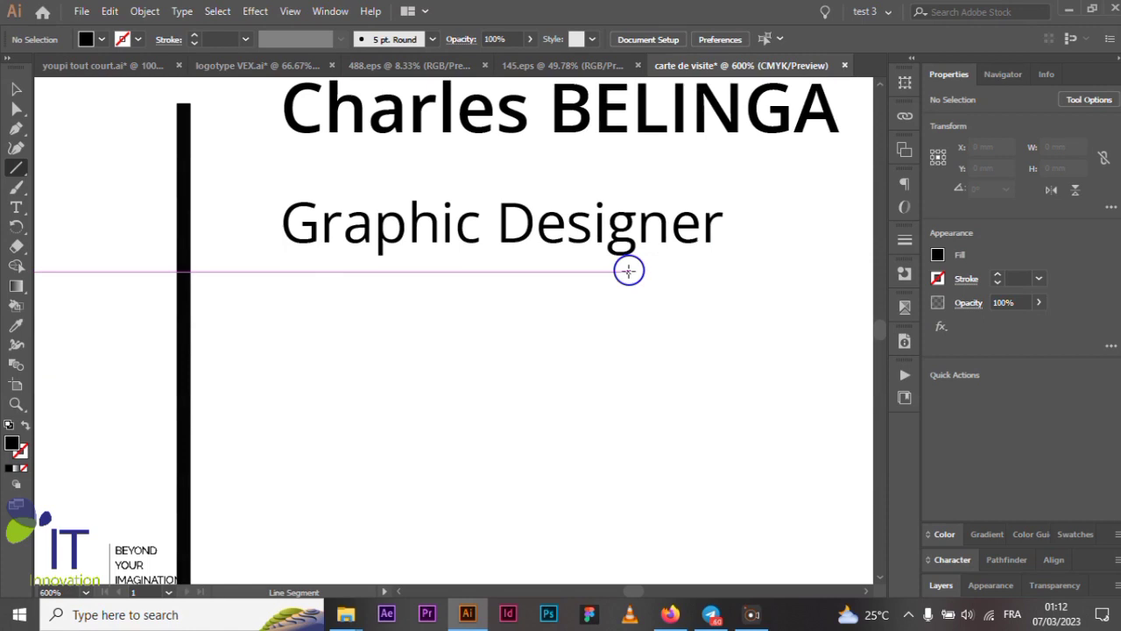
left_click(16, 107)
left_click(16, 128)
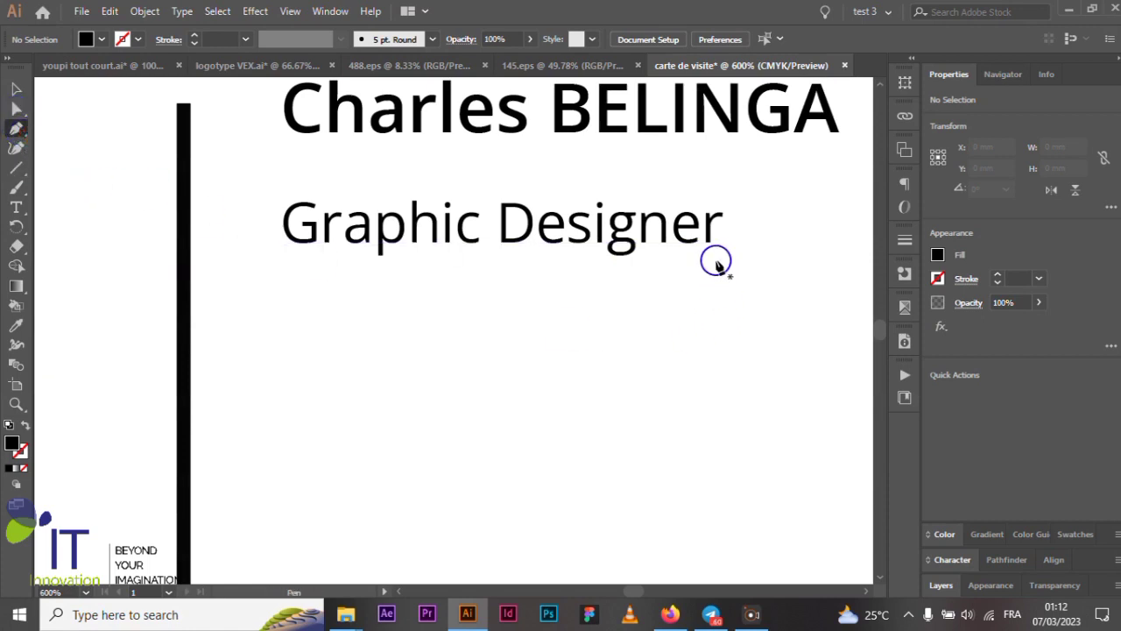
left_click(715, 260)
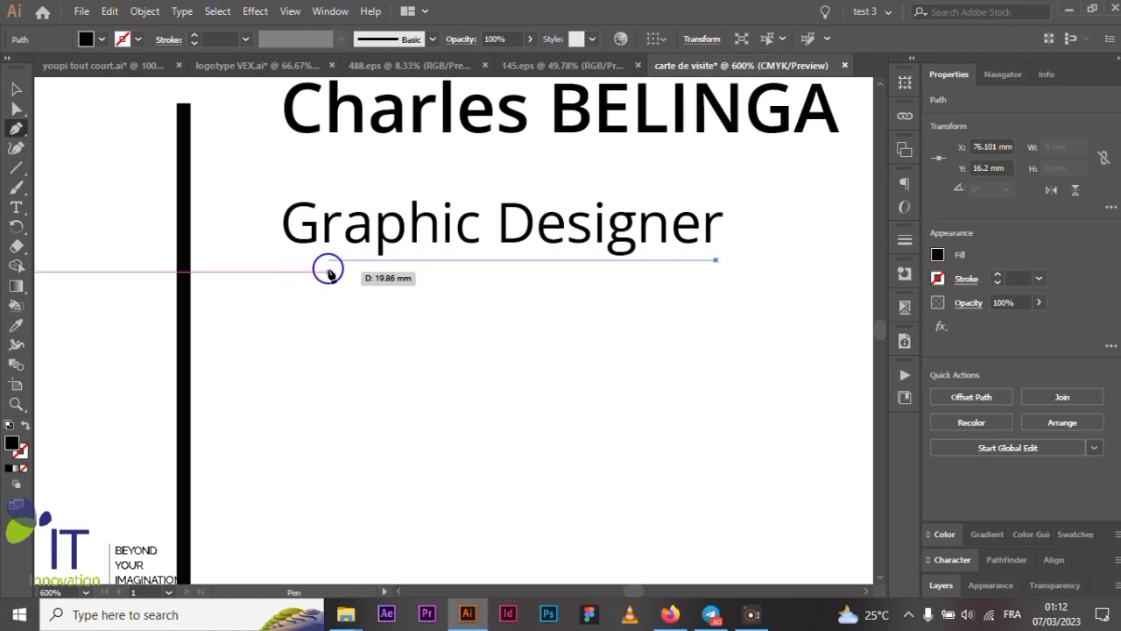
left_click(295, 261)
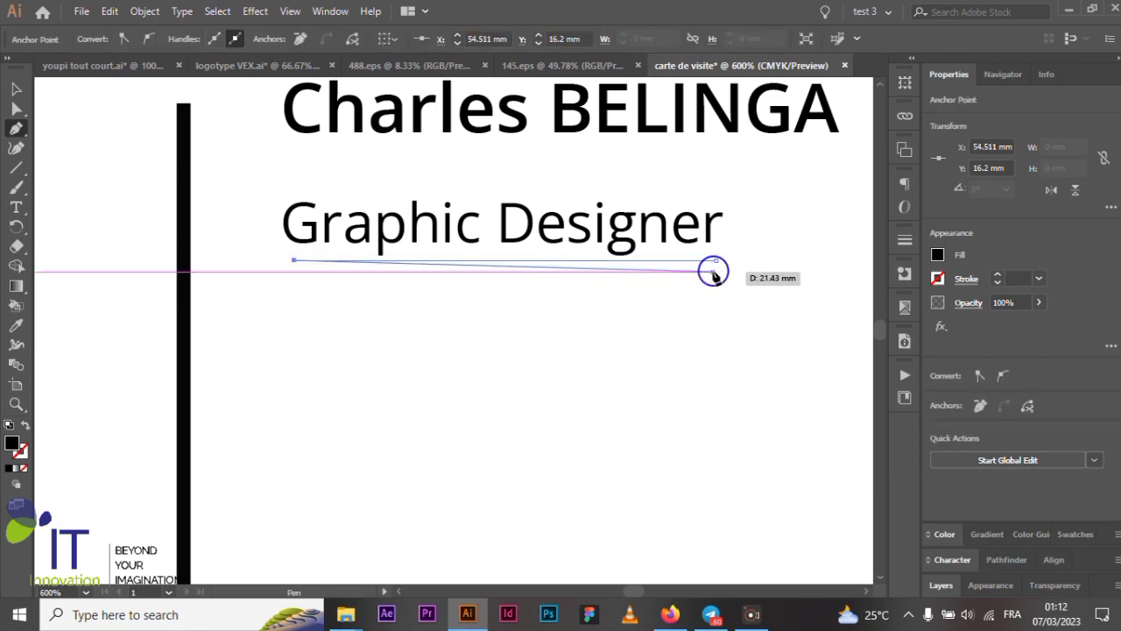
left_click(715, 272)
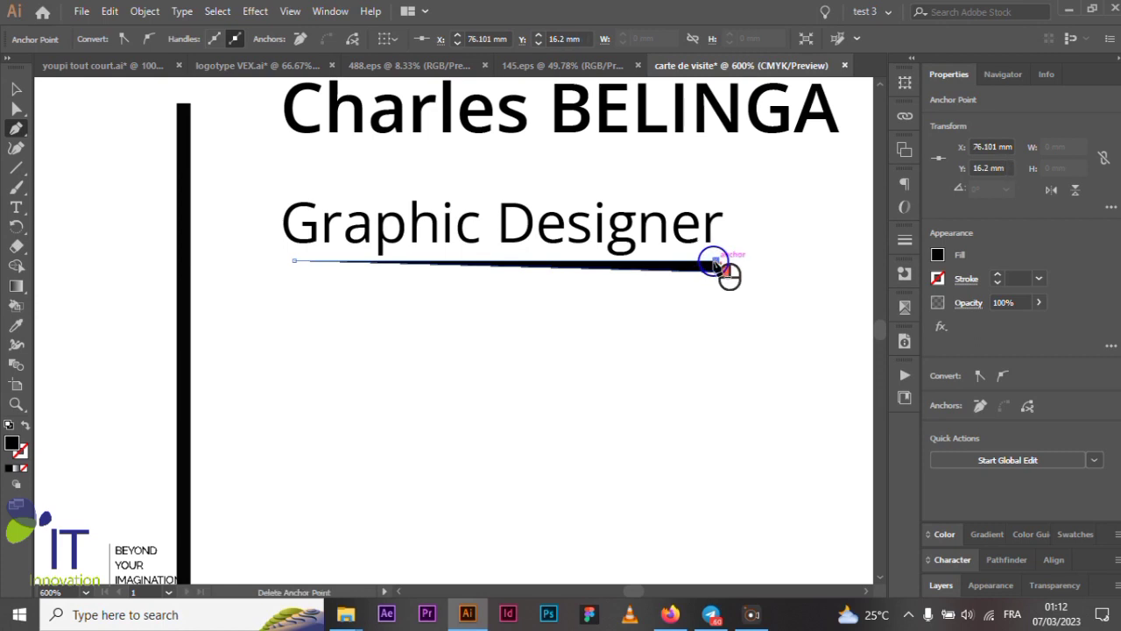
left_click(16, 89)
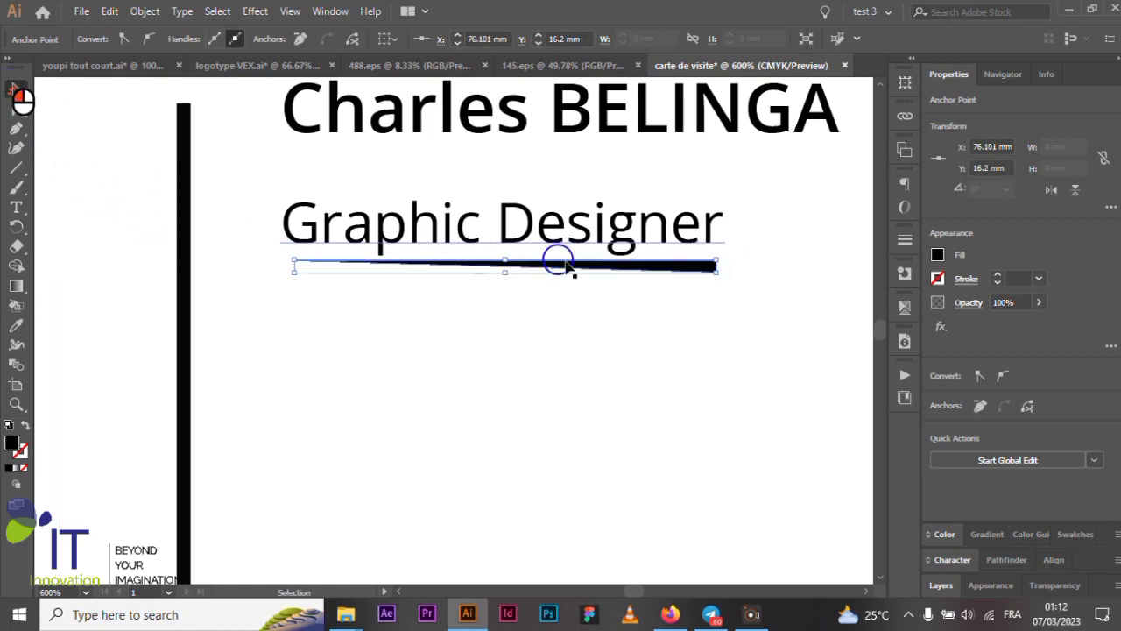
- Copy the VEX logo's orange onto the swoosh with the Eyedropper
key("ctrl+minus")
key("ctrl+minus")
left_click(16, 325)
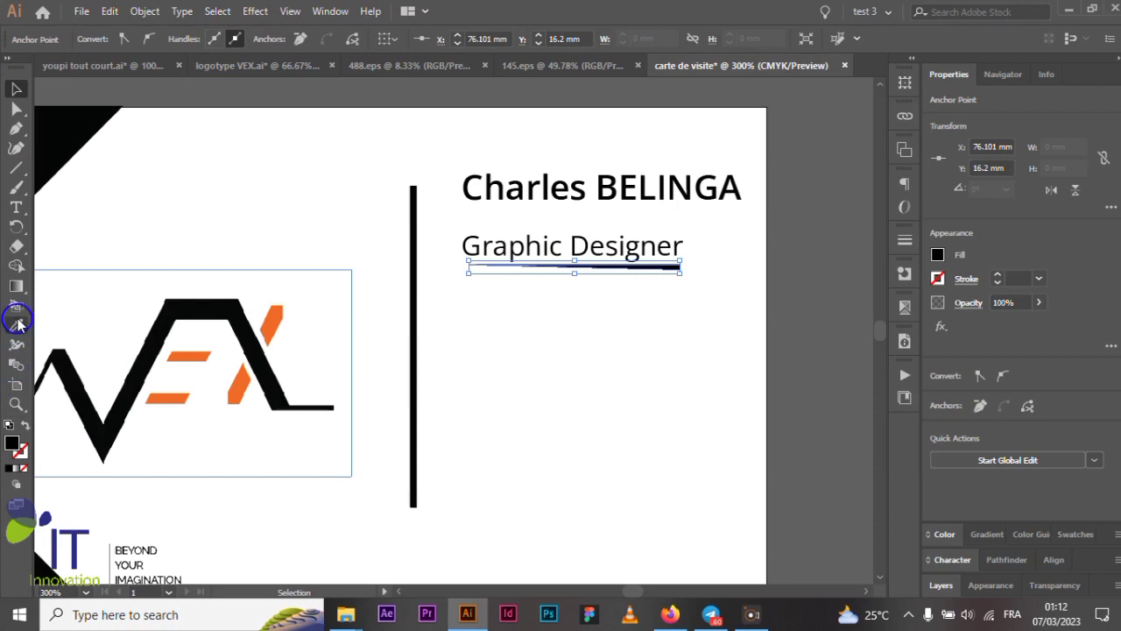
scroll(298, 328, "up", 2)
left_click(249, 304)
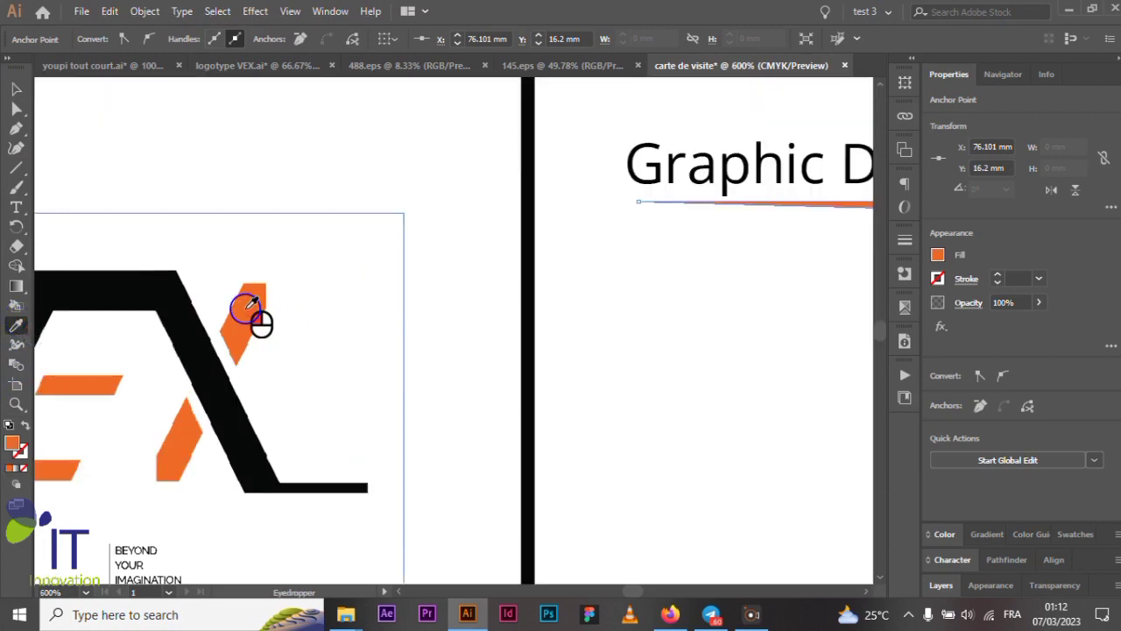
left_click(16, 89)
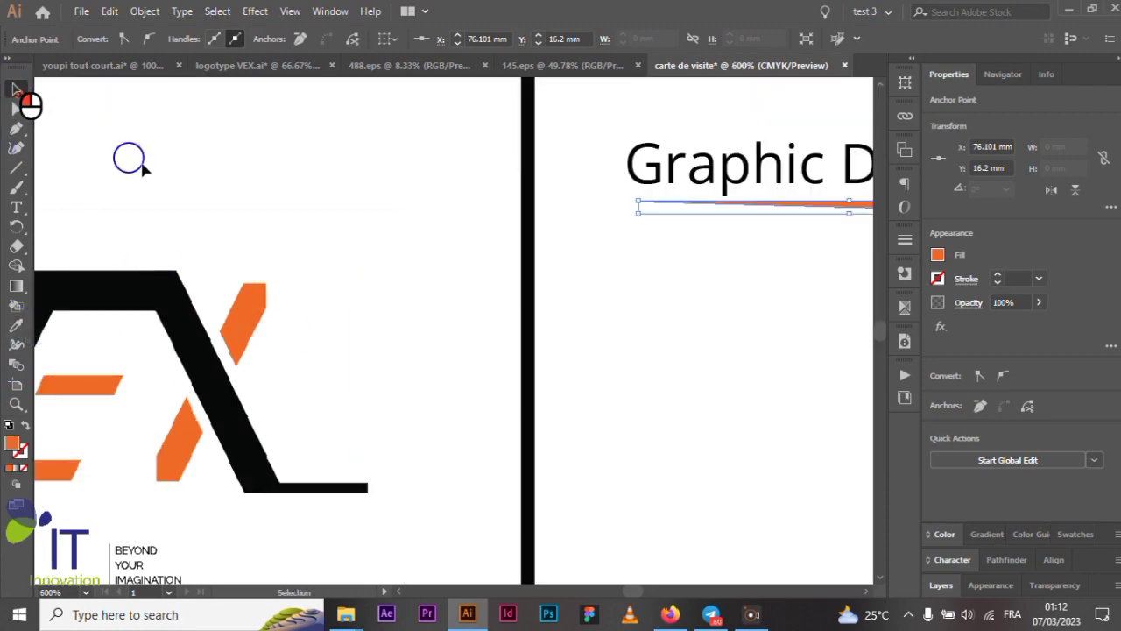
- Pan and zoom around the card to review the orange swoosh
scroll(220, 210, "down", 3)
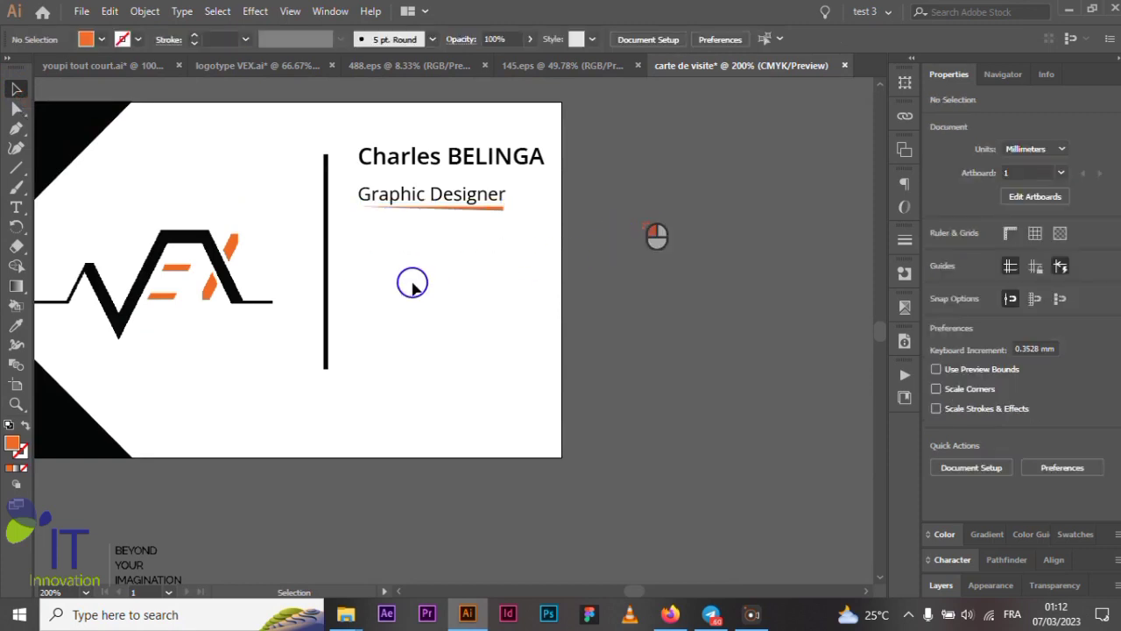
scroll(416, 283, "up", 1)
scroll(416, 281, "up", 1, "alt")
scroll(443, 322, "up", 1, "alt")
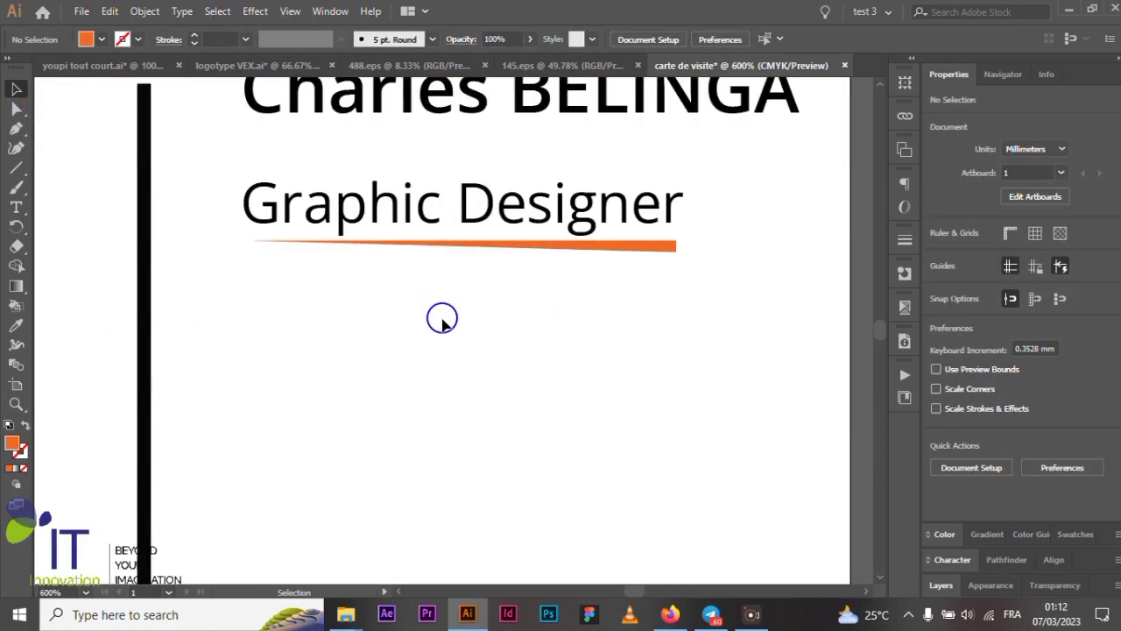
scroll(442, 322, "up", 1)
scroll(453, 328, "down", 1, "alt")
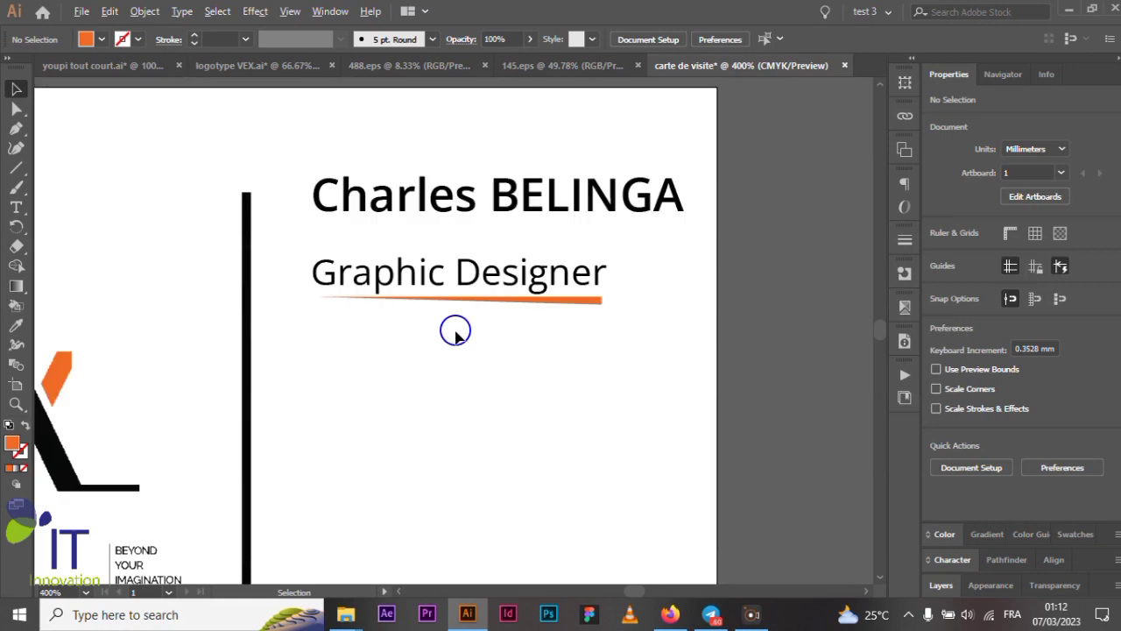
scroll(578, 363, "down", 1, "alt")
scroll(581, 356, "down", 1)
scroll(596, 338, "left", 2)
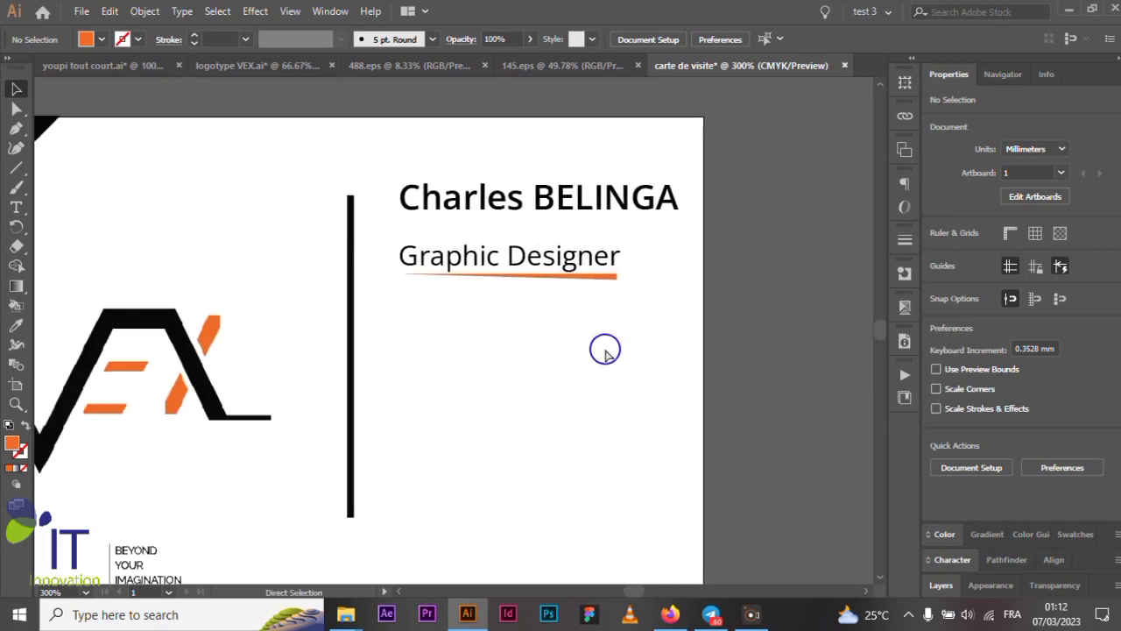
scroll(605, 349, "left", 1)
scroll(605, 350, "down", 1, "alt")
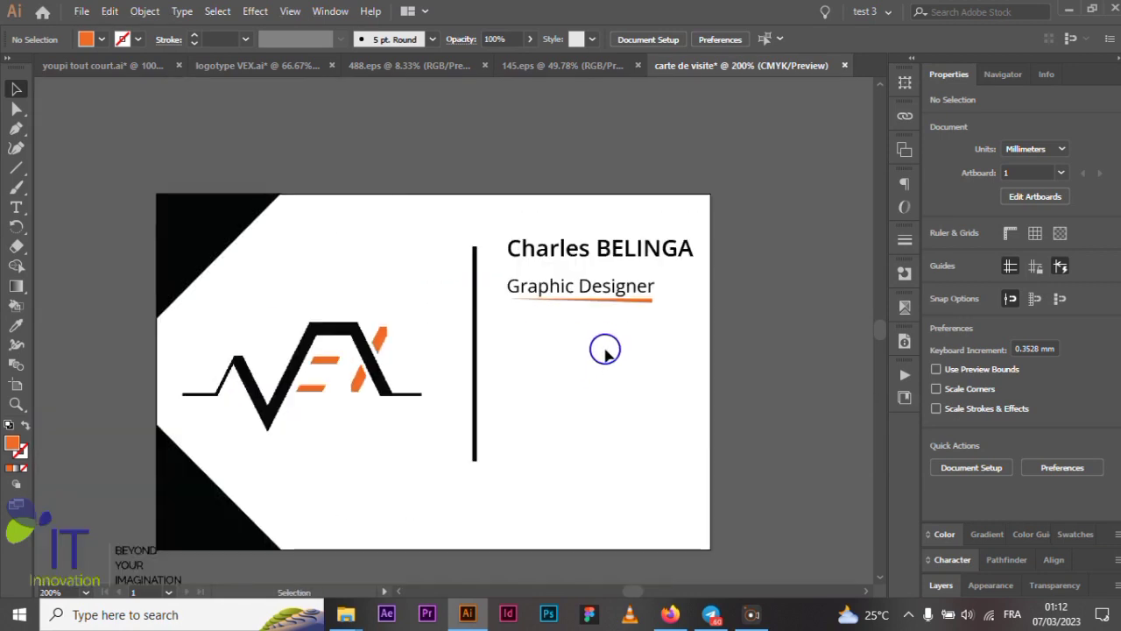
scroll(605, 349, "down", 1)
scroll(605, 350, "down", 1)
scroll(628, 348, "up", 2, "alt")
scroll(627, 351, "up", 1)
scroll(627, 351, "up", 2)
scroll(627, 352, "down", 2, "alt")
scroll(627, 354, "down", 2)
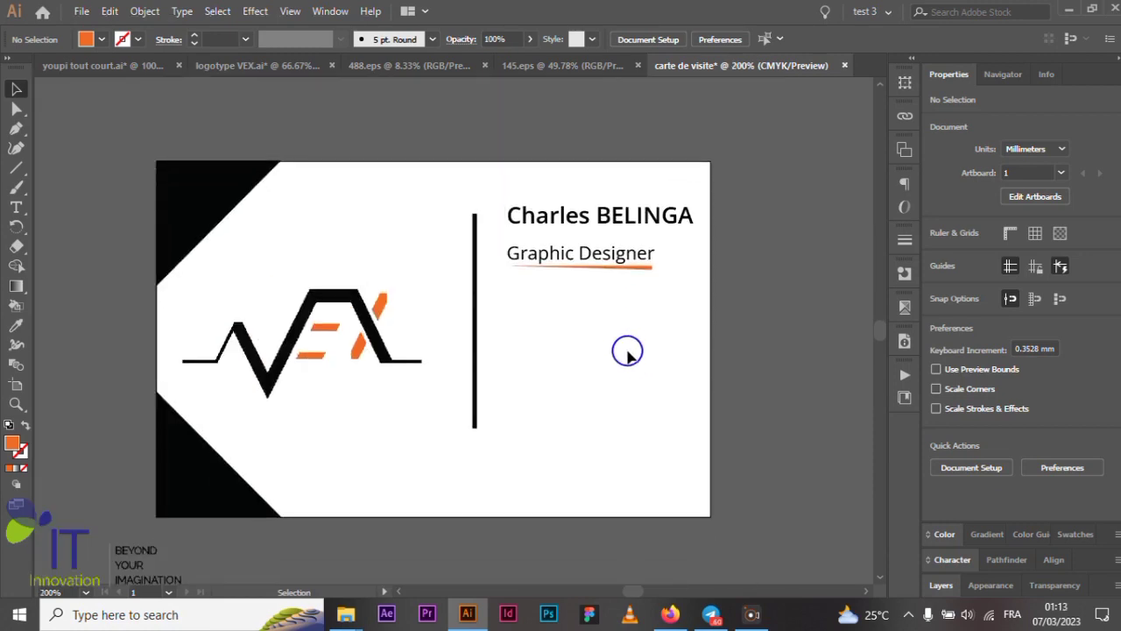
scroll(627, 354, "up", 1, "alt")
scroll(620, 353, "down", 1)
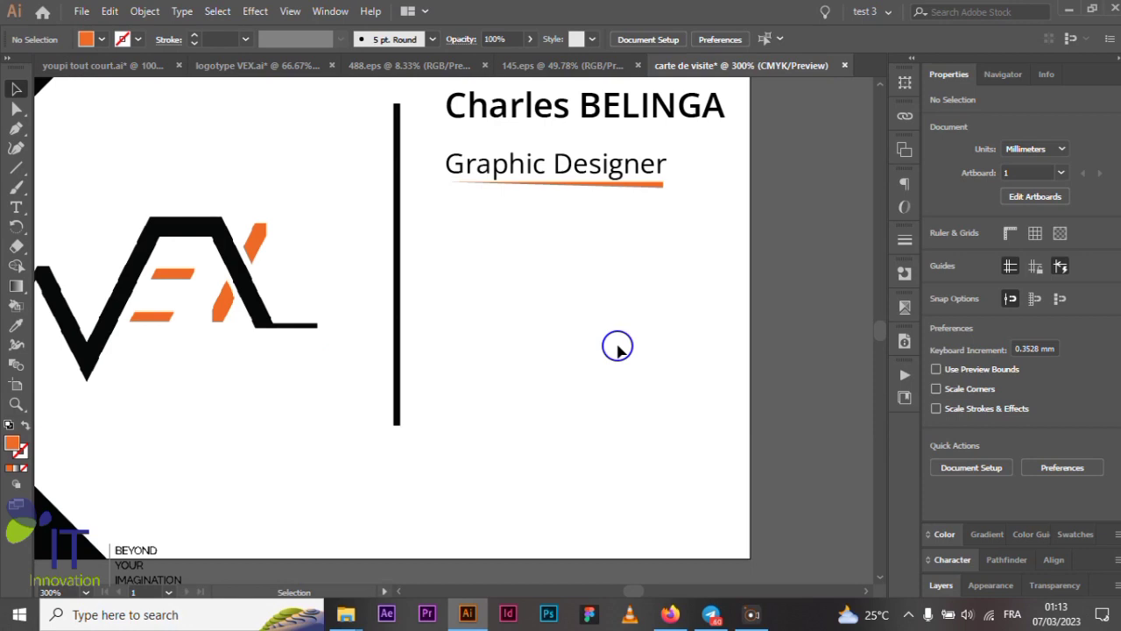
scroll(617, 346, "down", 1)
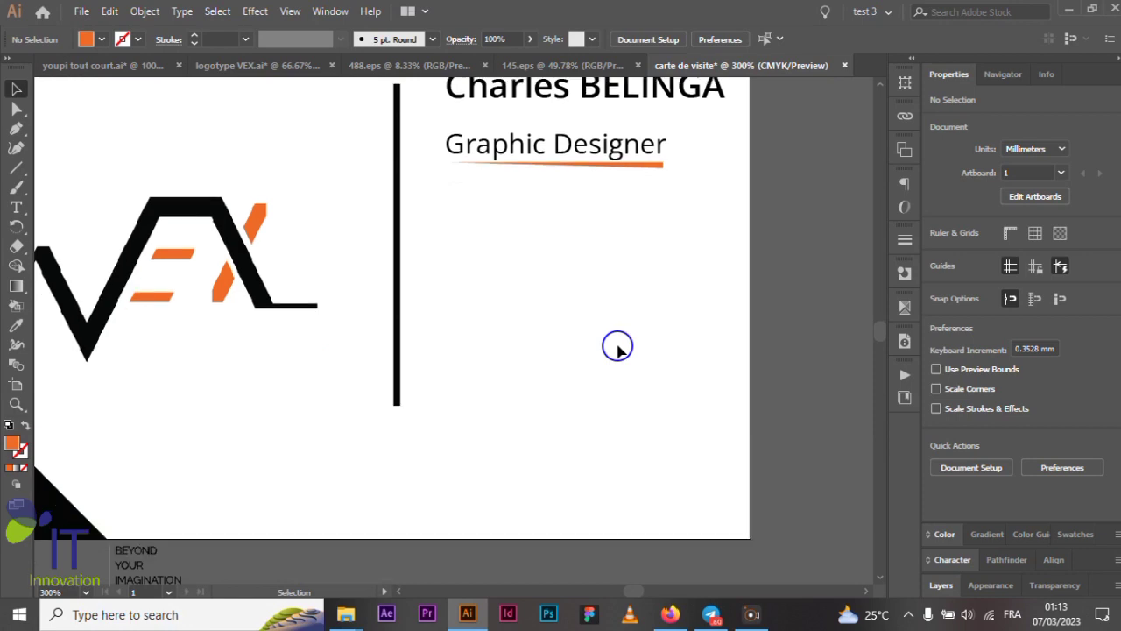
scroll(599, 225, "up", 2)
scroll(570, 281, "down", 2)
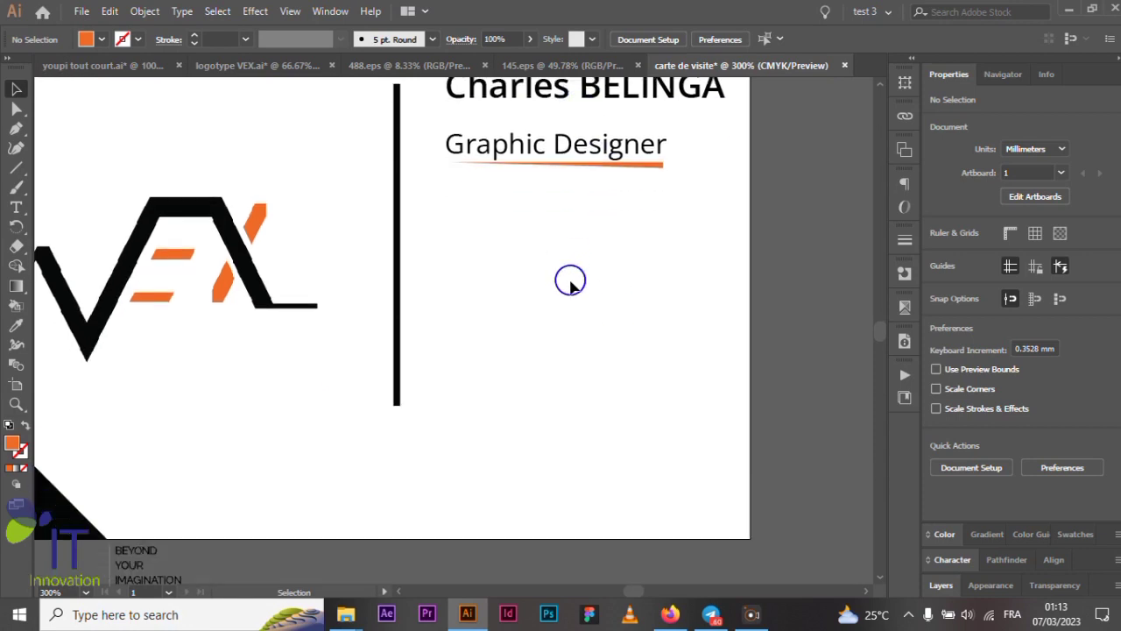
- With the Type tool, add a phone number line below the title
left_click(8, 208)
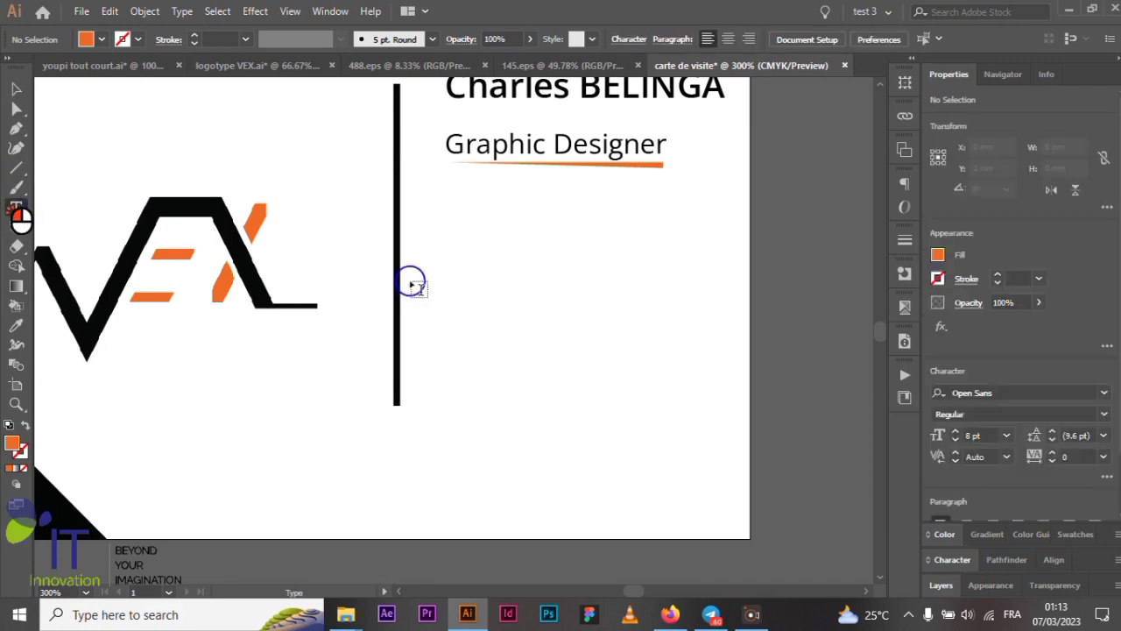
left_click(467, 282)
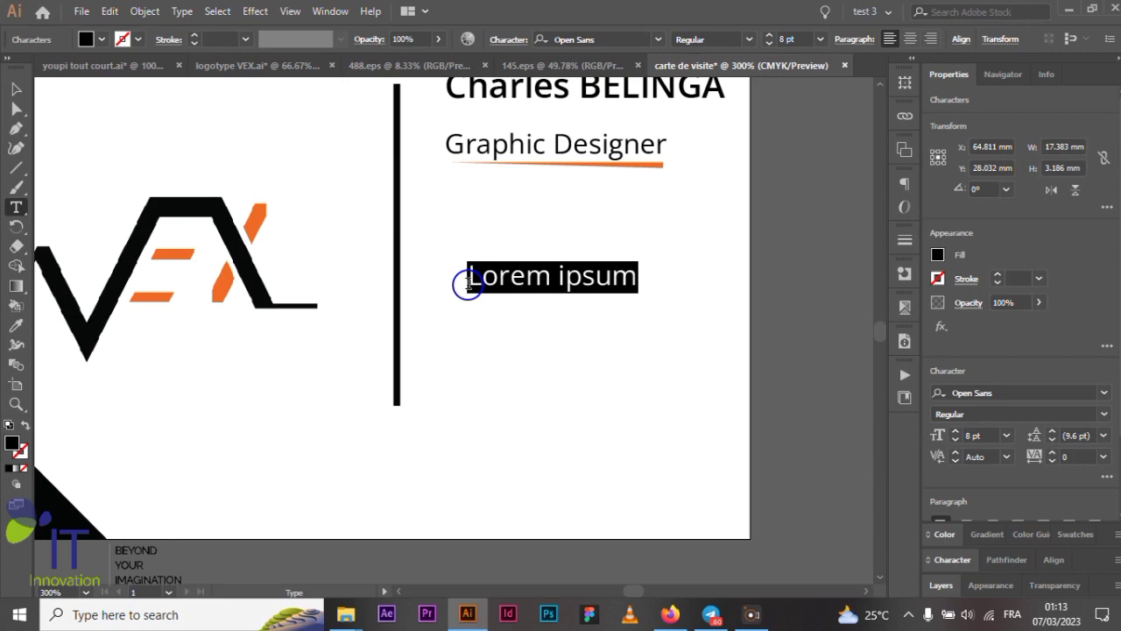
type("699 999 999")
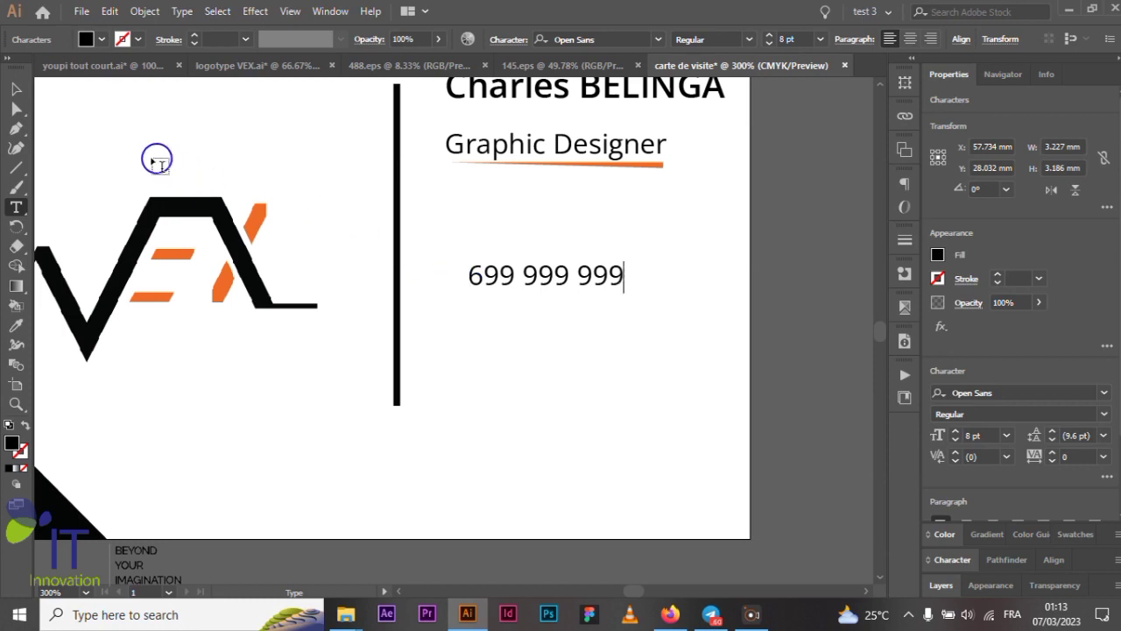
left_click(15, 89)
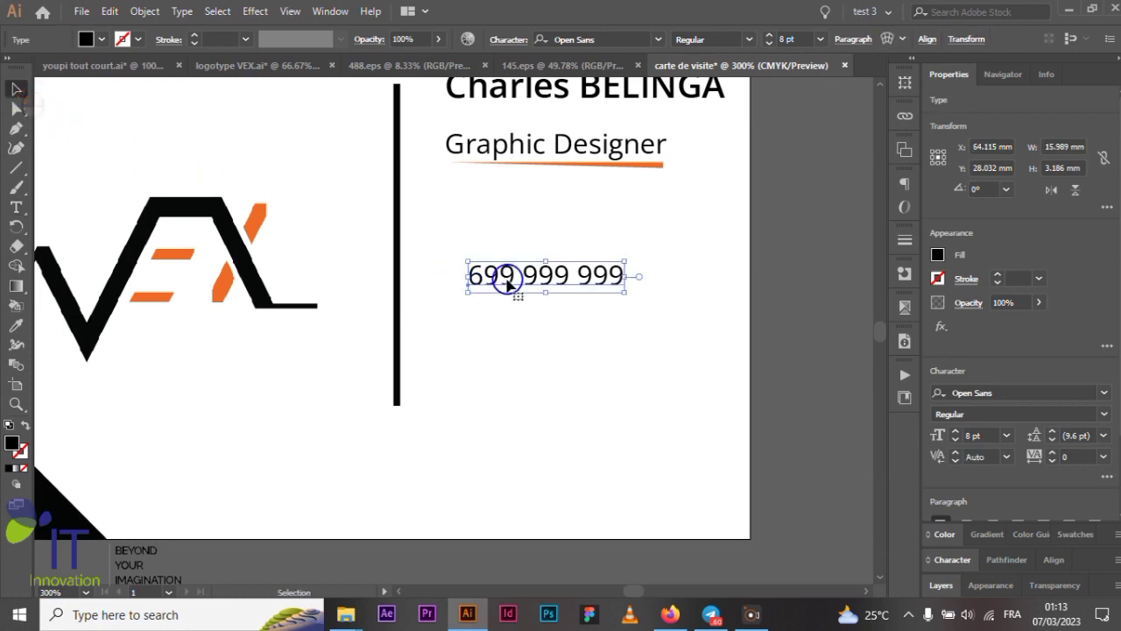
- Duplicate the phone line just below it and replace its text with the e-mail address
left_click_drag(507, 279, 507, 327)
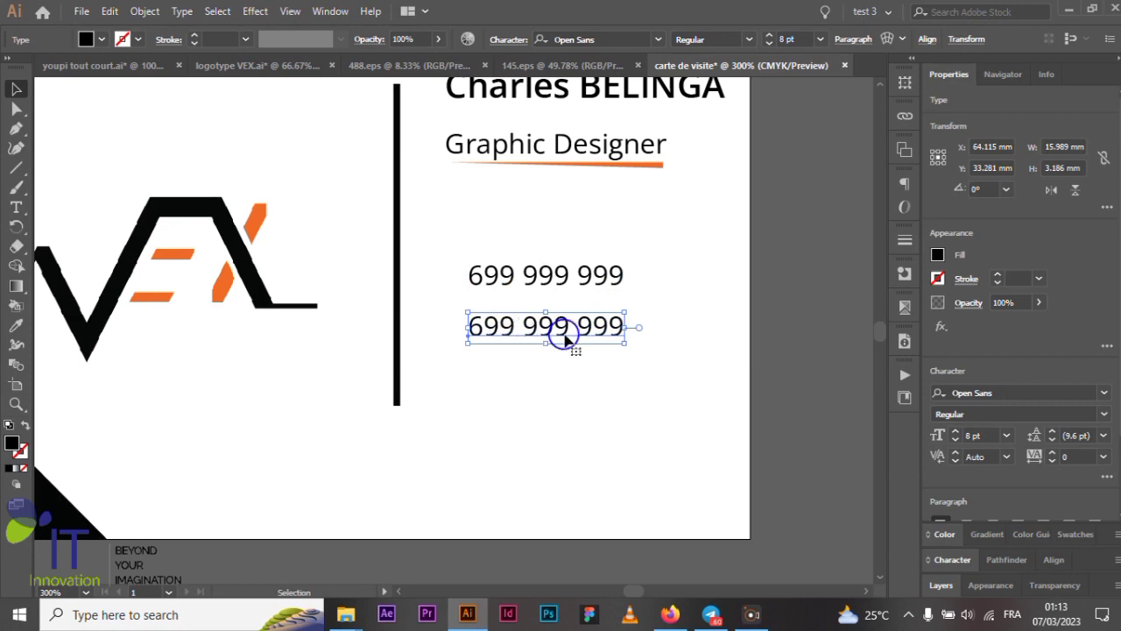
double_click(619, 329)
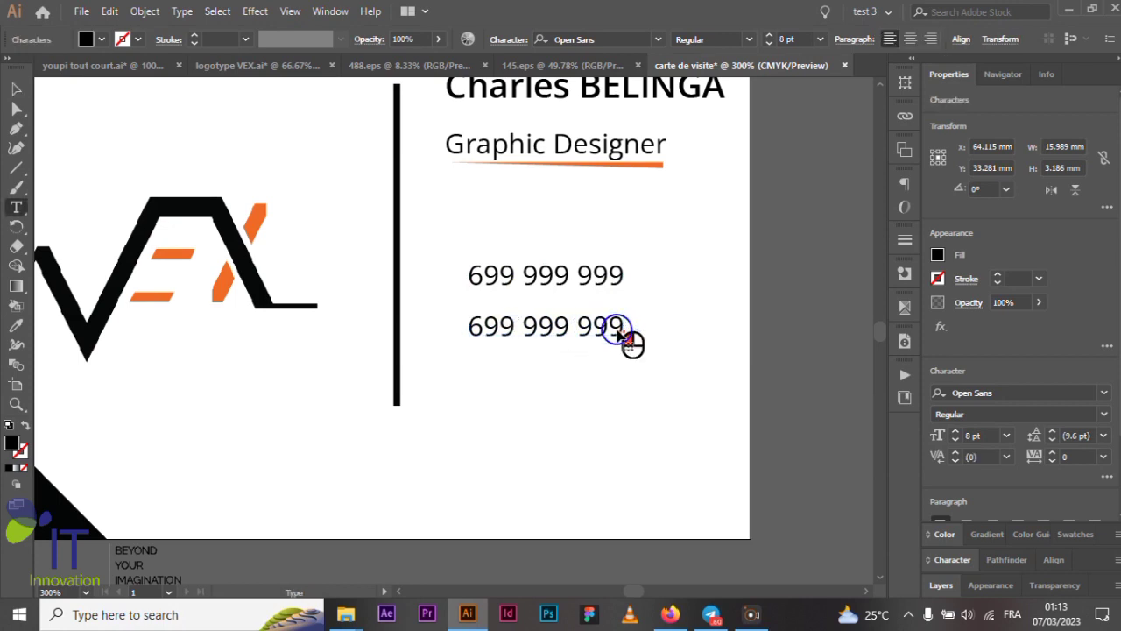
left_click_drag(624, 328, 453, 328)
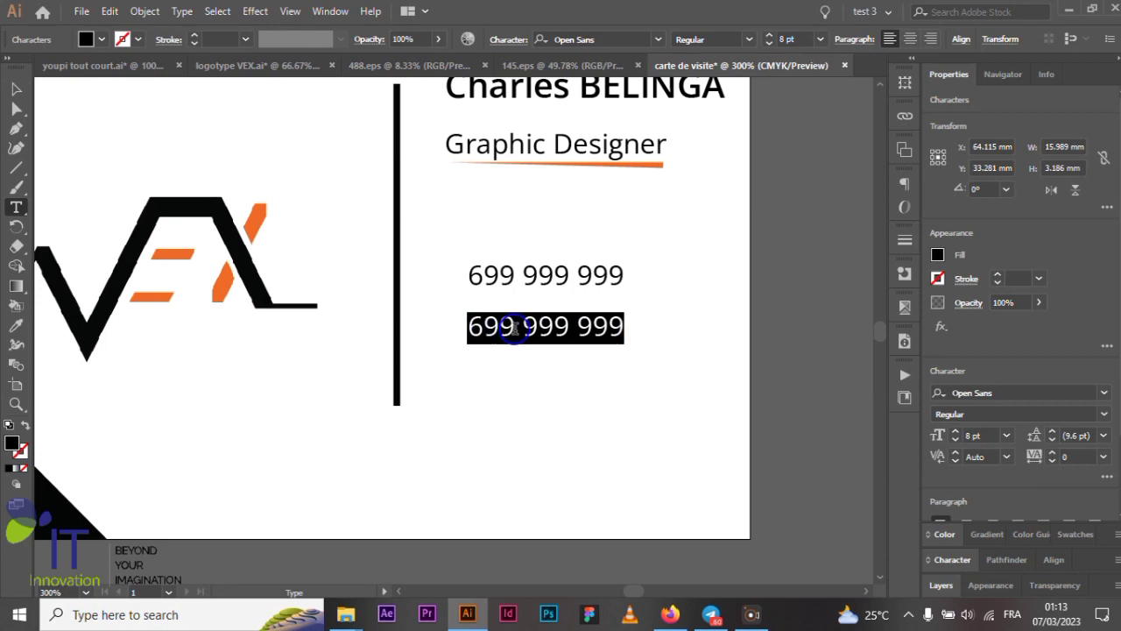
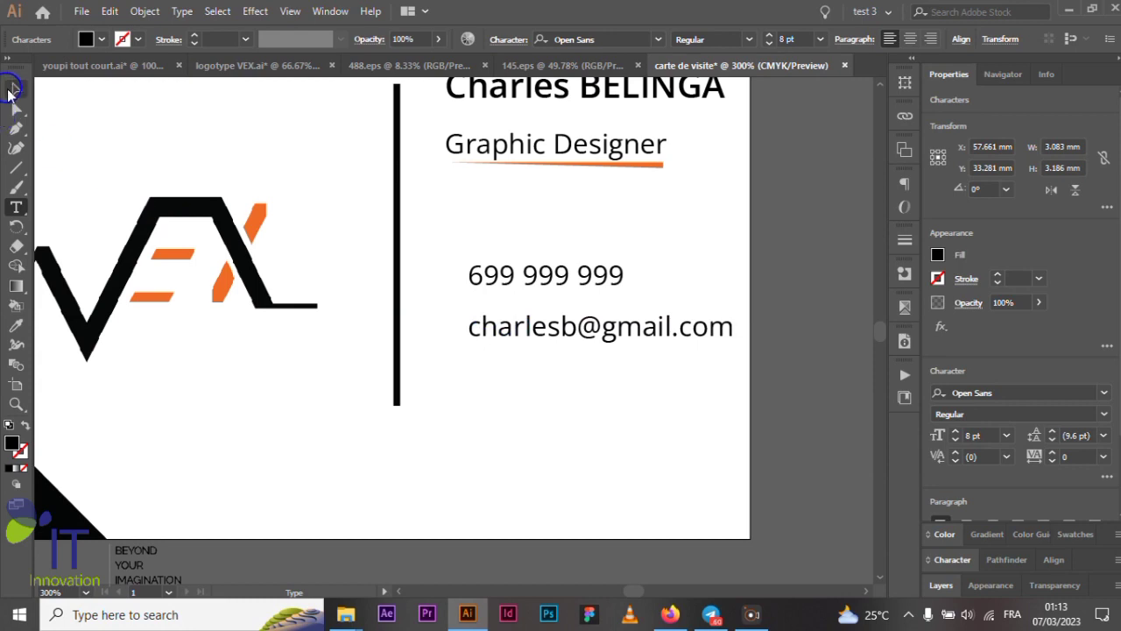
- Copy the e-mail line further down and edit its text into a social handle
left_click(17, 89)
scroll(530, 305, "down", 1)
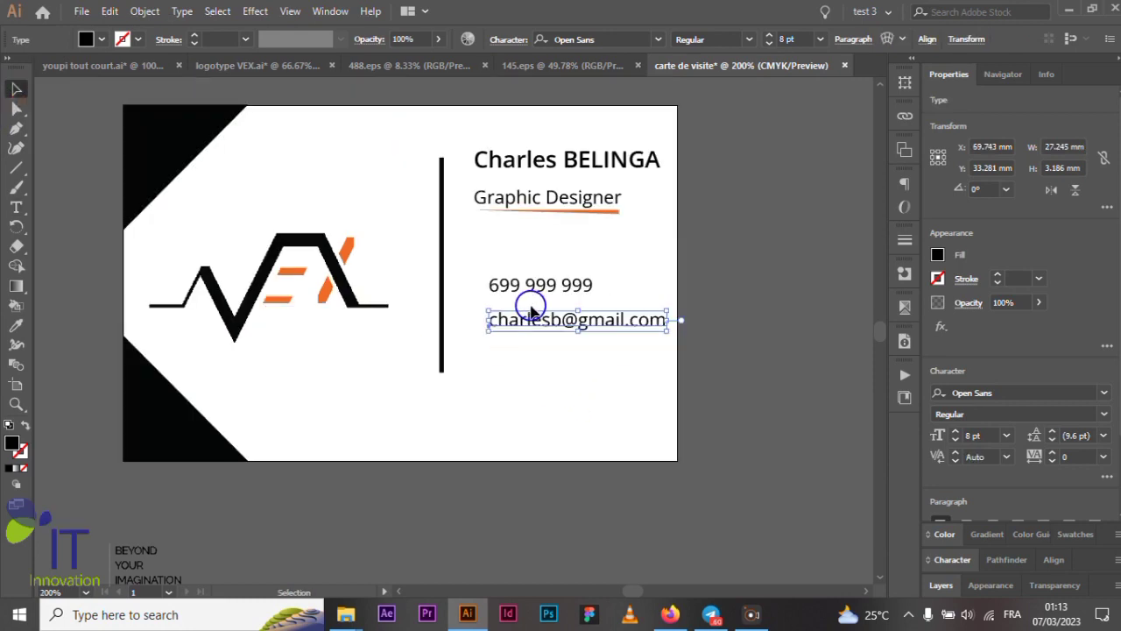
scroll(550, 333, "up", 2)
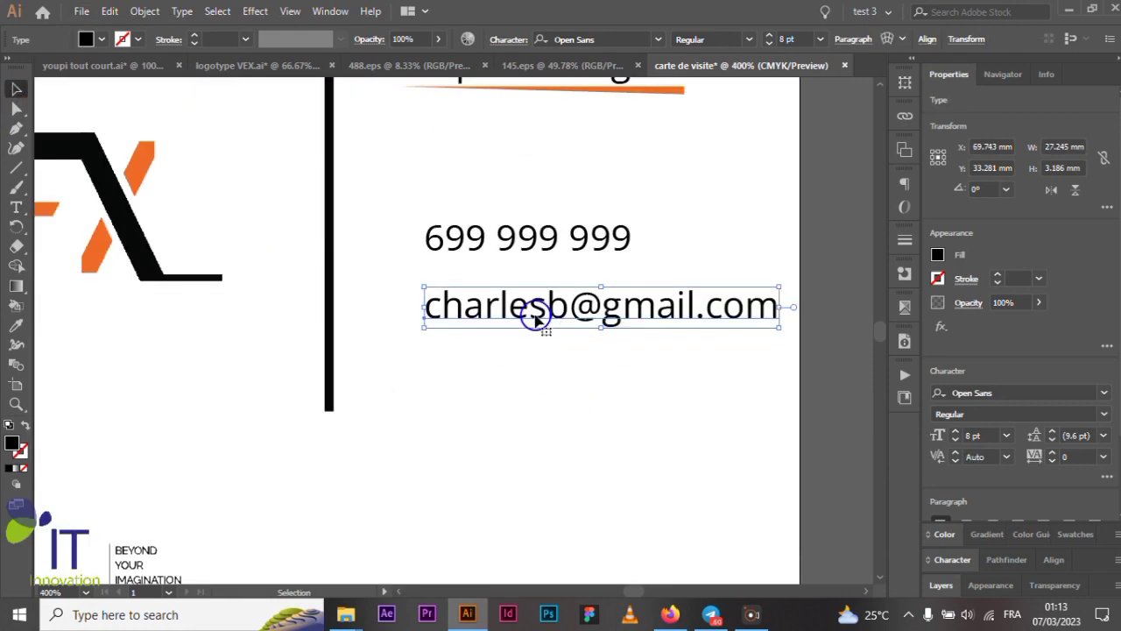
left_click_drag(531, 308, 547, 400)
double_click(550, 403)
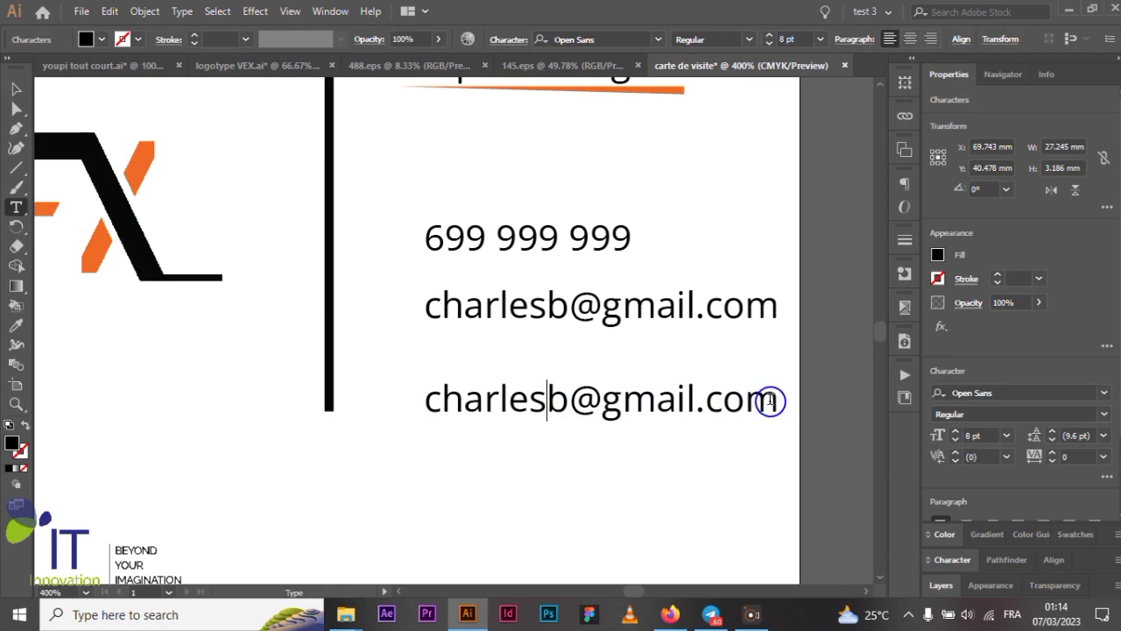
left_click_drag(773, 400, 423, 400)
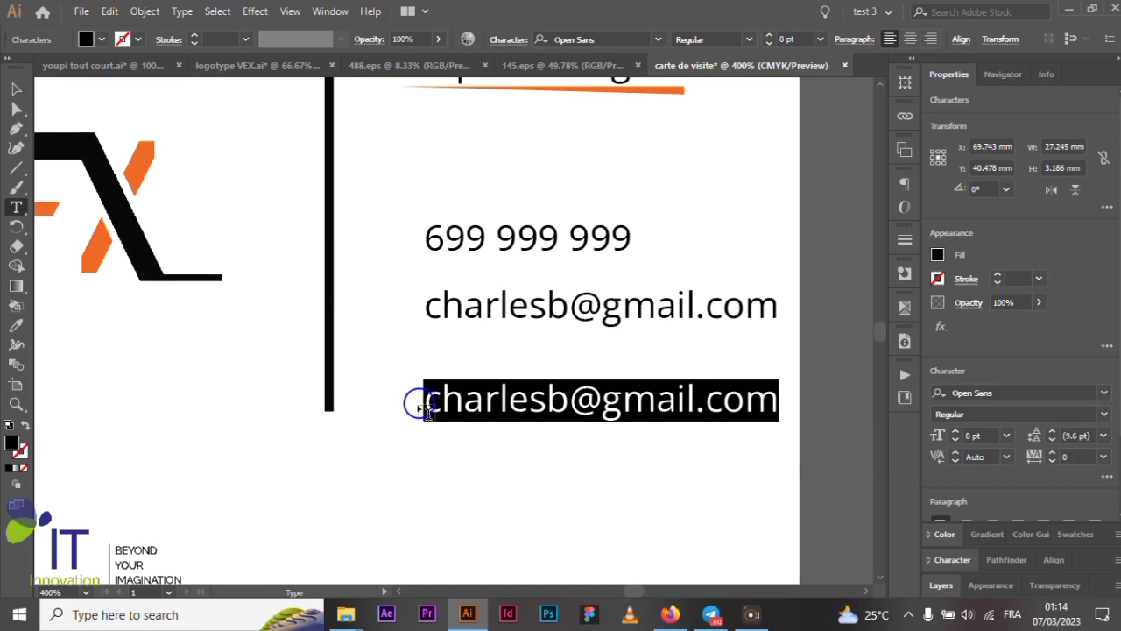
left_click_drag(776, 405, 578, 400)
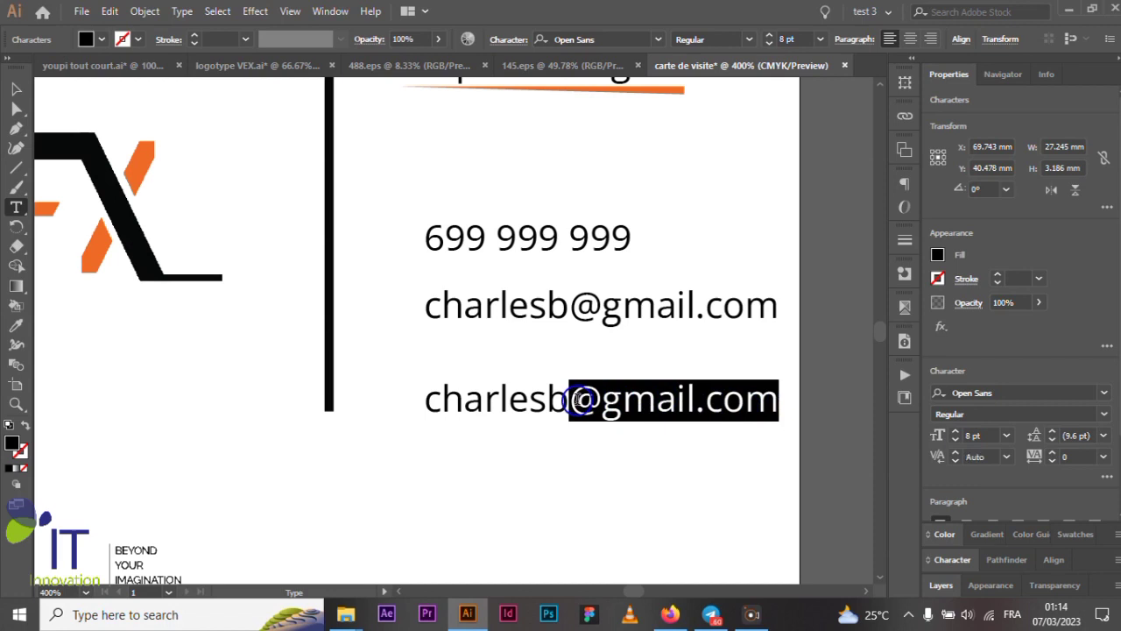
type("eling")
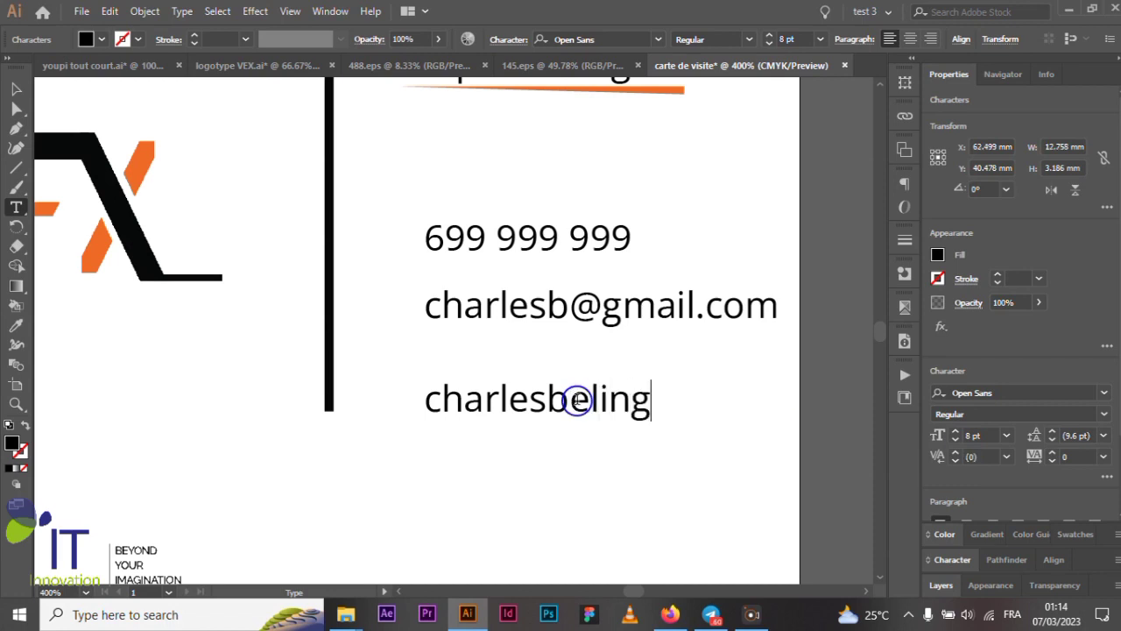
left_click(12, 90)
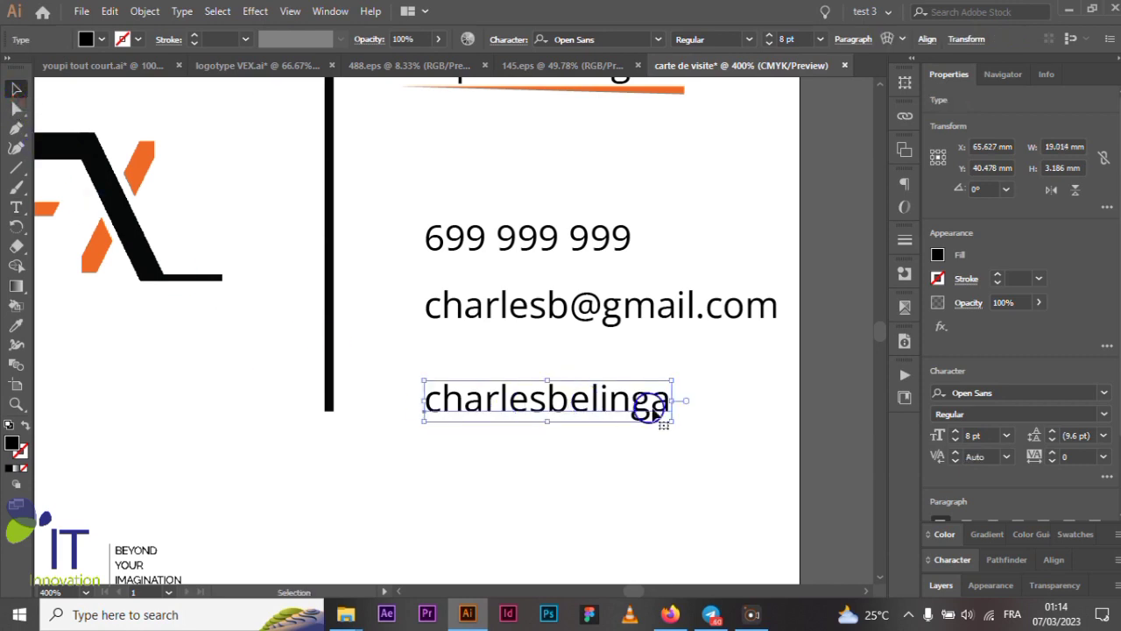
- Move the new handle line up slightly
left_click(838, 349)
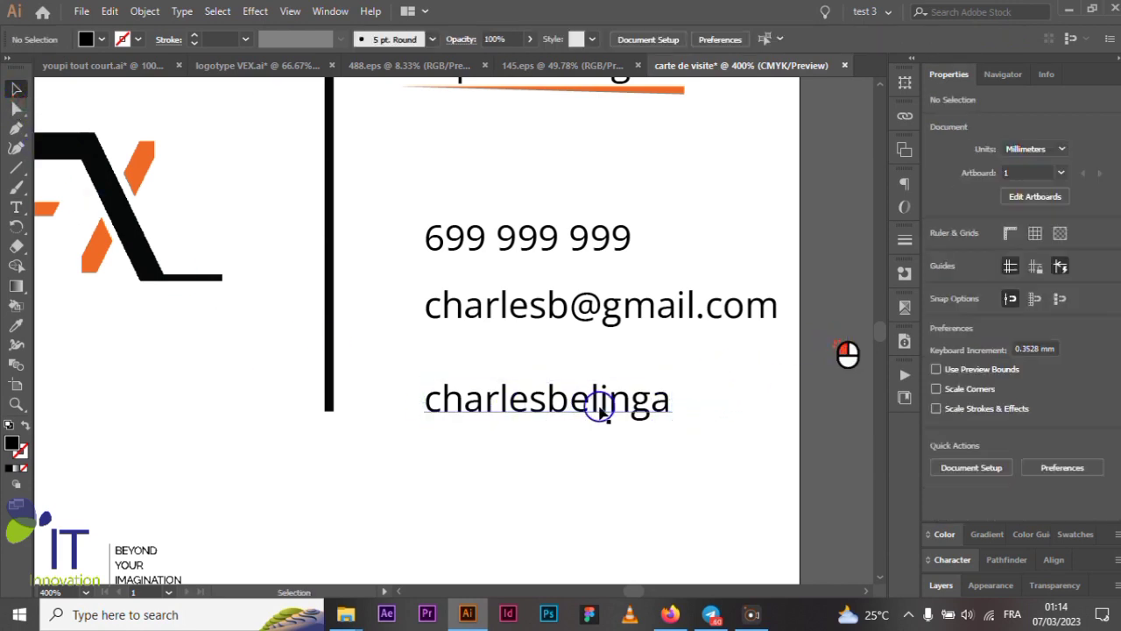
scroll(587, 408, "down", 4)
scroll(587, 407, "up", 4)
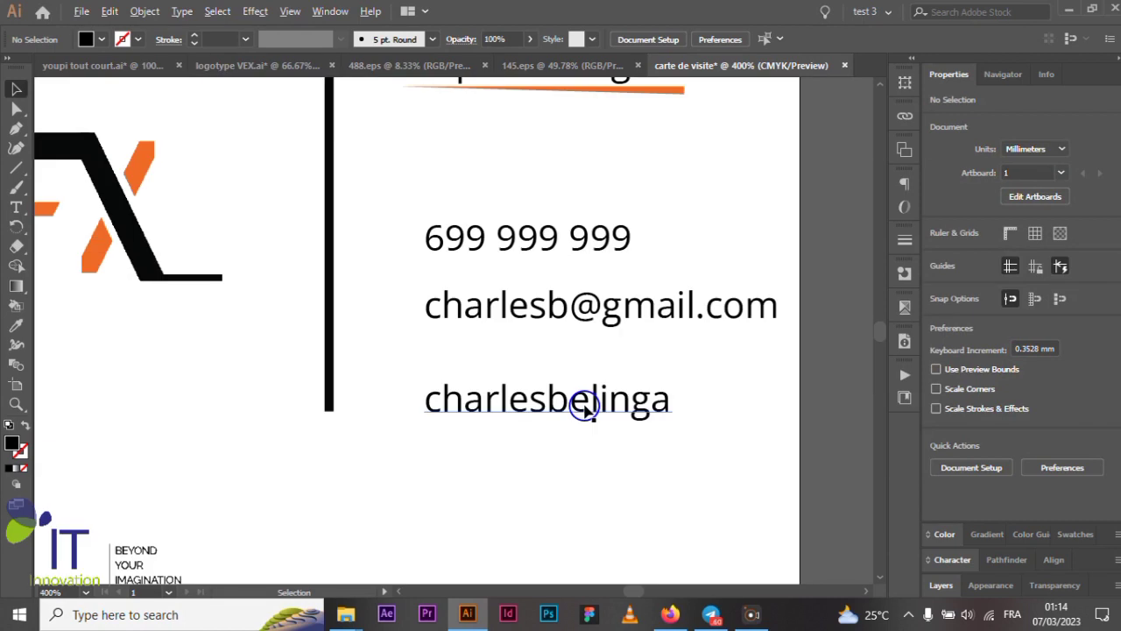
left_click_drag(589, 408, 591, 388)
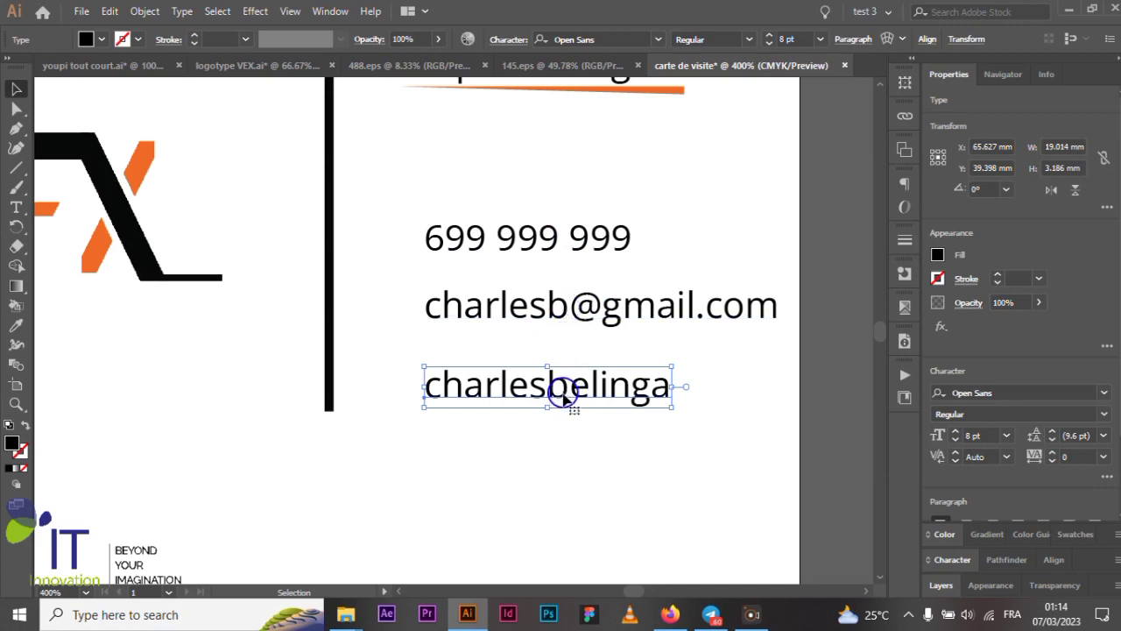
- Duplicate the handle line below itself and replace the upper copy's text with the street address
left_click_drag(568, 393, 553, 375)
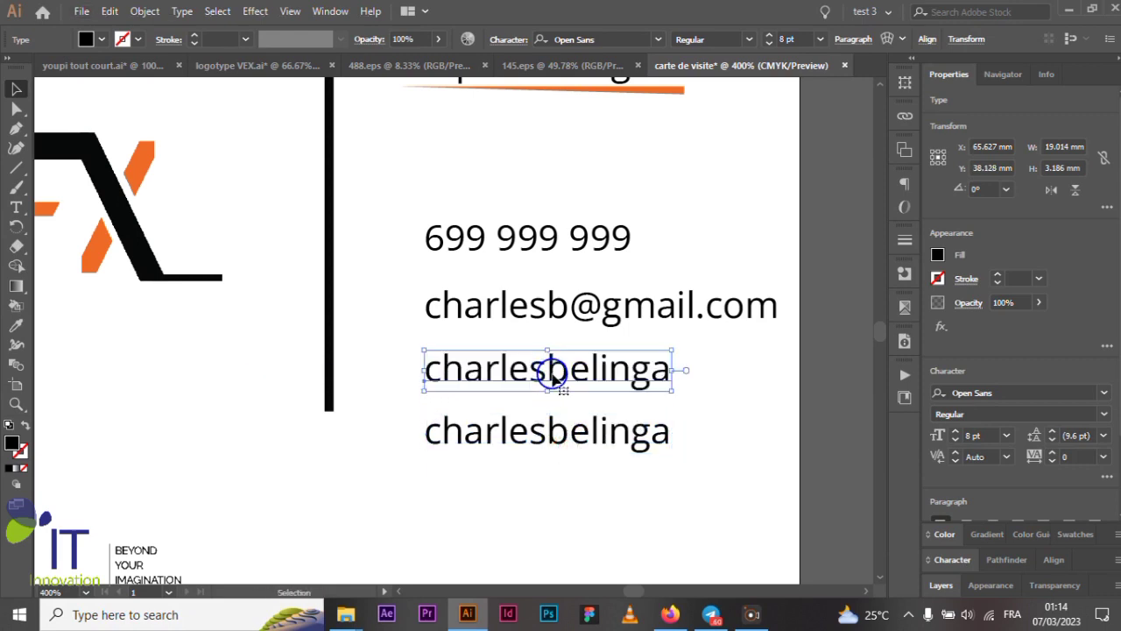
double_click(554, 375)
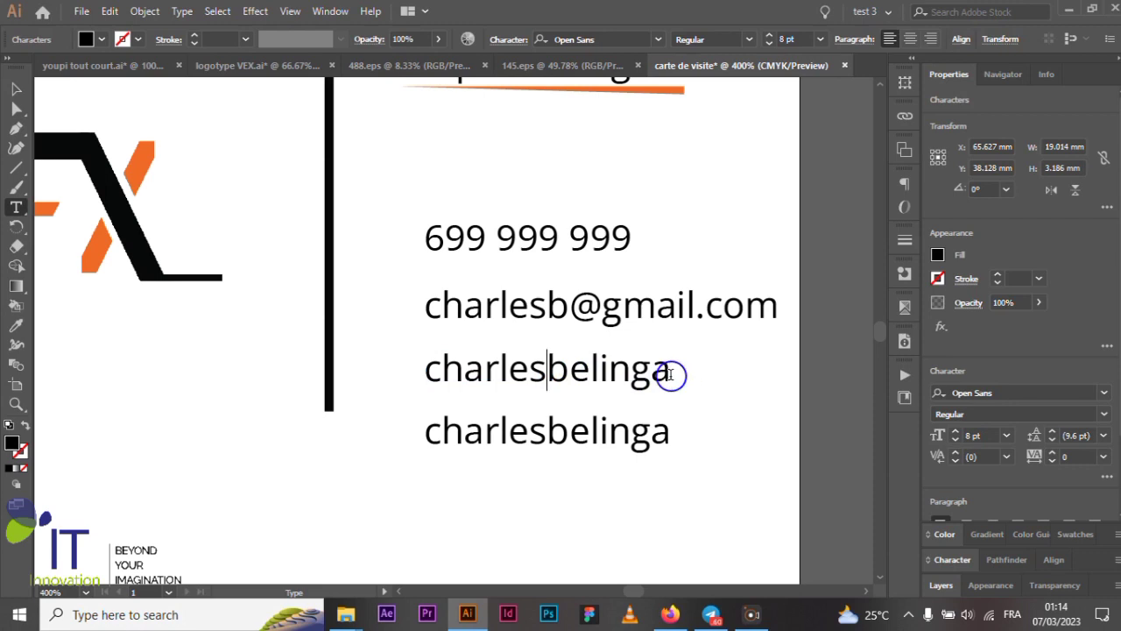
left_click_drag(681, 388, 428, 383)
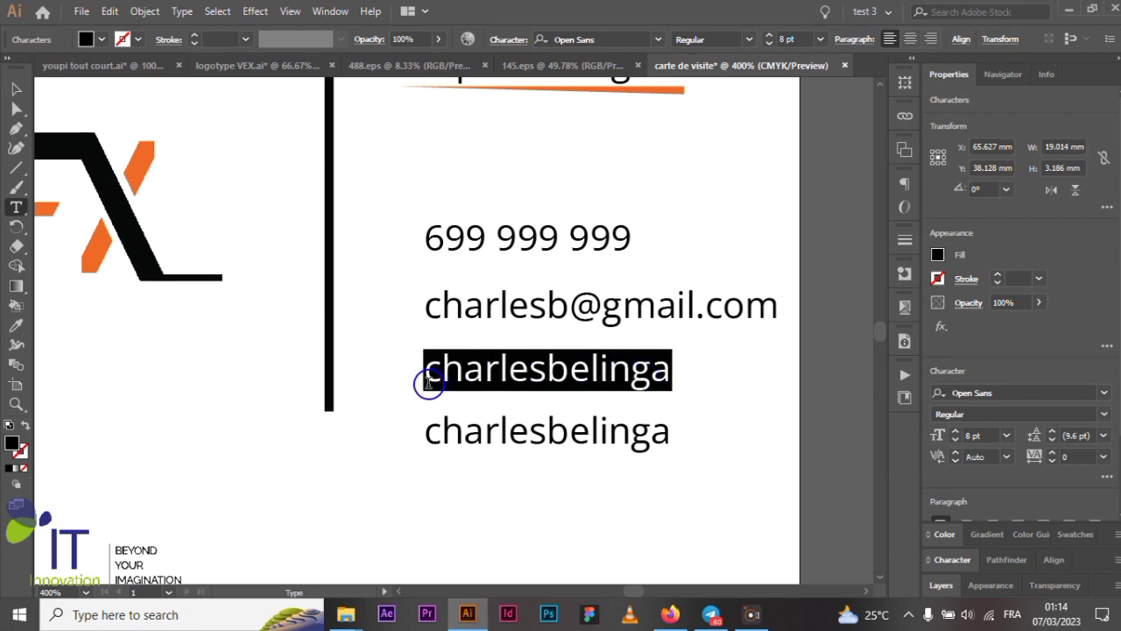
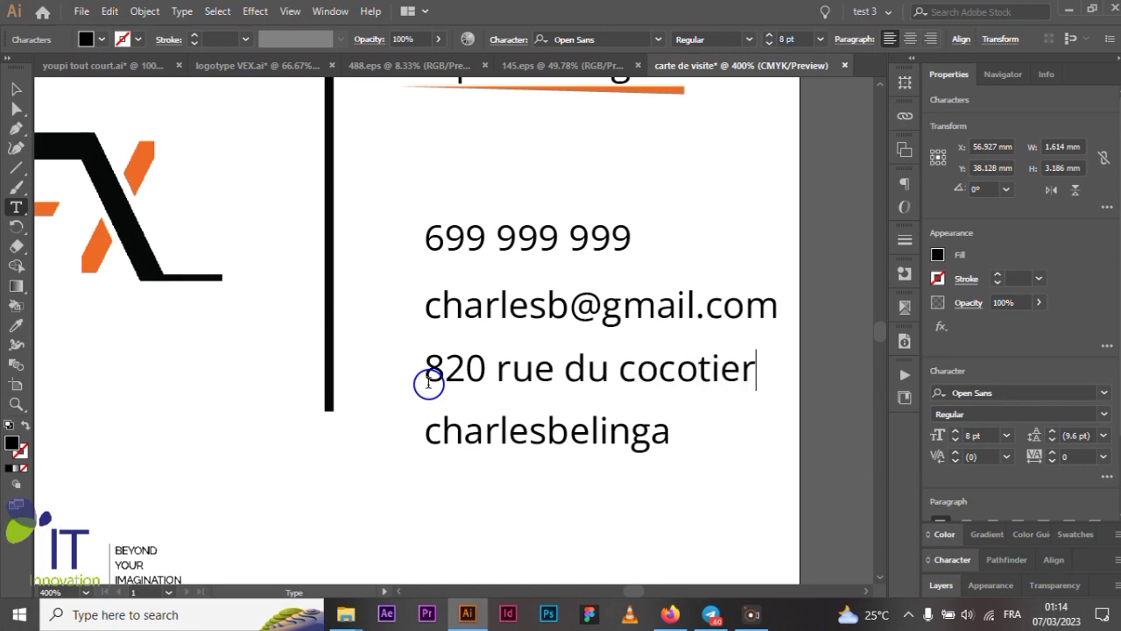
left_click(16, 89)
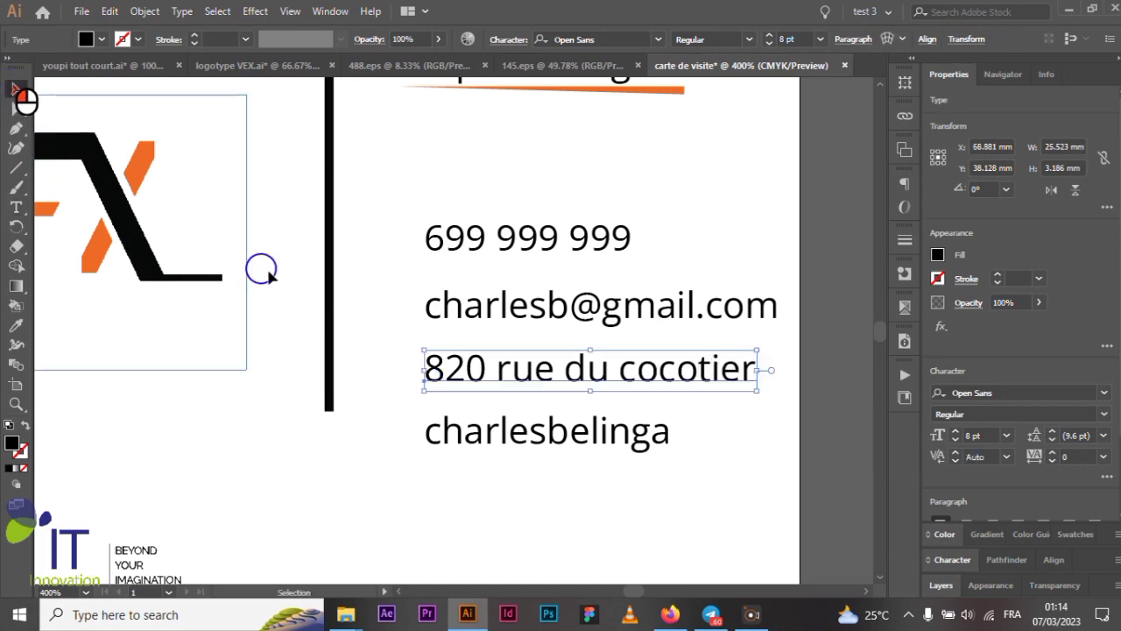
- Select the phone, e-mail, address and handle lines and distribute their vertical spacing evenly
left_click(525, 249)
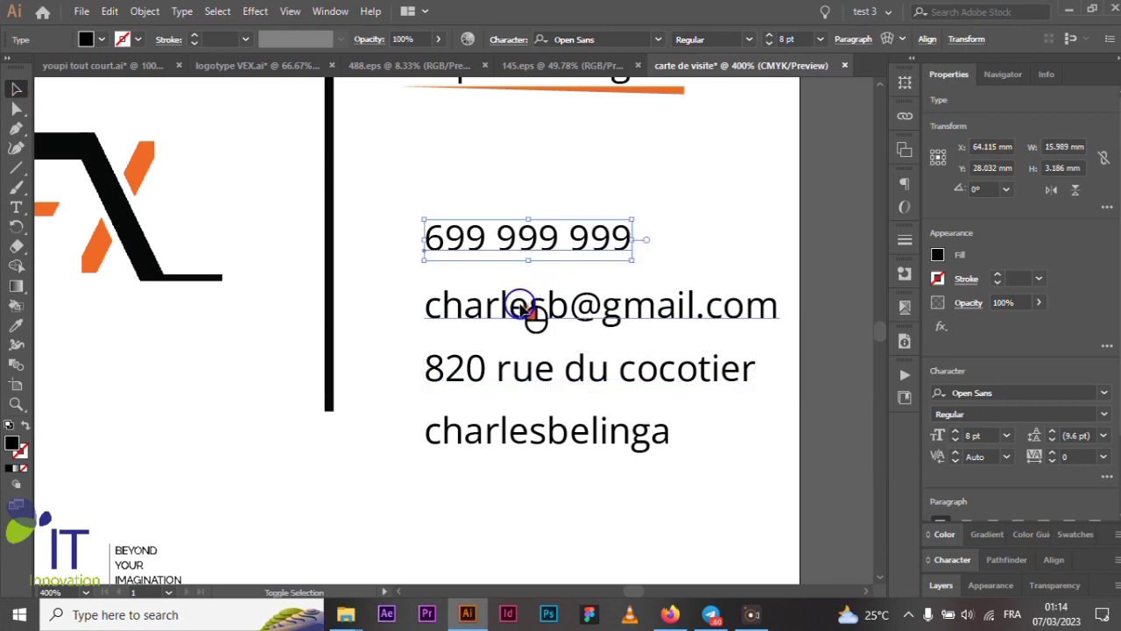
left_click(523, 307, "shift")
left_click(506, 372, "shift")
left_click(472, 434, "shift")
scroll(464, 304, "down", 1)
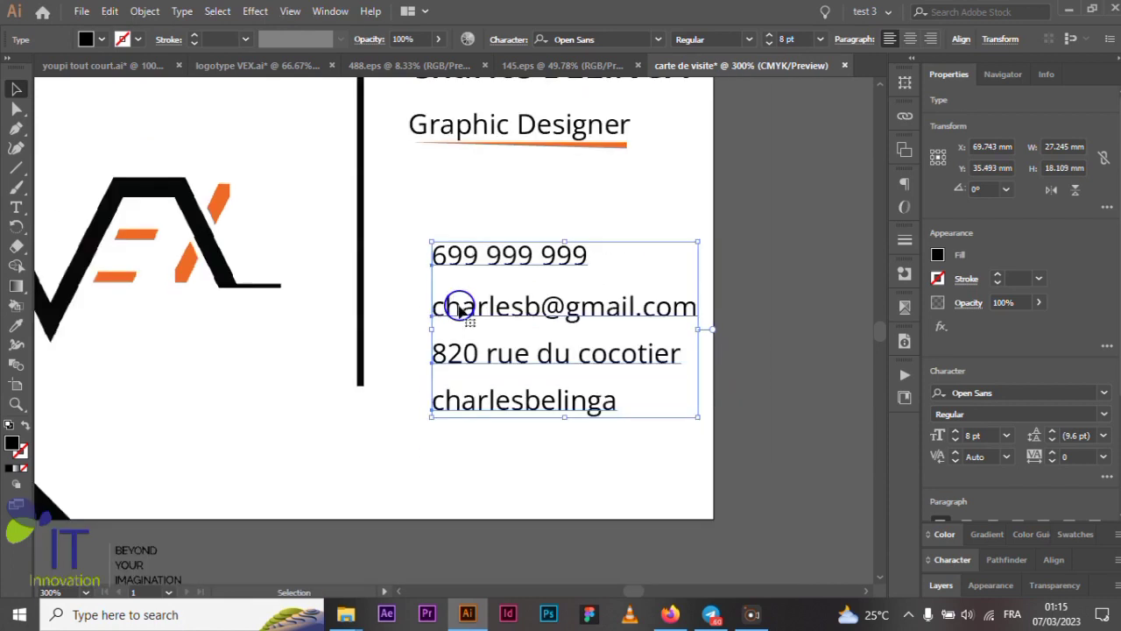
scroll(1073, 302, "down", 3)
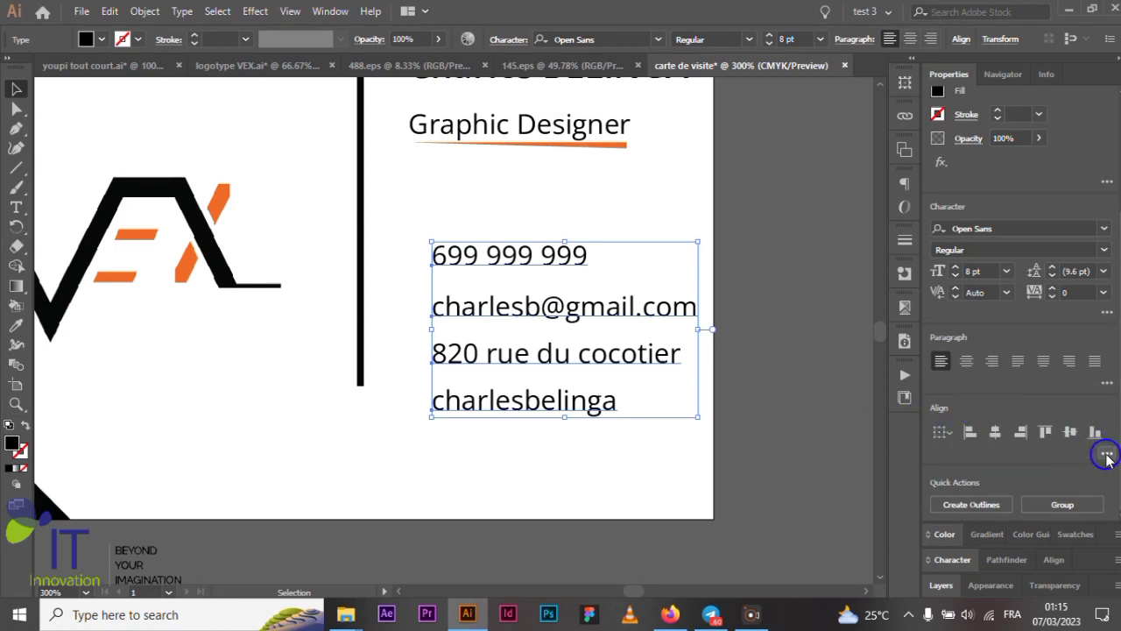
left_click(1108, 455)
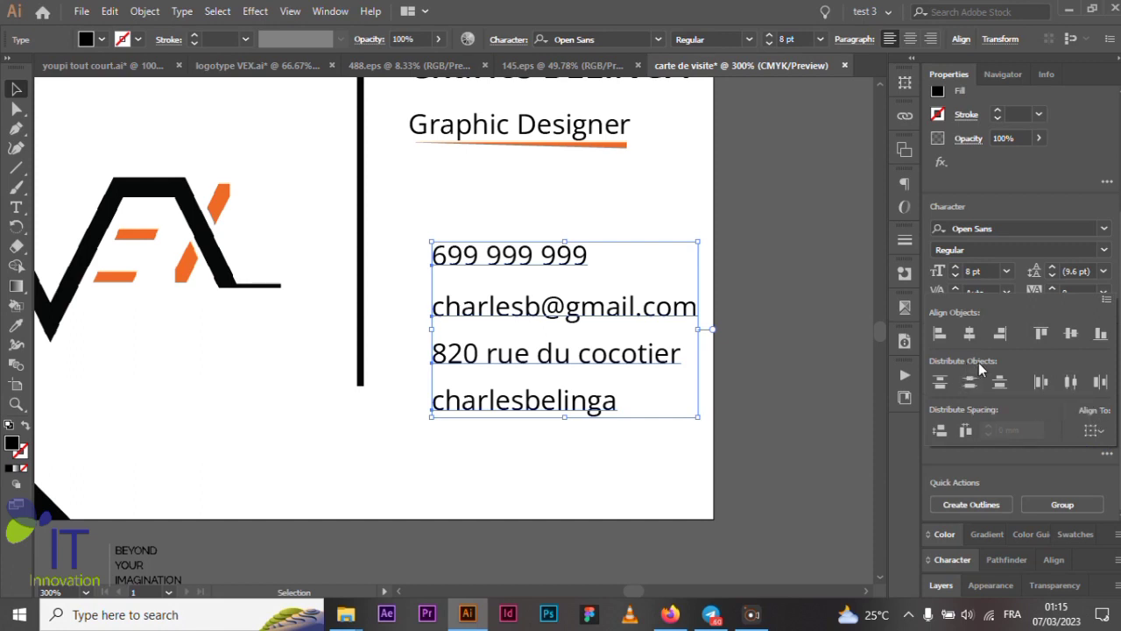
left_click(971, 383)
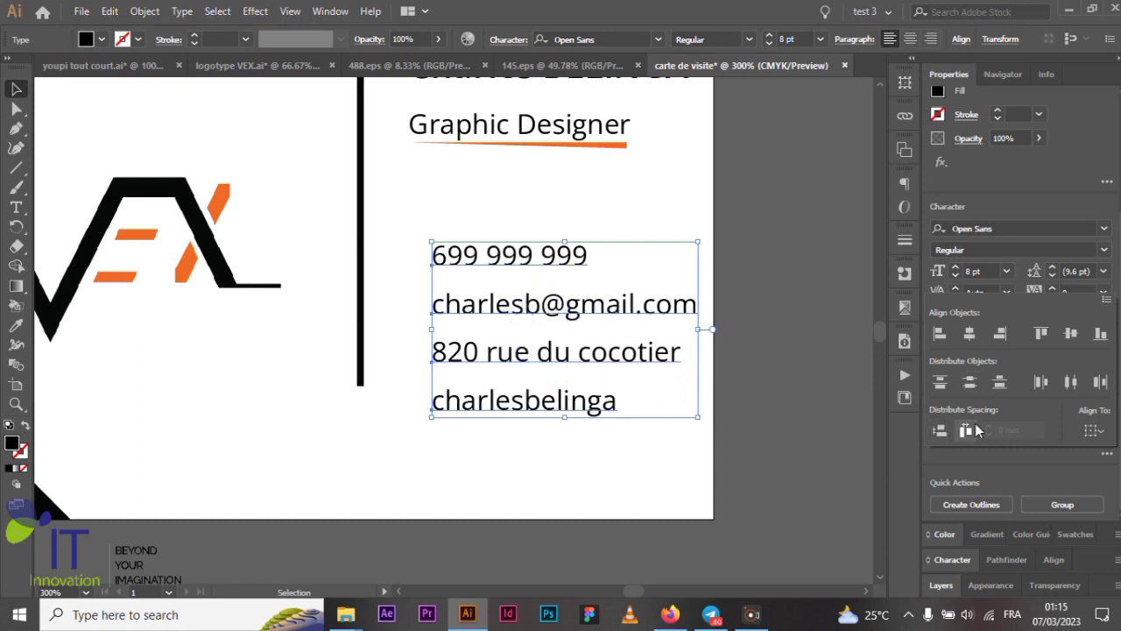
left_click(1106, 453)
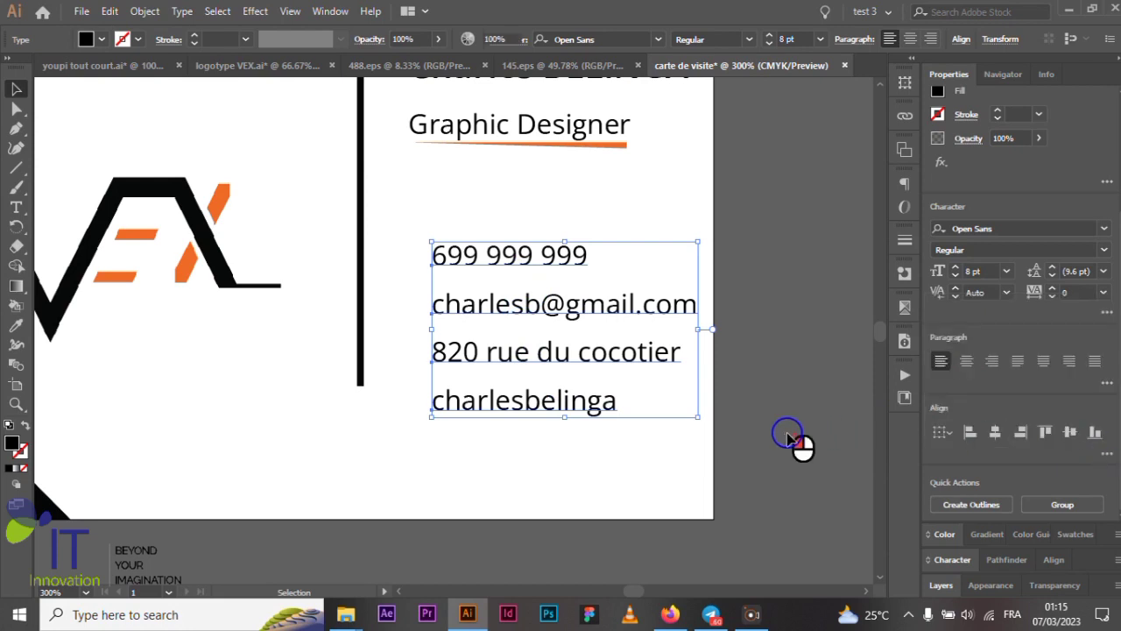
left_click(794, 443)
- Reselect the four contact lines and group them with Ctrl+G
scroll(806, 340, "down", 2)
scroll(770, 347, "up", 2)
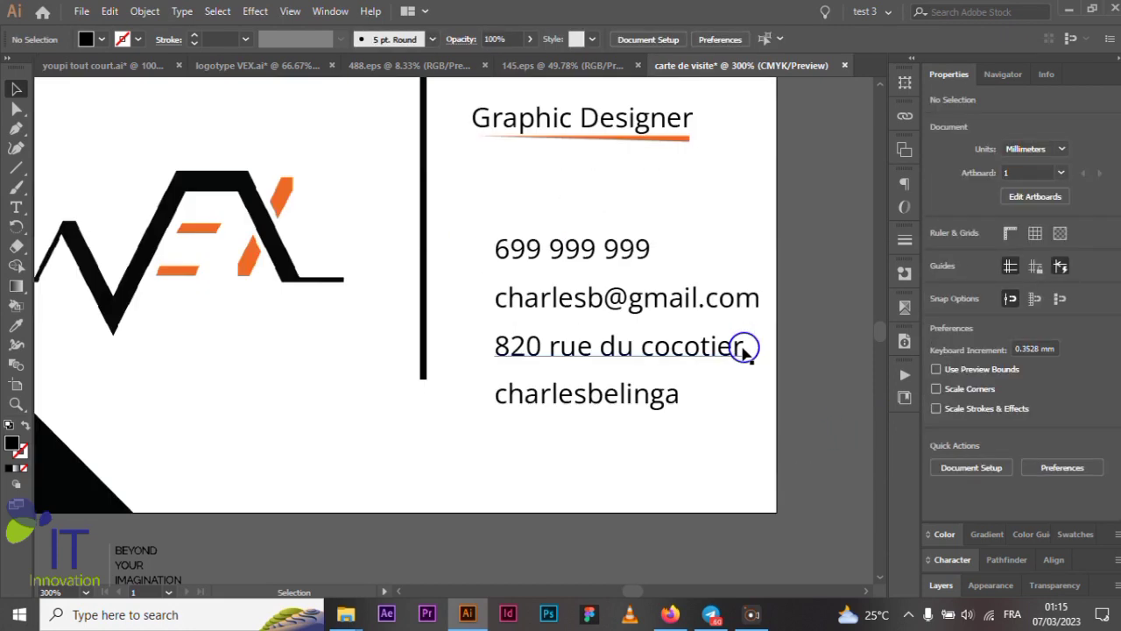
scroll(746, 326, "down", 2)
scroll(746, 326, "up", 1)
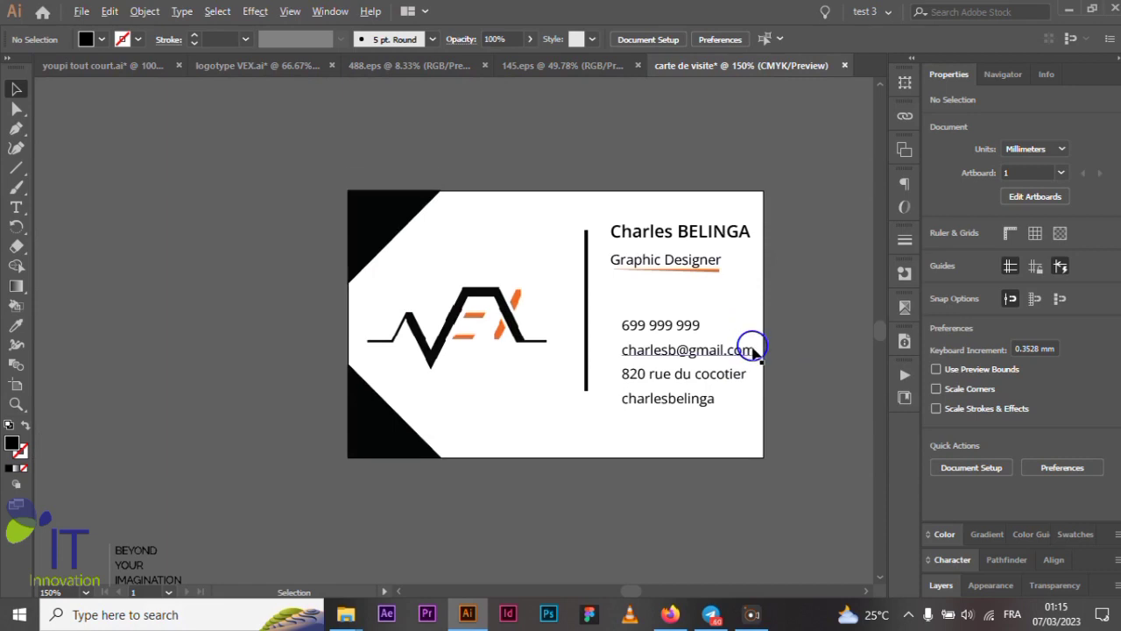
scroll(745, 357, "up", 2)
left_click(627, 308)
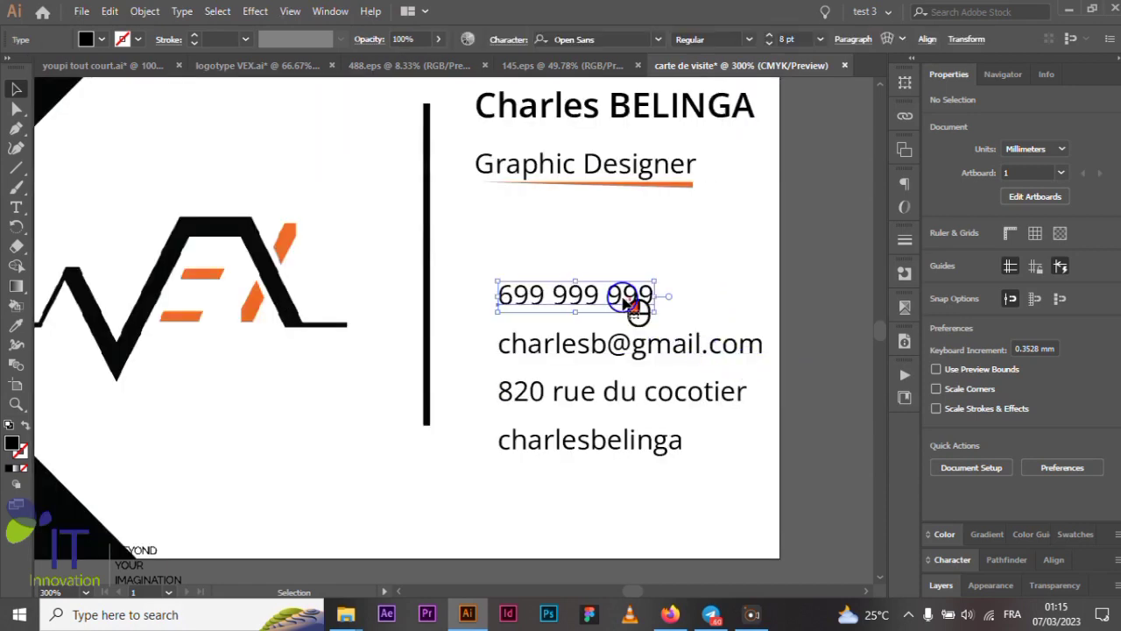
left_click(652, 355, "shift")
left_click(657, 392, "shift")
left_click(656, 442, "shift")
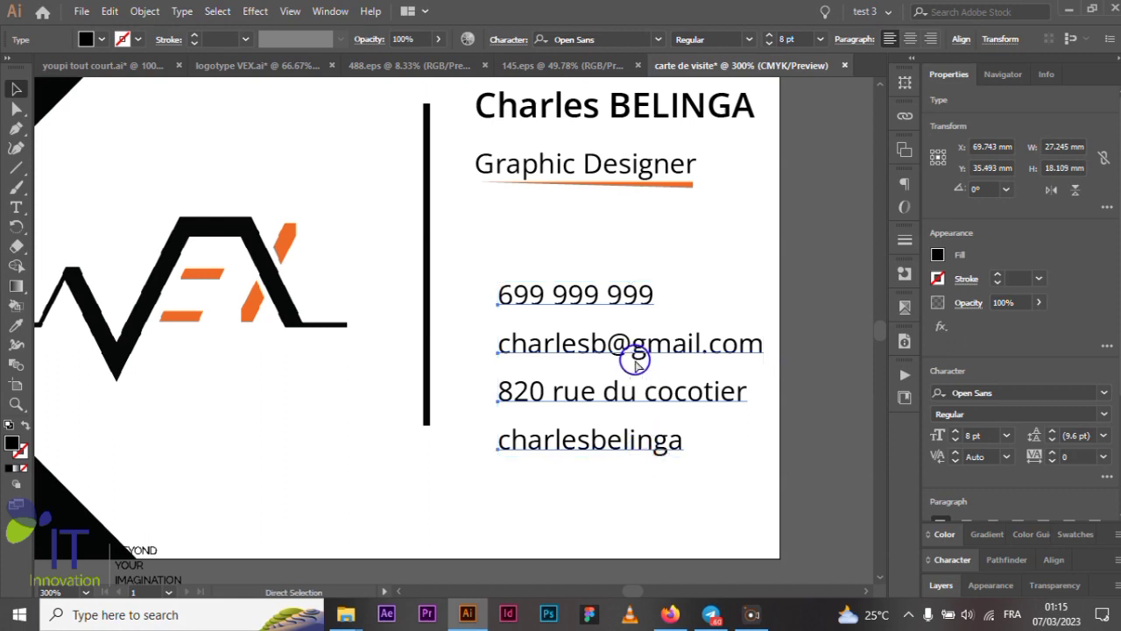
key("ctrl+g")
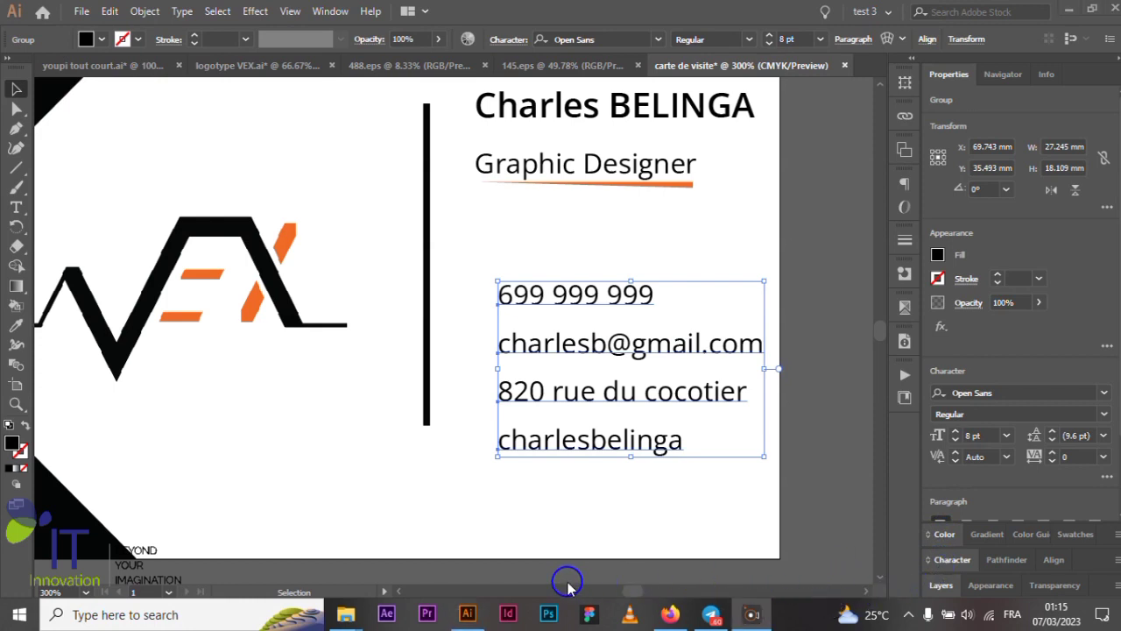
scroll(603, 315, "up", 2)
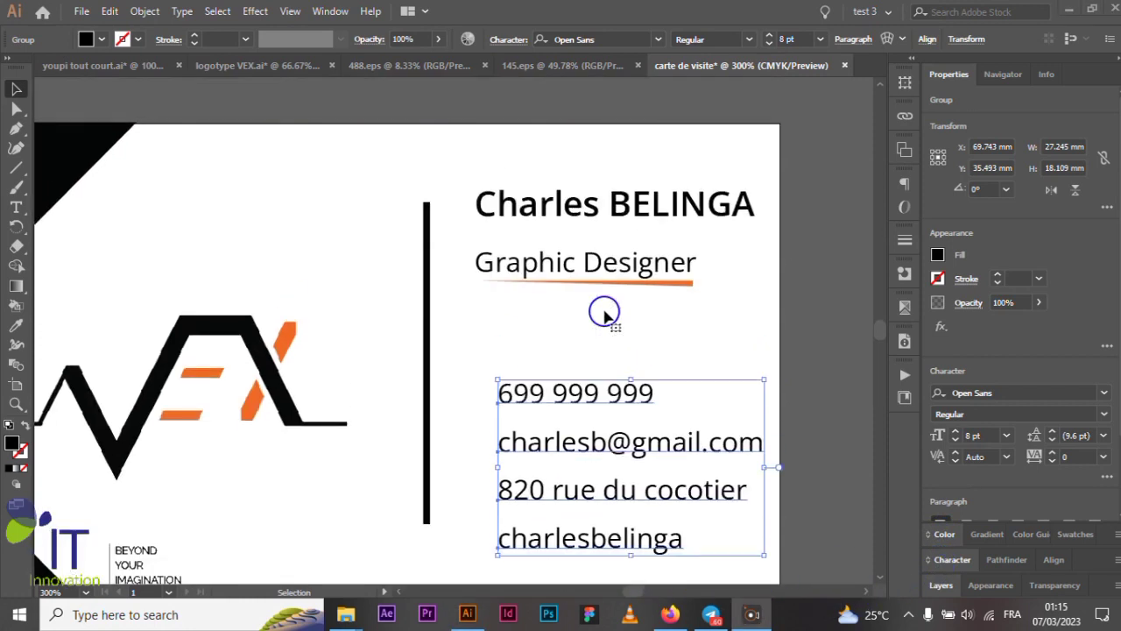
- Group the Graphic Designer title with its orange swoosh
left_click(646, 275)
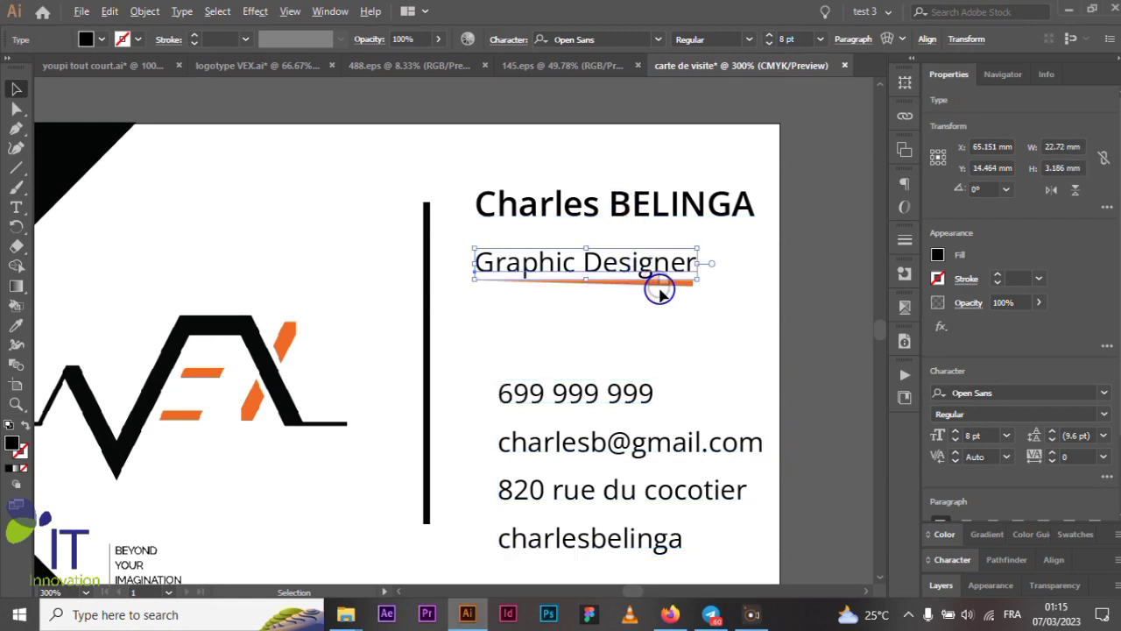
scroll(658, 287, "up", 3)
left_click(704, 268, "shift")
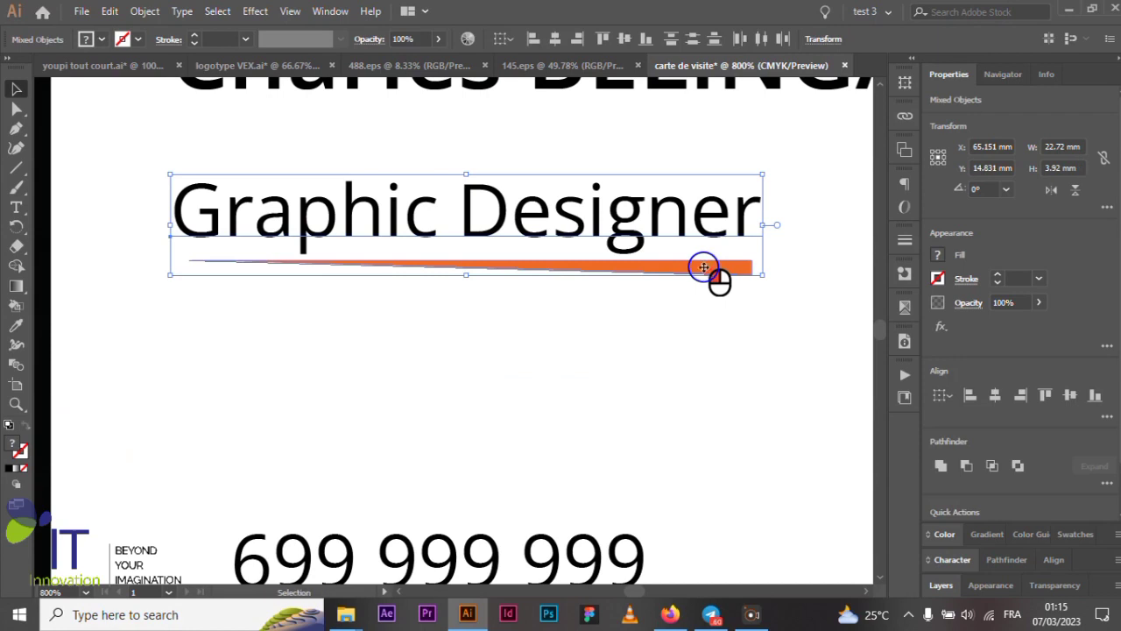
key("ctrl+g")
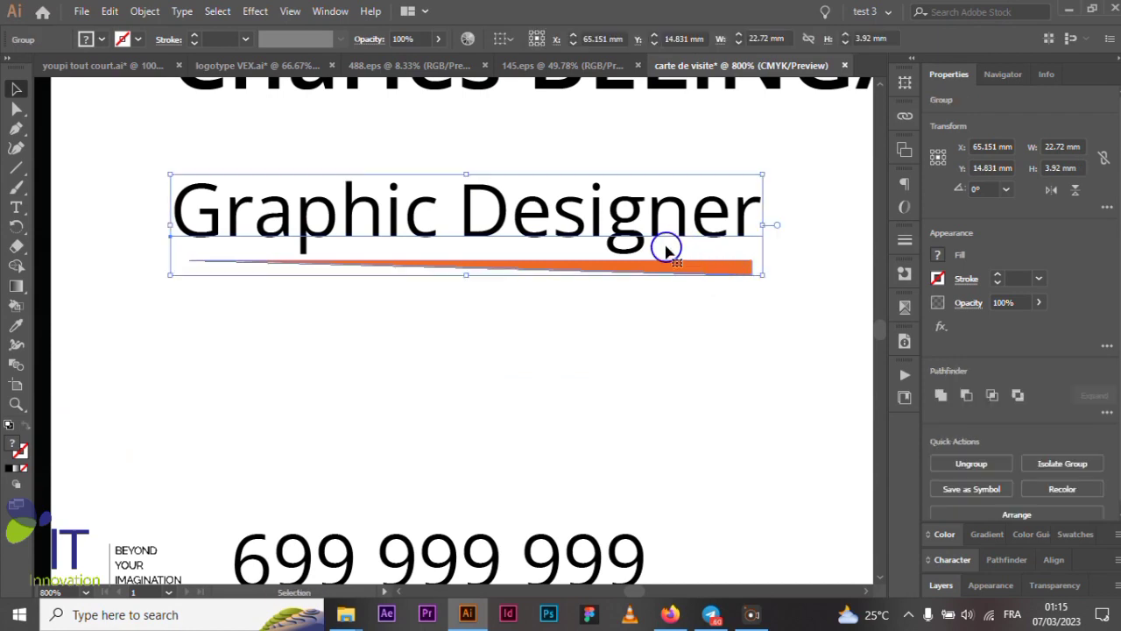
scroll(665, 250, "down", 2)
scroll(662, 237, "up", 1)
- Group the name heading with the title group and zoom out to see the whole card
left_click(657, 208)
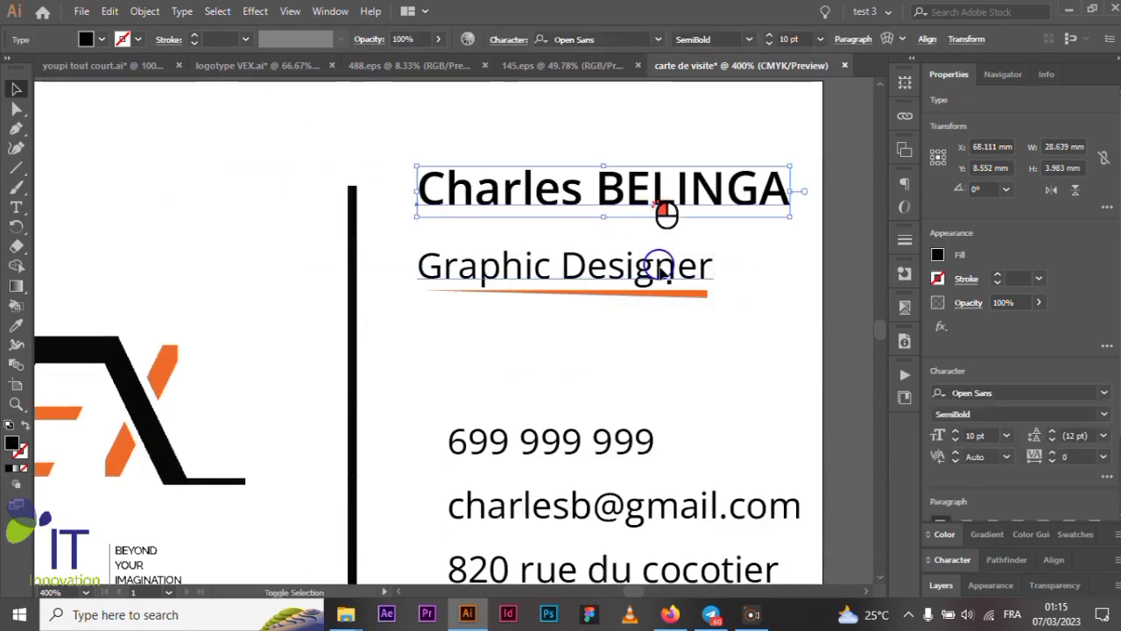
left_click(663, 274)
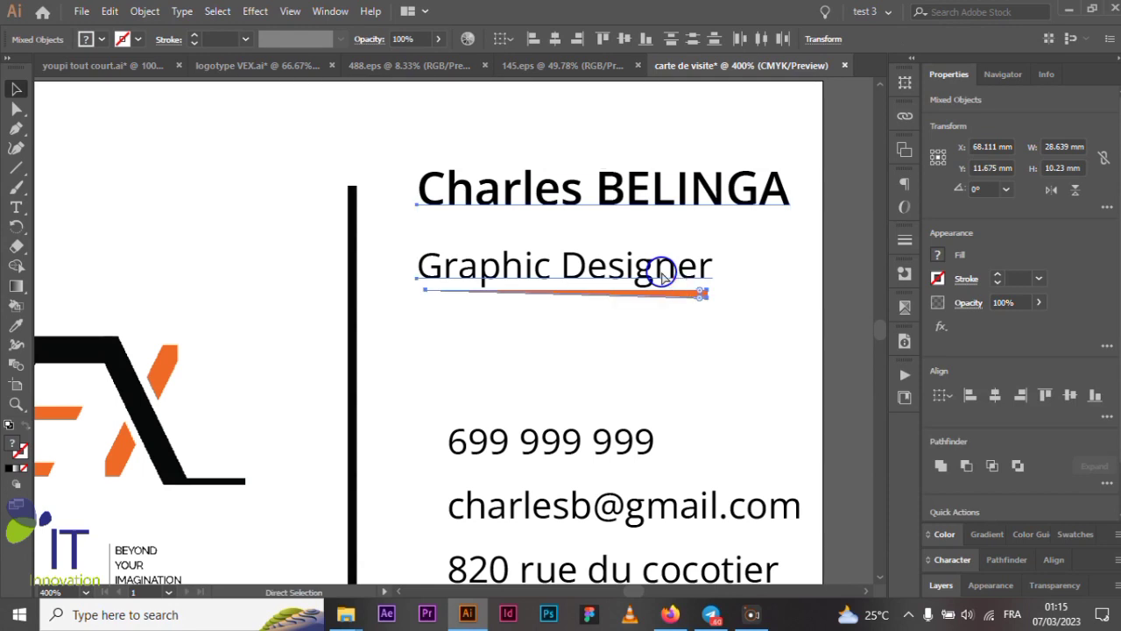
key("ctrl+g")
key("ctrl+minus")
key("ctrl+minus")
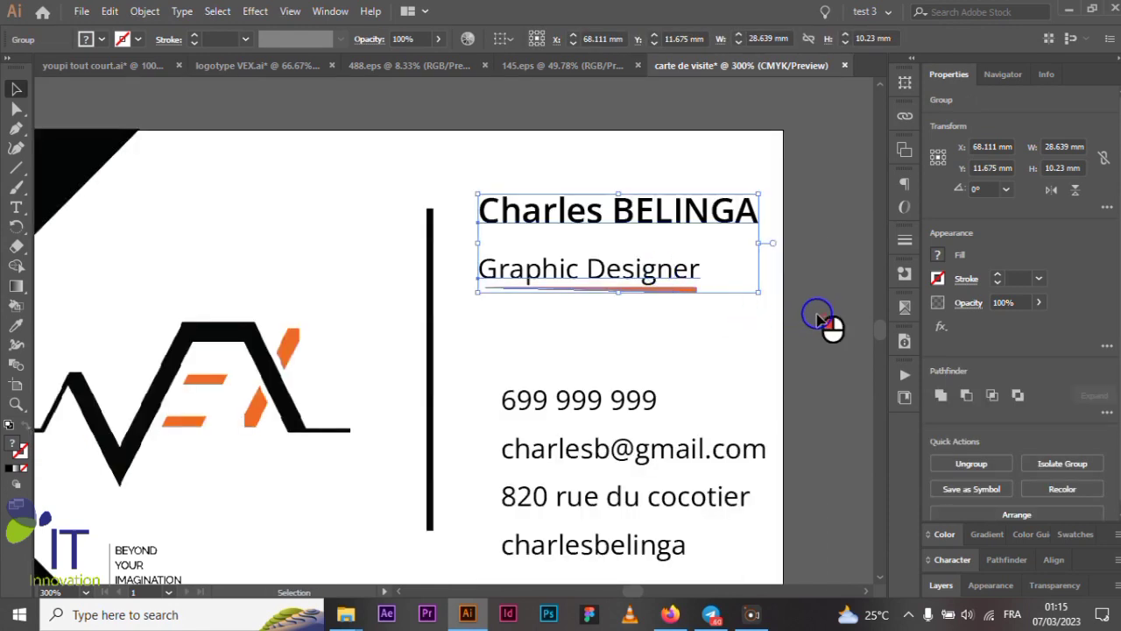
left_click(827, 322)
scroll(574, 289, "up", 1)
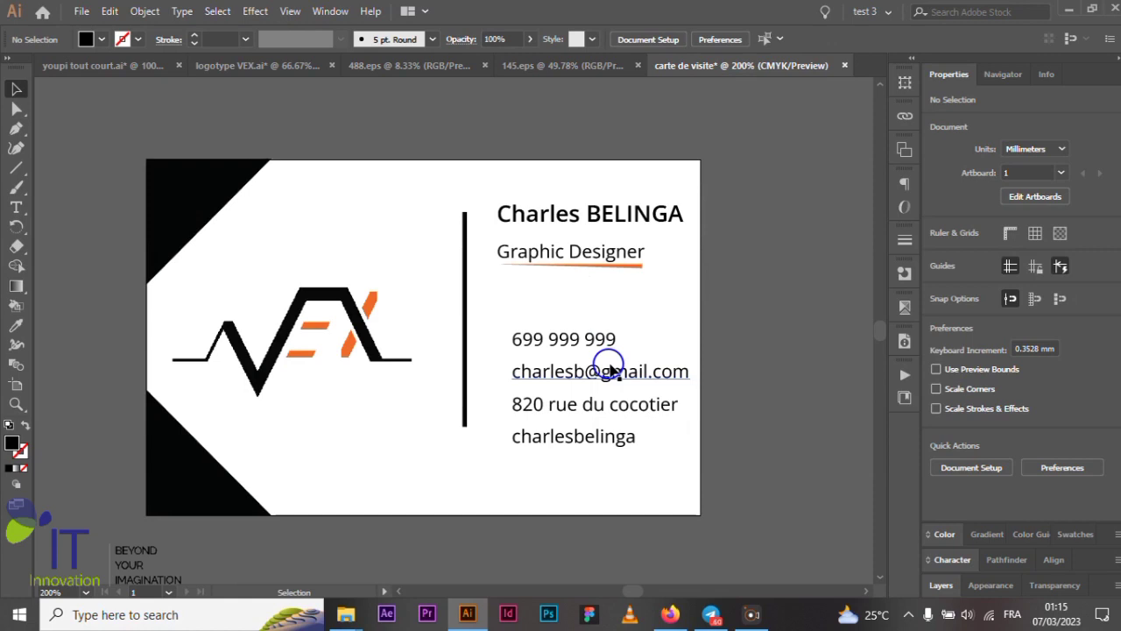
scroll(596, 342, "up", 1)
scroll(620, 394, "down", 1)
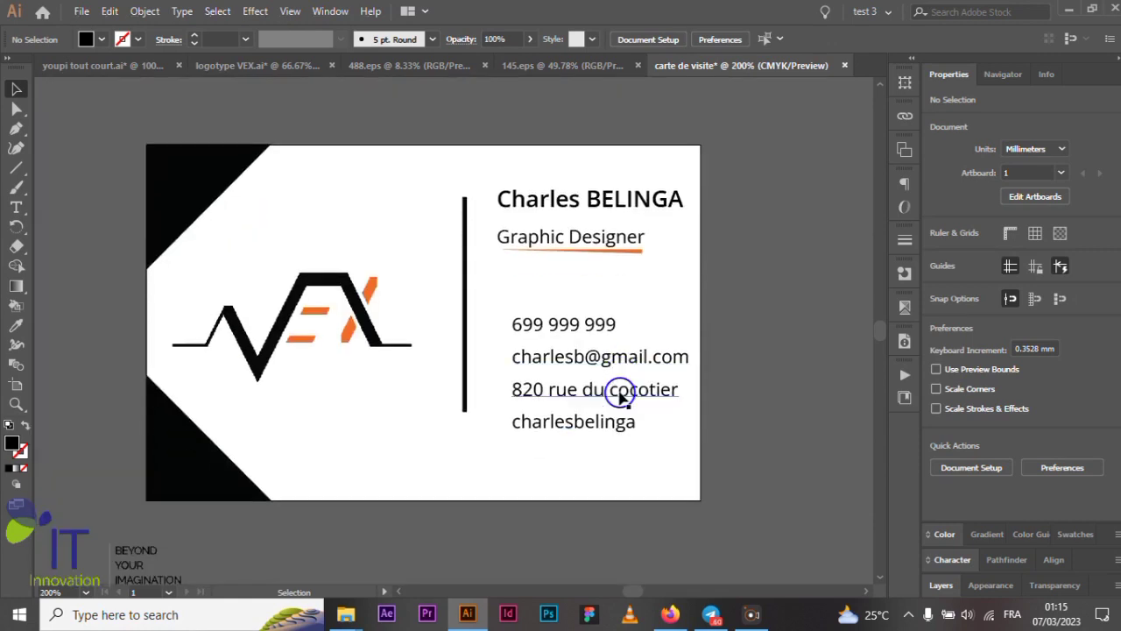
- Group the name-and-title block together with the contact details group
left_click(605, 427)
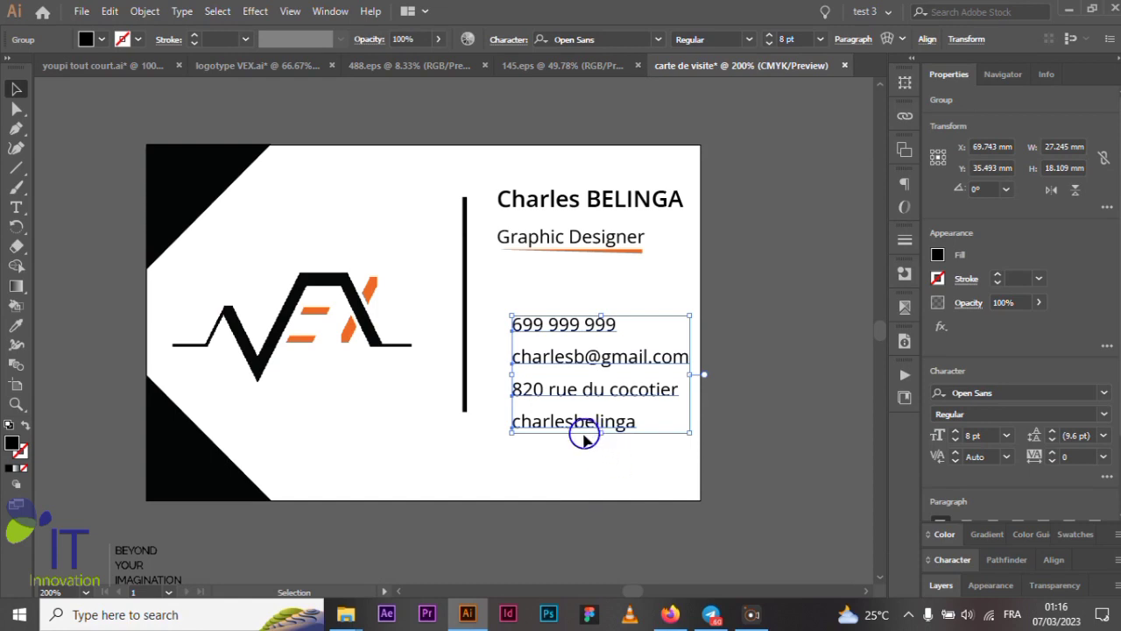
left_click(587, 204)
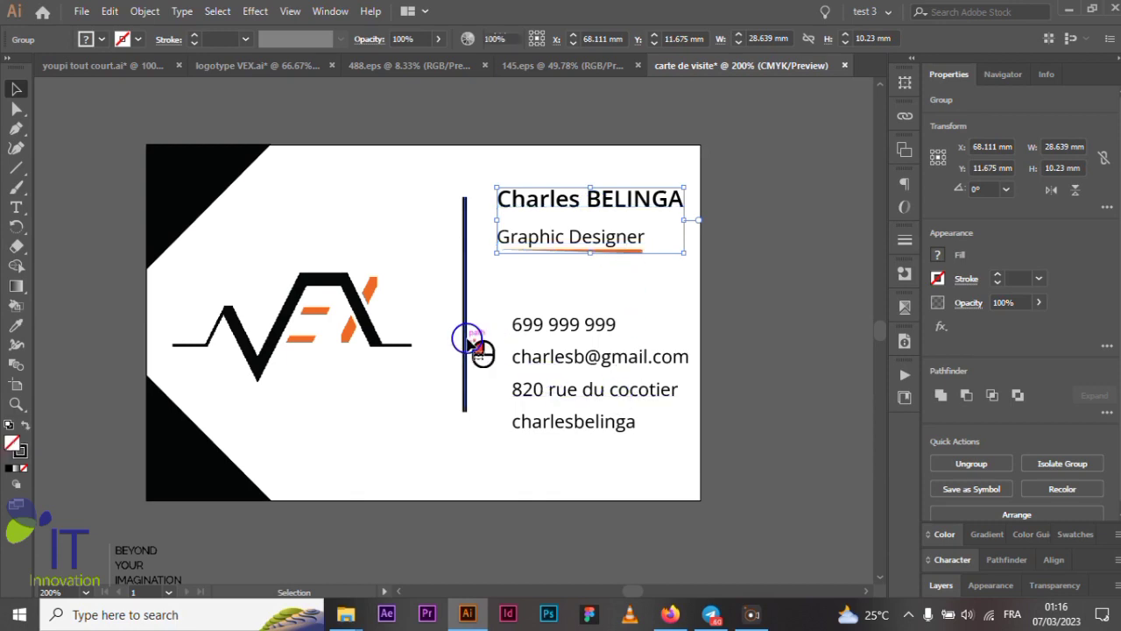
left_click(467, 346)
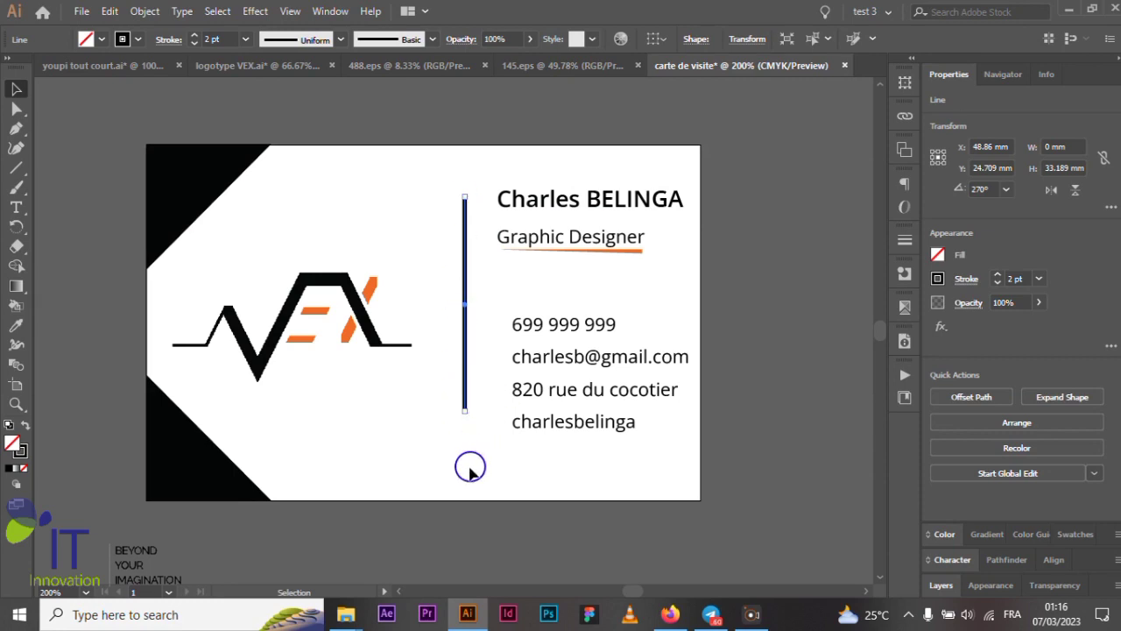
left_click(747, 279)
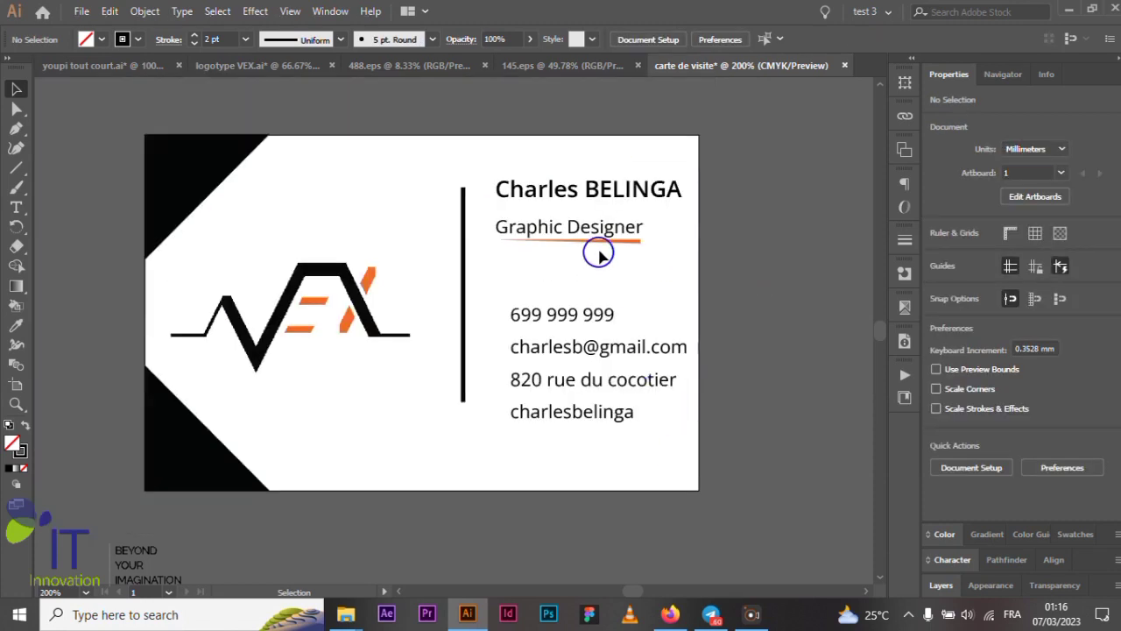
left_click(603, 196)
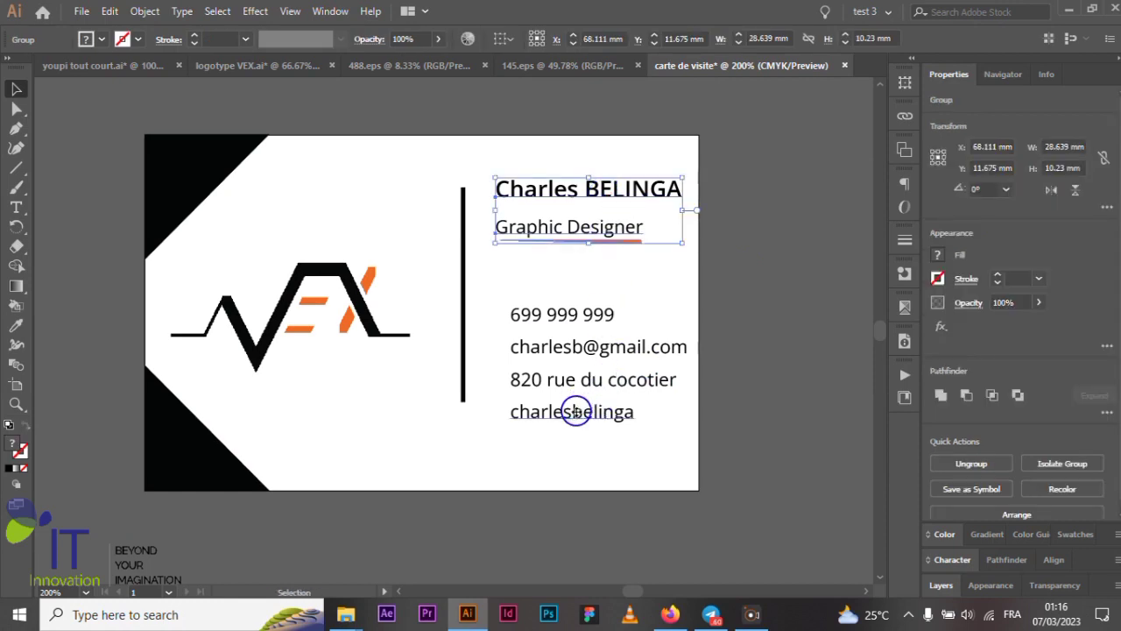
left_click(581, 415, "shift")
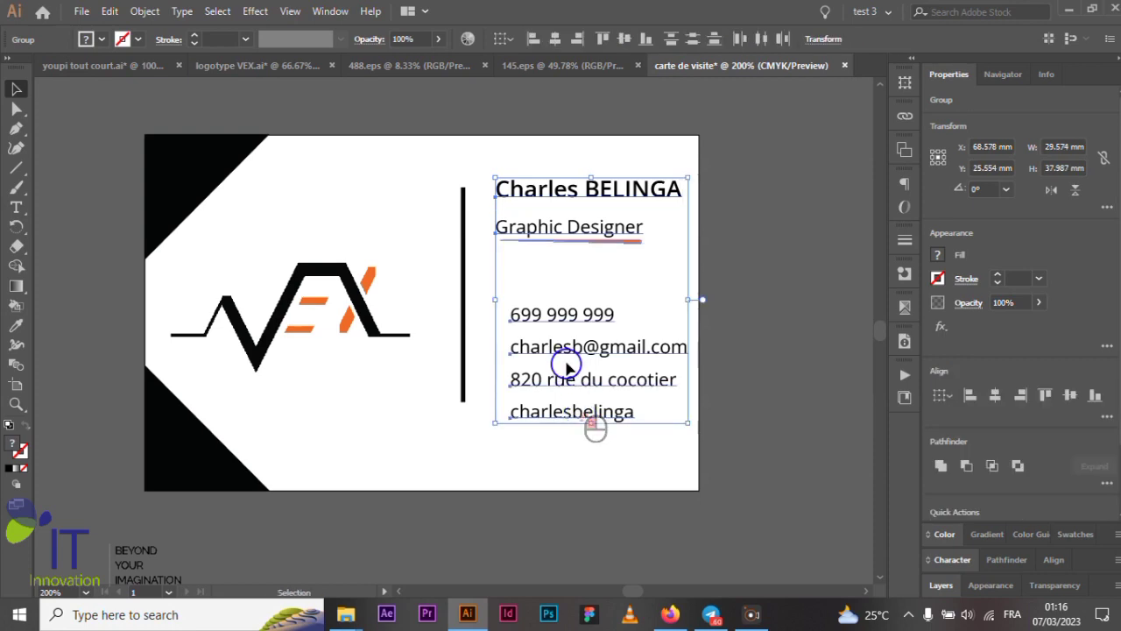
key("ctrl")
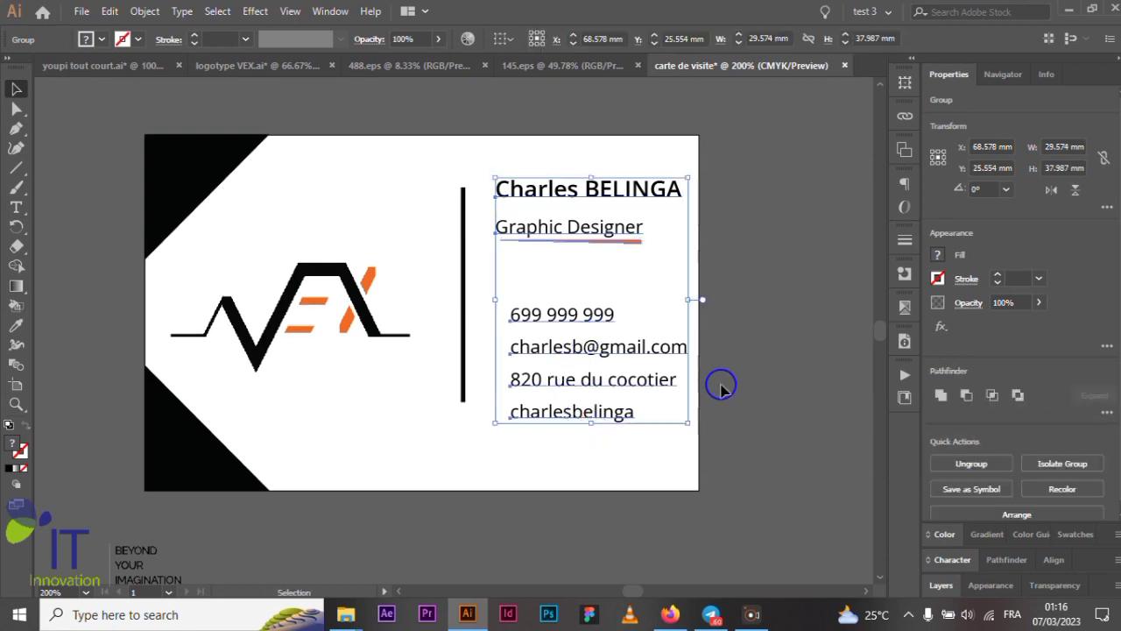
left_click(724, 403)
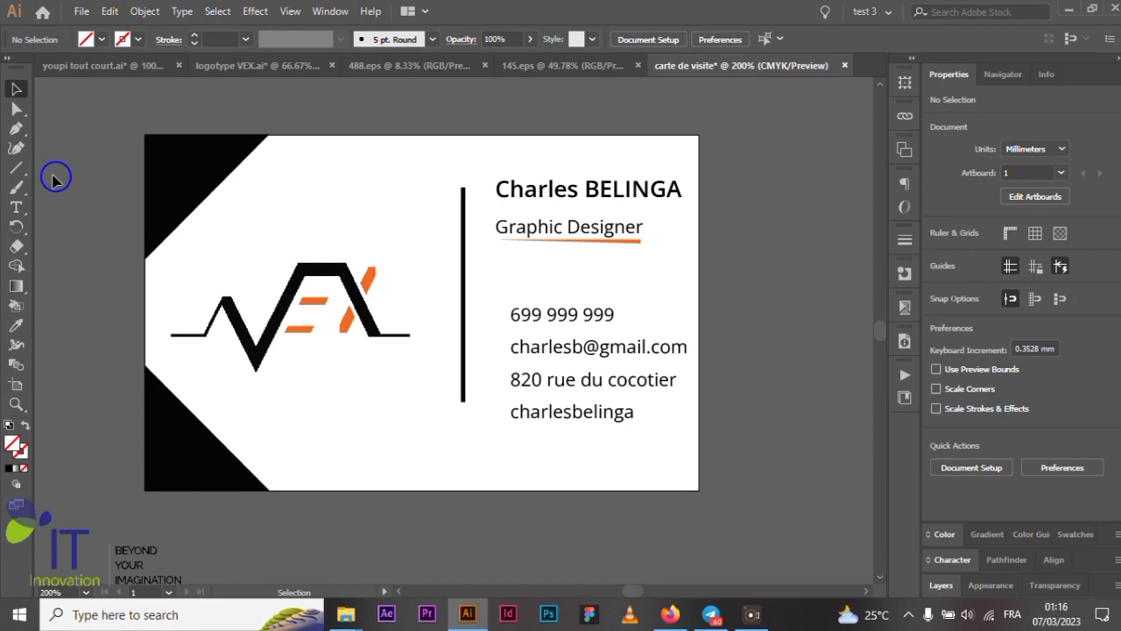
left_click(16, 168)
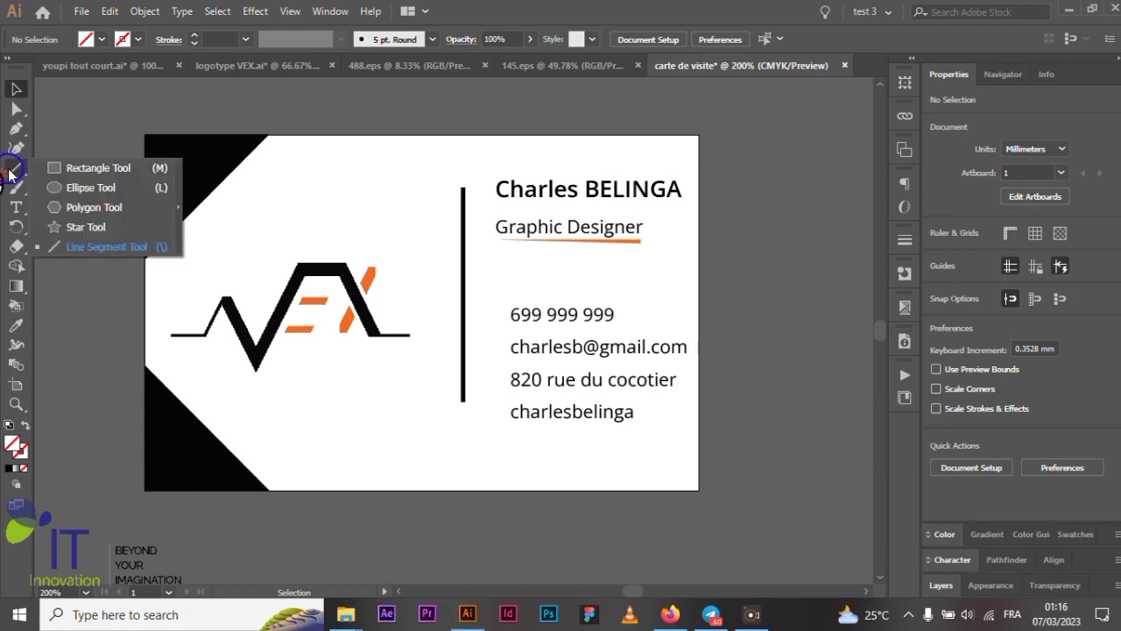
- Draw a rectangle covering the whole card
left_click(61, 171)
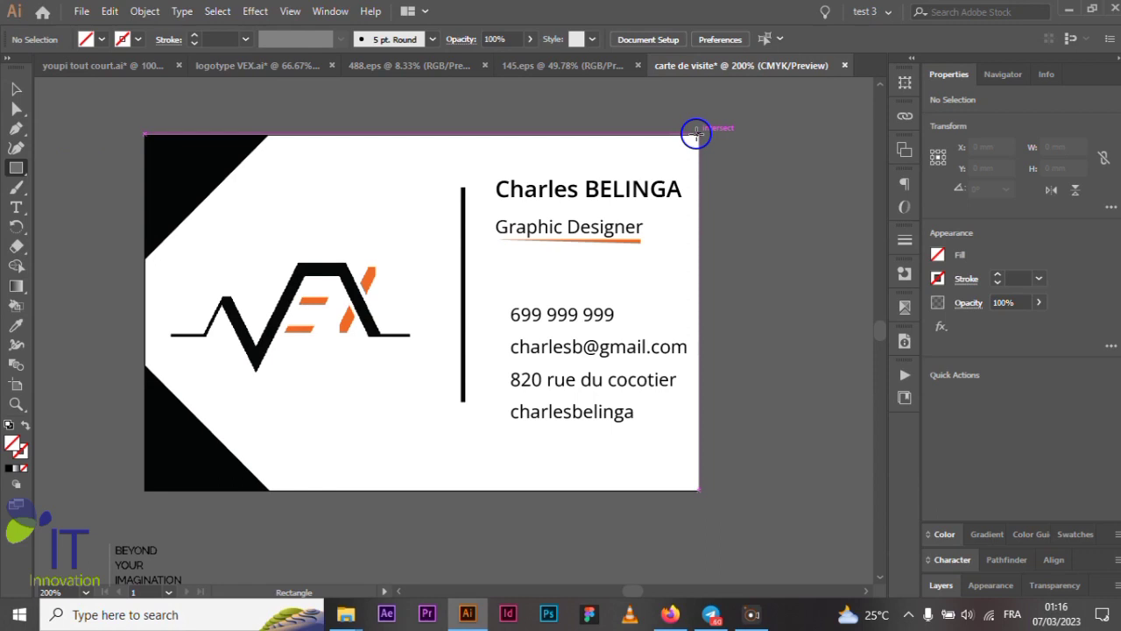
left_click_drag(696, 133, 147, 491)
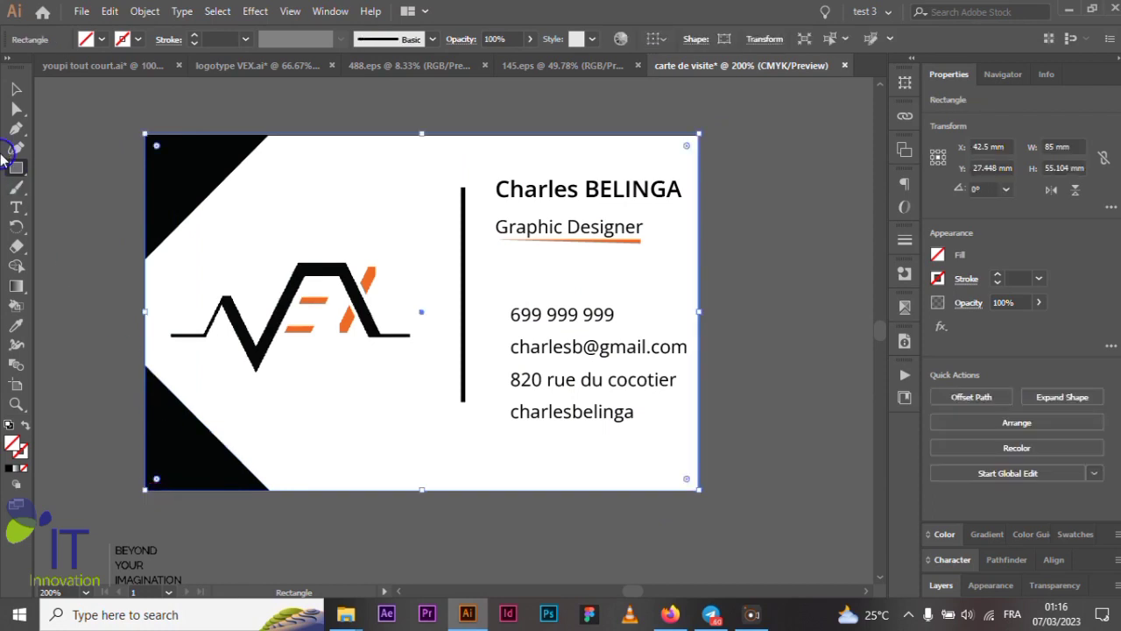
left_click(16, 89)
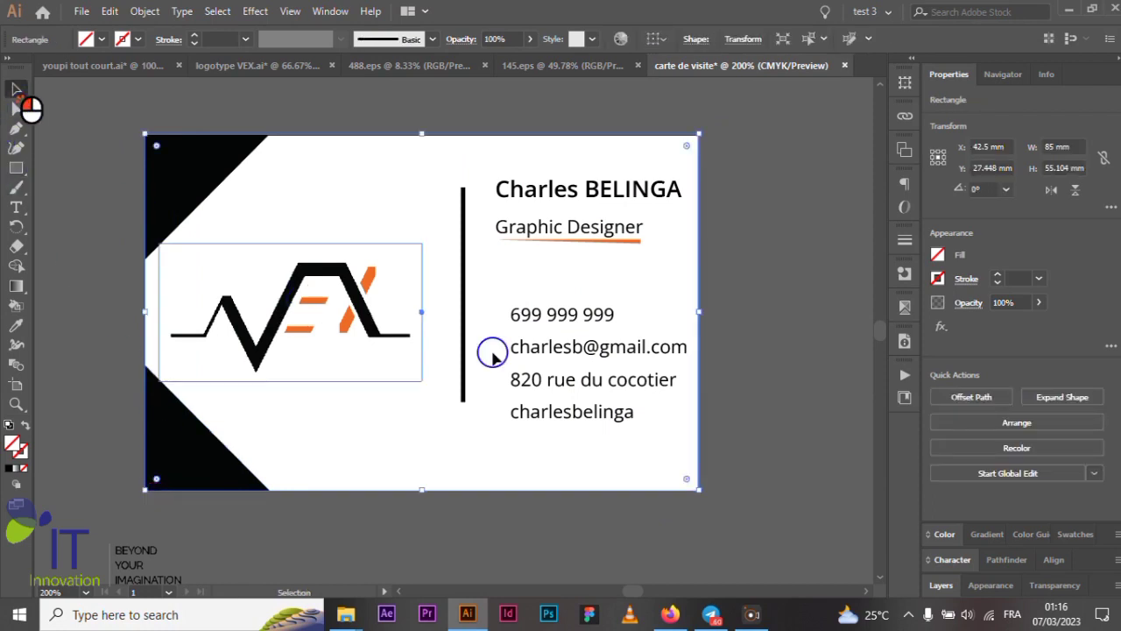
- Vertically centre the grouped text block against the card rectangle, then nudge the selection back into line
left_click(649, 201)
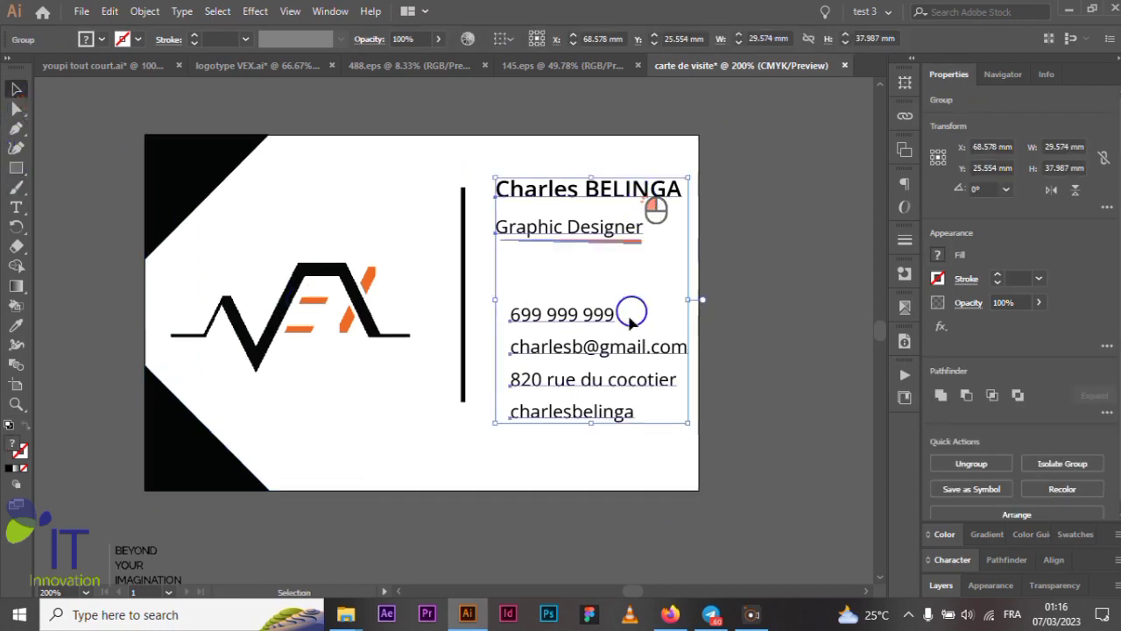
left_click(657, 140, "shift")
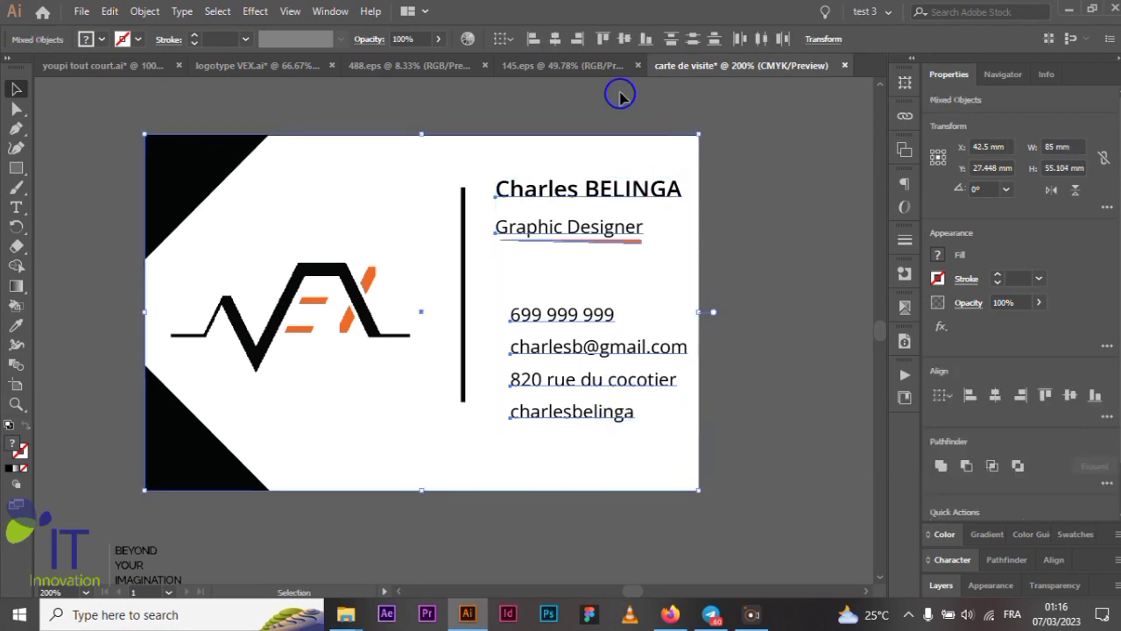
left_click(625, 40)
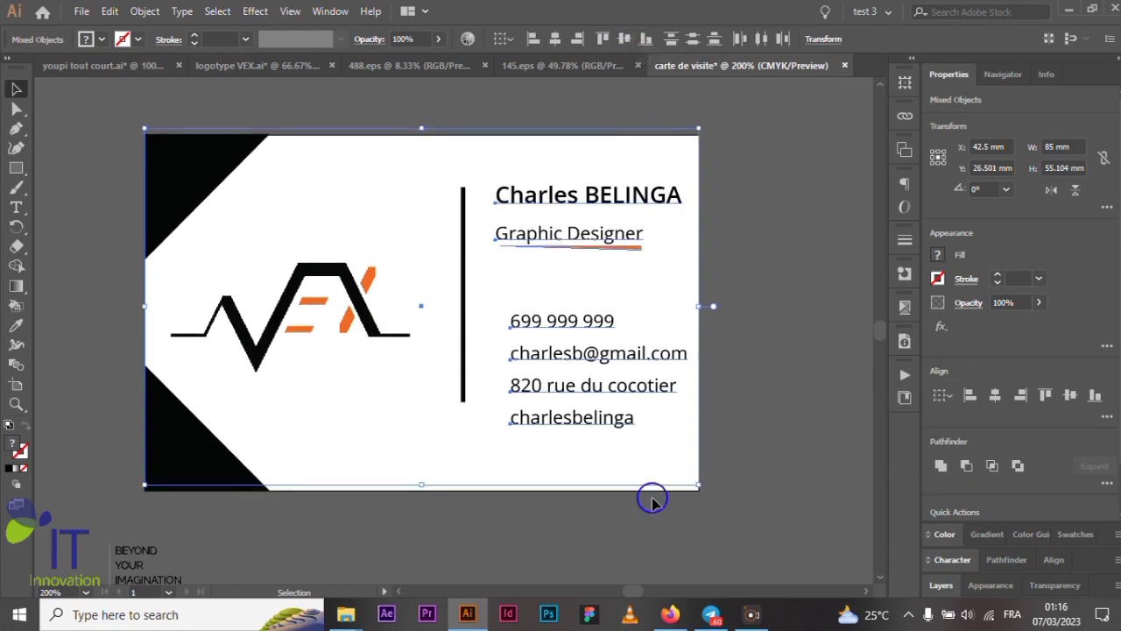
scroll(675, 430, "down", 2)
scroll(684, 471, "up", 3)
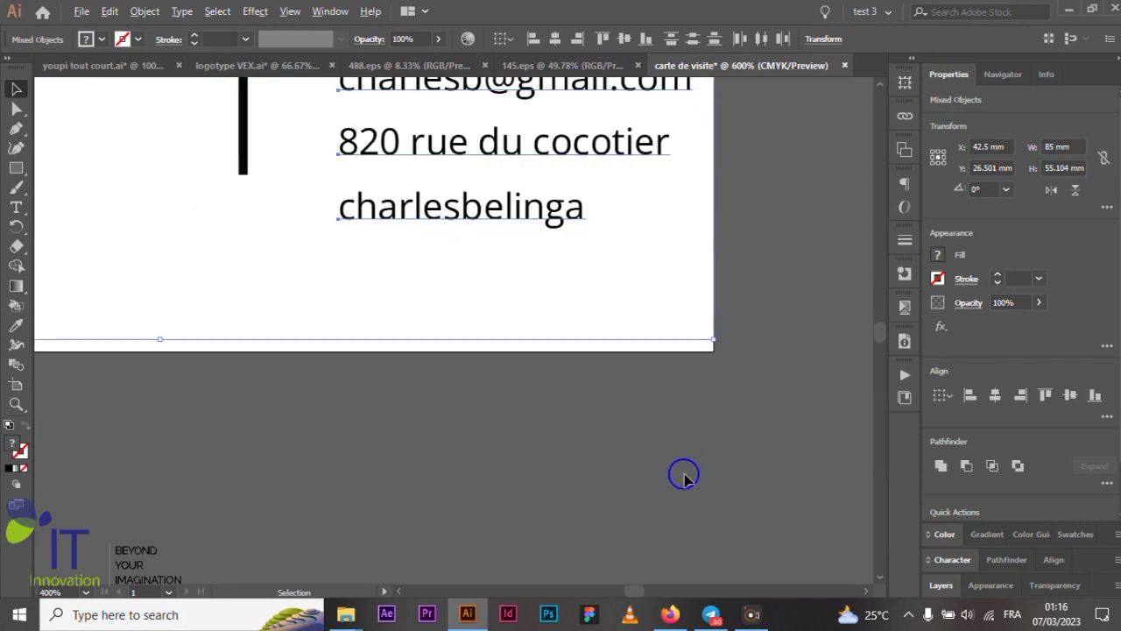
left_click_drag(622, 272, 621, 290)
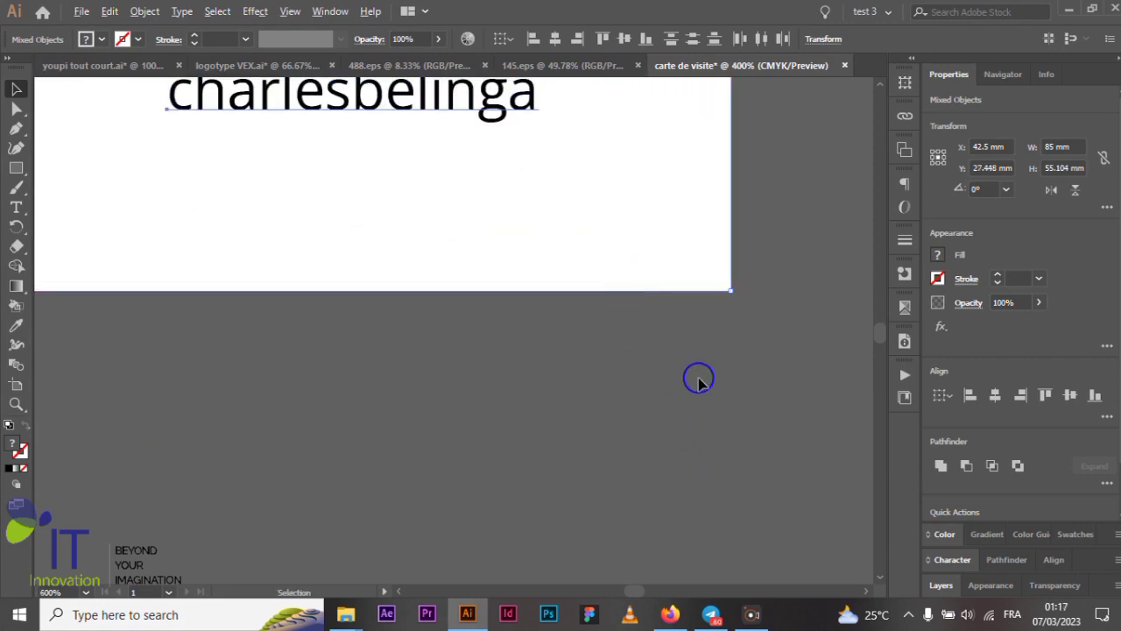
scroll(760, 289, "down", 3)
left_click(760, 289)
scroll(771, 289, "up", 3)
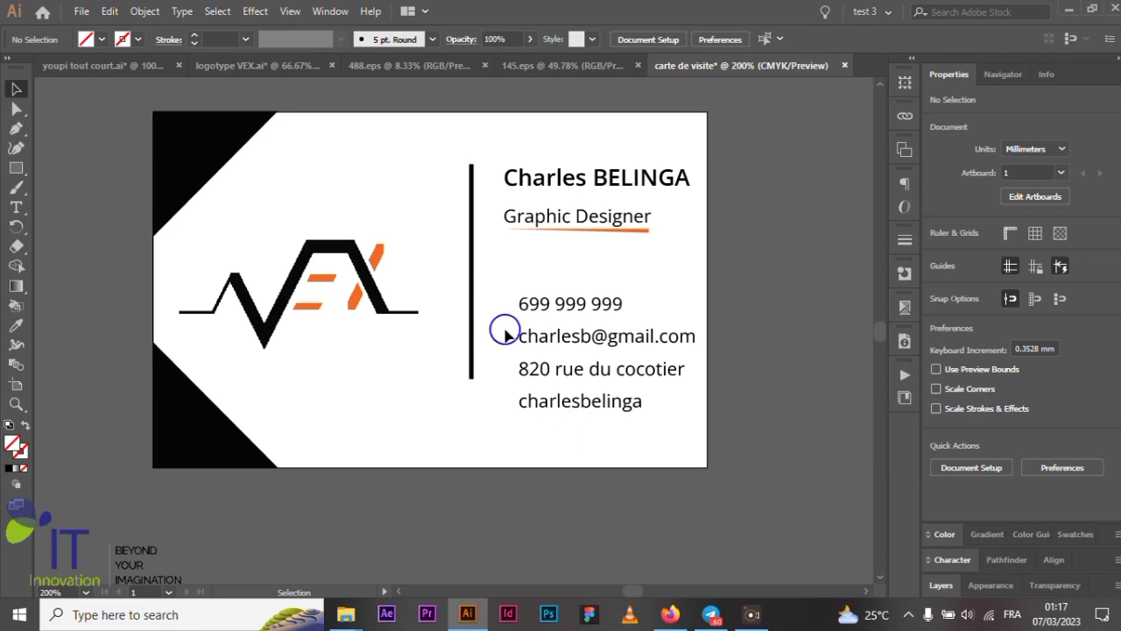
- Select the divider line with the card rectangle and vertically centre them
left_click(470, 262)
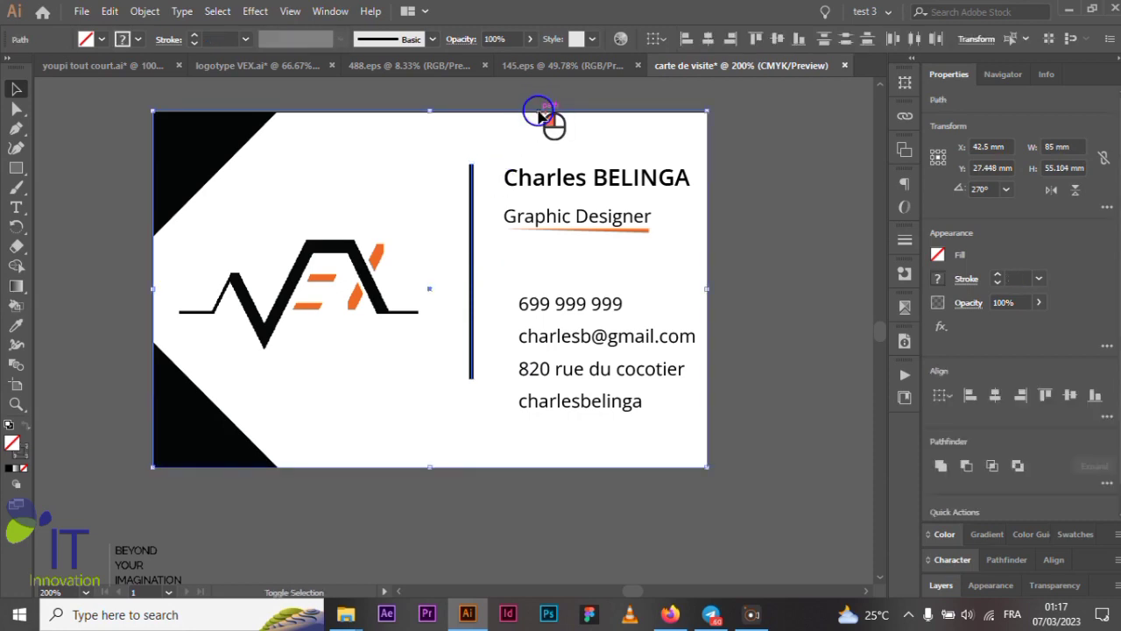
left_click(749, 194)
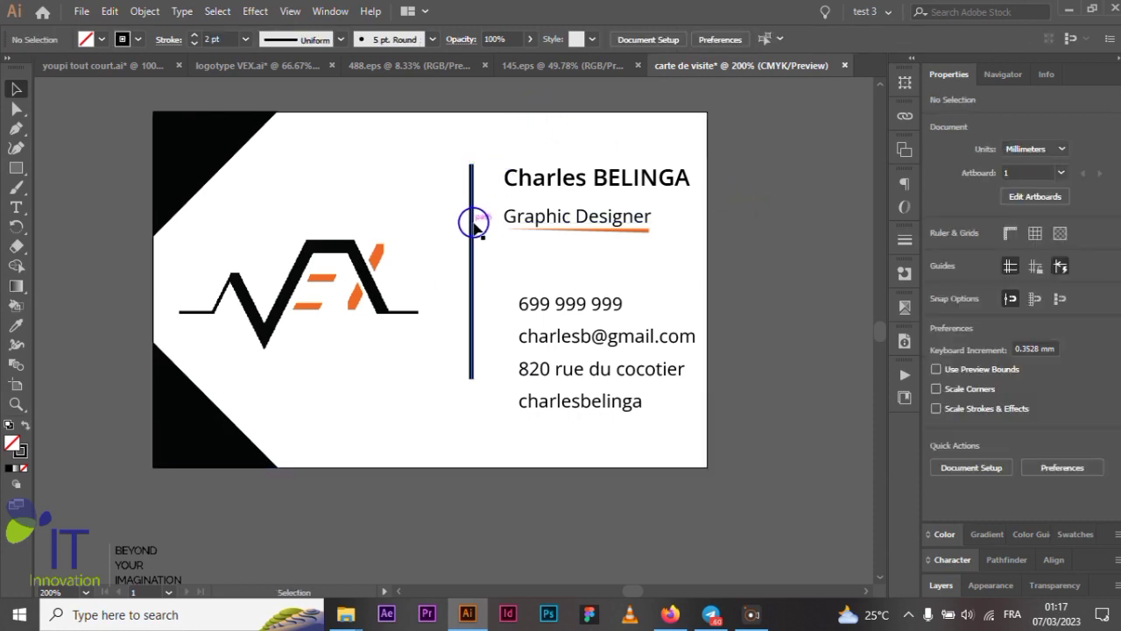
left_click(472, 228)
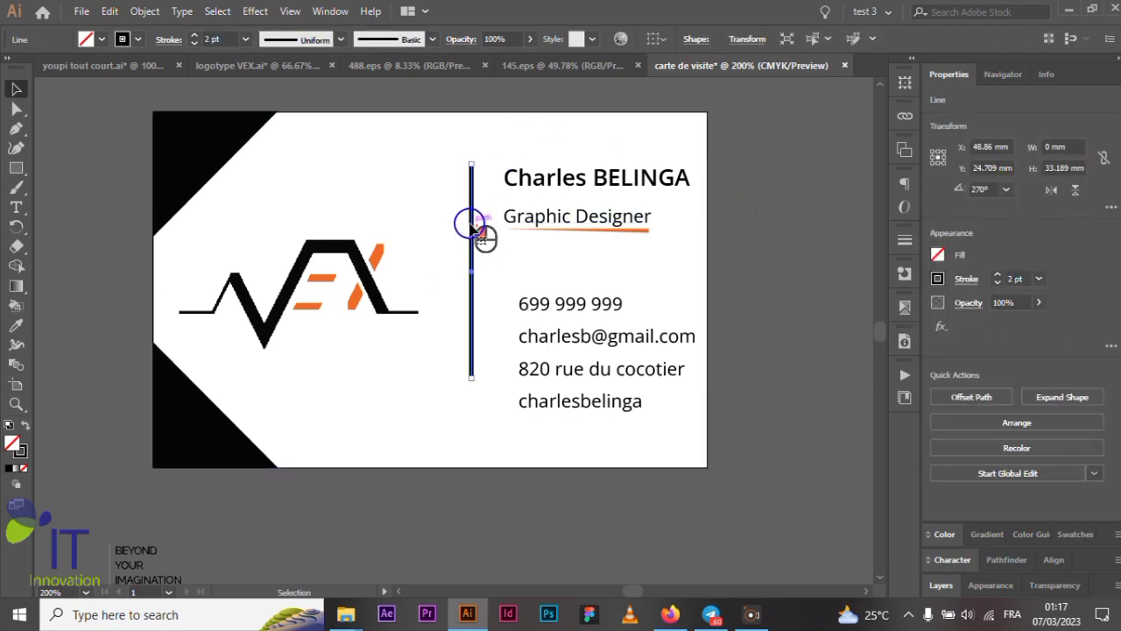
left_click(518, 114, "shift")
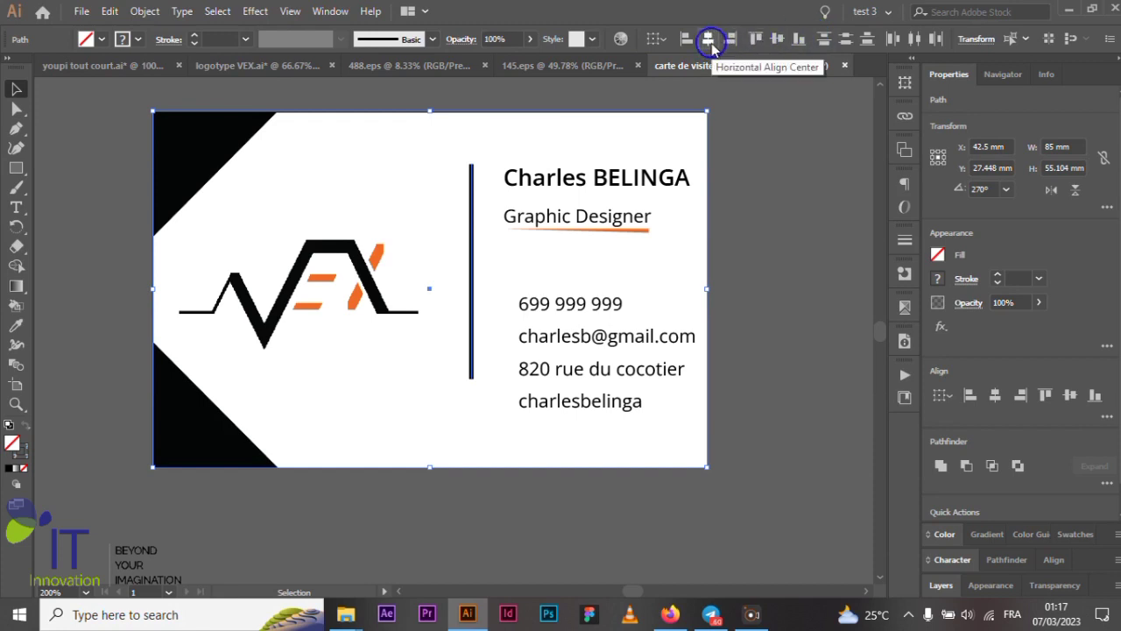
left_click(776, 38)
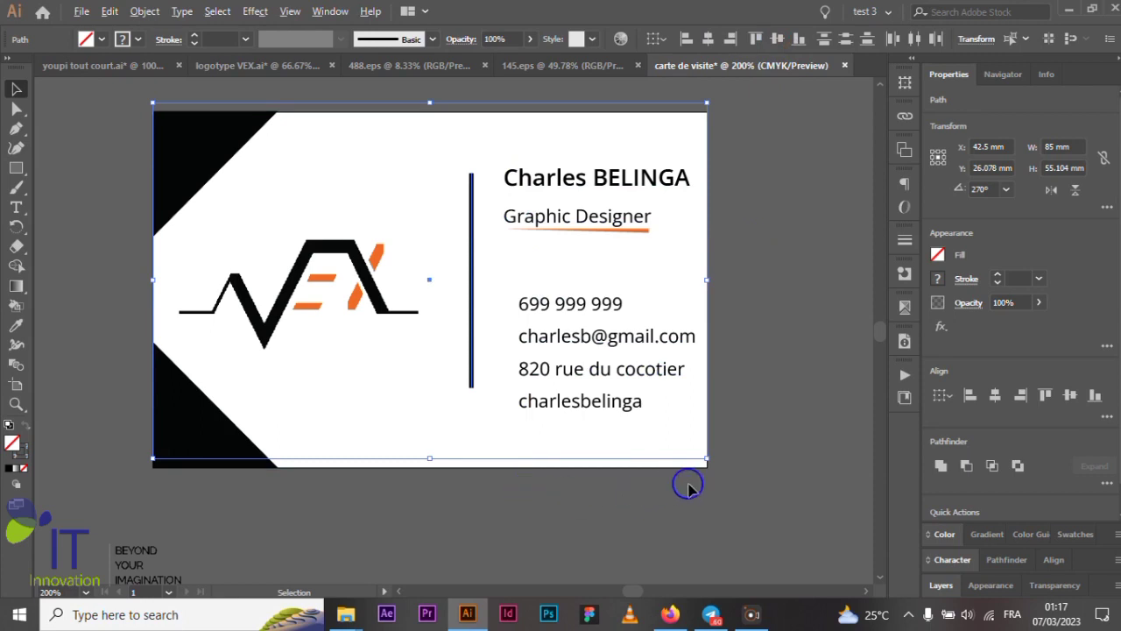
- Drag the card rectangle back down about 1.37 mm to line up with the artboard edges
scroll(763, 482, "up", 3)
scroll(565, 455, "up", 2)
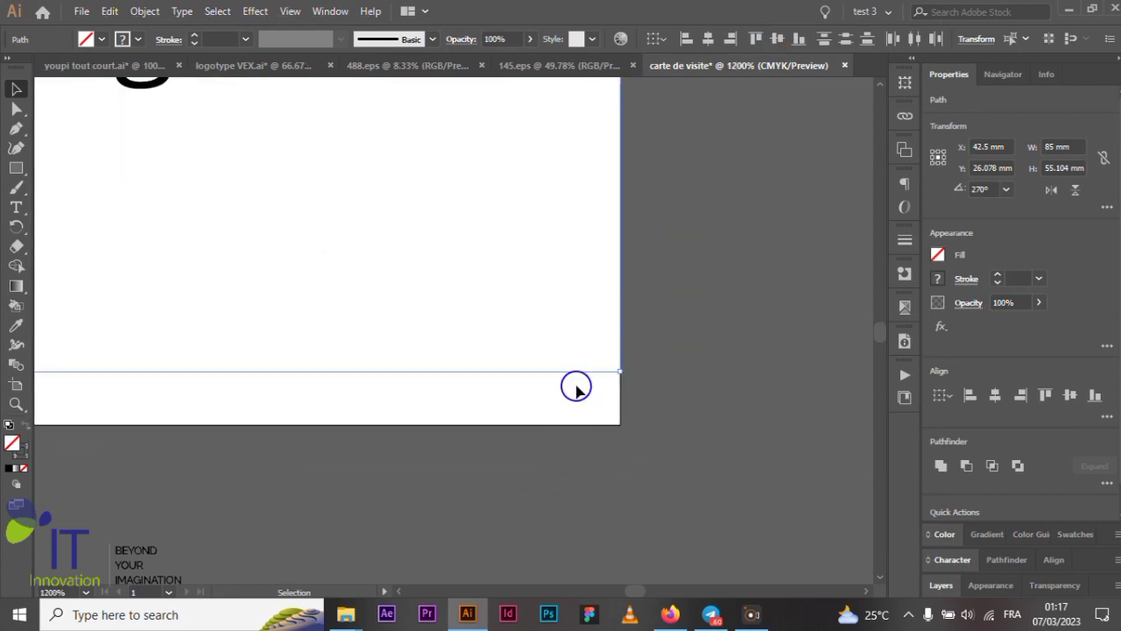
left_click_drag(583, 375, 579, 423)
scroll(721, 348, "down", 4)
scroll(721, 348, "down", 1)
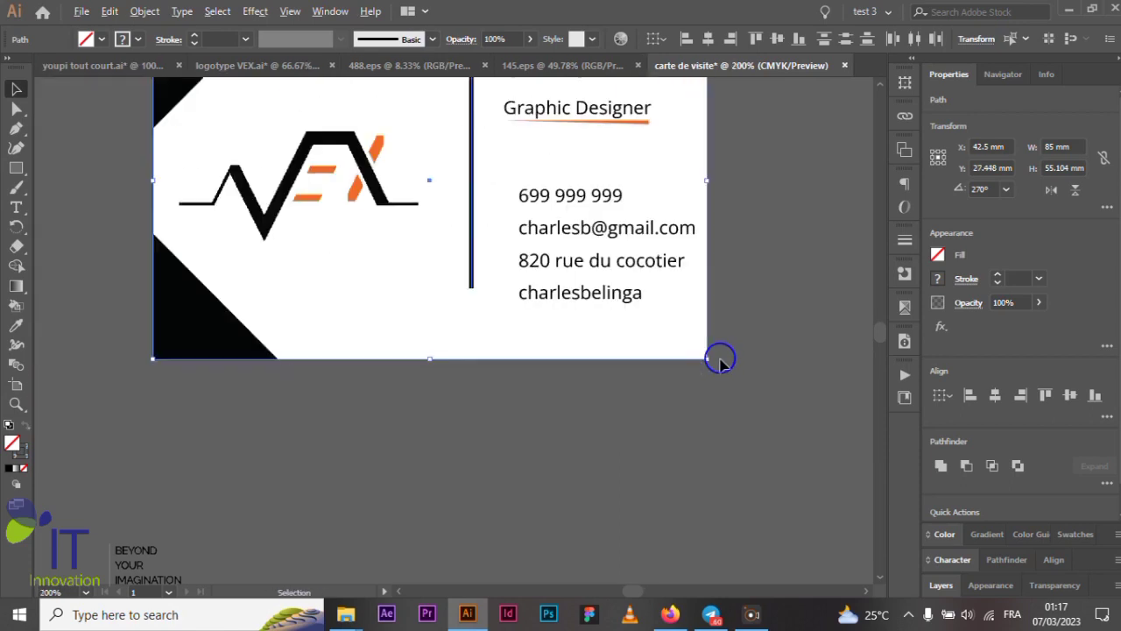
left_click(625, 446)
scroll(626, 442, "up", 3)
scroll(625, 439, "up", 1)
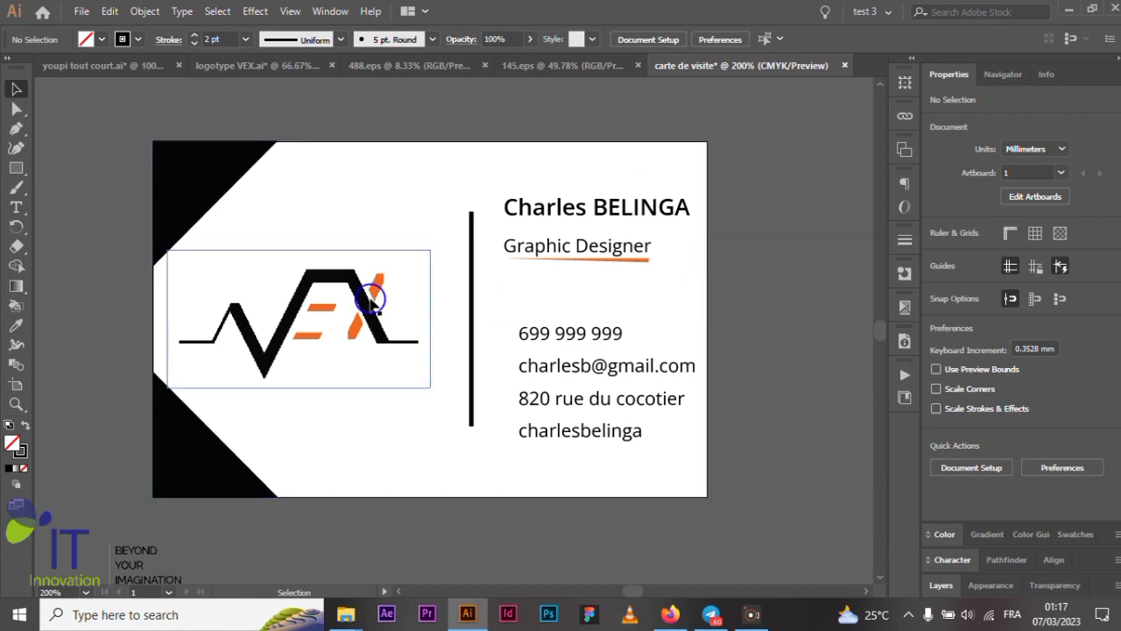
scroll(394, 276, "down", 1)
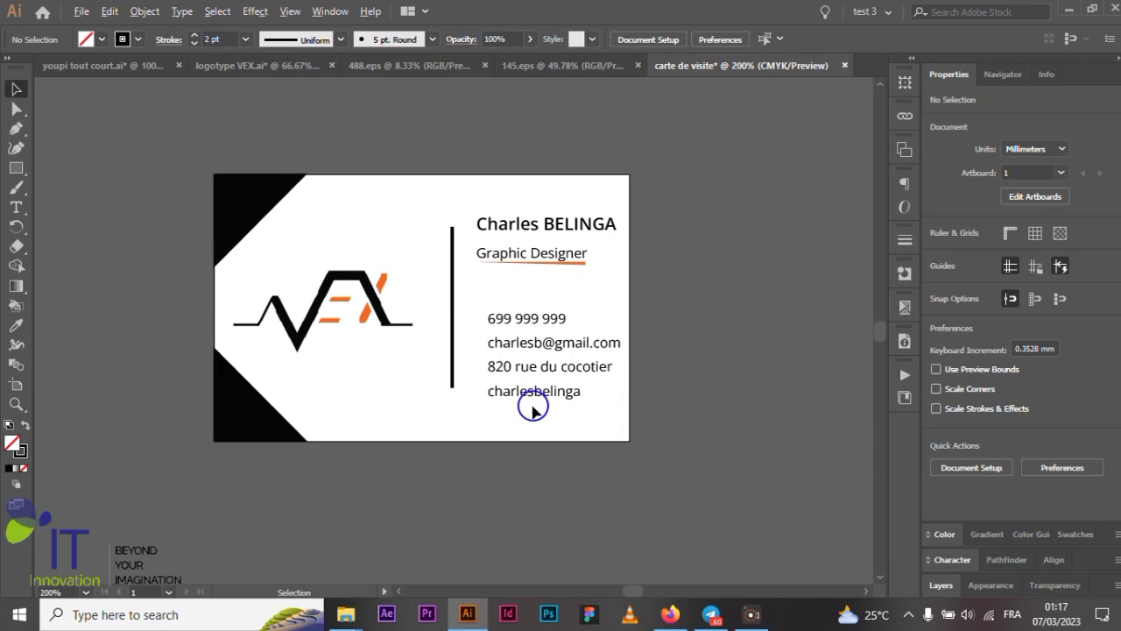
scroll(531, 408, "up", 1)
scroll(711, 326, "up", 1)
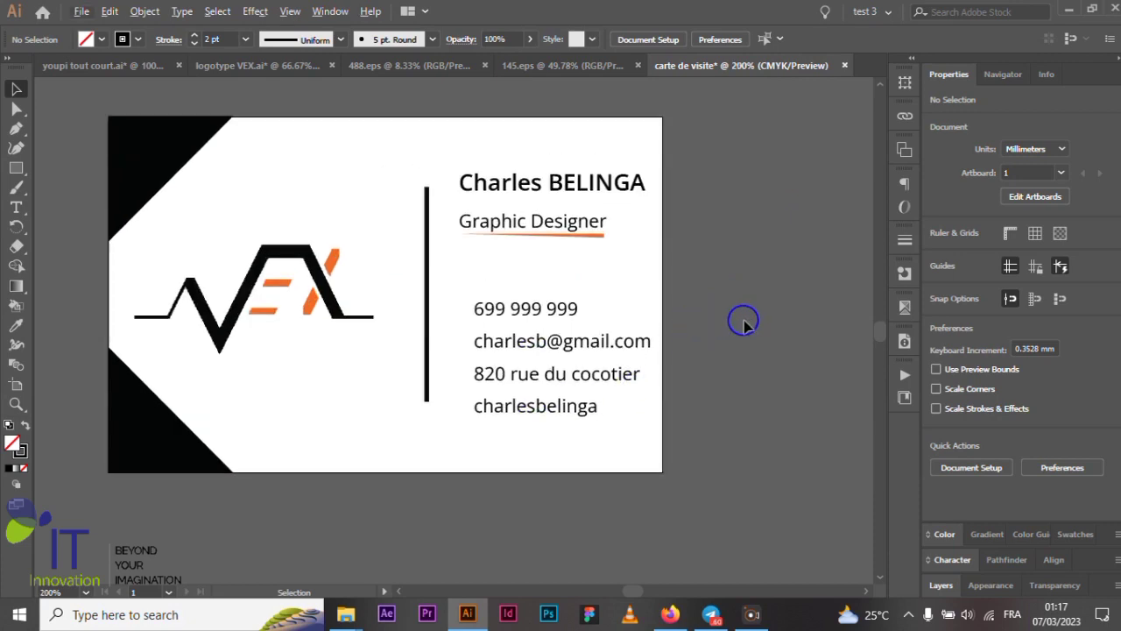
scroll(743, 324, "down", 1)
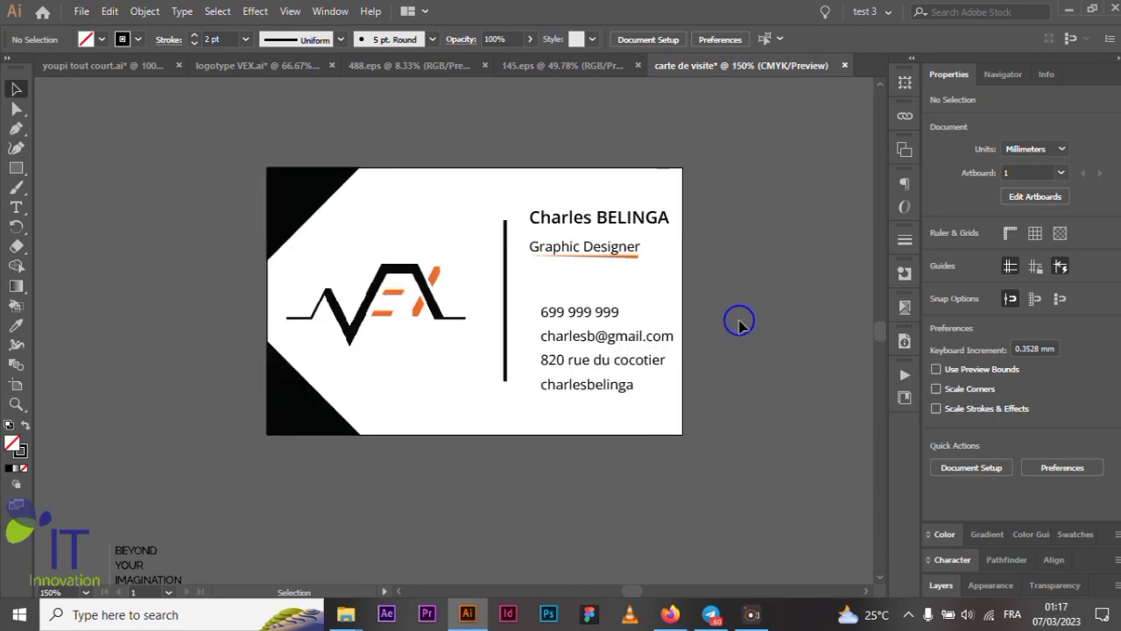
scroll(657, 334, "up", 1)
scroll(642, 338, "up", 1)
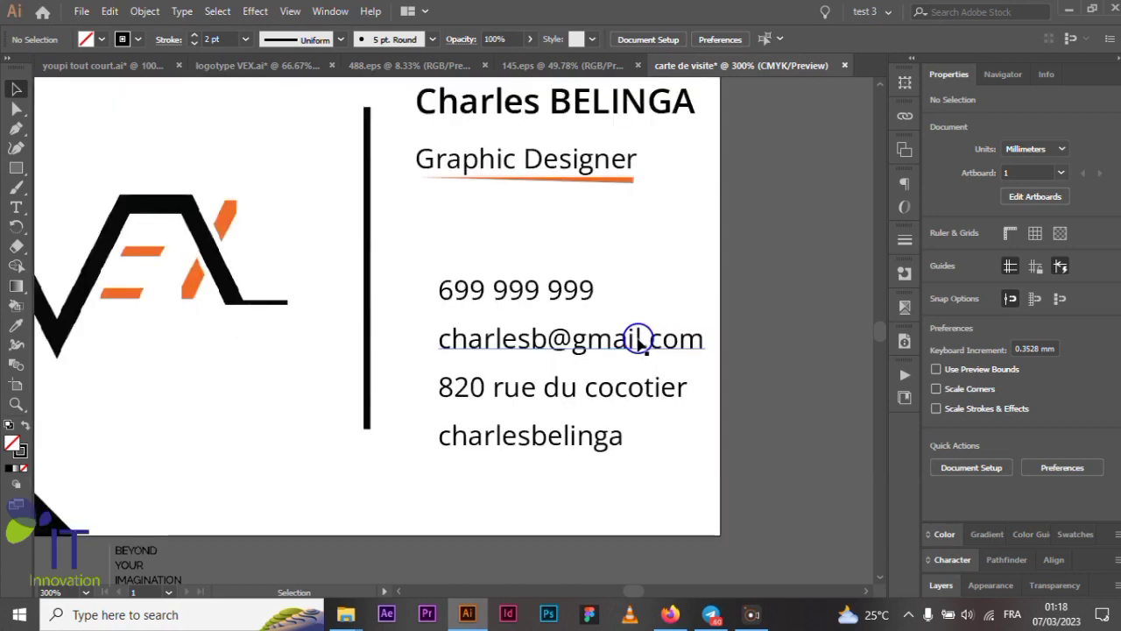
scroll(656, 343, "down", 1)
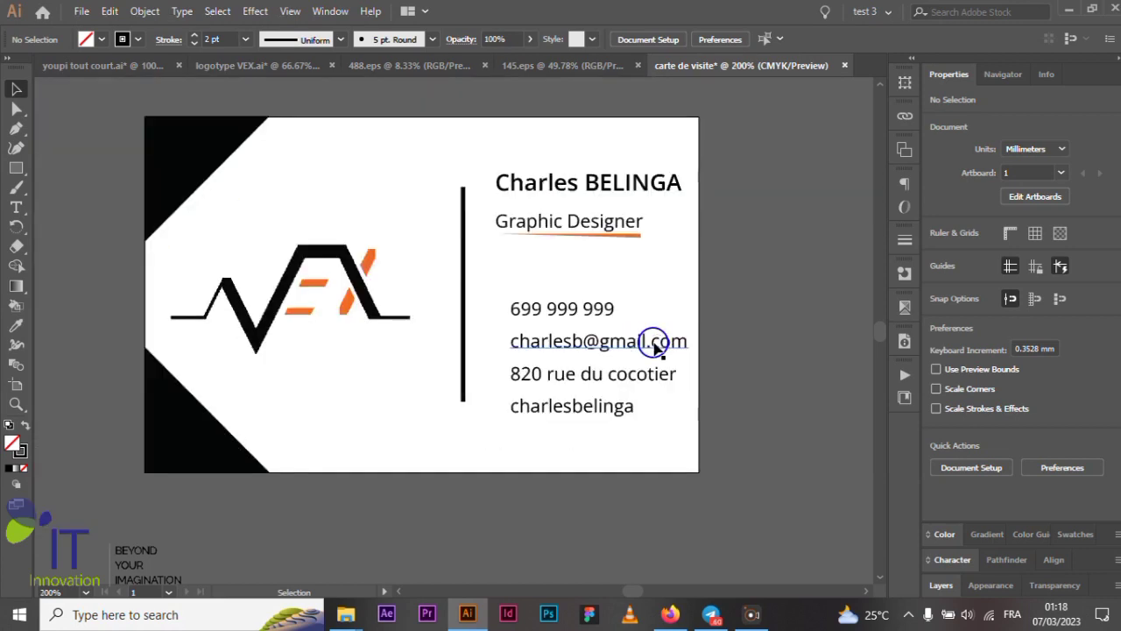
scroll(655, 343, "up", 1)
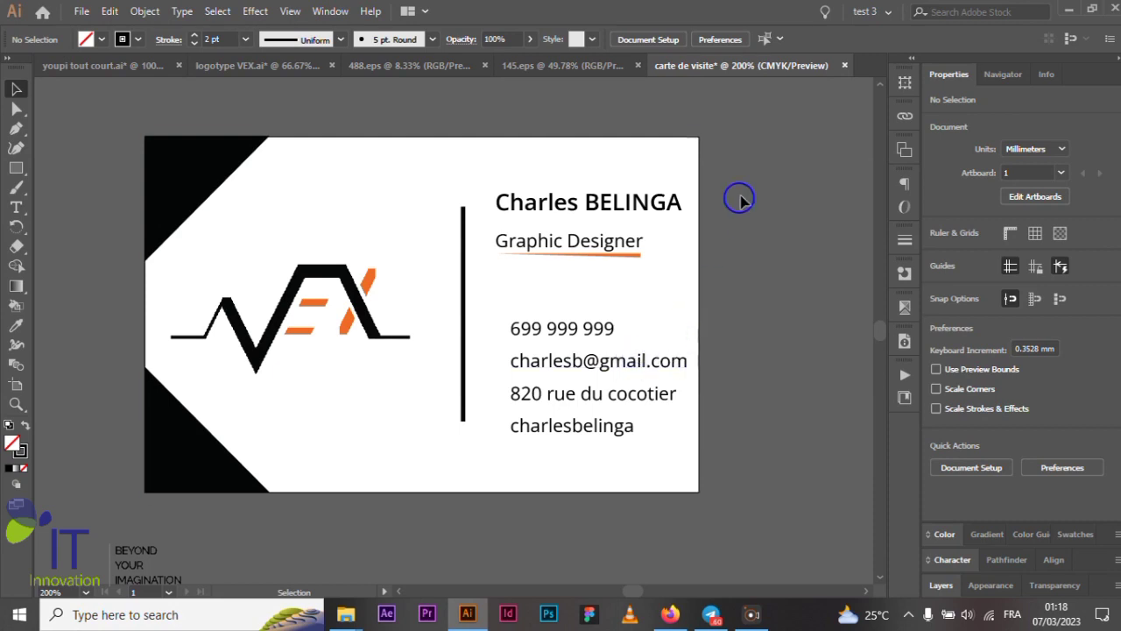
- Browse the social media and coloured icon sheets to find the teal phone icon
left_click(569, 70)
scroll(769, 214, "down", 3)
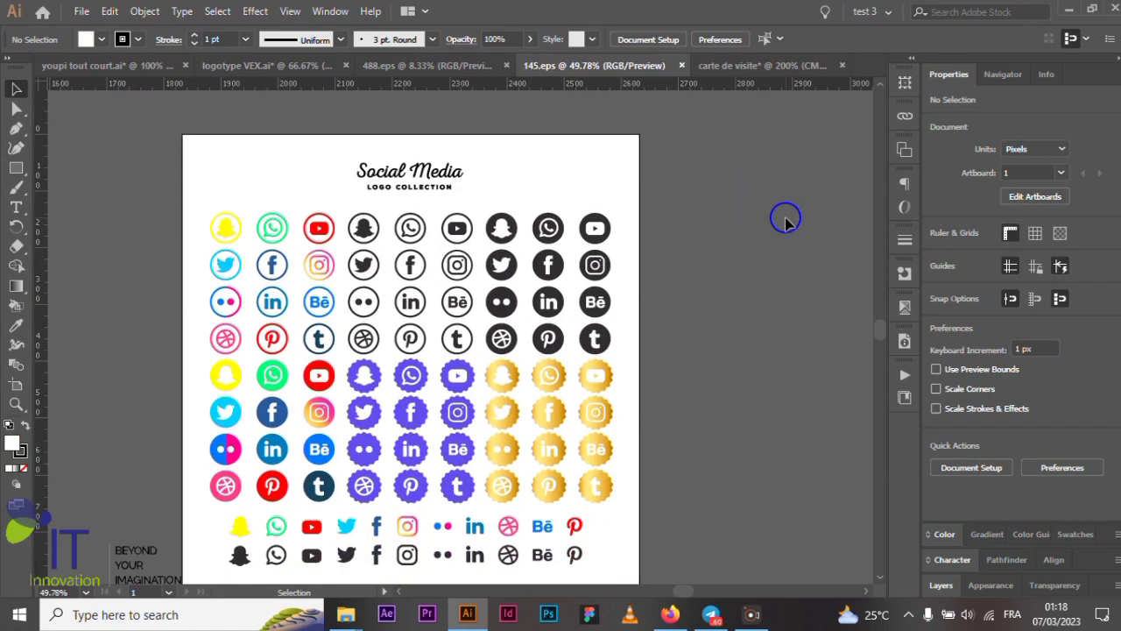
scroll(786, 213, "down", 2)
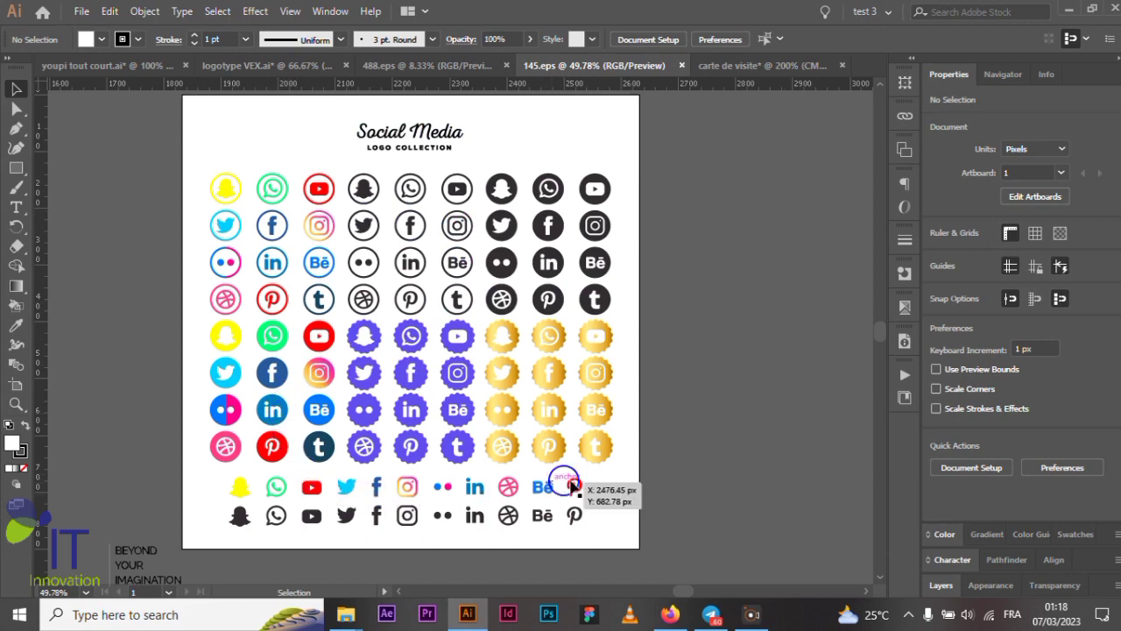
left_click(438, 66)
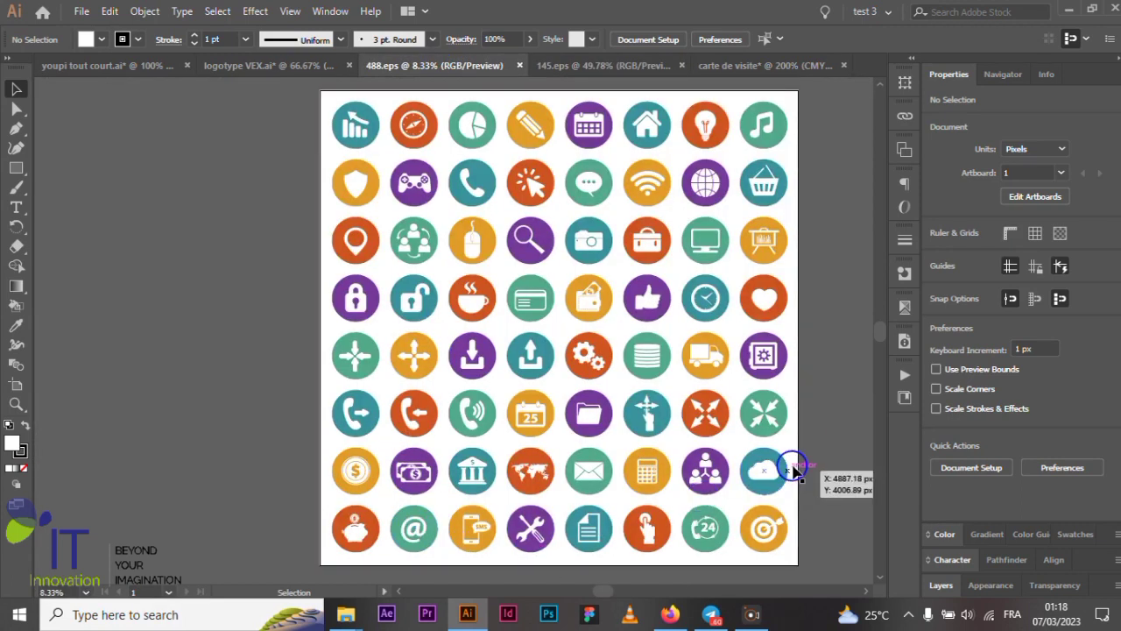
scroll(796, 435, "down", 1)
scroll(803, 435, "up", 2)
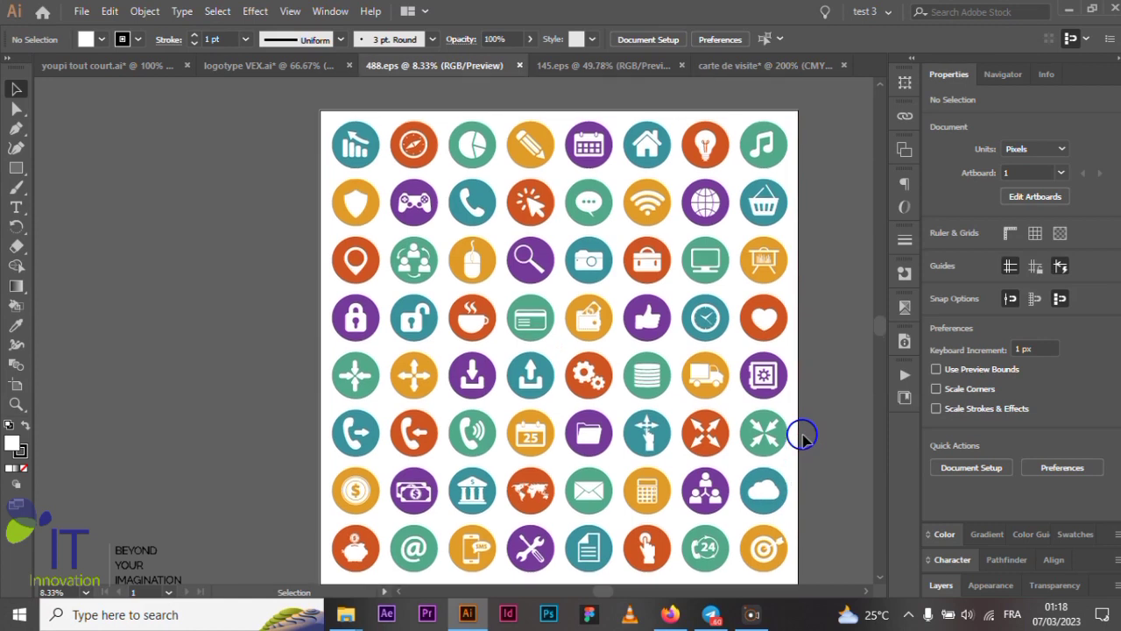
scroll(803, 435, "down", 1)
scroll(507, 173, "up", 3)
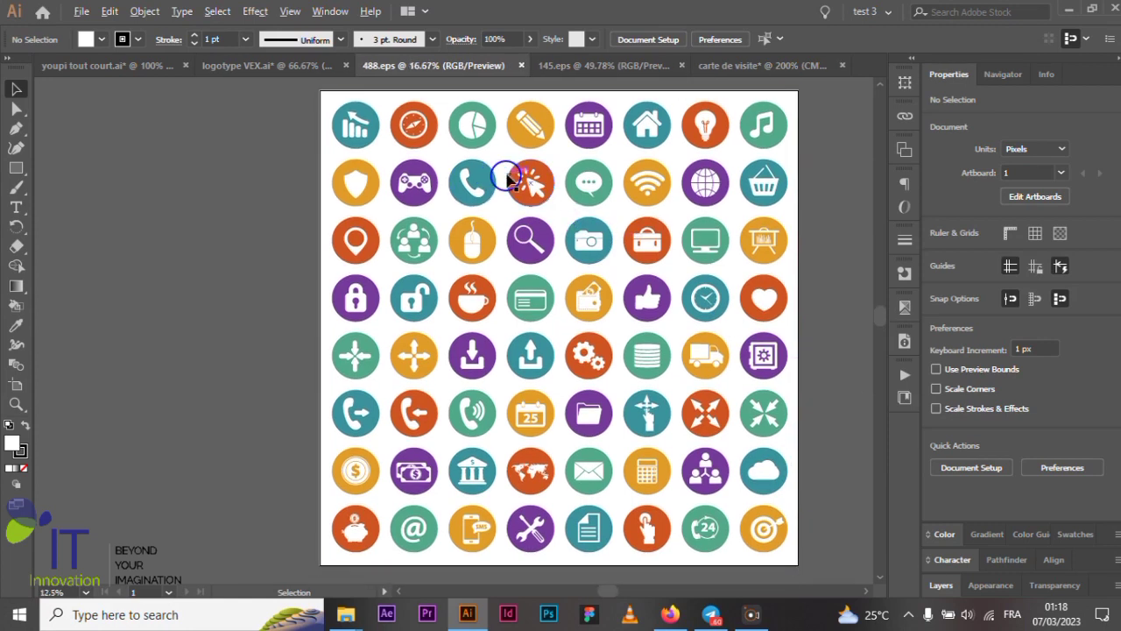
- Paste the lone teal circle onto the card, delete it, then select circle plus handset
left_click(422, 204)
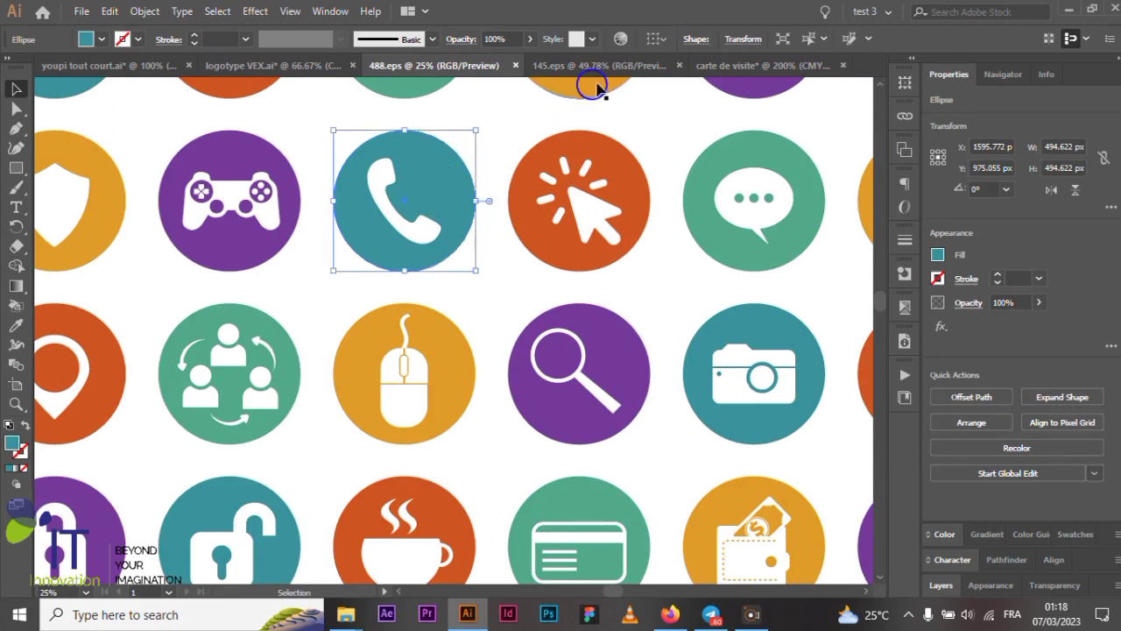
left_click(723, 68)
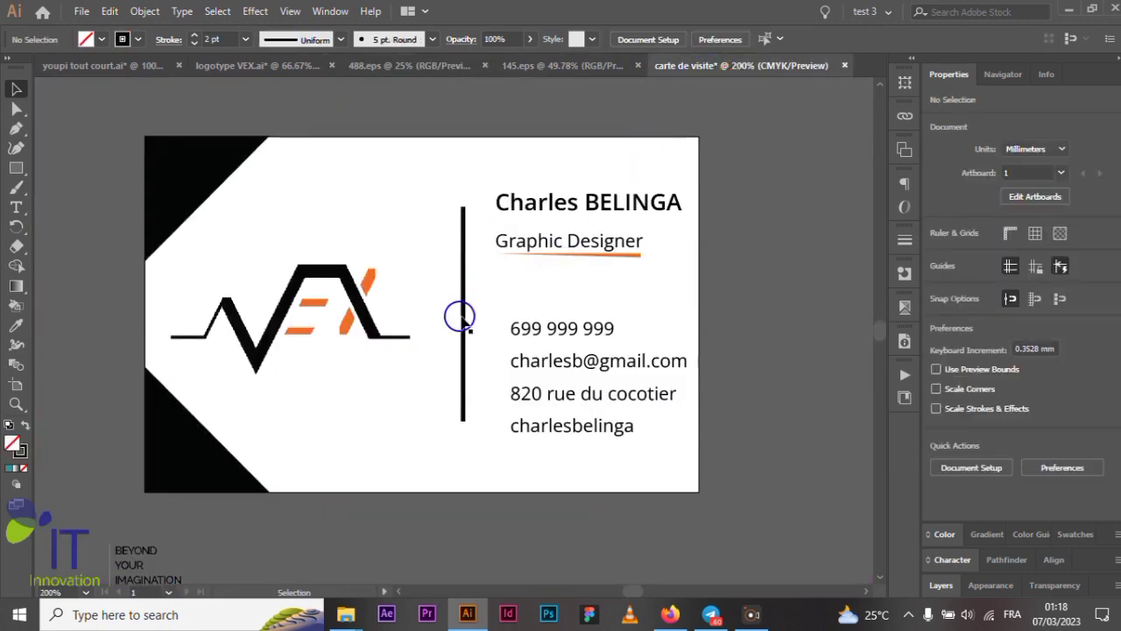
scroll(514, 333, "up", 4)
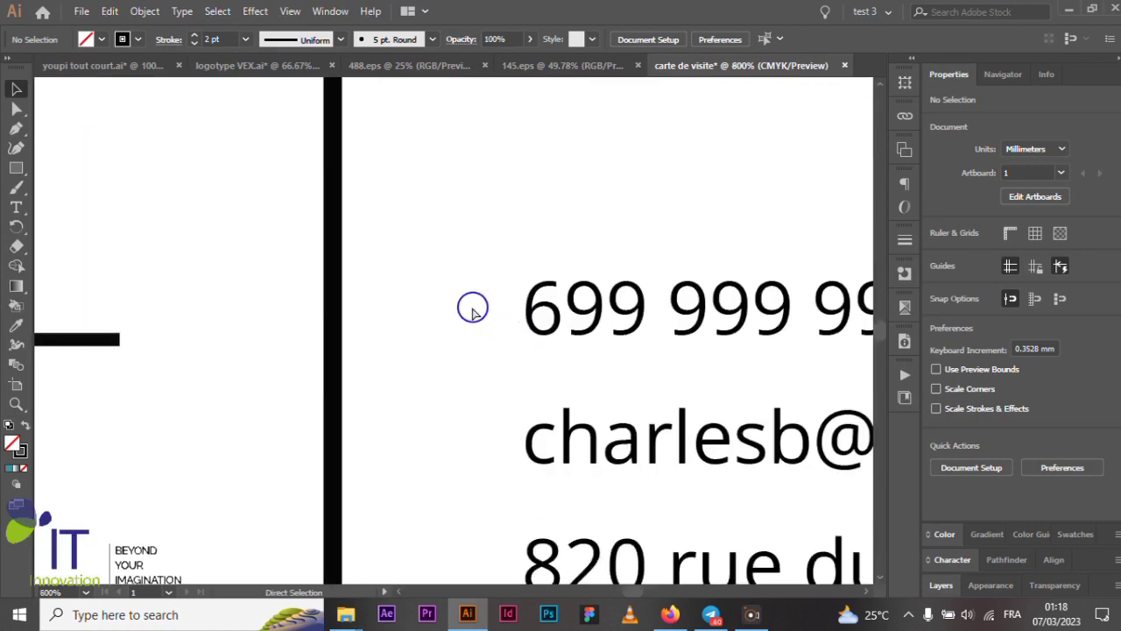
key("ctrl+v")
scroll(472, 308, "down", 9)
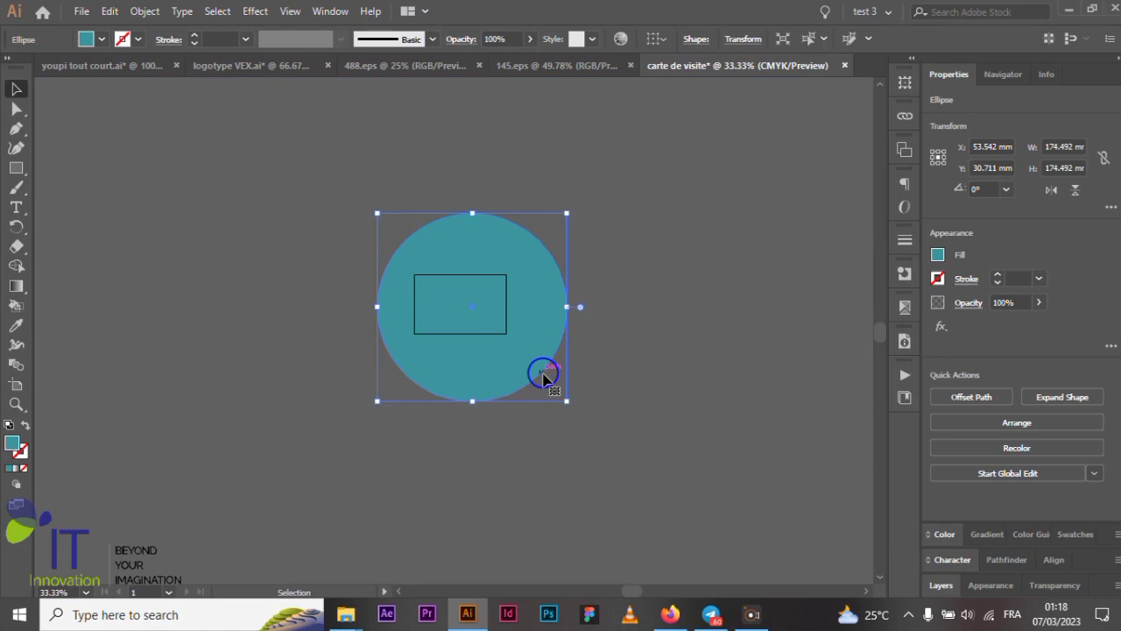
key("Delete")
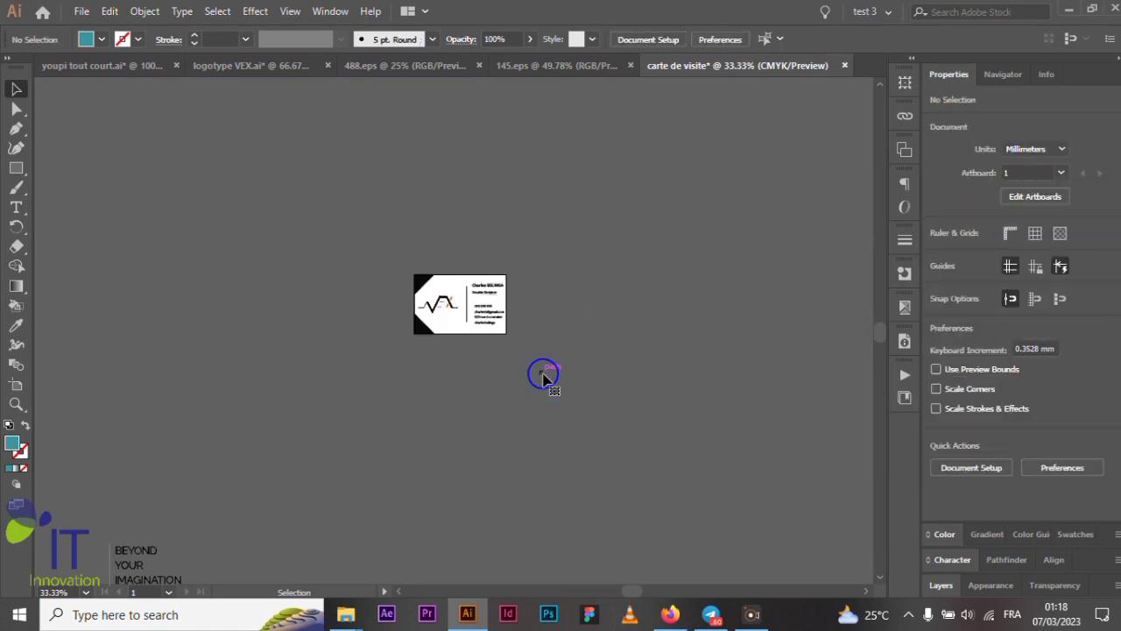
left_click(392, 66)
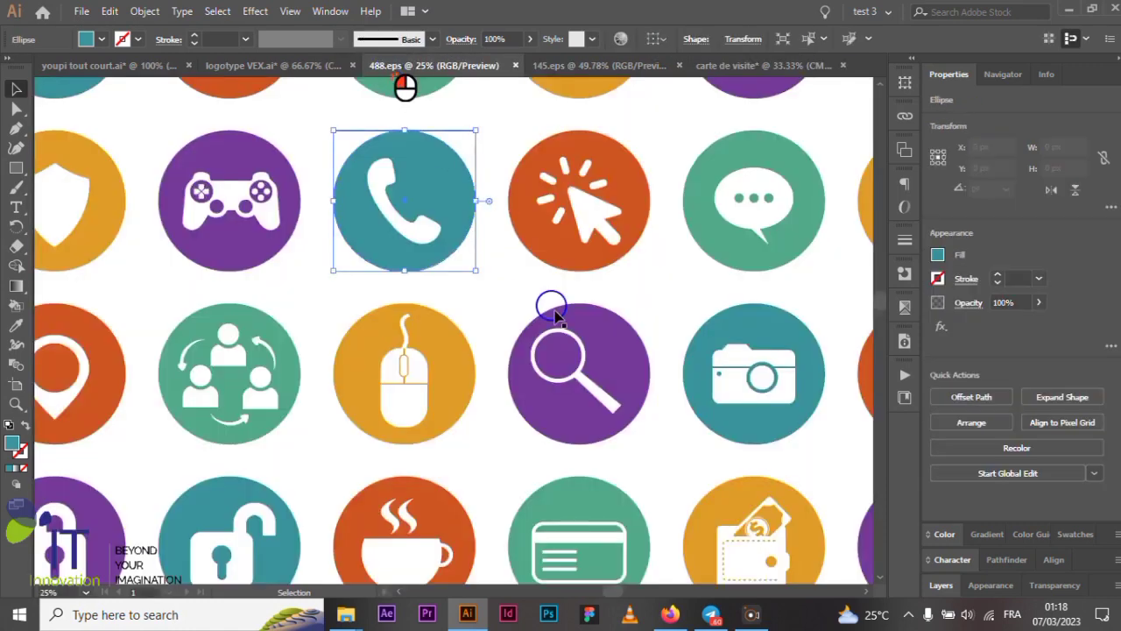
left_click(438, 236, "shift")
- Copy the whole phone icon onto the card and shrink it to about 34 mm
key("a")
key("v")
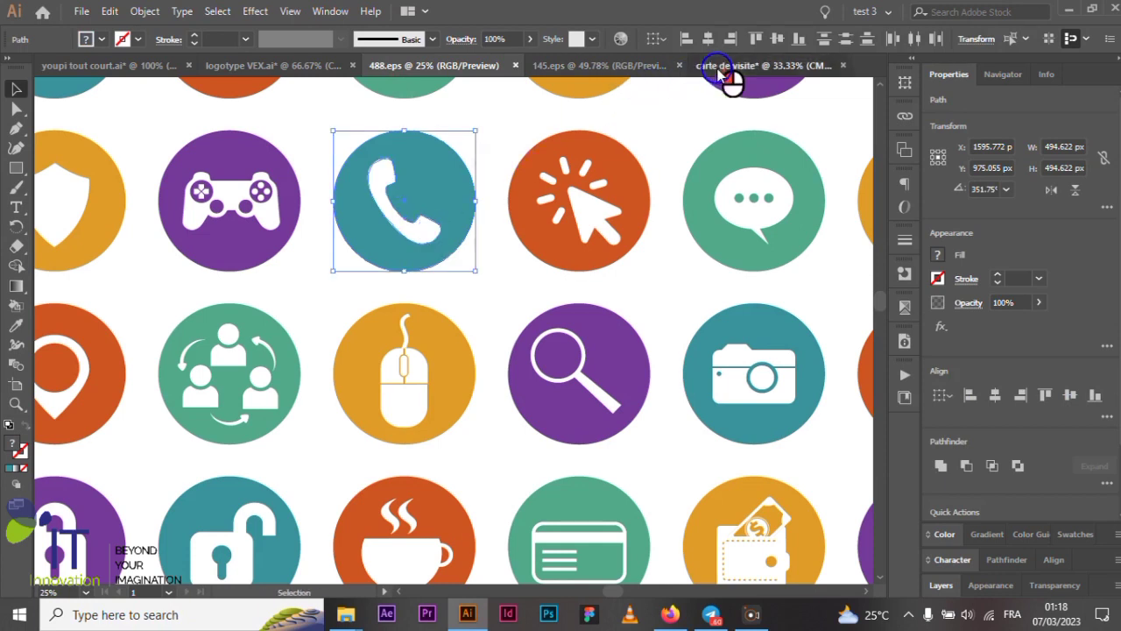
left_click(718, 73)
scroll(455, 368, "up", 3)
scroll(455, 368, "up", 1)
left_click(466, 307)
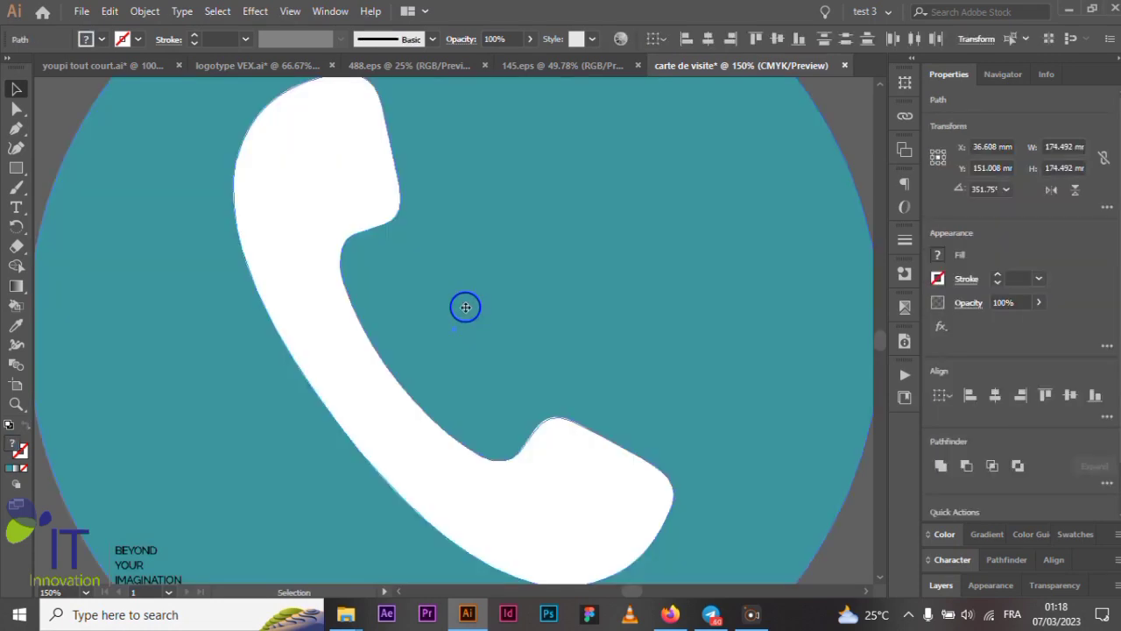
scroll(465, 308, "down", 2)
left_click_drag(269, 130, 392, 281)
- Group the phone icon's circle and handset together
scroll(481, 325, "up", 4)
scroll(481, 325, "down", 1)
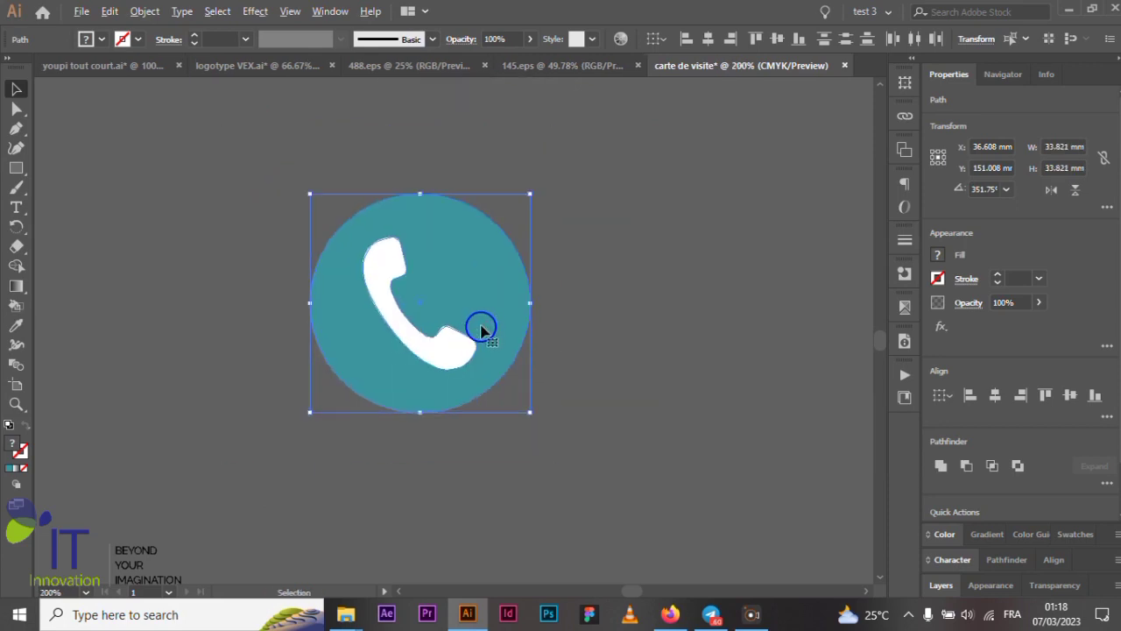
key("a")
key("v")
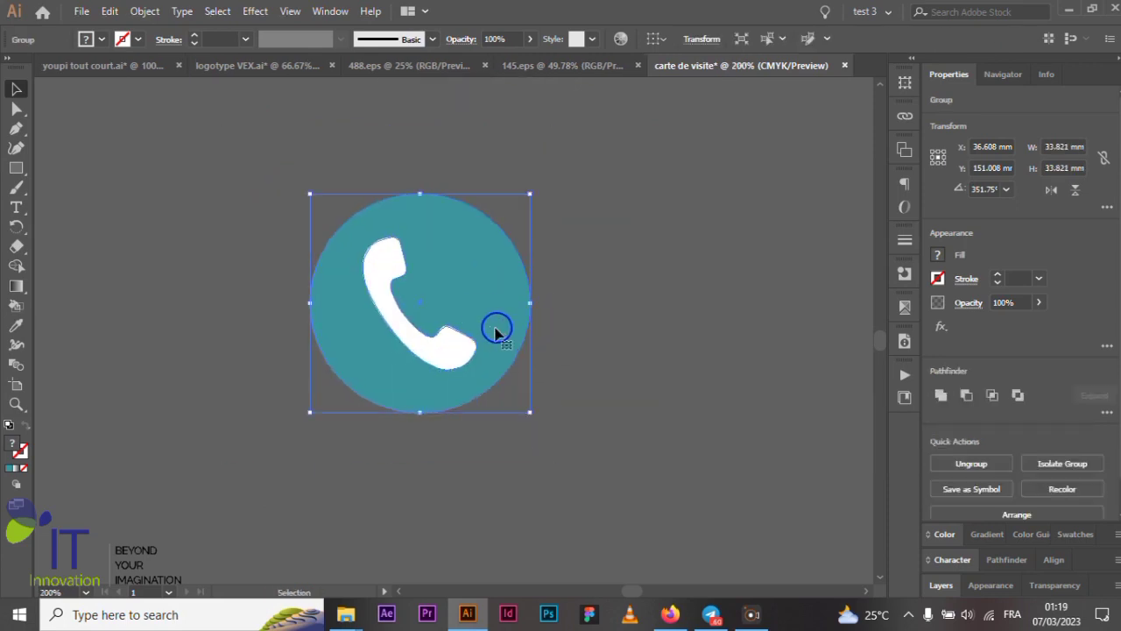
scroll(497, 331, "down", 2)
scroll(493, 338, "up", 1)
- Move the phone icon beside 699 999 999 and shrink it to about 3.6 mm
left_click_drag(501, 371, 508, 213)
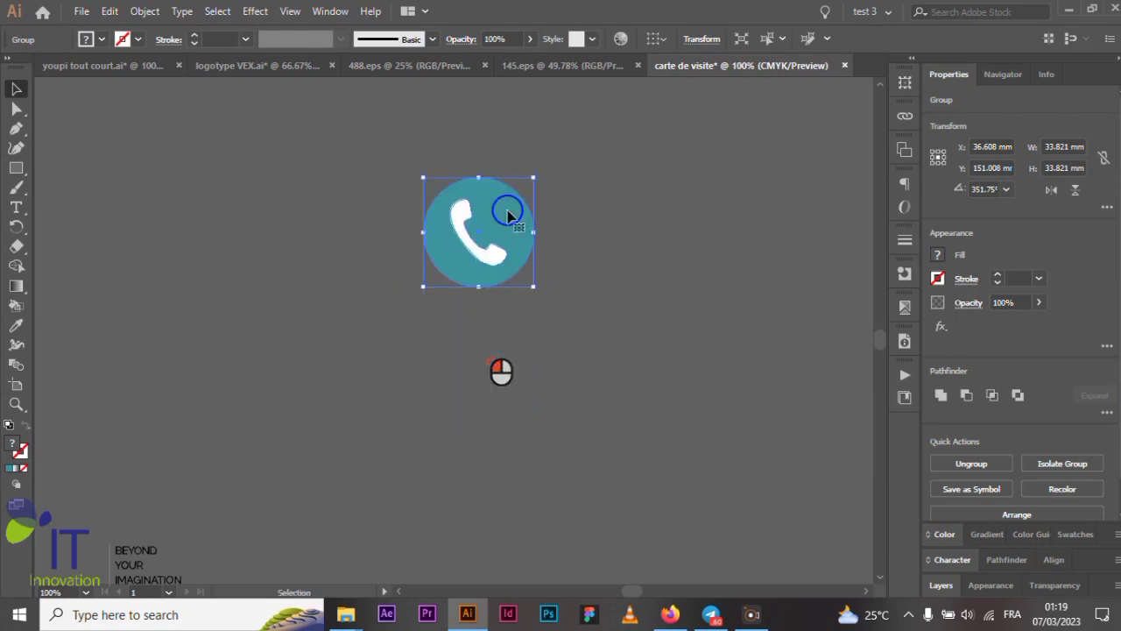
scroll(503, 213, "up", 3)
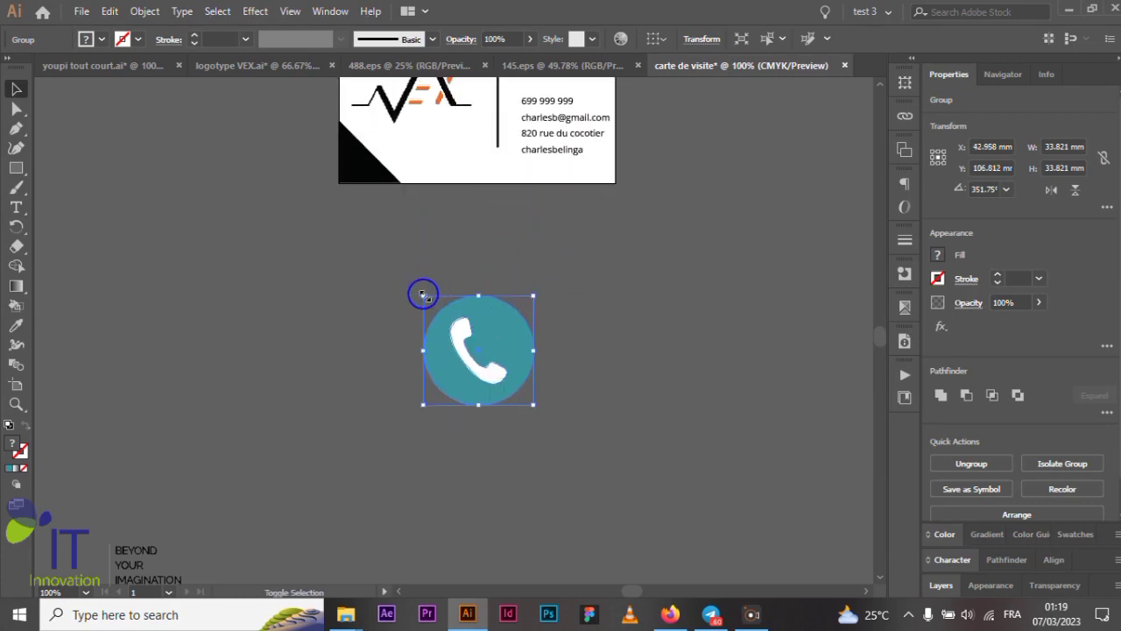
left_click_drag(423, 295, 458, 332)
scroll(464, 351, "up", 1)
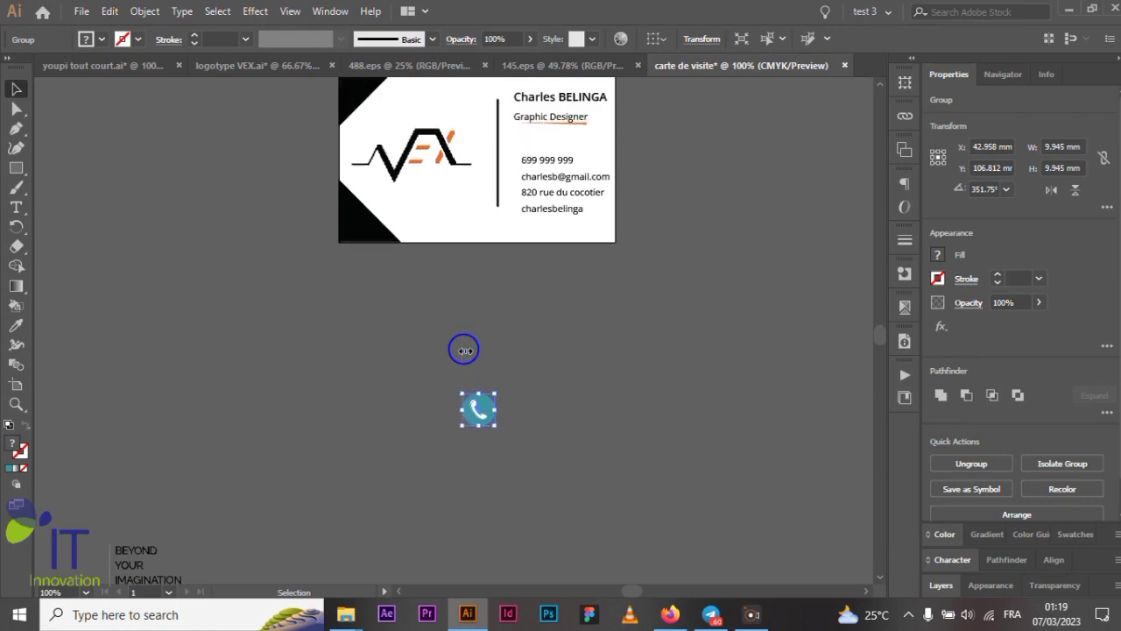
left_click_drag(488, 415, 515, 162)
scroll(516, 162, "up", 5)
scroll(522, 162, "up", 1)
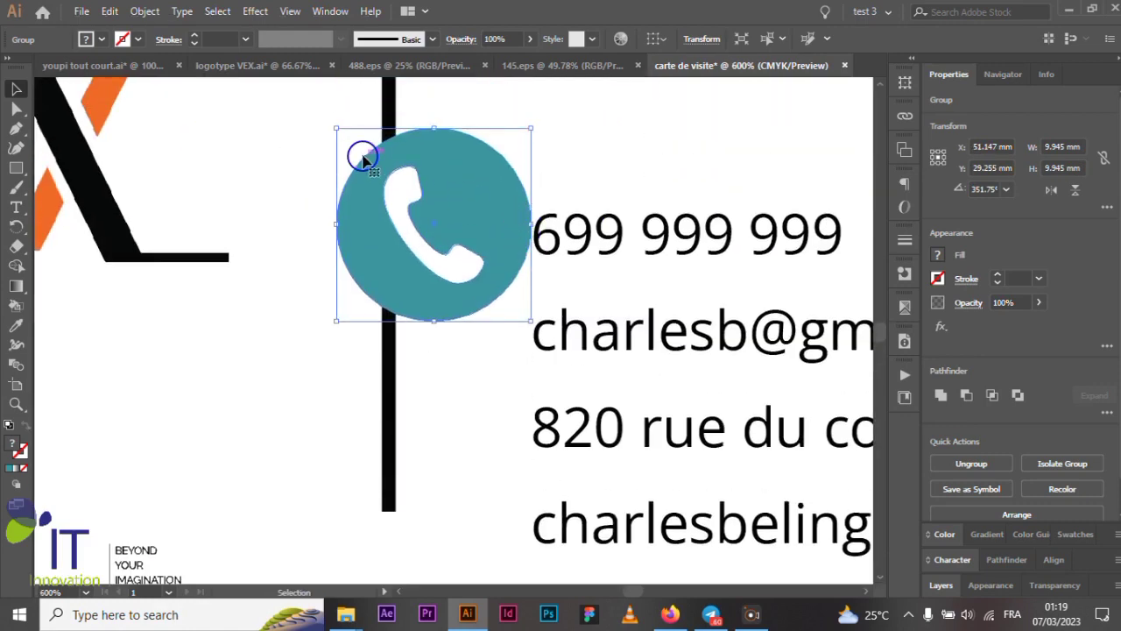
left_click_drag(333, 124, 478, 229)
scroll(477, 230, "up", 2)
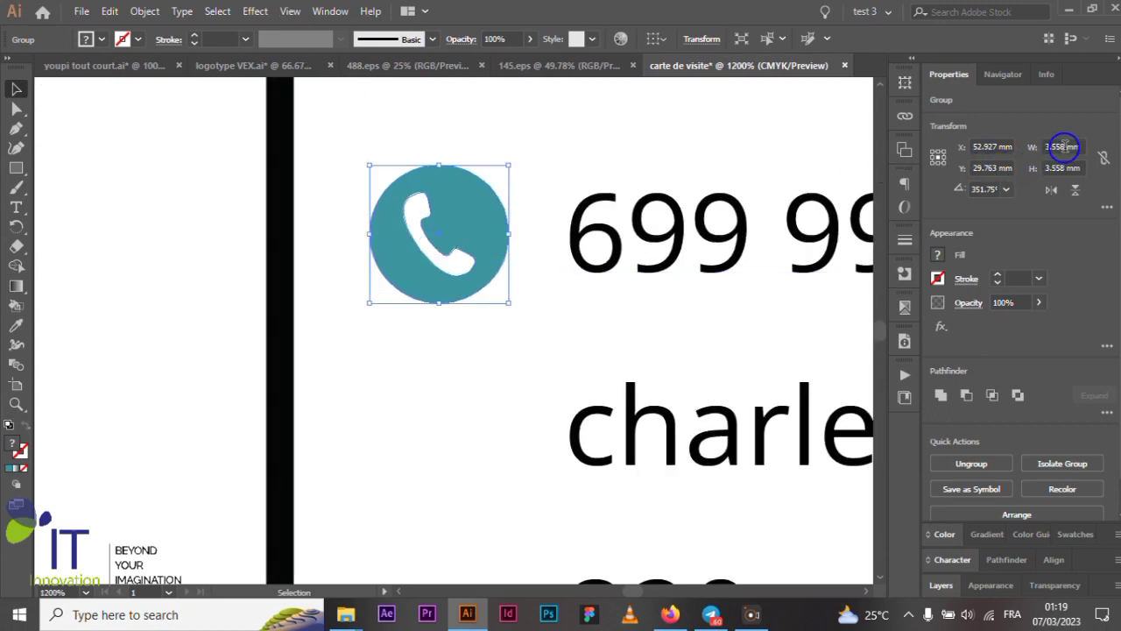
- Resize the phone icon to exactly 2.5 × 2.5 mm in the Transform fields
left_click(1065, 146)
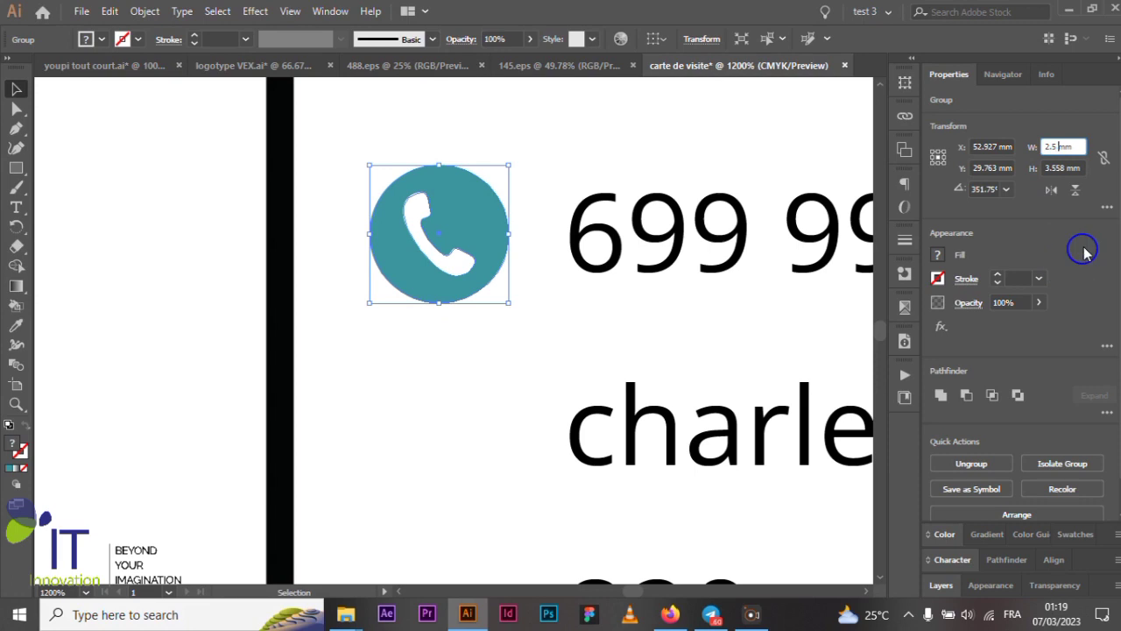
left_click(1064, 168)
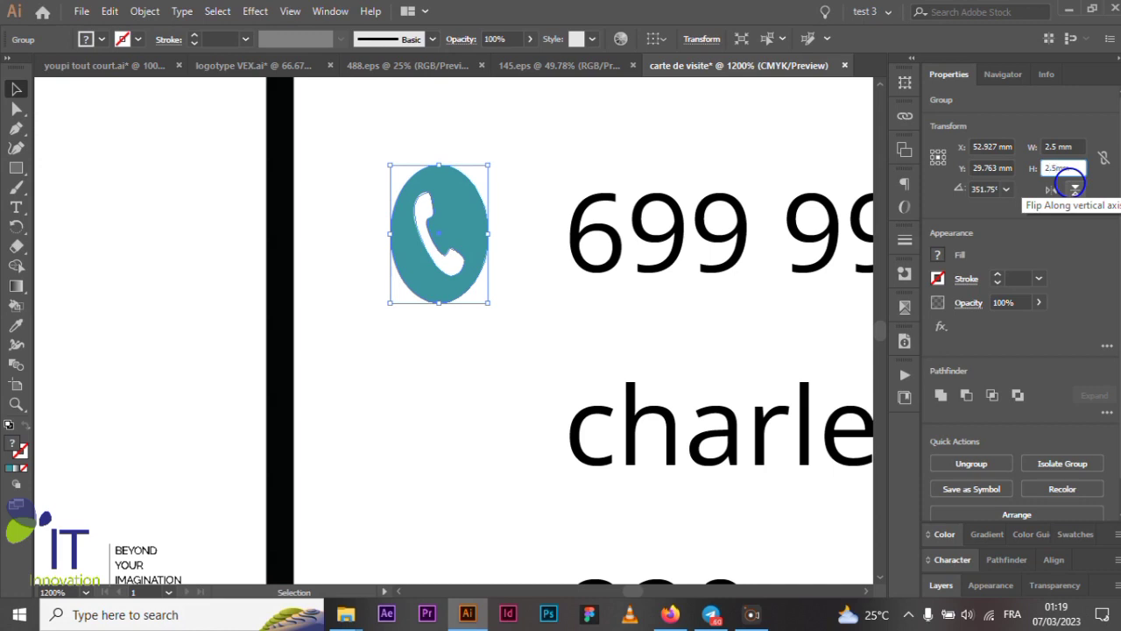
type("2.5mm")
key("Return")
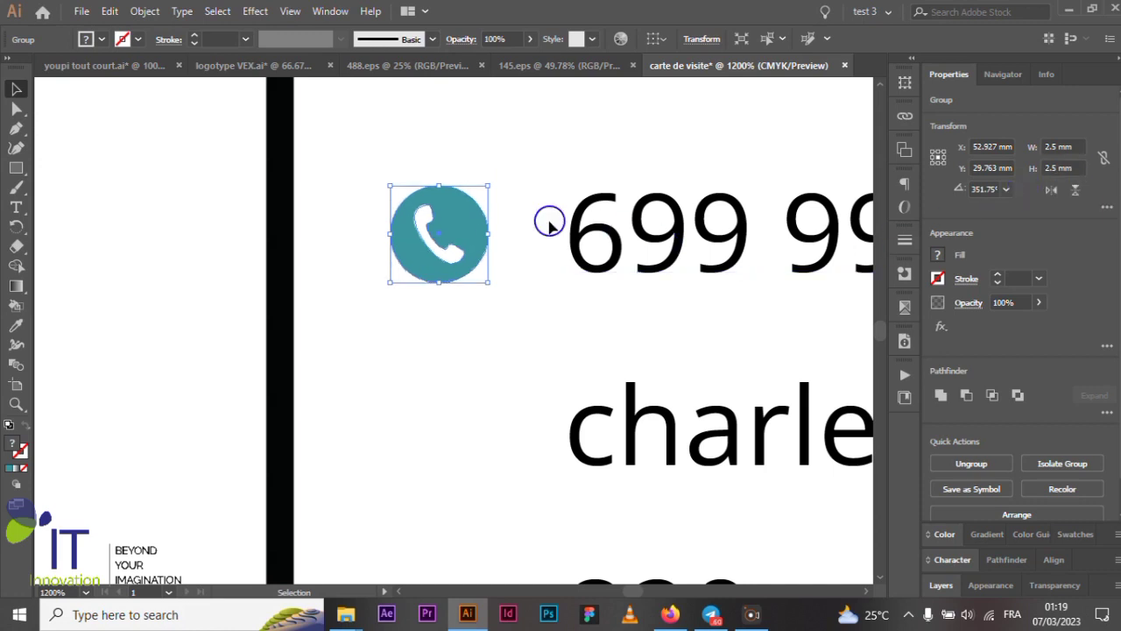
- Nudge the phone icon slightly right so it sits just before 699 999 999
scroll(401, 231, "down", 2)
scroll(430, 237, "up", 3)
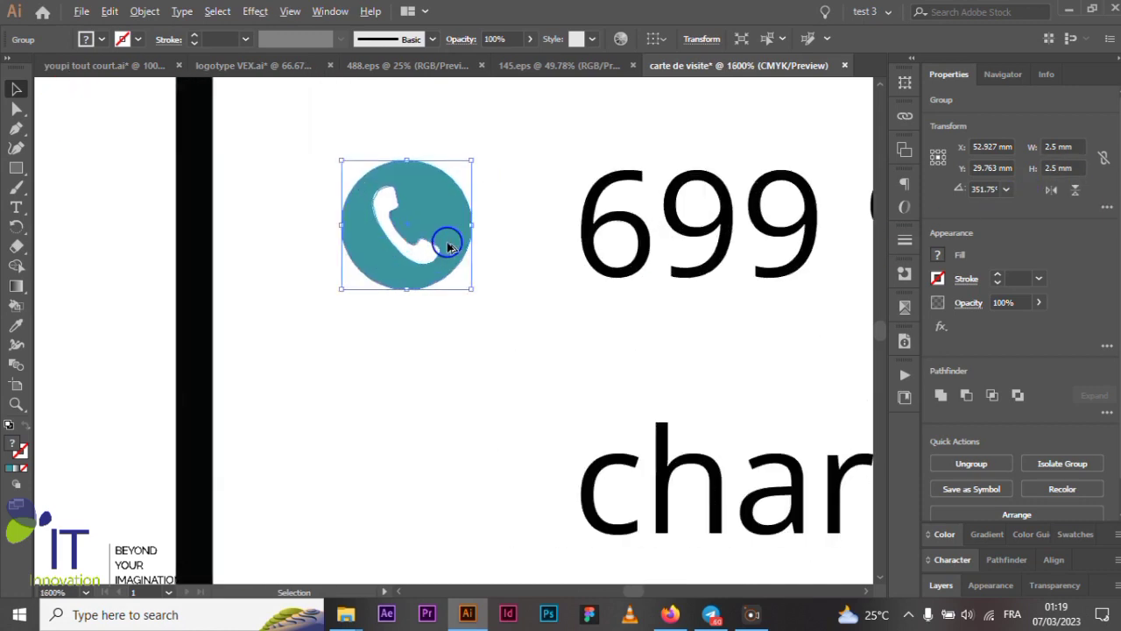
left_click_drag(421, 225, 431, 227)
scroll(433, 230, "down", 4)
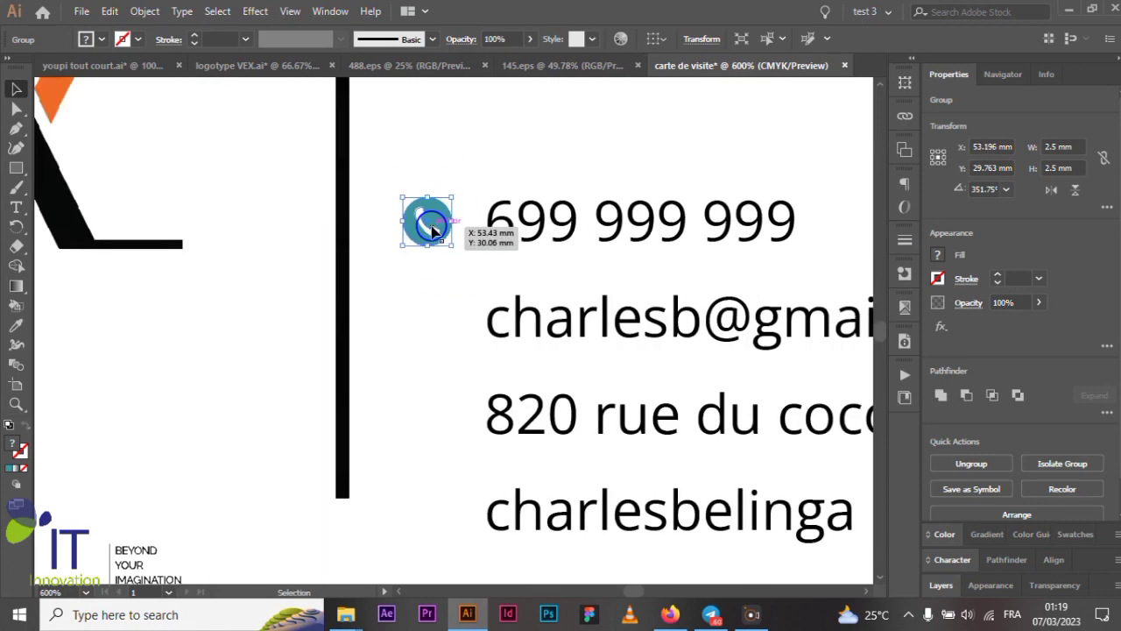
scroll(432, 228, "down", 3)
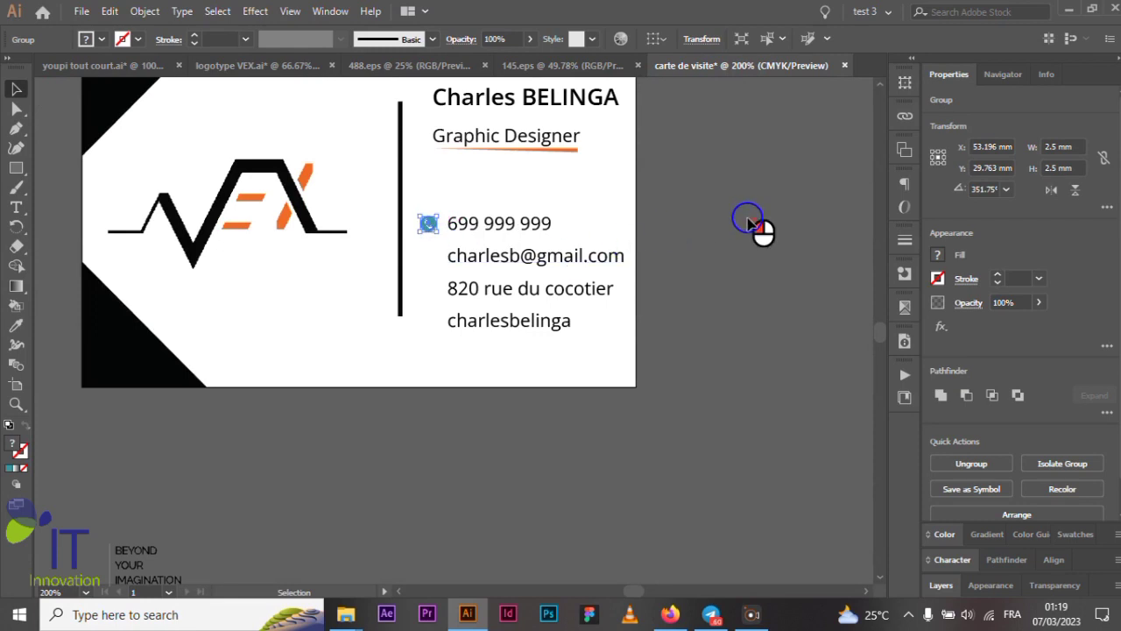
- Fill the phone icon's white handset with a near-black colour
left_click(749, 221)
scroll(429, 223, "up", 5)
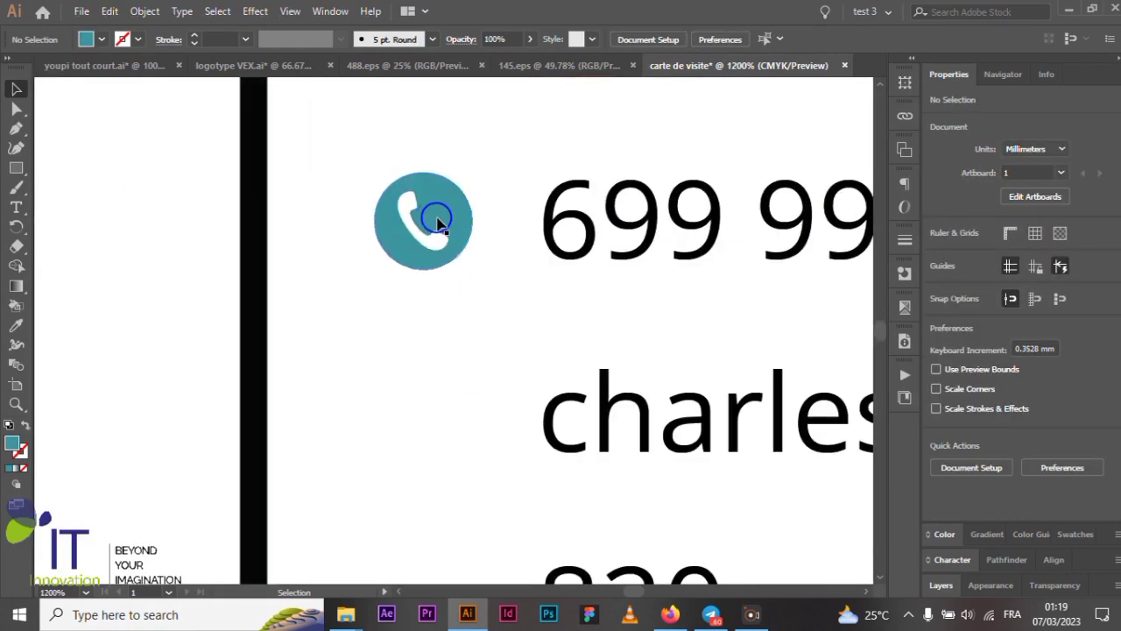
scroll(438, 224, "up", 2)
key("a")
left_click(410, 285)
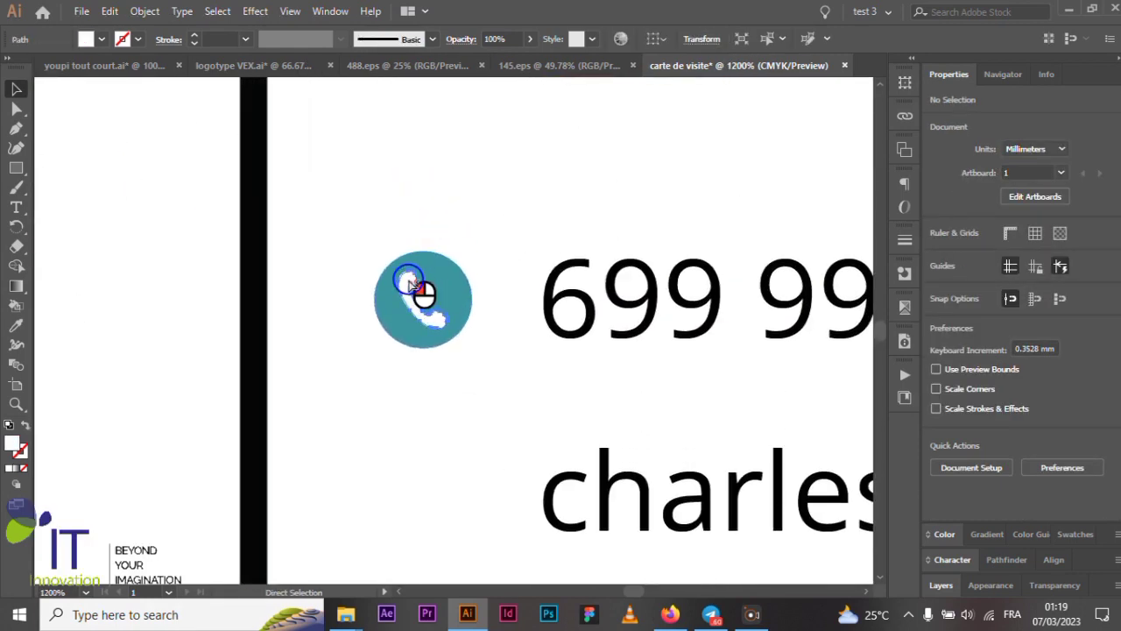
key("v")
left_click(14, 444)
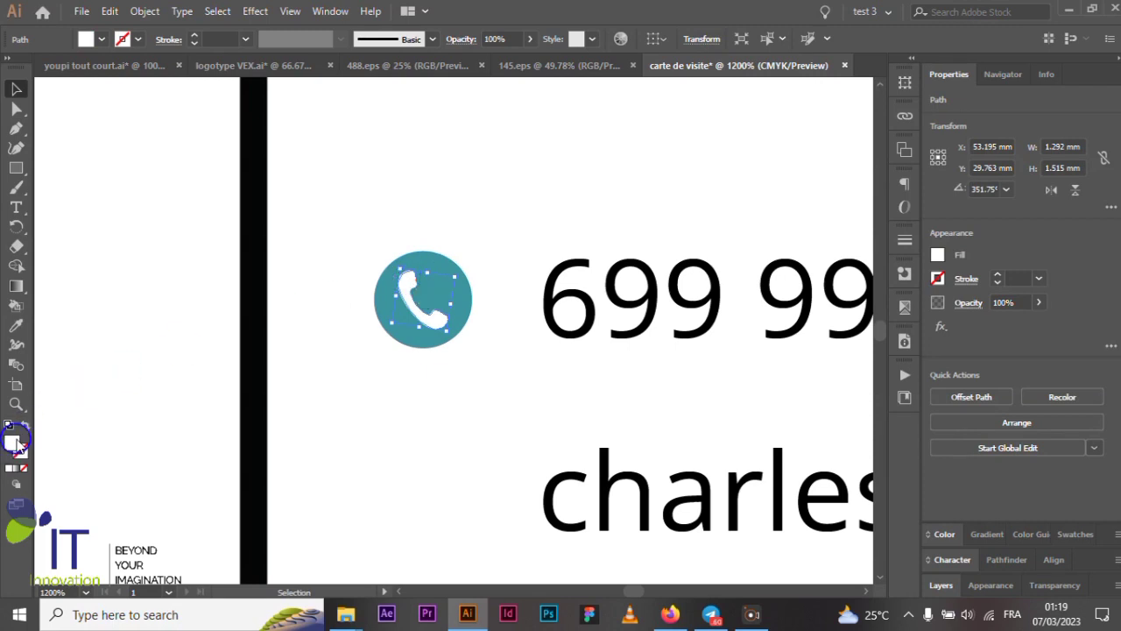
double_click(14, 443)
left_click_drag(453, 426, 379, 472)
left_click(751, 270)
- Give the phone icon's teal circle the VEX logo's orange using the Eyedropper
scroll(491, 285, "up", 3)
scroll(464, 294, "up", 1)
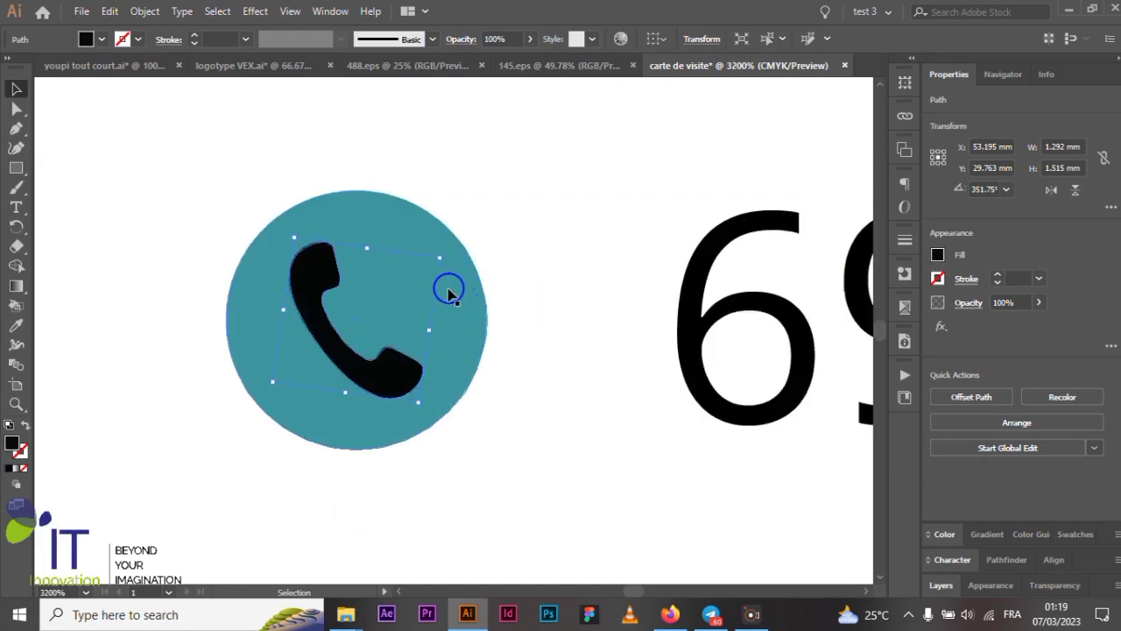
key("v")
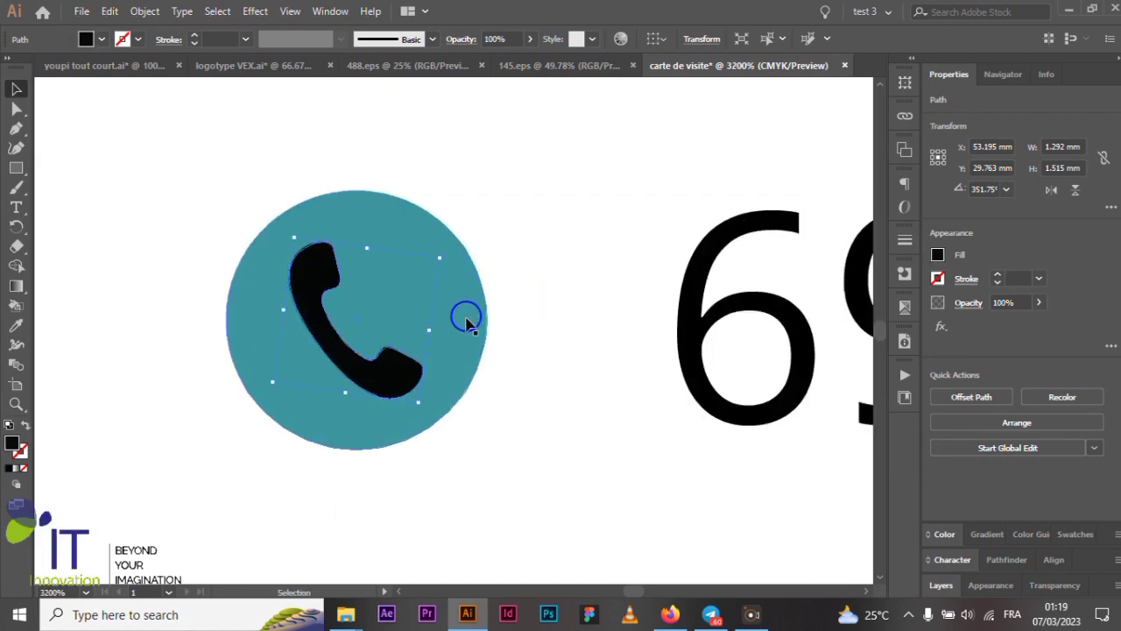
left_click(471, 322)
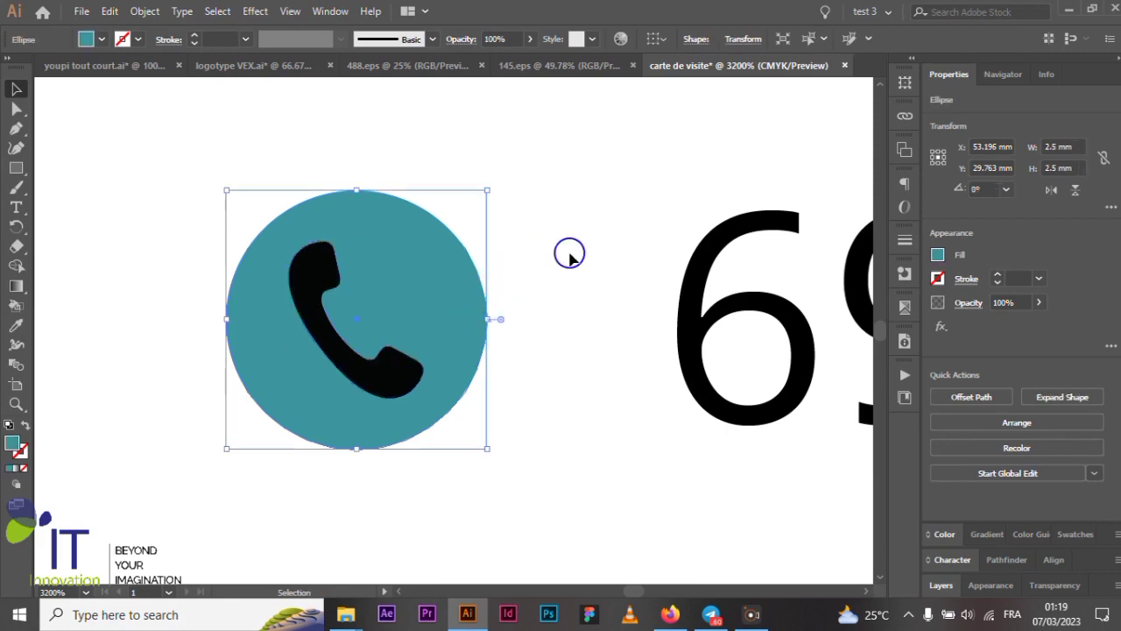
scroll(569, 252, "down", 4)
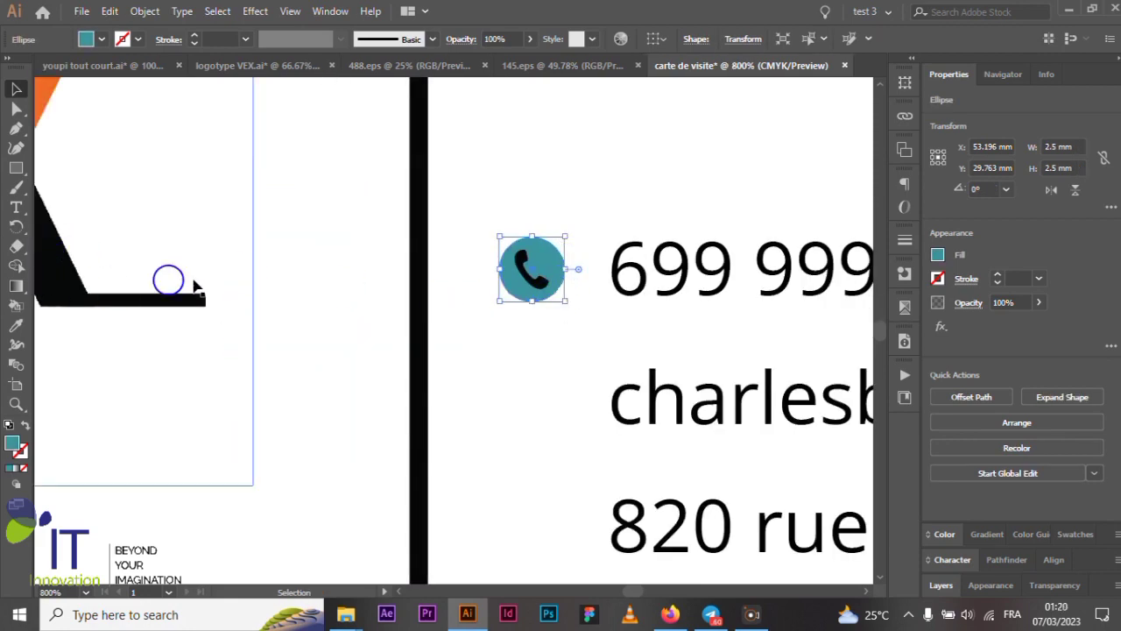
scroll(486, 300, "down", 3)
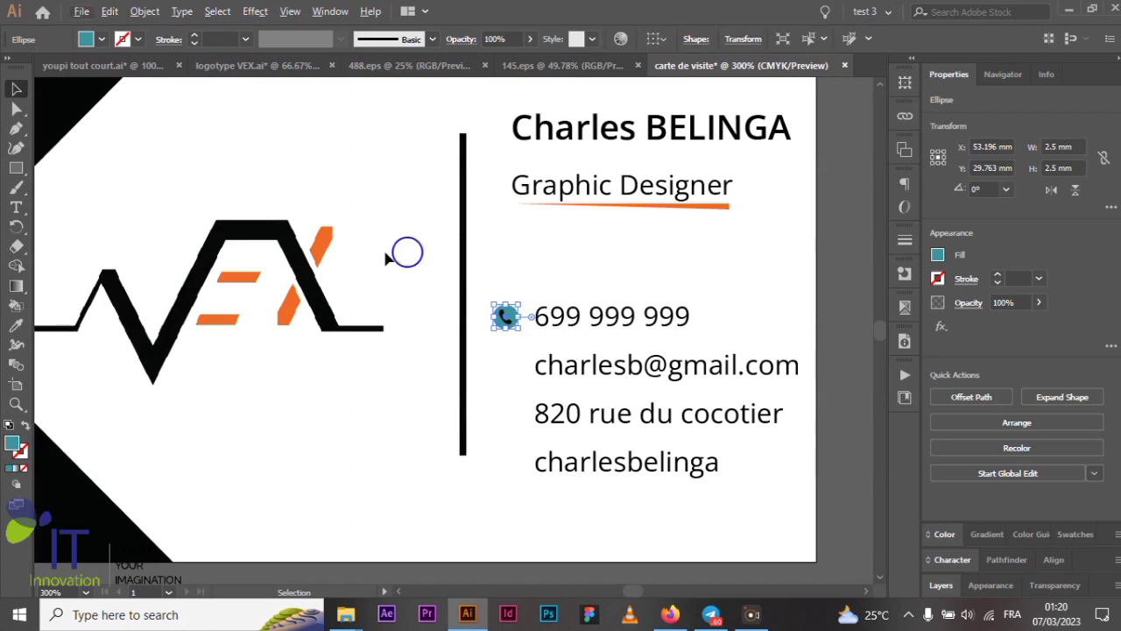
scroll(329, 233, "up", 4)
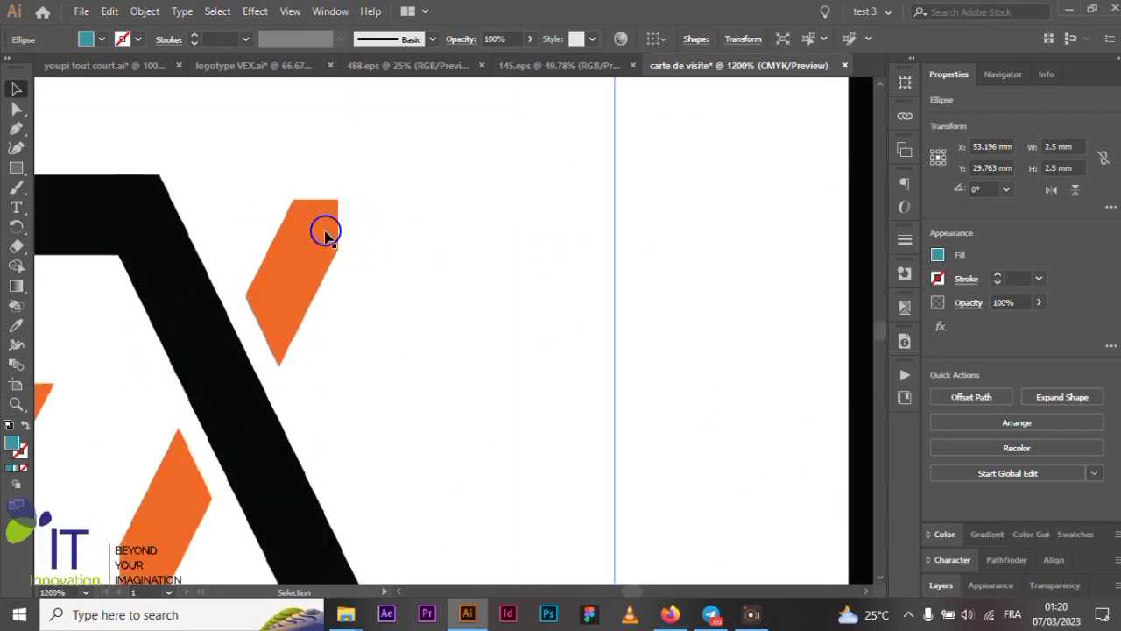
left_click(16, 325)
left_click(309, 235)
left_click(17, 91)
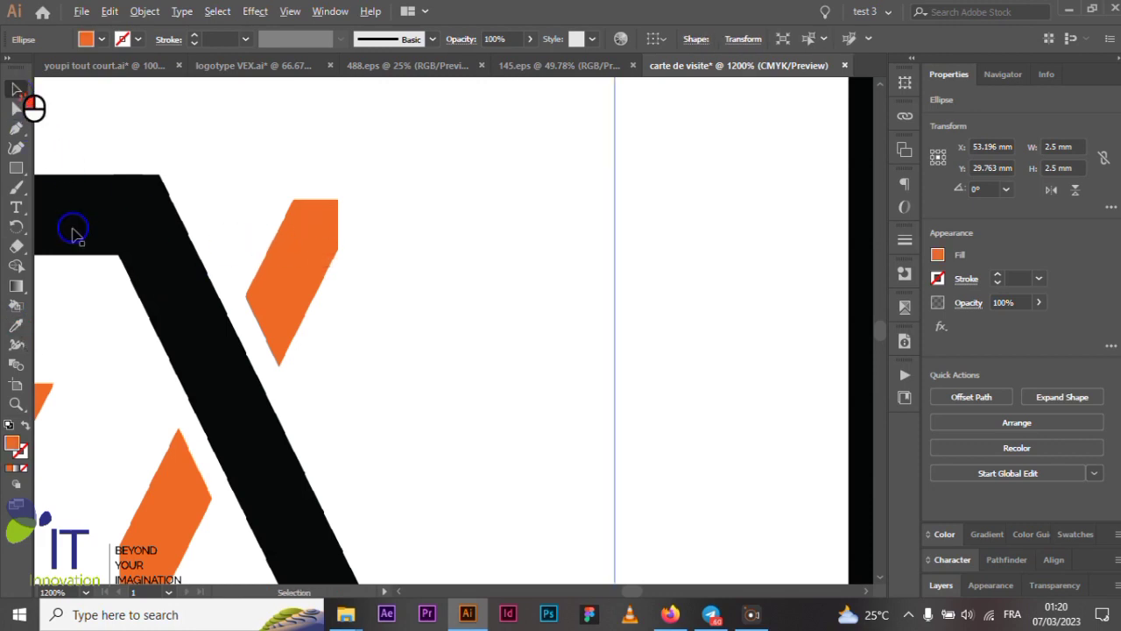
- Deselect the orange circle and return to the 488.eps icon sheet
scroll(180, 280, "down", 2)
scroll(414, 353, "up", 1)
scroll(414, 353, "up", 1)
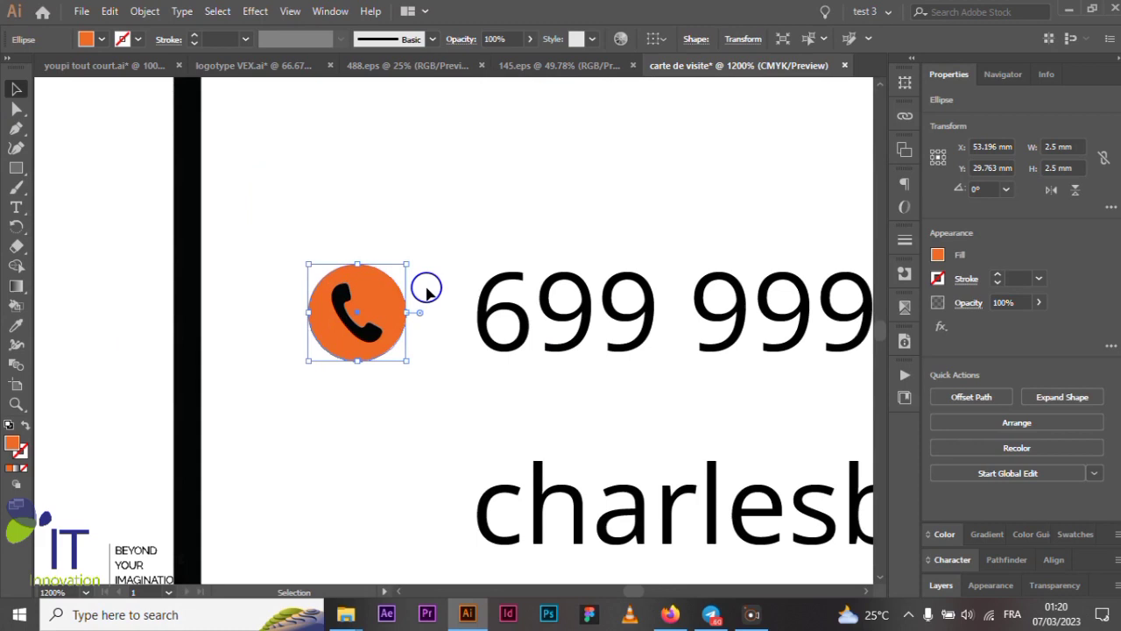
left_click(454, 243)
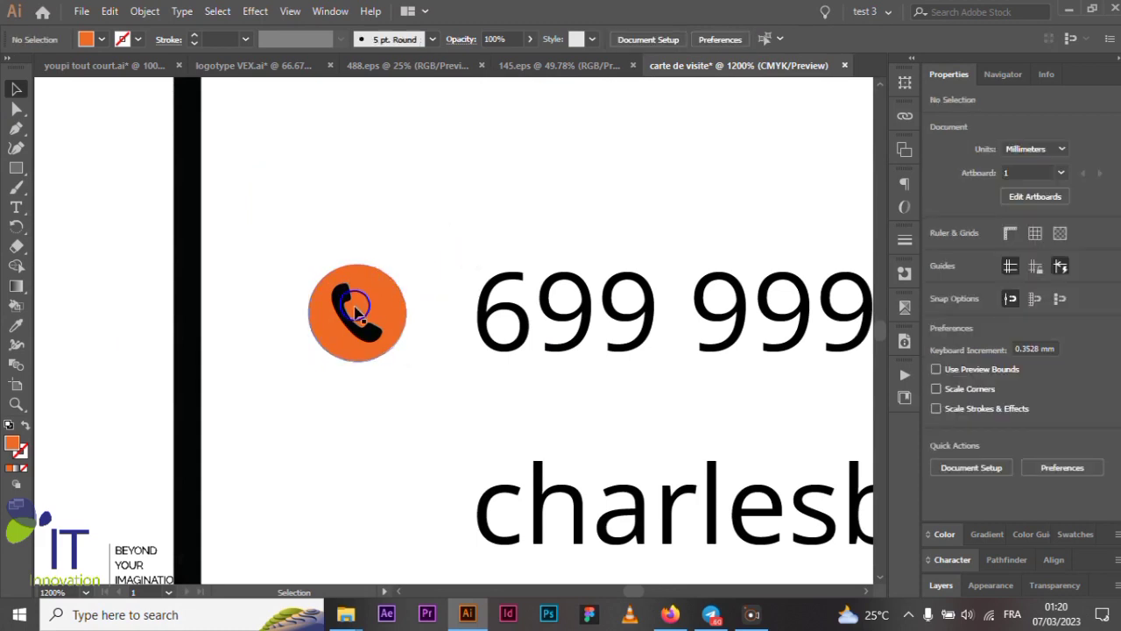
scroll(350, 293, "down", 3)
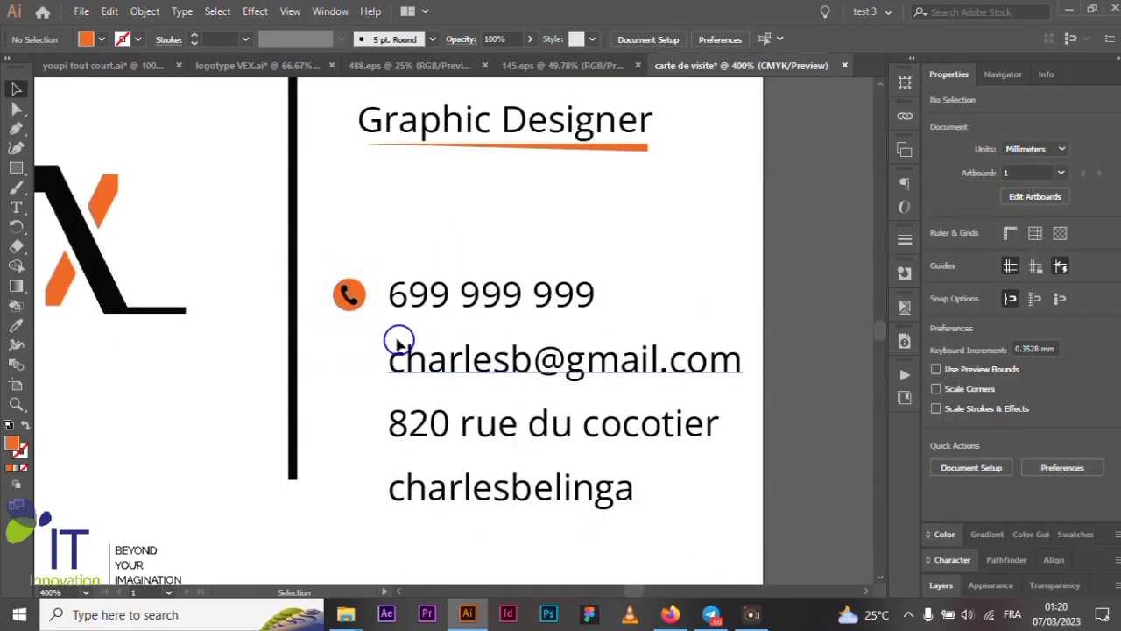
scroll(390, 346, "down", 1)
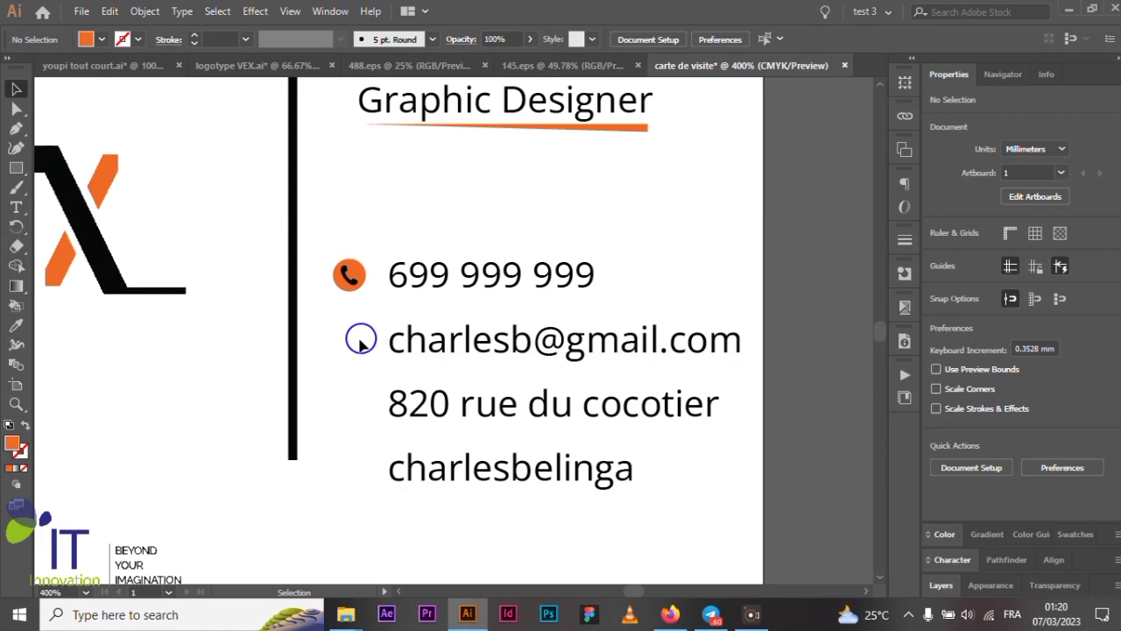
left_click(427, 65)
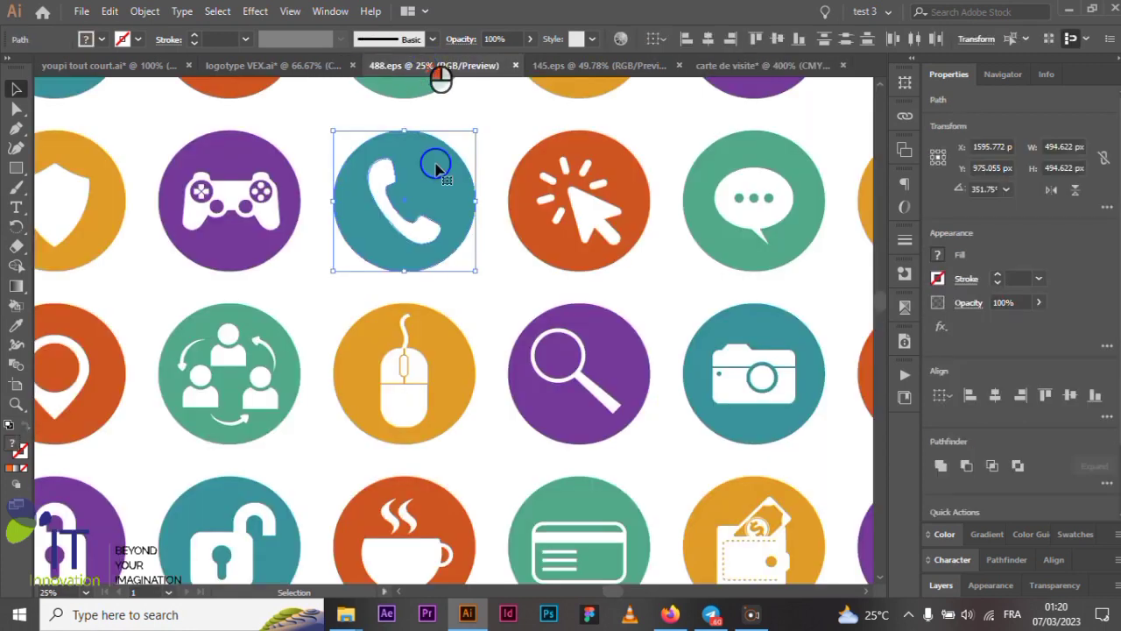
- Clear the previous selection and select the mail icon's green circle
scroll(436, 169, "down", 3)
left_click(782, 250)
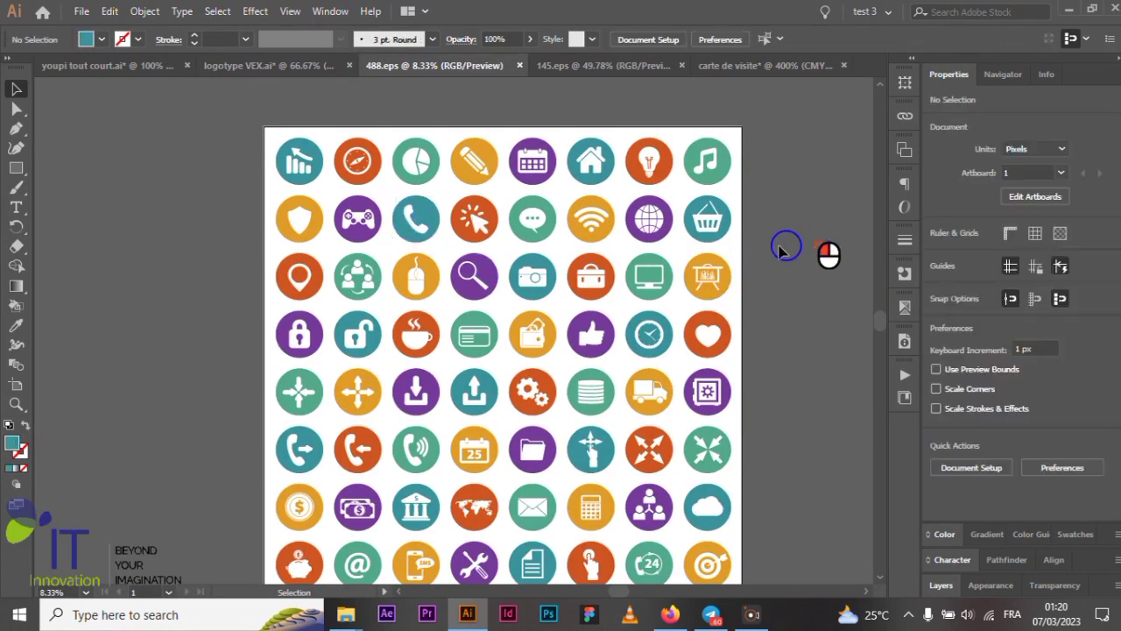
scroll(445, 250, "down", 2)
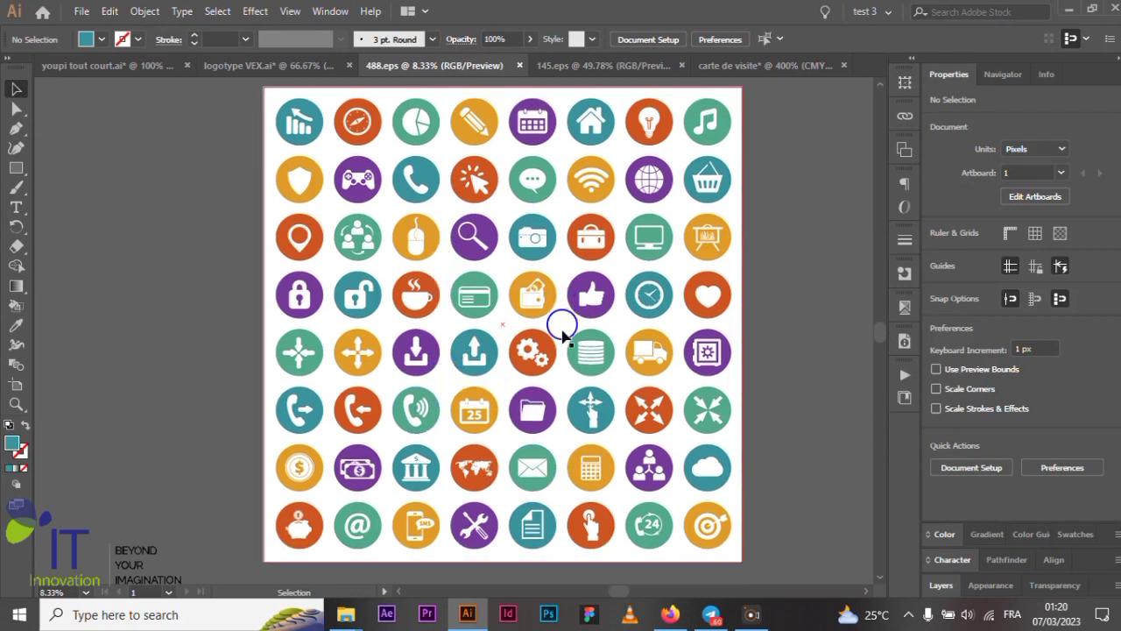
scroll(534, 451, "down", 2)
scroll(526, 450, "up", 4)
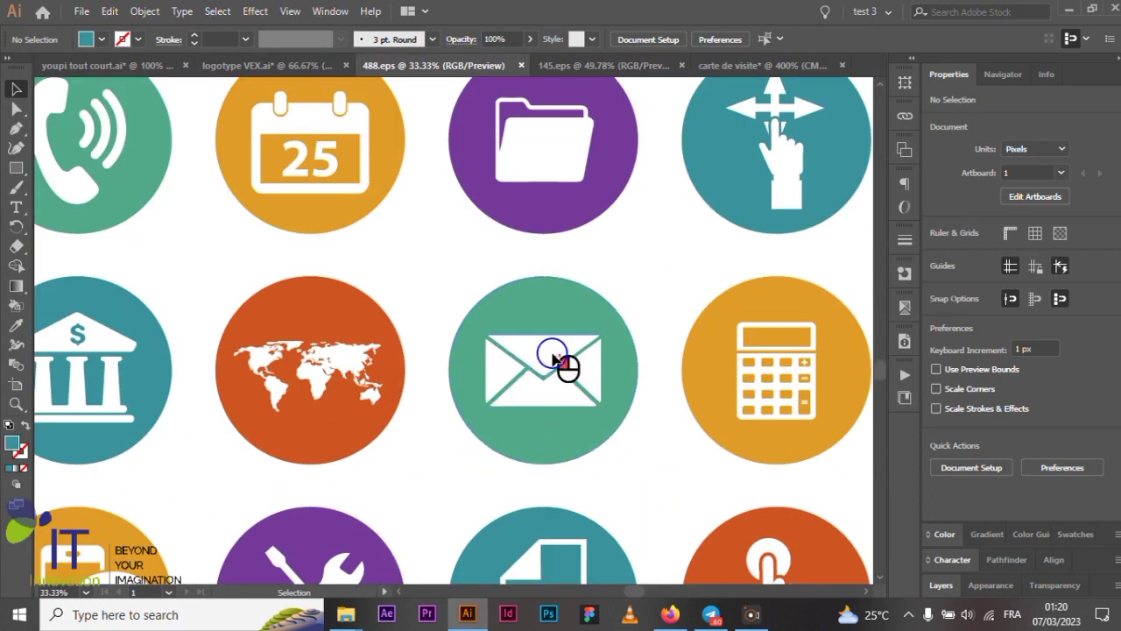
left_click(559, 366)
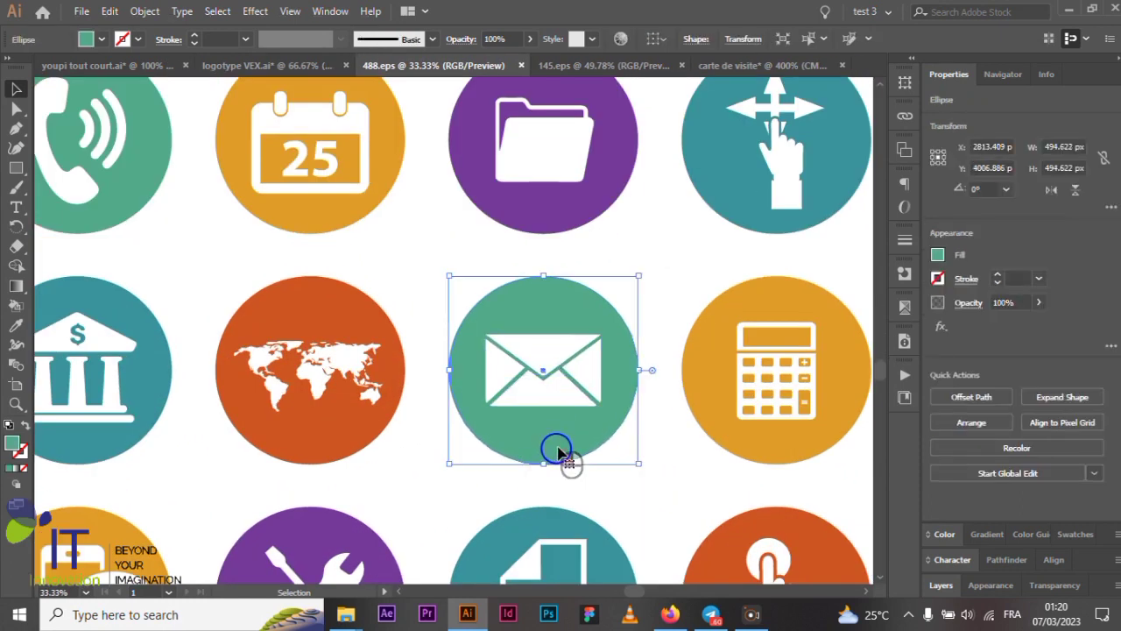
scroll(568, 438, "up", 3)
scroll(576, 405, "down", 1)
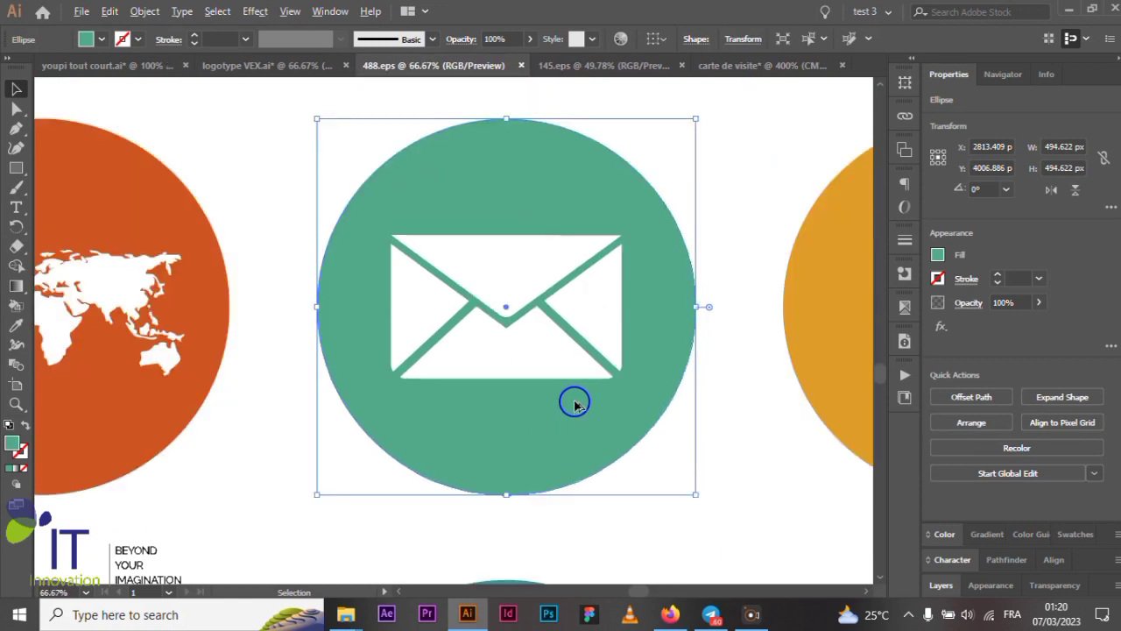
- Select the white envelope with its green circle, copy the whole icon, then deselect
key("a")
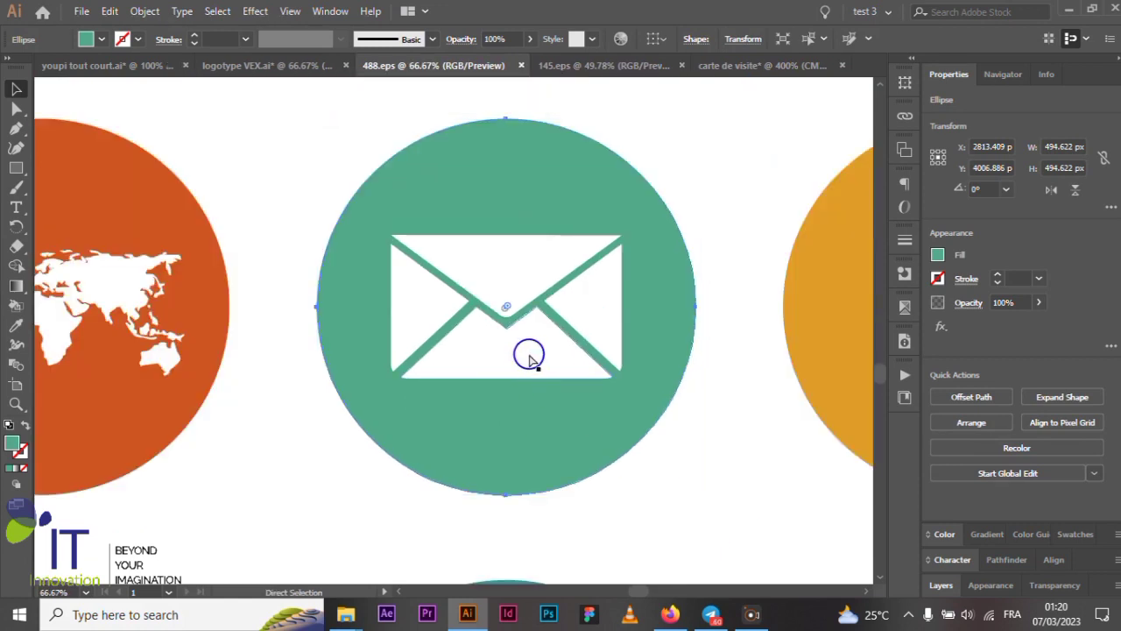
left_click(530, 359)
key("v")
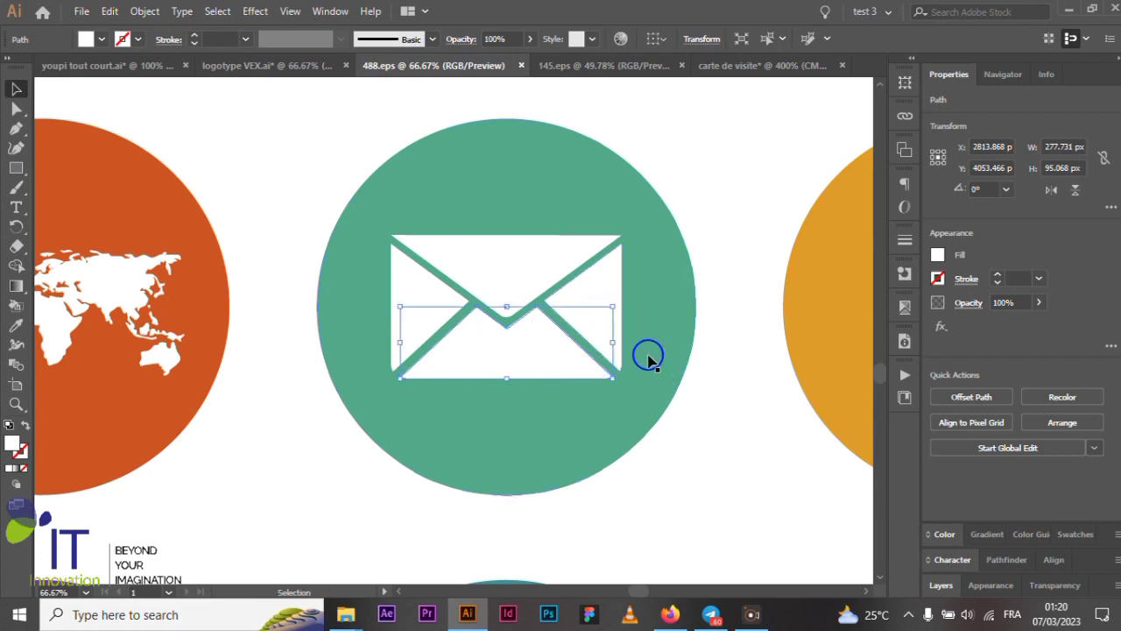
left_click(648, 358, "shift")
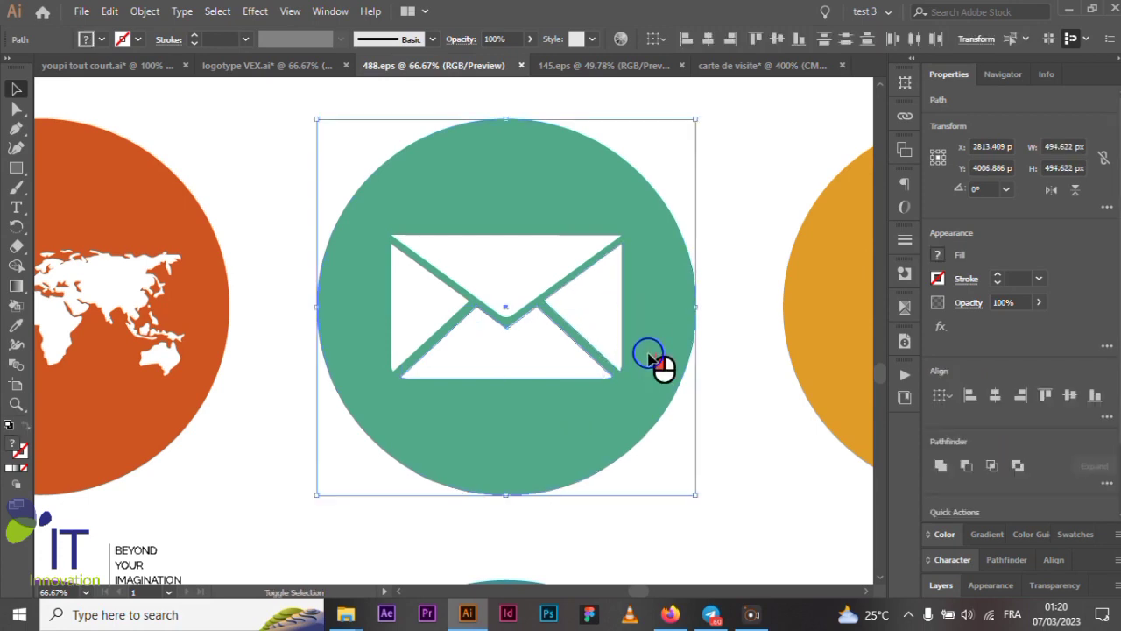
left_click(601, 302)
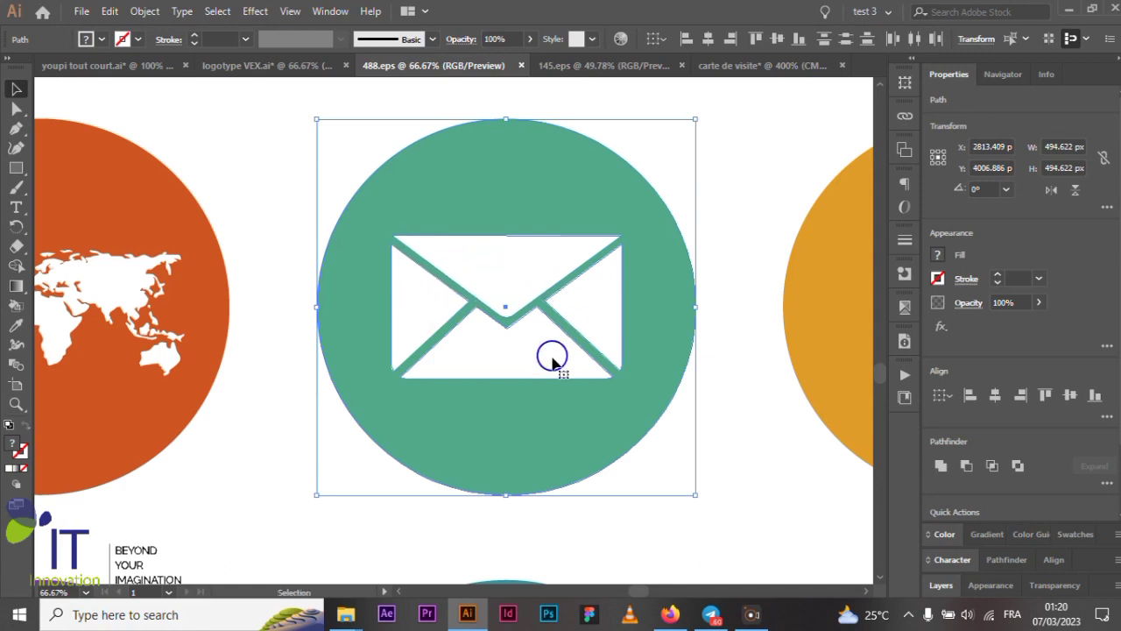
key("a")
key("v")
left_click(534, 310)
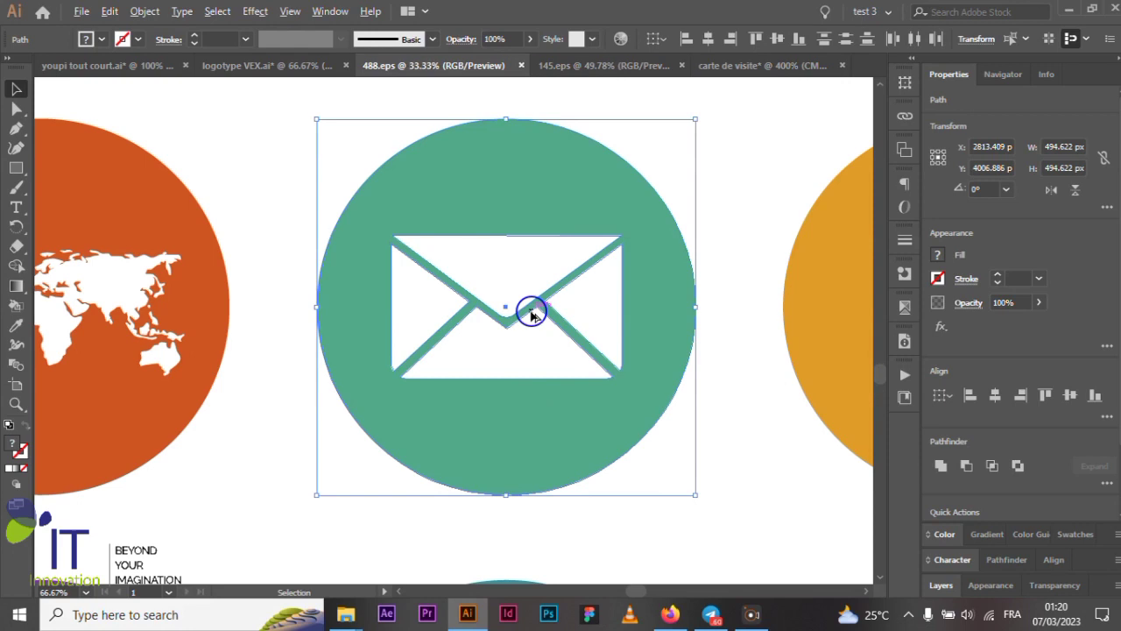
scroll(534, 310, "down", 6)
left_click(531, 430)
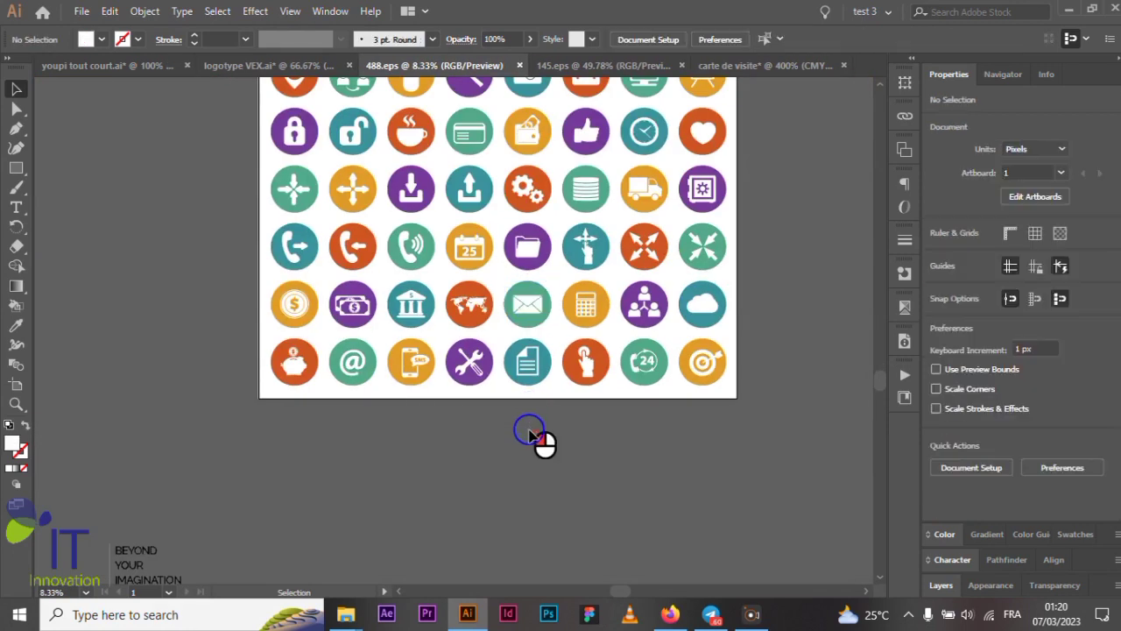
scroll(531, 425, "up", 3)
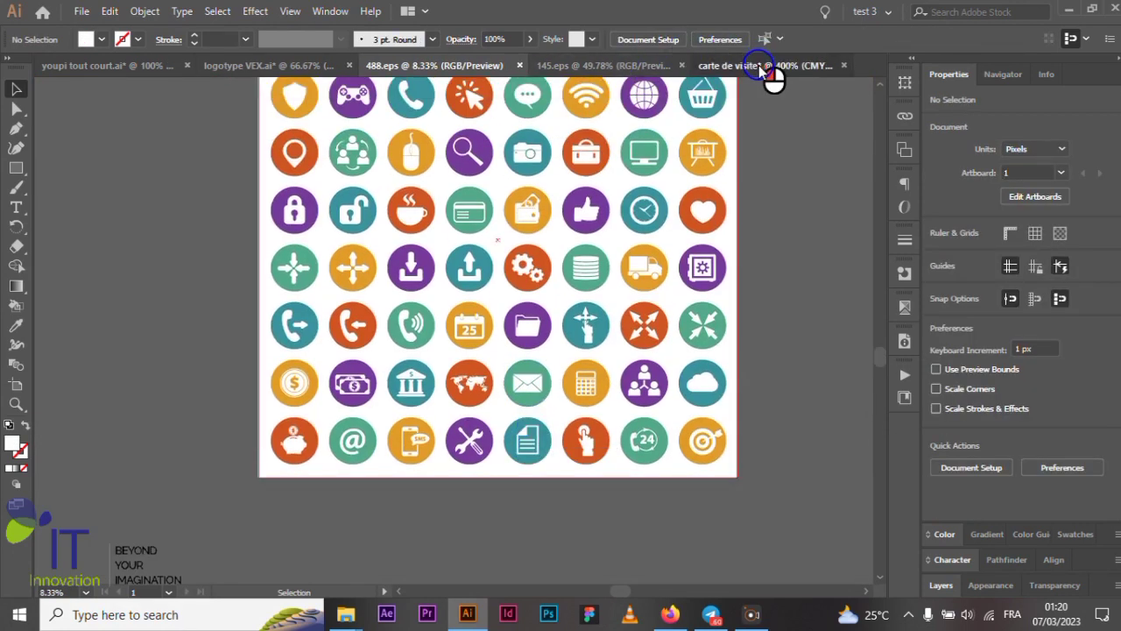
- Bring the envelope icon onto the business card and shrink it to about 18 mm
left_click(769, 66)
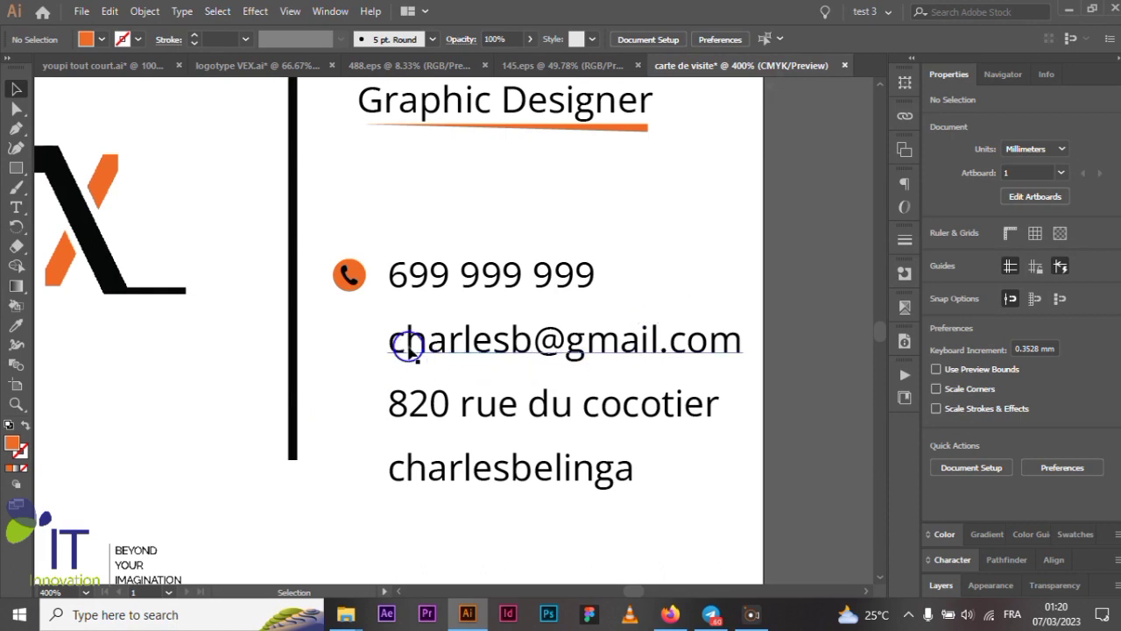
scroll(483, 301, "down", 3)
scroll(484, 302, "down", 2)
scroll(408, 399, "up", 2)
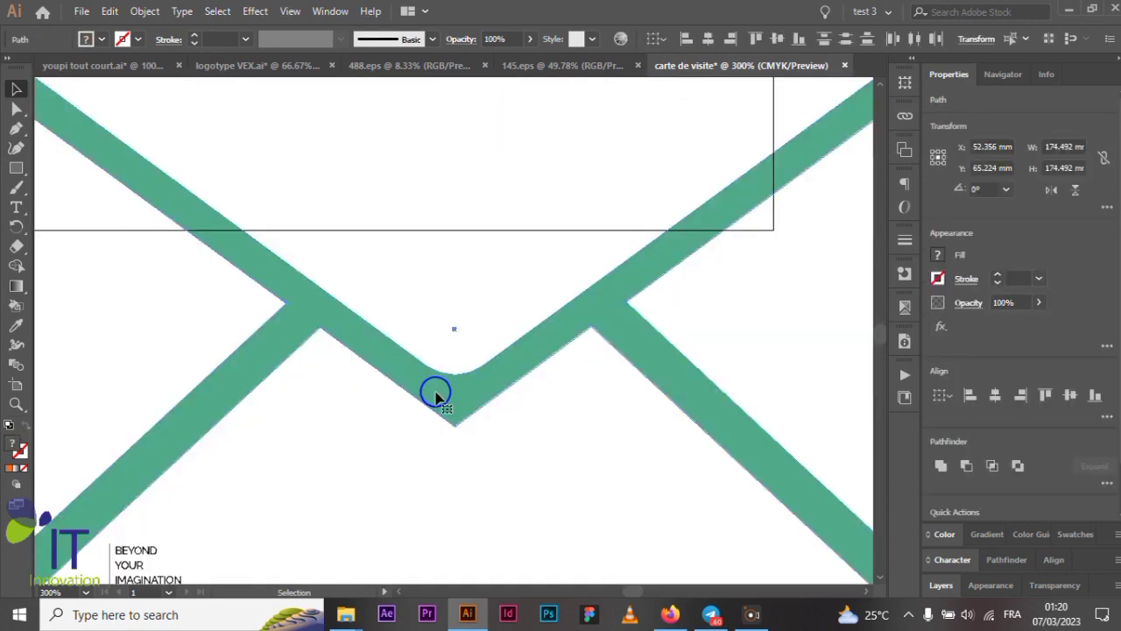
scroll(438, 393, "down", 4)
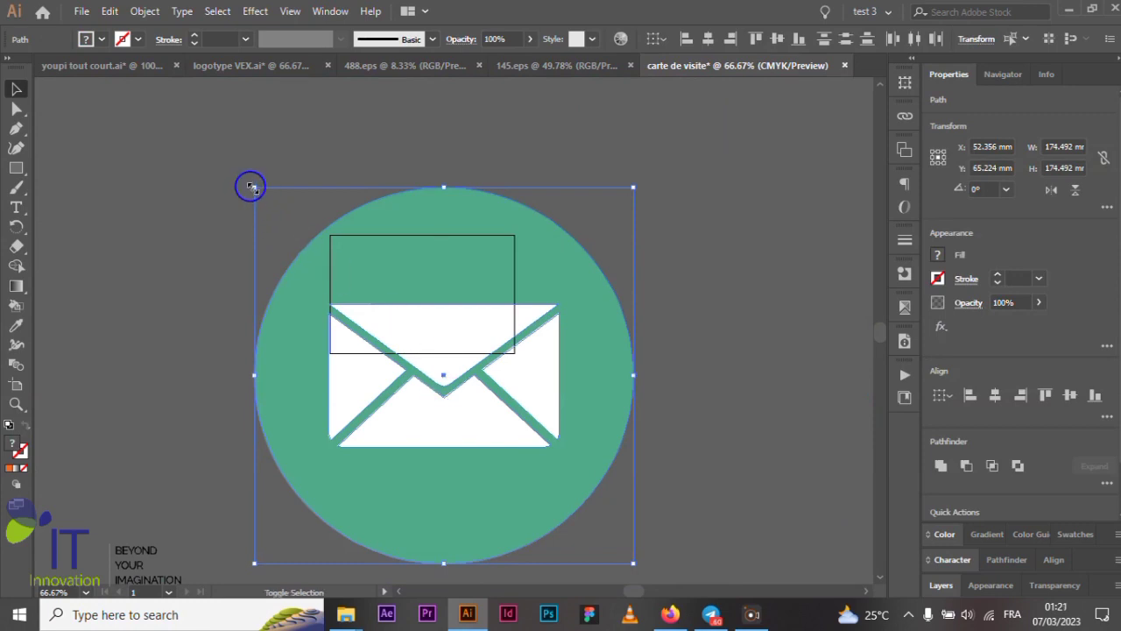
left_click_drag(251, 187, 386, 363)
scroll(450, 382, "up", 2)
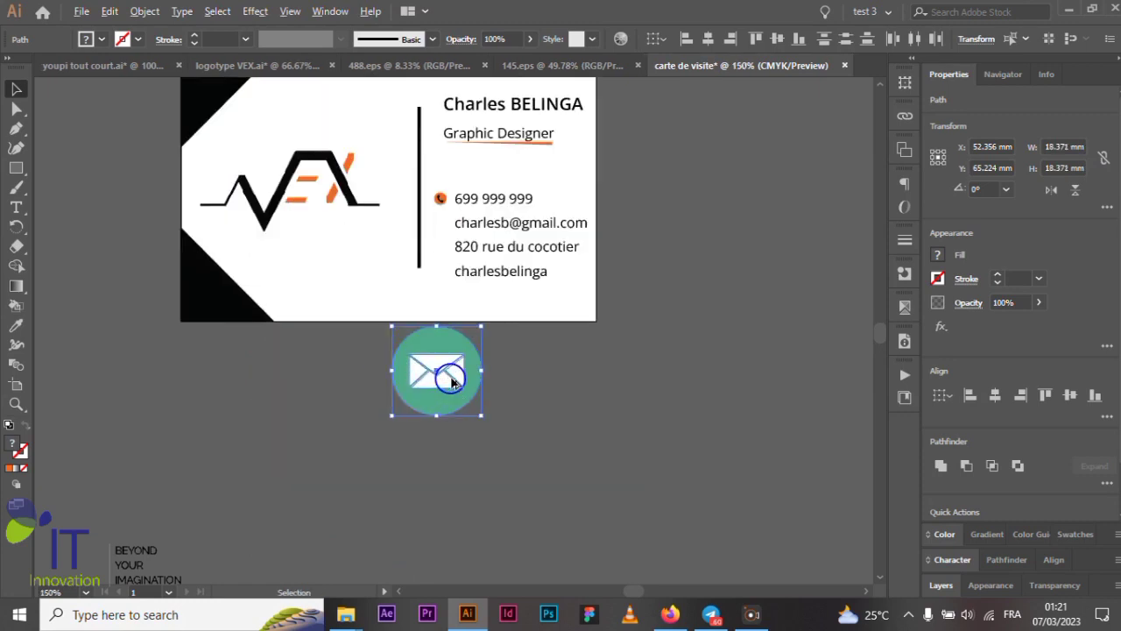
scroll(450, 382, "up", 3)
- Set the envelope icon group to 2.5 × 2.5 mm and drag it up toward the card
left_click(416, 376)
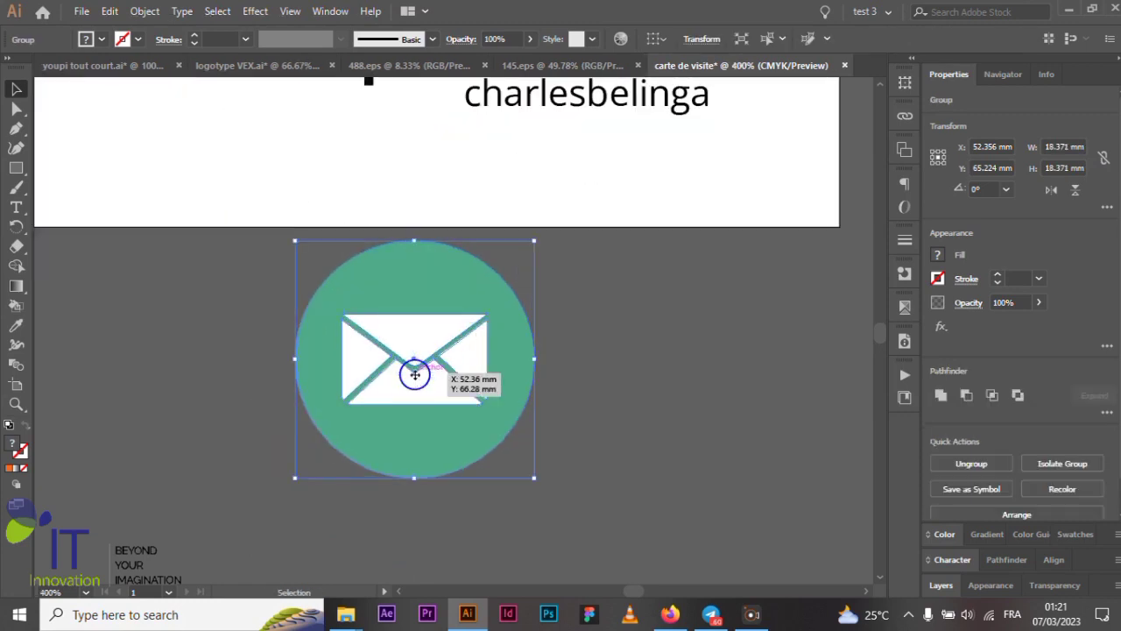
scroll(591, 359, "up", 1)
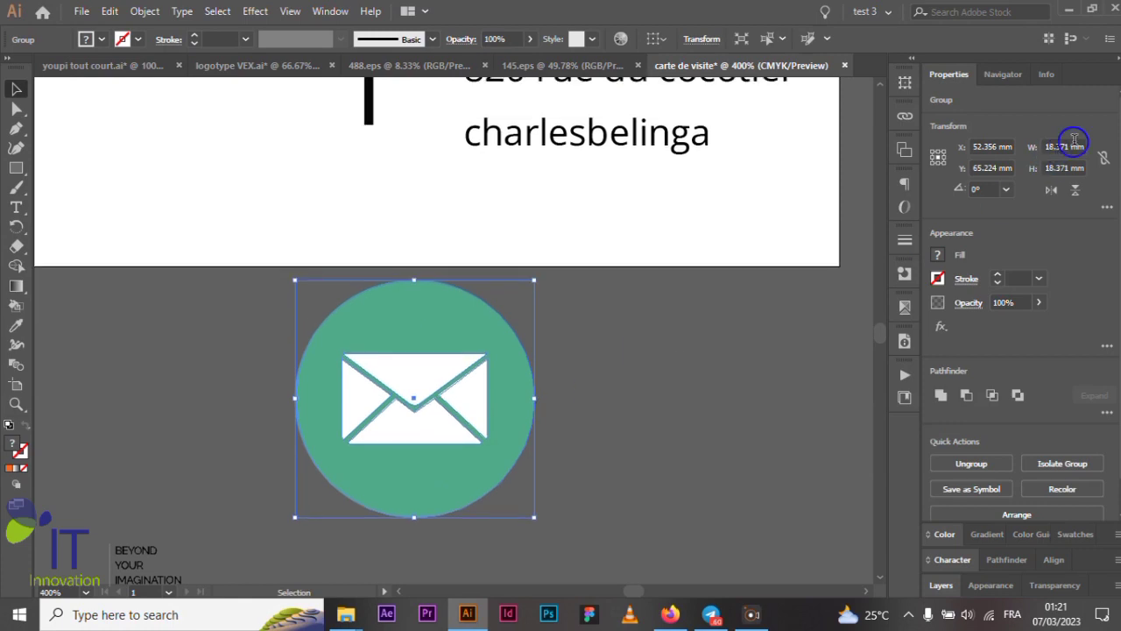
left_click(1043, 149)
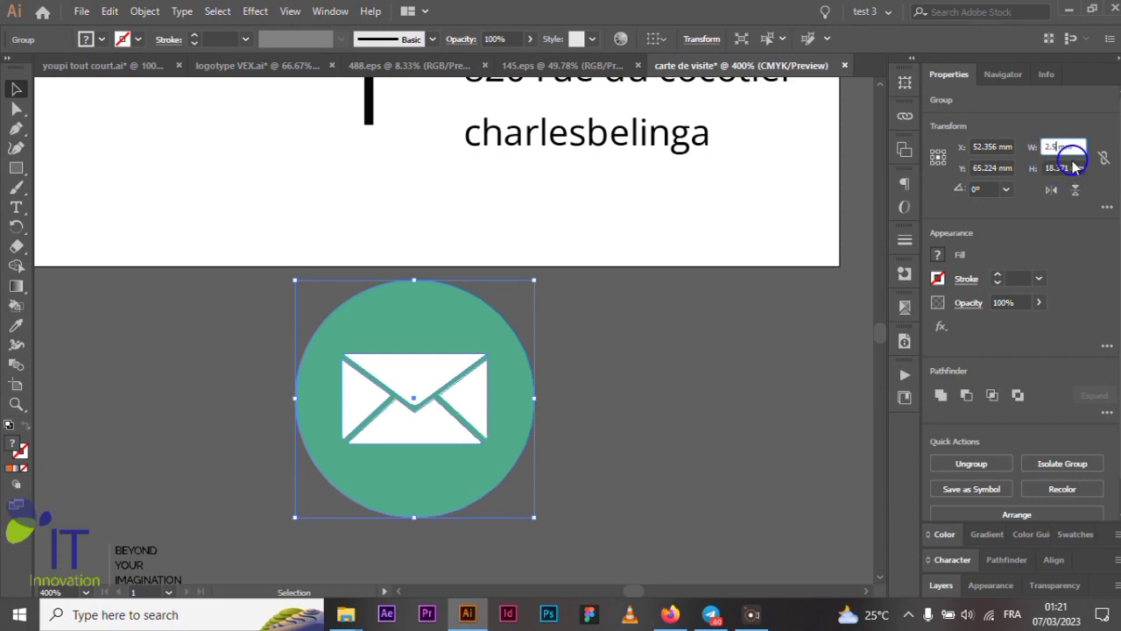
left_click(1066, 167)
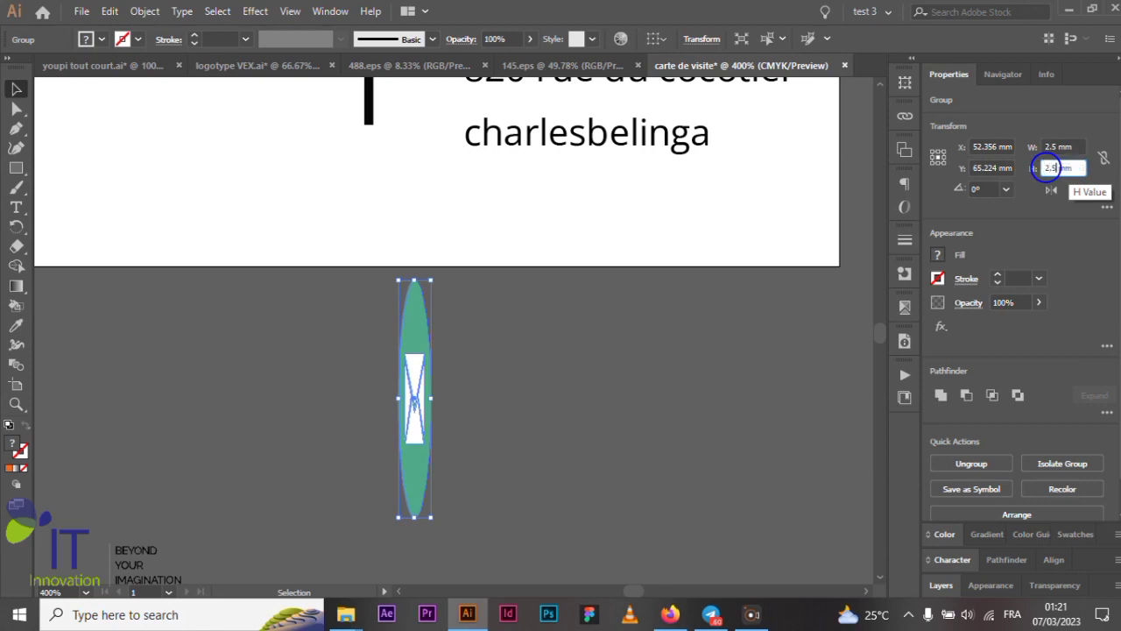
key("Return")
scroll(381, 413, "up", 3)
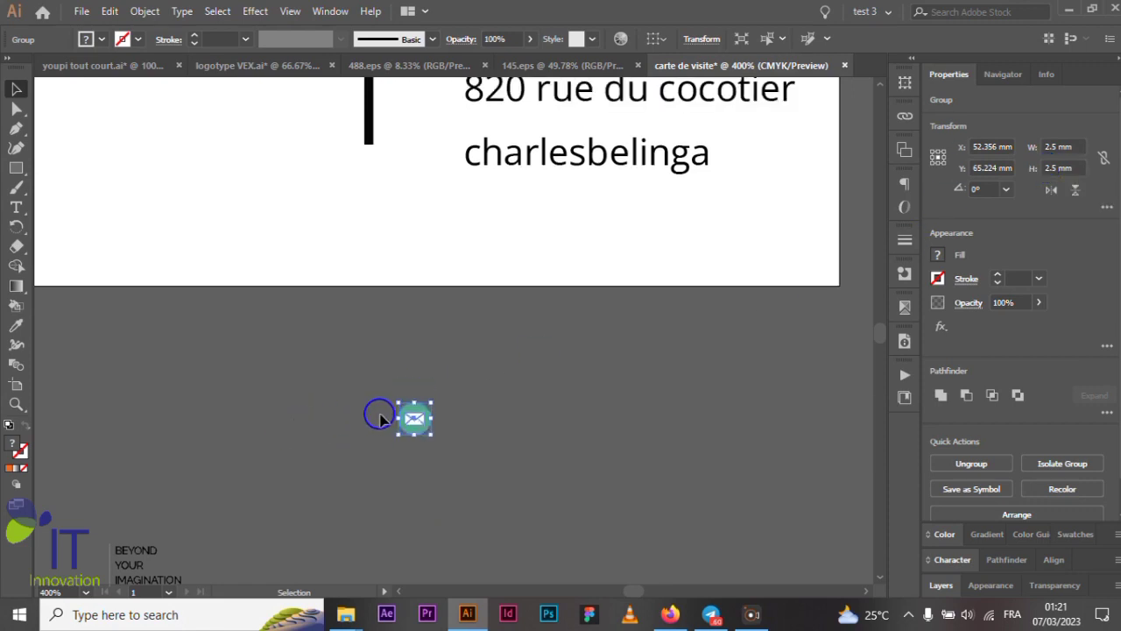
left_click_drag(419, 495, 419, 170)
- Move the envelope icon beside the email line
scroll(420, 191, "up", 4)
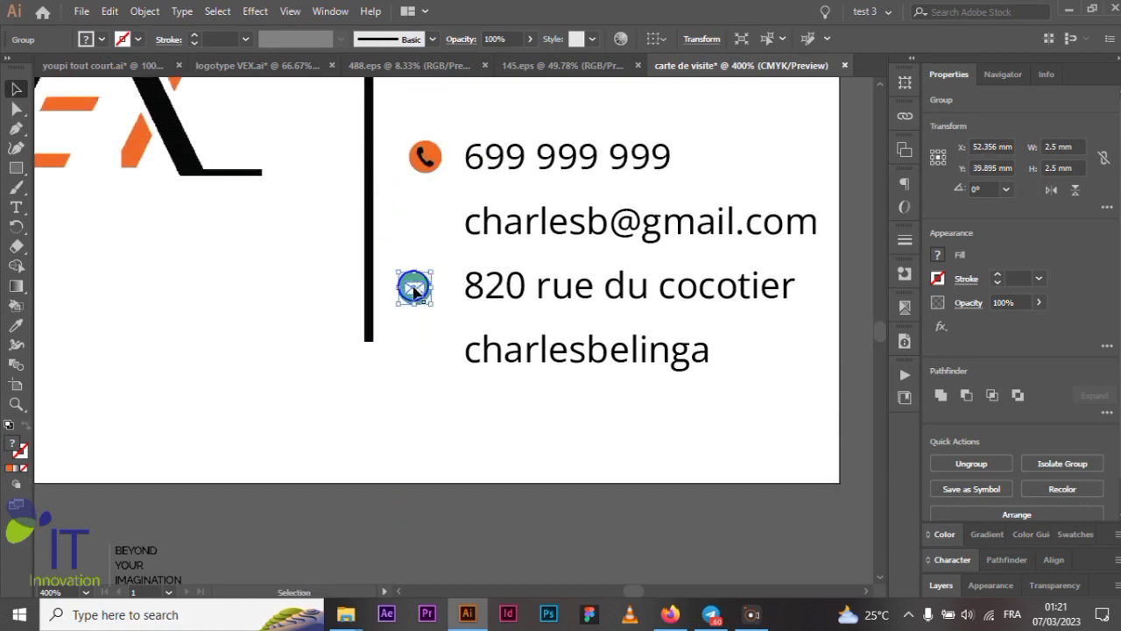
left_click_drag(417, 289, 427, 220)
scroll(427, 219, "up", 3)
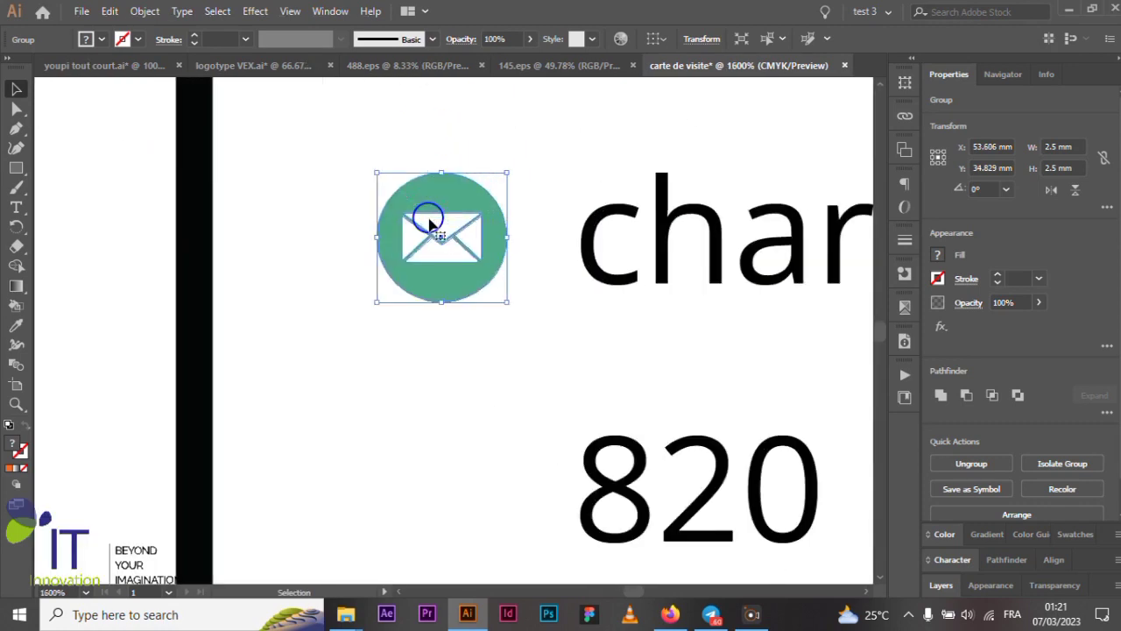
scroll(426, 217, "down", 1)
left_click(423, 344)
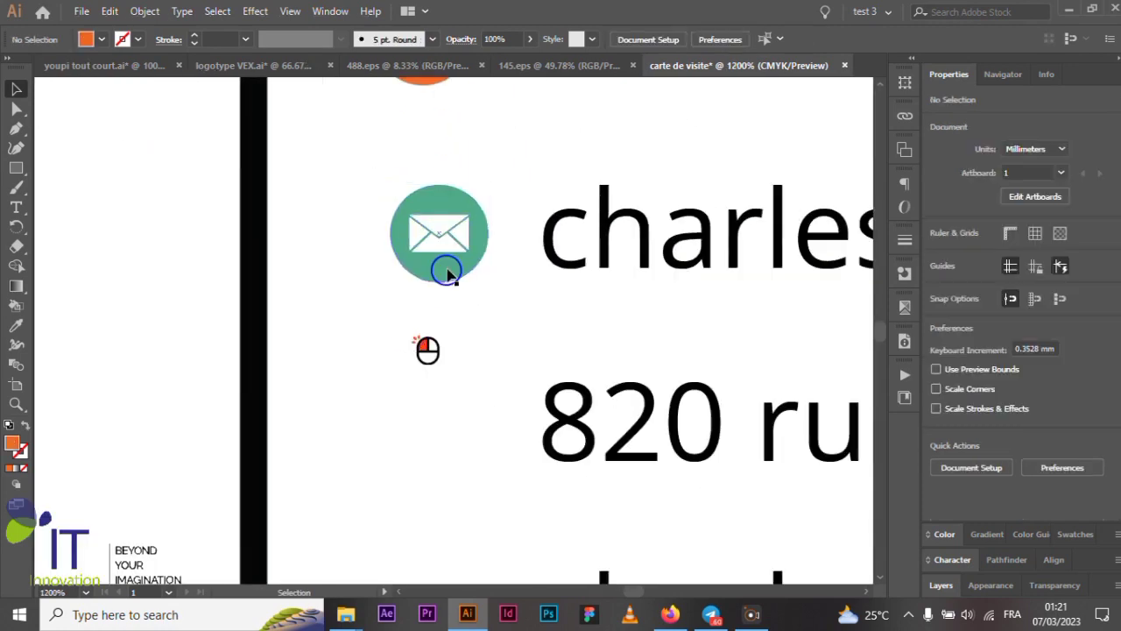
scroll(463, 245, "up", 3)
scroll(465, 250, "up", 1)
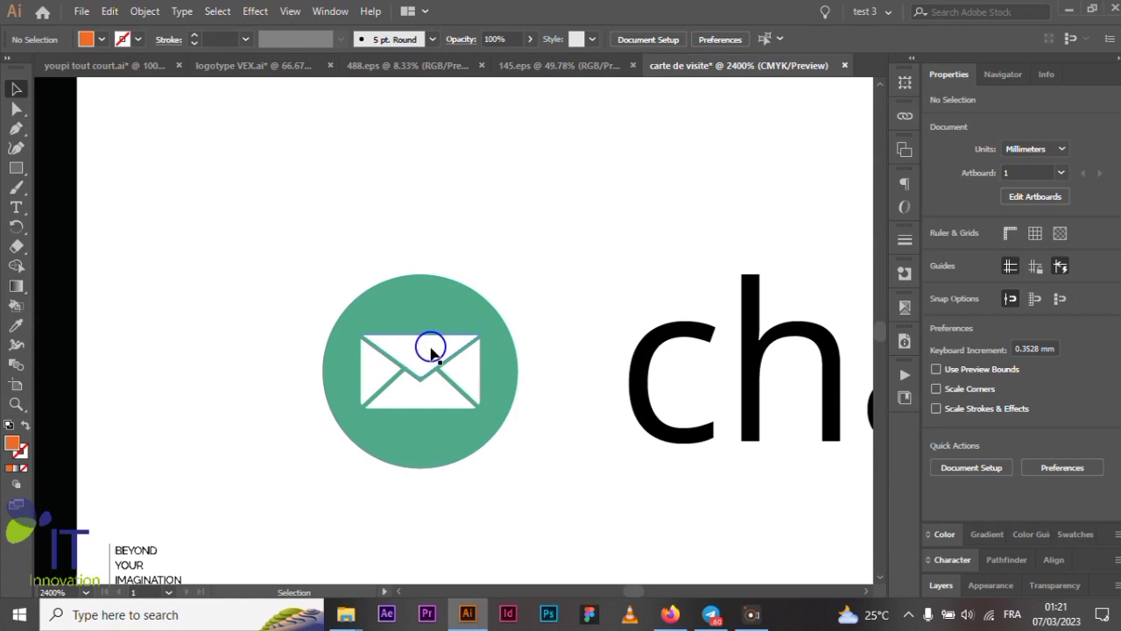
- Recolour the envelope icon's green circle with the phone icon's orange
left_click(424, 312)
scroll(424, 310, "up", 4)
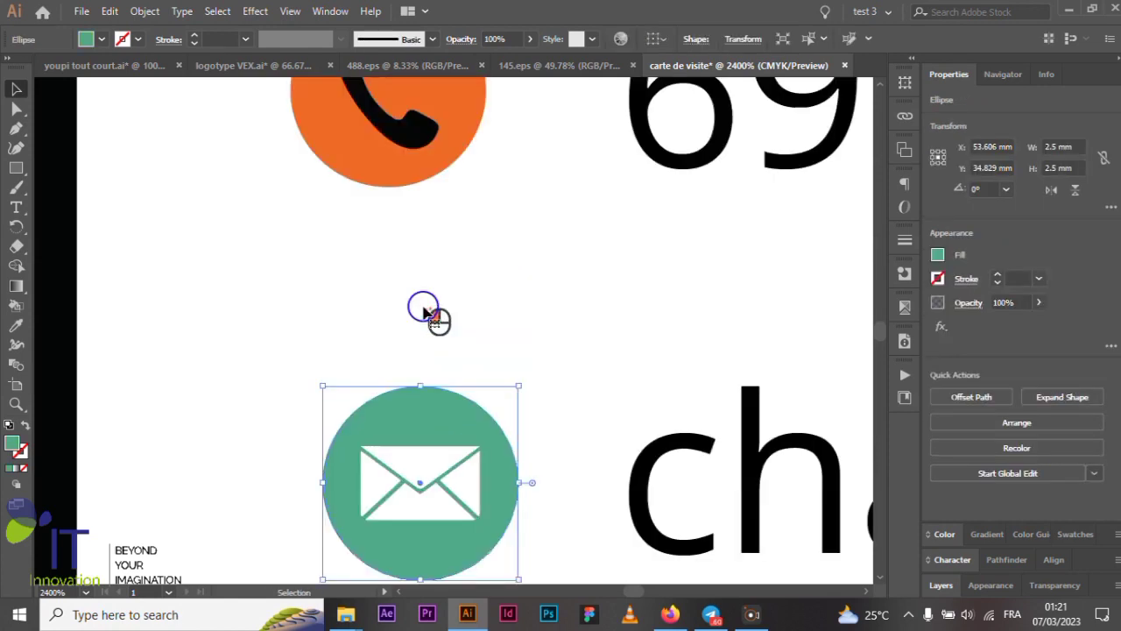
left_click(16, 328)
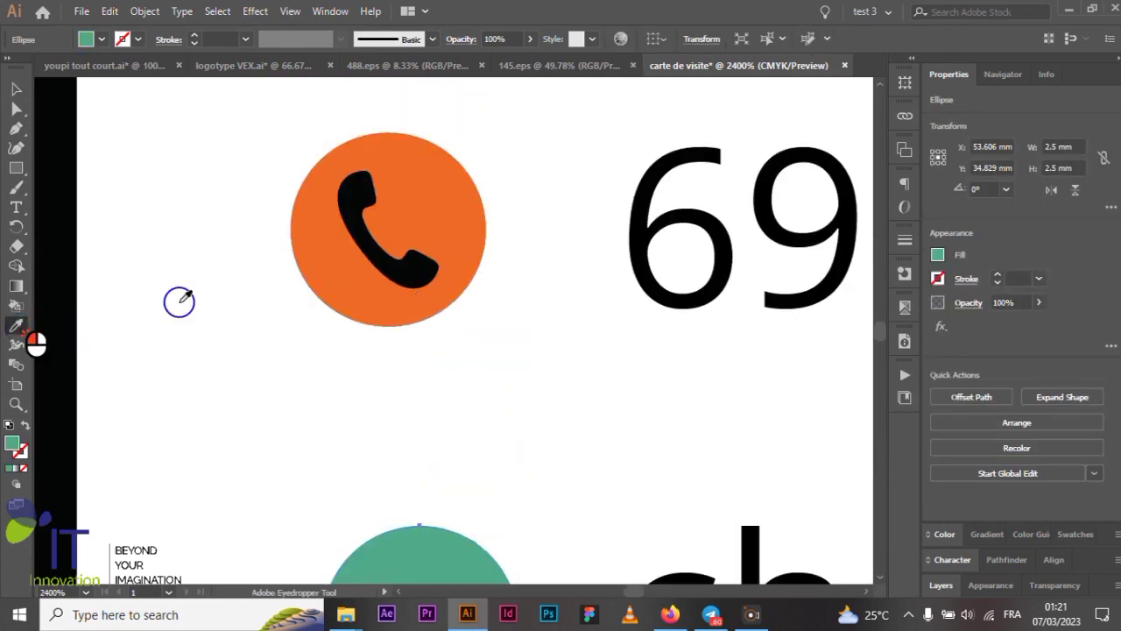
left_click(464, 222)
left_click(14, 92)
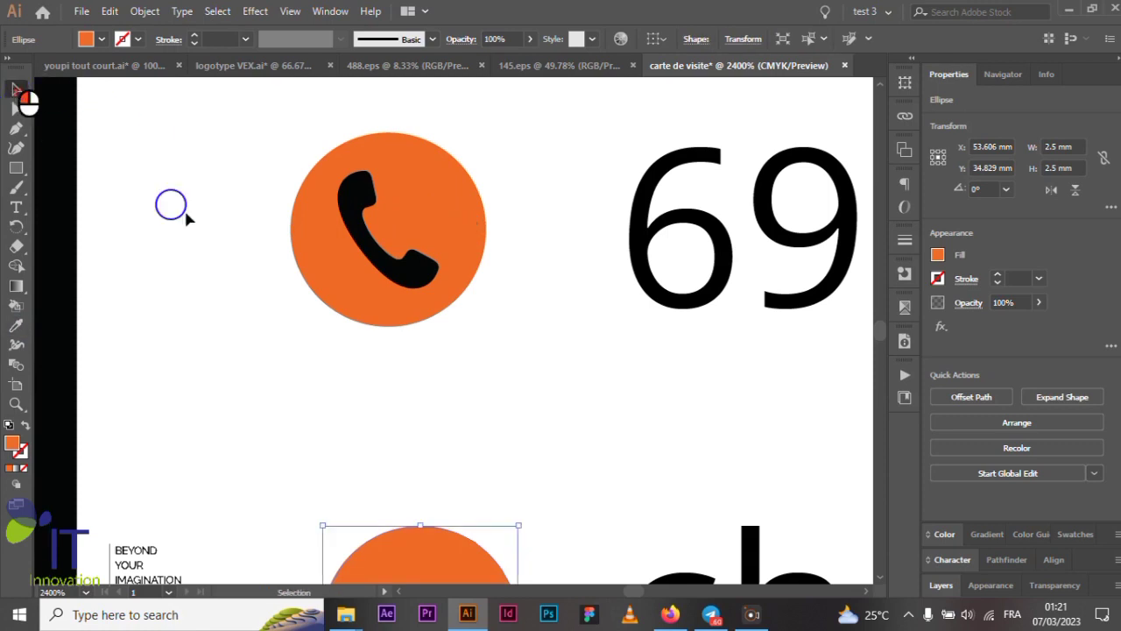
scroll(426, 288, "down", 3)
- Make all the envelope paths black, matching the phone handset
mouse_move(429, 403)
left_mouse_down()
mouse_move(421, 418)
mouse_move(439, 426)
mouse_move(430, 418)
left_mouse_up()
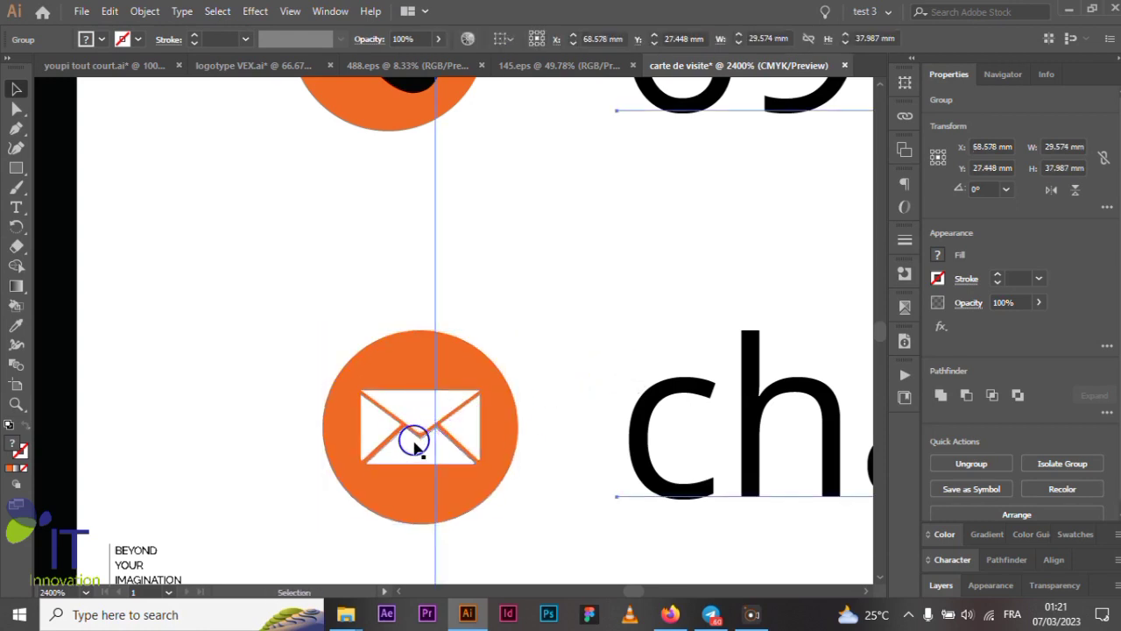
left_click(411, 449, "ctrl")
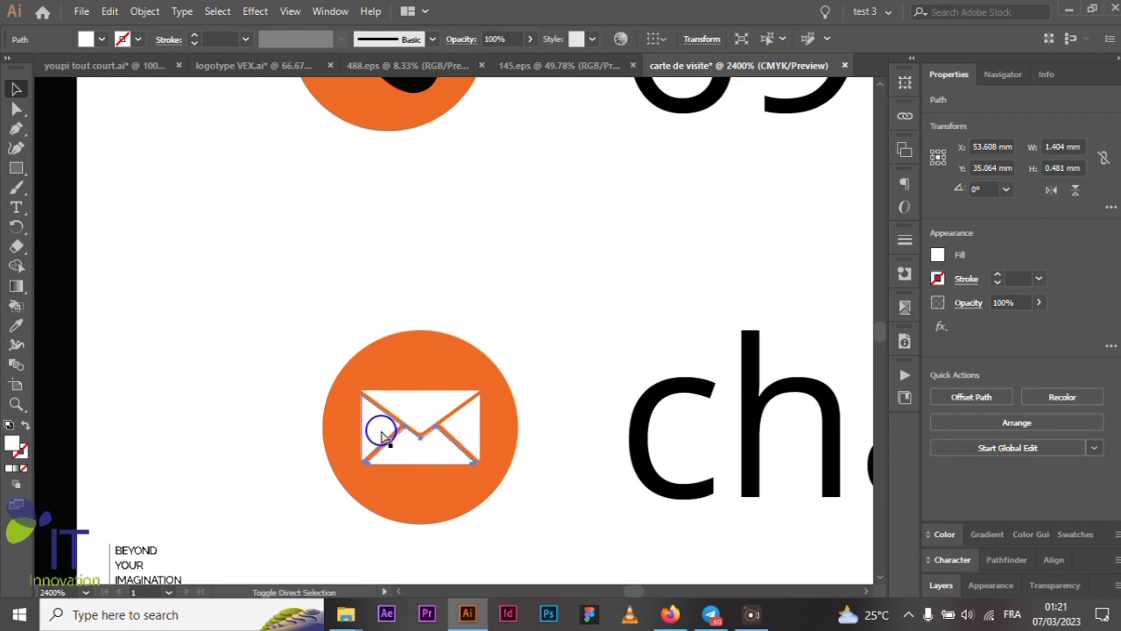
left_click(380, 430, "shift")
left_click(404, 404, "shift")
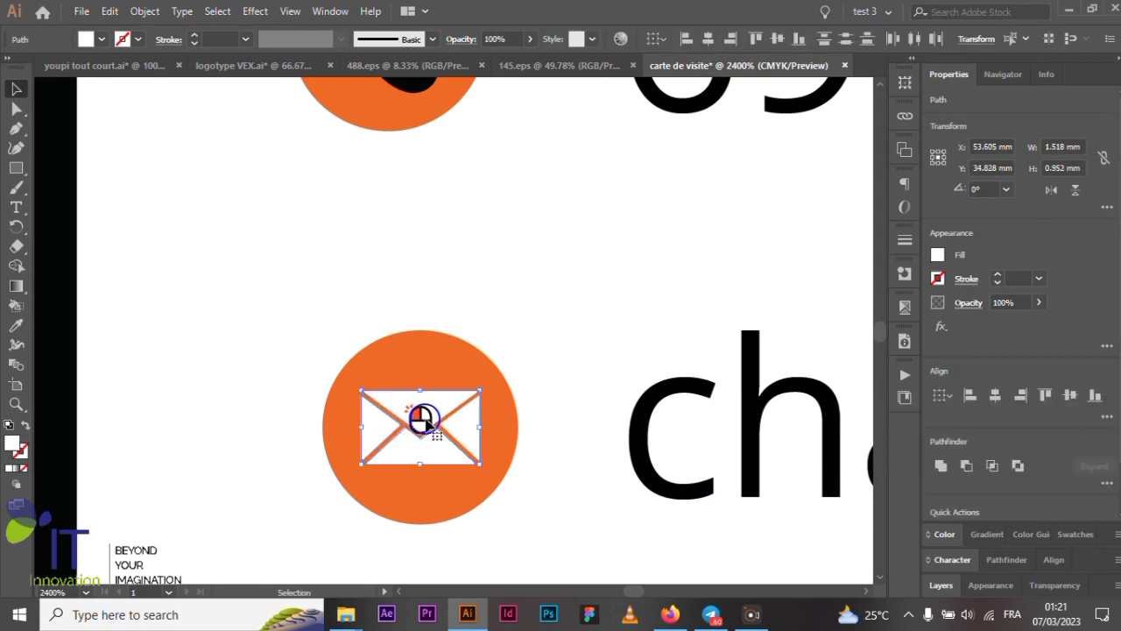
left_click(460, 431, "shift")
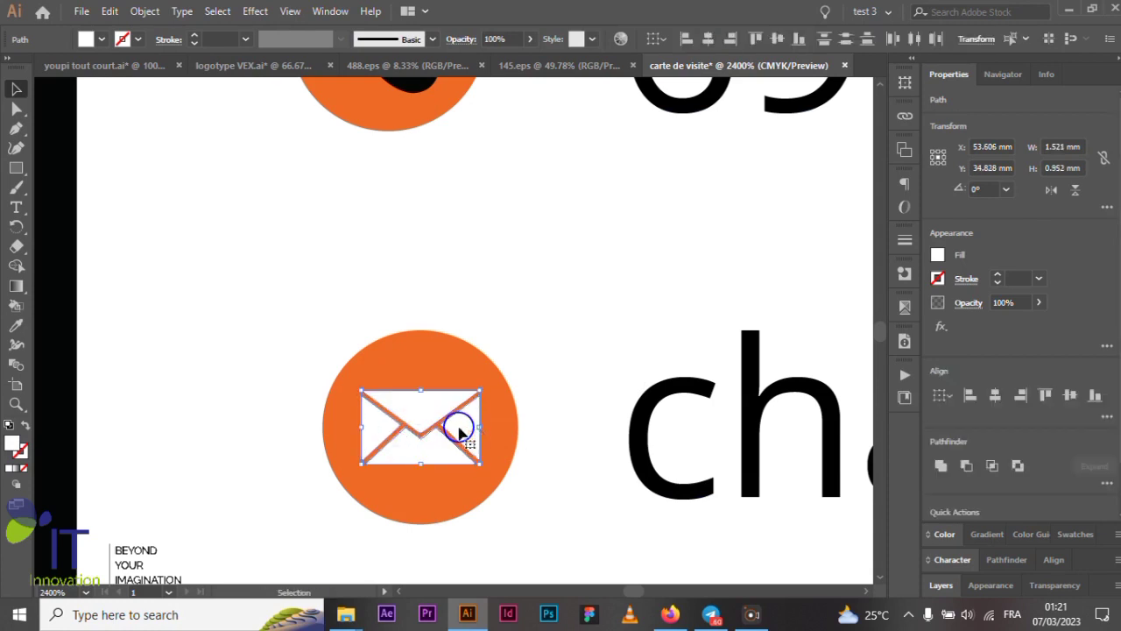
left_click(16, 325)
scroll(324, 181, "up", 3)
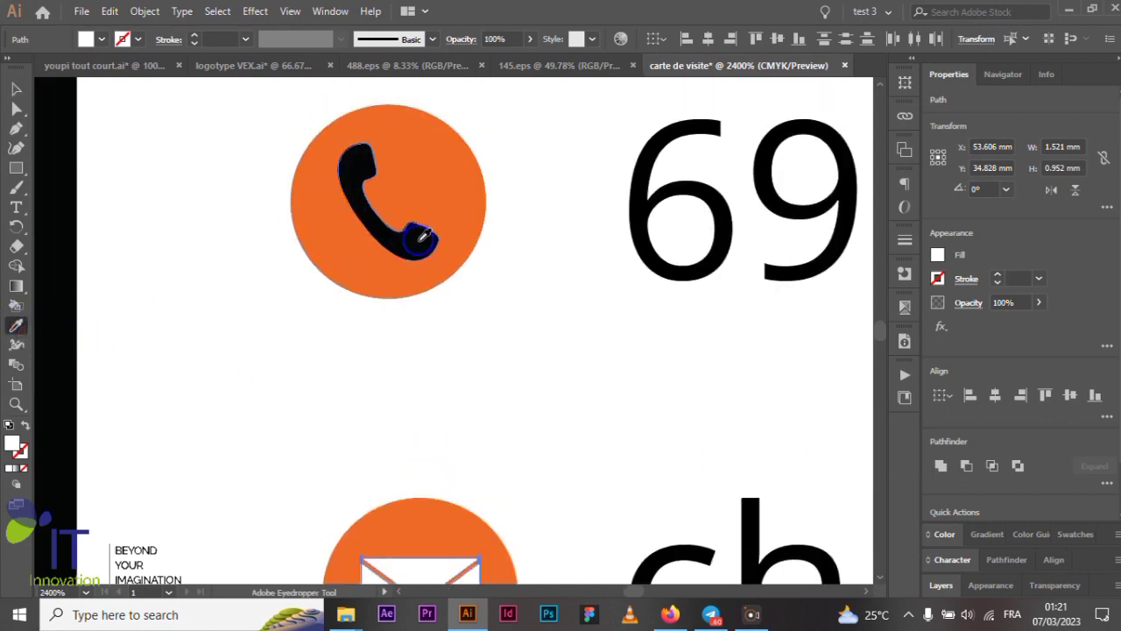
left_click(423, 235)
scroll(425, 245, "down", 4)
left_click(15, 90)
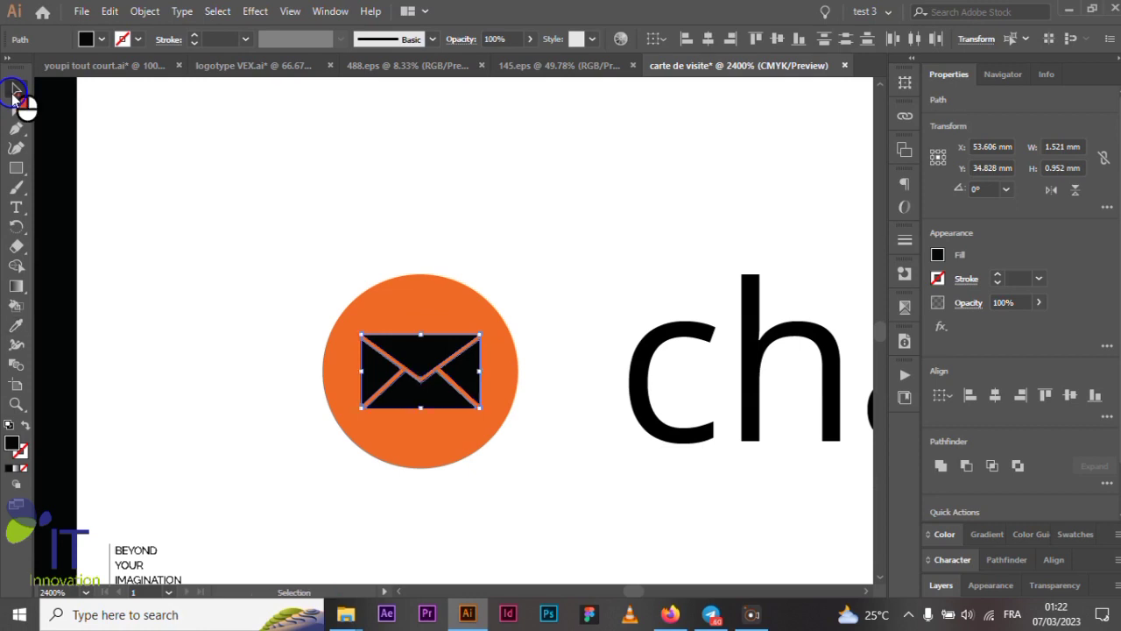
- Deselect the finished envelope icon and return to the 488.eps icon sheet
scroll(369, 344, "down", 4)
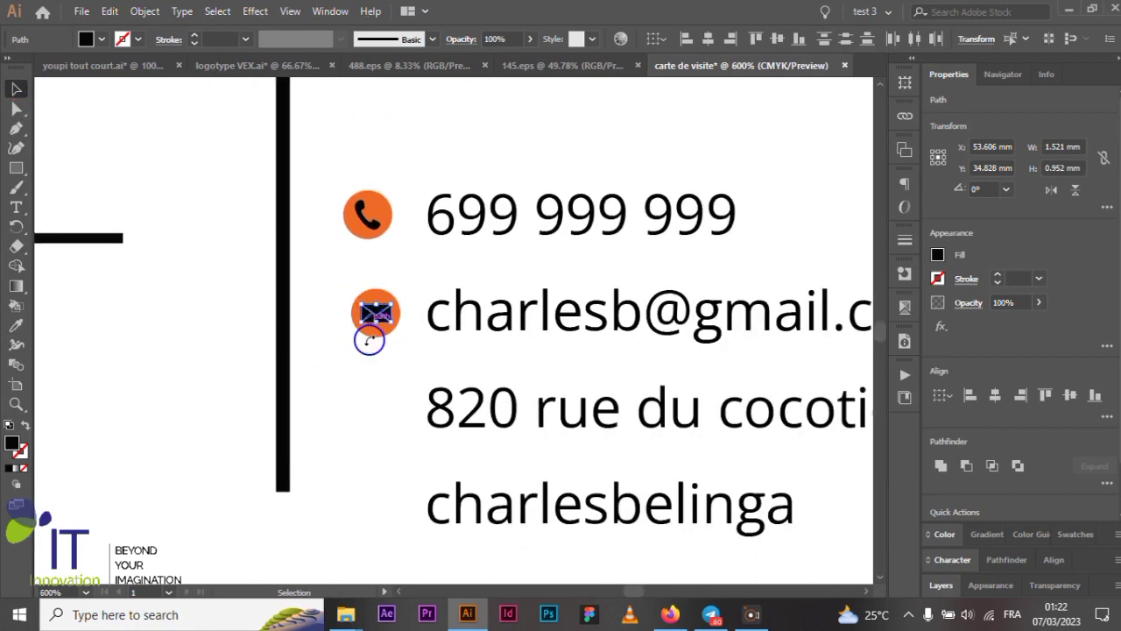
left_click(374, 342)
scroll(388, 351, "down", 1)
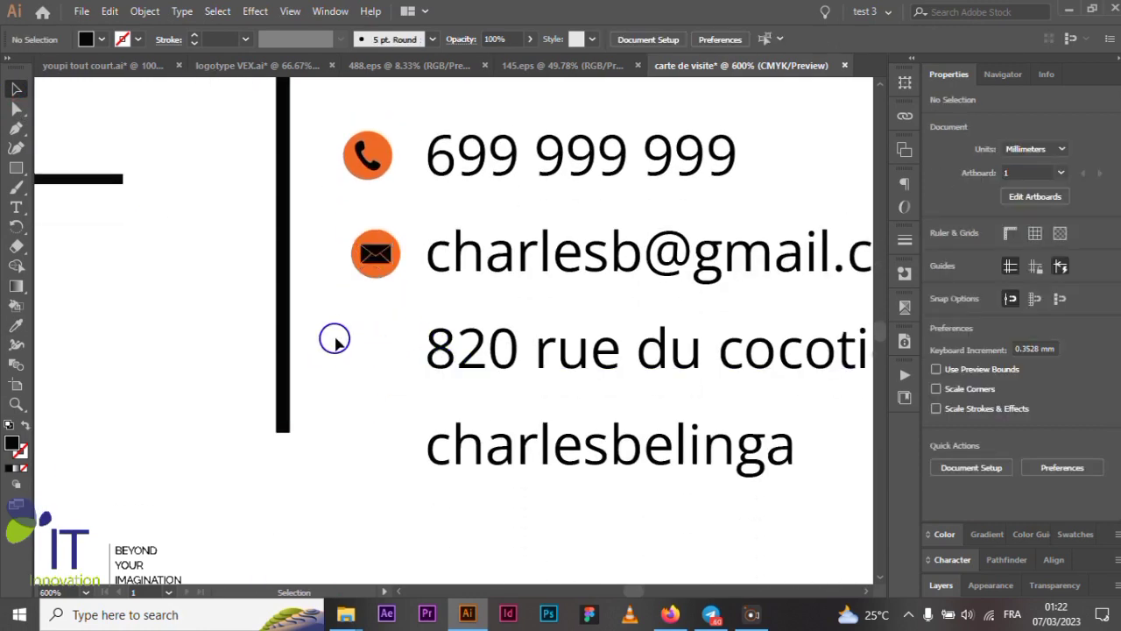
scroll(335, 342, "down", 2)
scroll(338, 344, "up", 2)
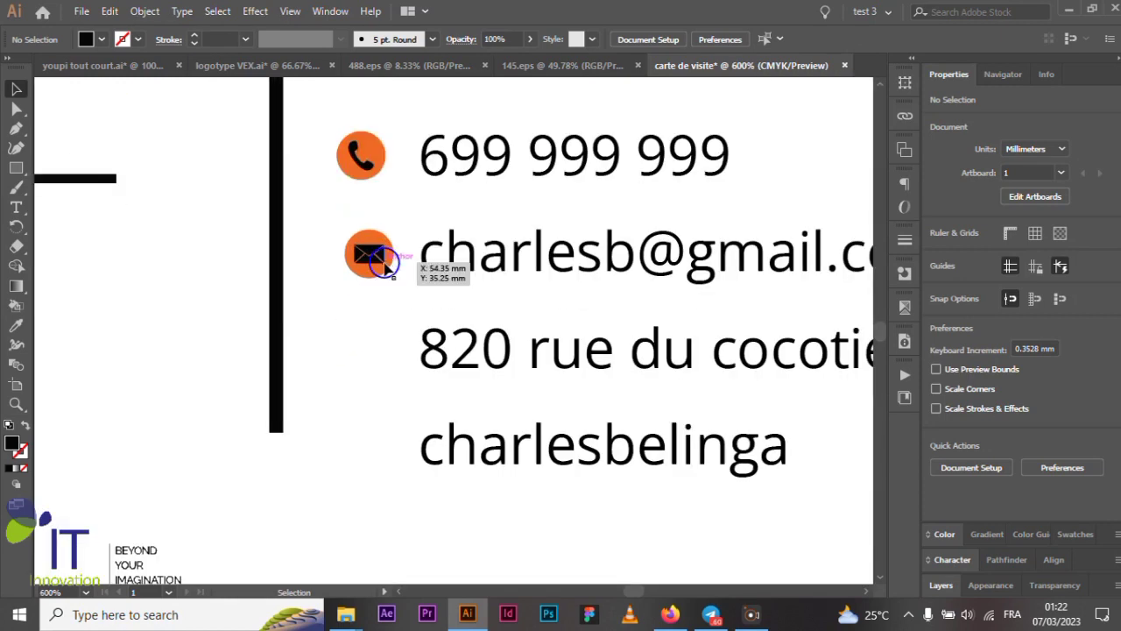
left_click(385, 66)
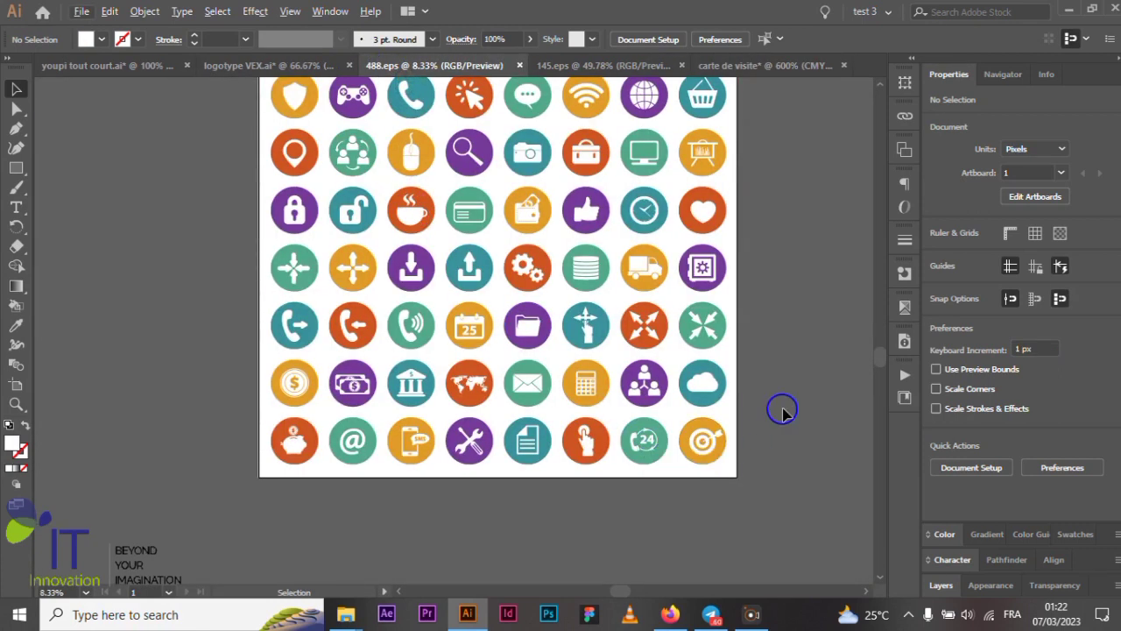
- Select the white house path and its teal circle on the 488.eps sheet and copy them
scroll(771, 350, "up", 2)
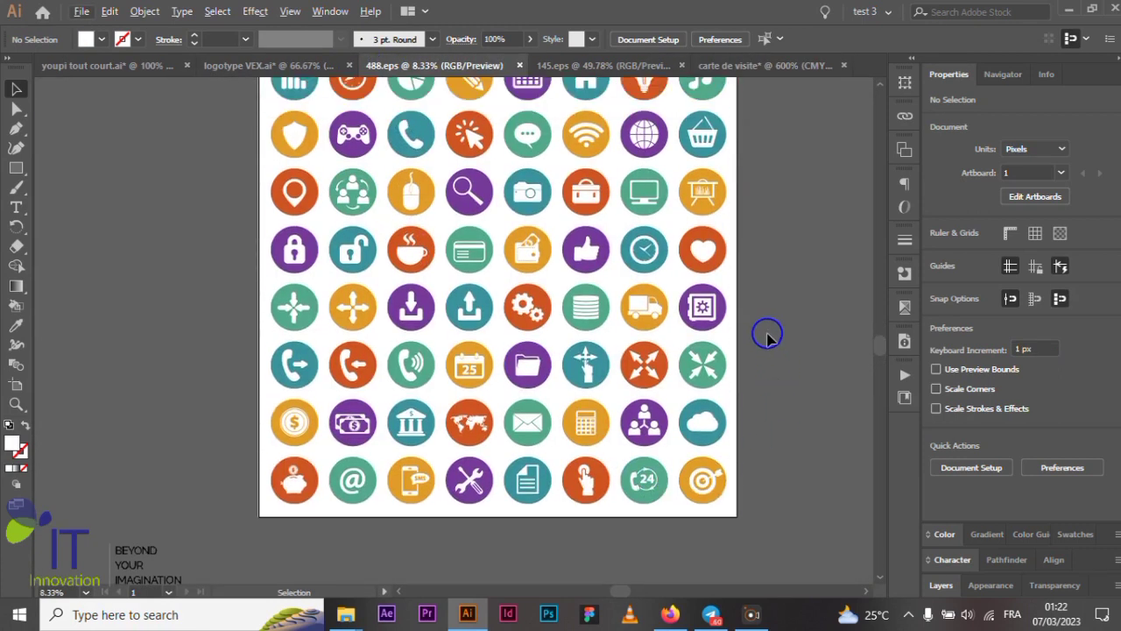
scroll(766, 338, "up", 2)
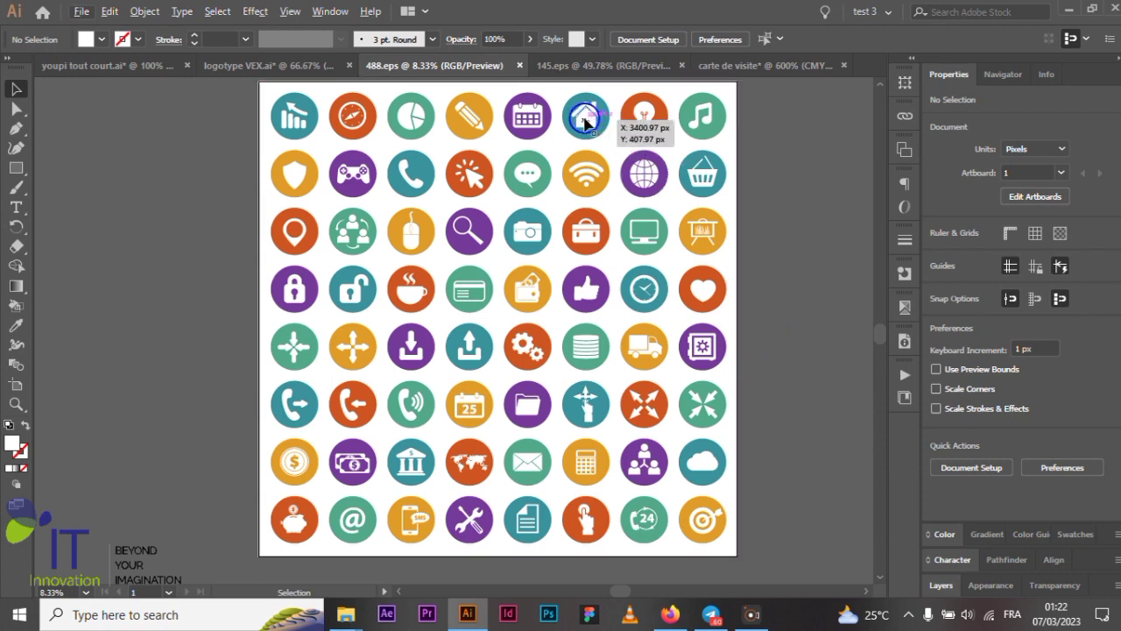
scroll(585, 123, "up", 5)
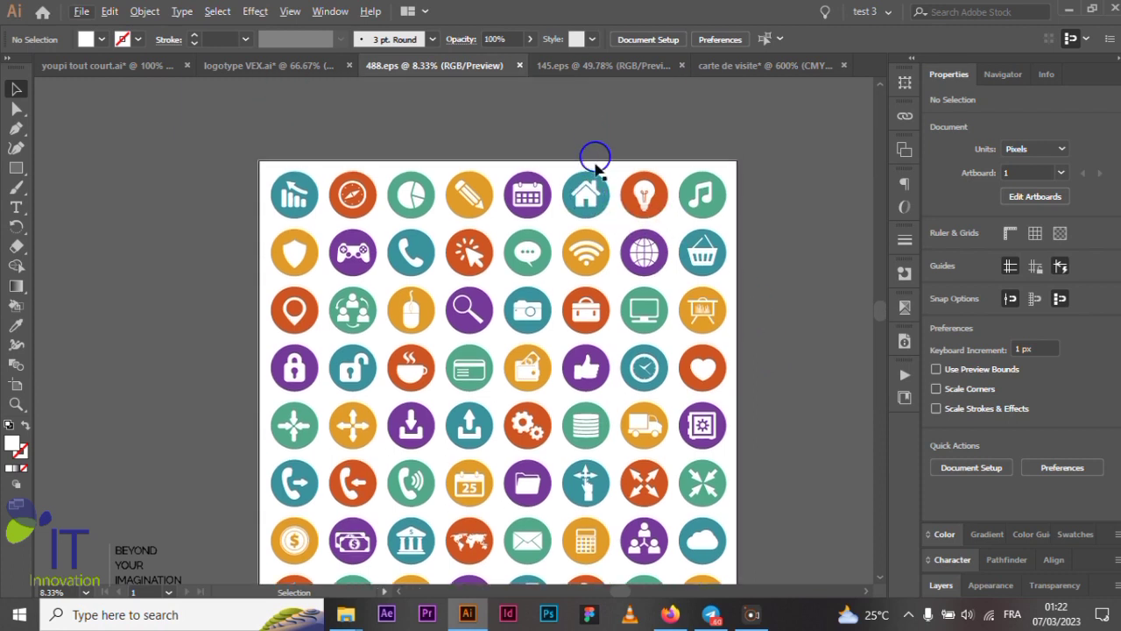
scroll(595, 201, "up", 2)
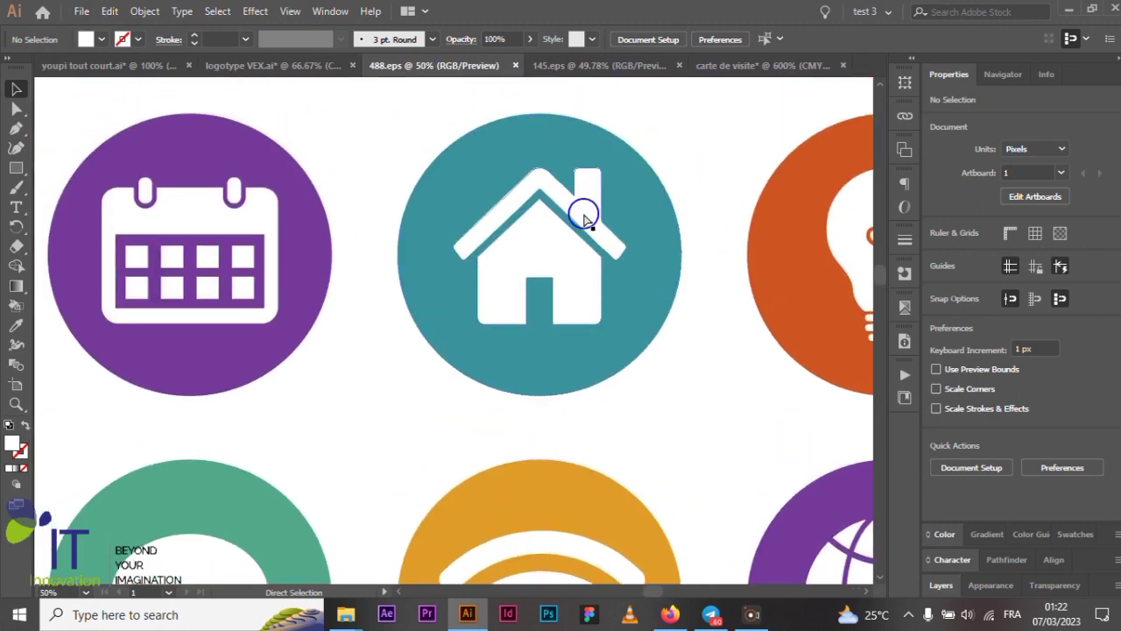
left_click(586, 217)
key("a")
left_click(667, 288, "shift")
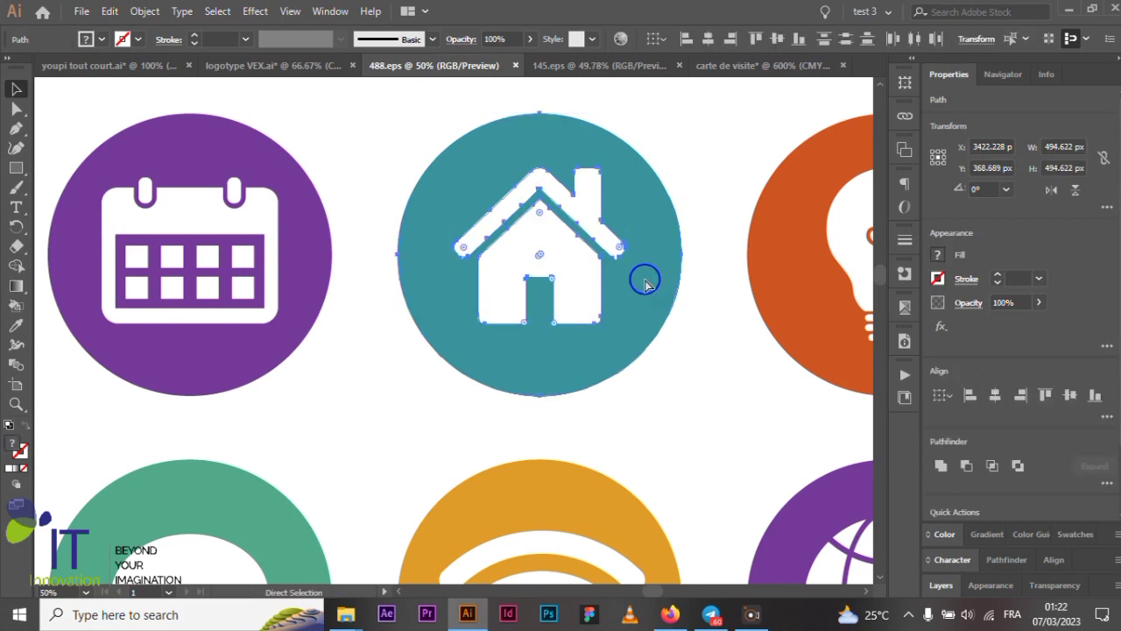
key("v")
- Return to the carte de visite business card document
scroll(613, 268, "down", 2)
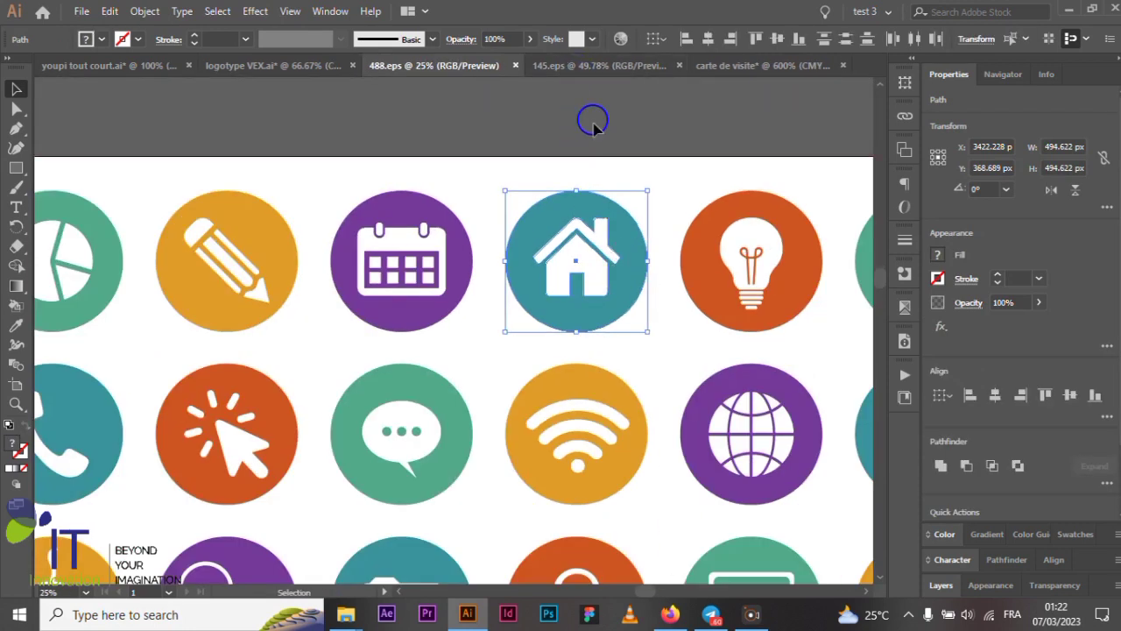
scroll(602, 166, "down", 2)
scroll(538, 254, "down", 1)
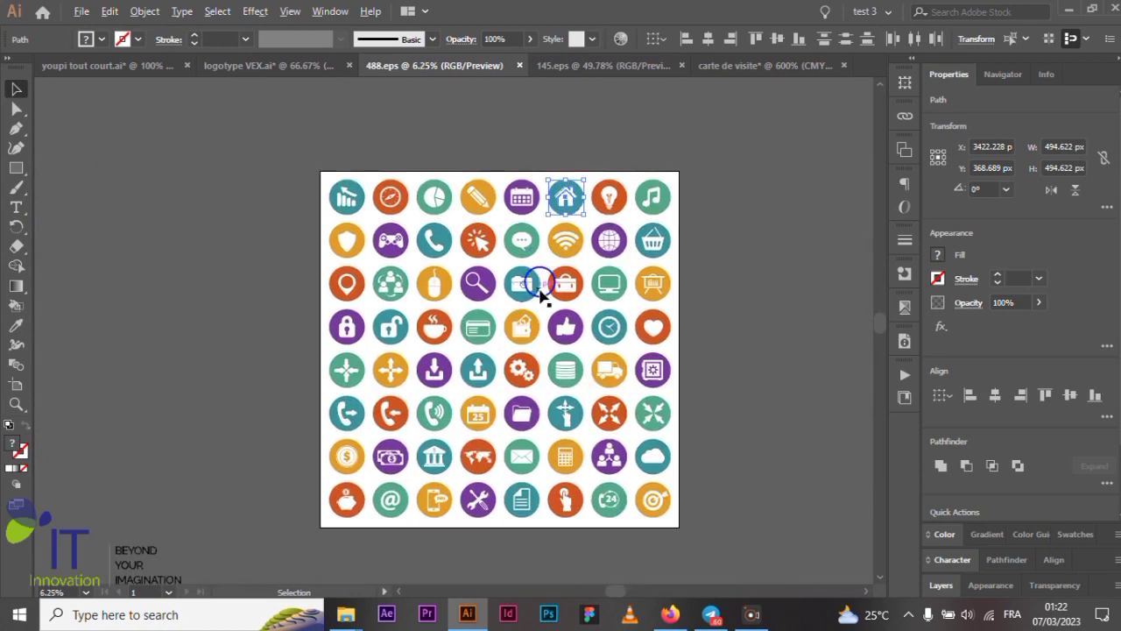
scroll(541, 295, "up", 1)
scroll(538, 279, "down", 3)
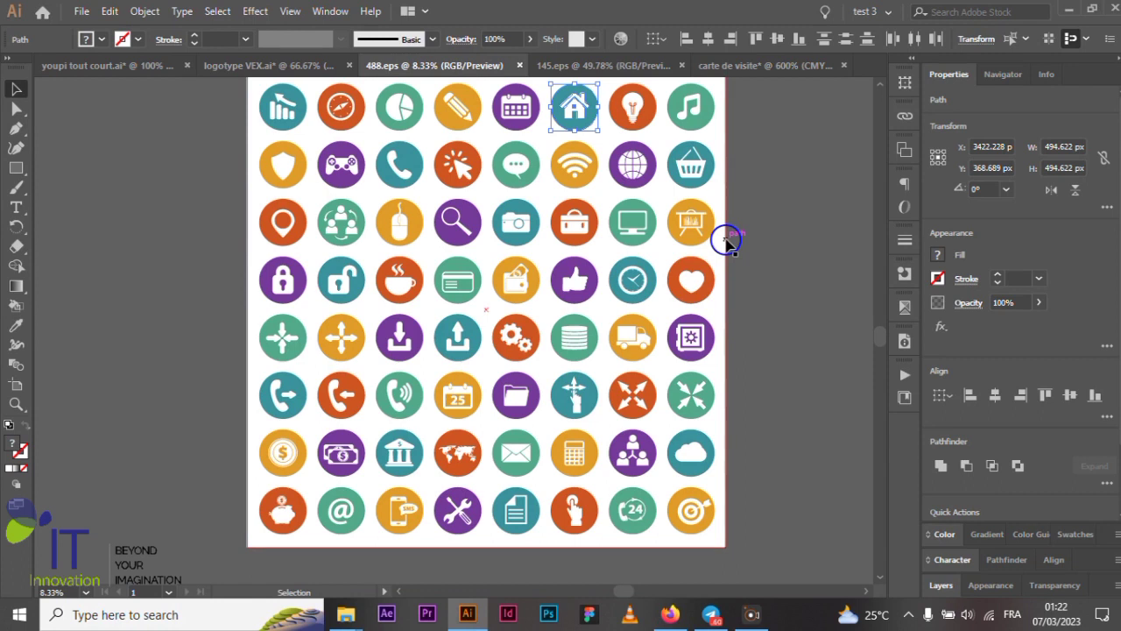
scroll(727, 238, "up", 1)
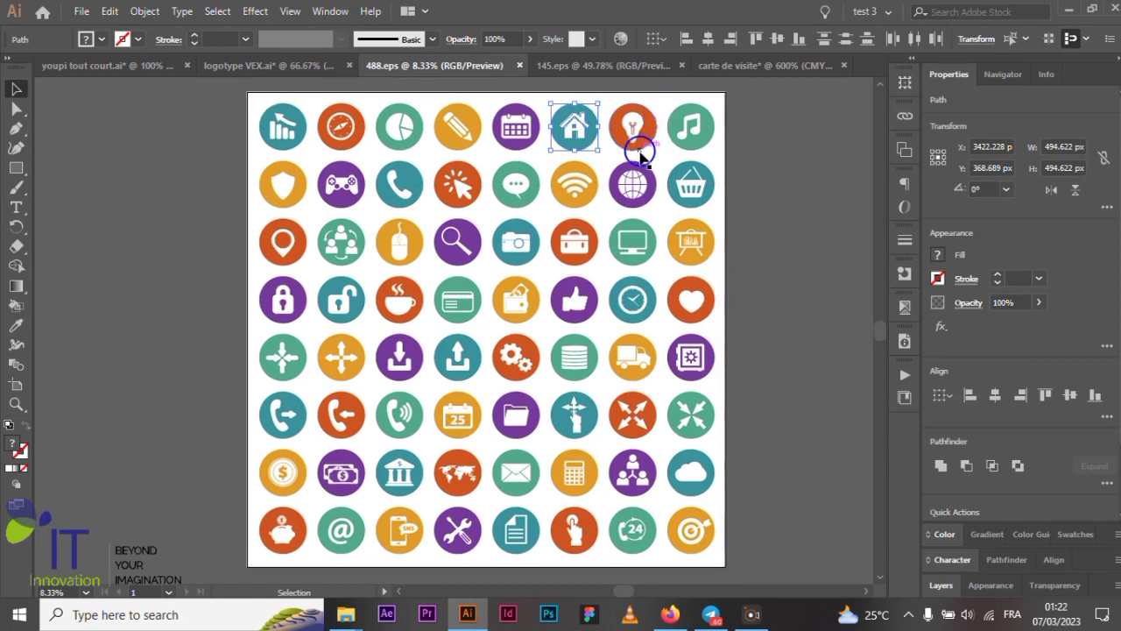
left_click(719, 66)
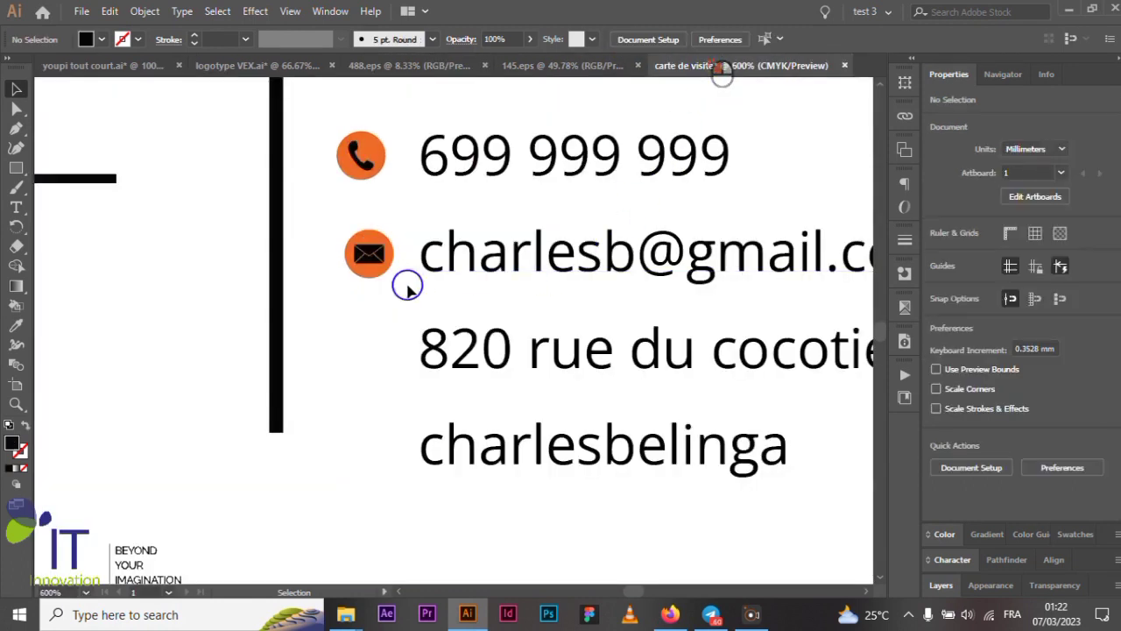
- Paste the teal house icon into the card, where it lands oversized at about 174.5 mm
scroll(410, 301, "up", 2)
scroll(411, 303, "down", 4)
scroll(414, 322, "down", 3)
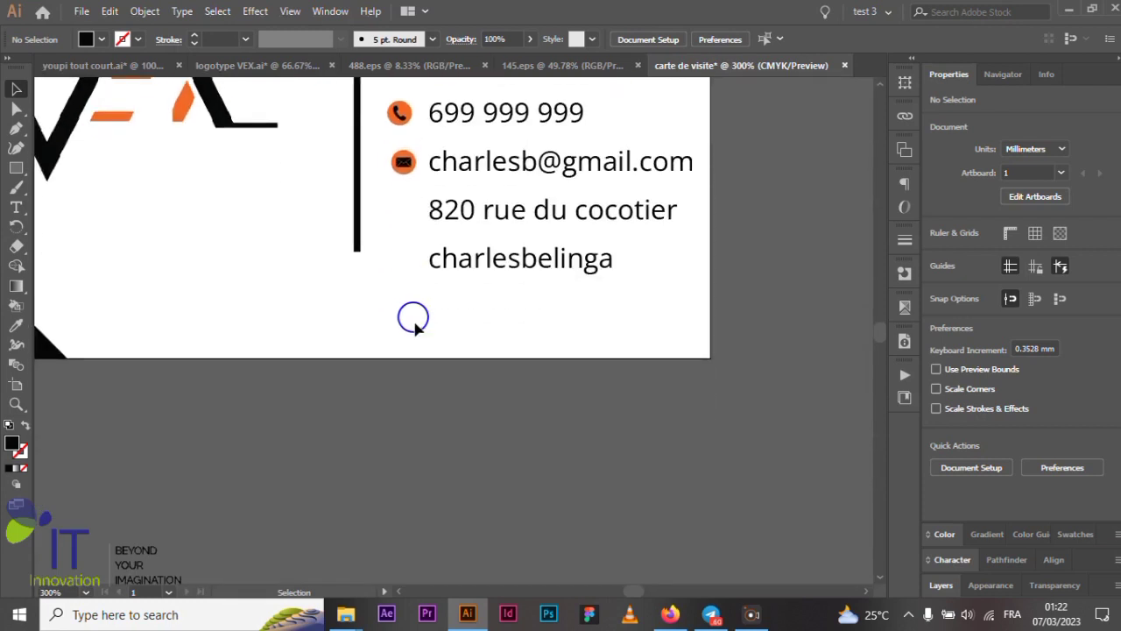
scroll(418, 377, "up", 1)
key("ctrl+v")
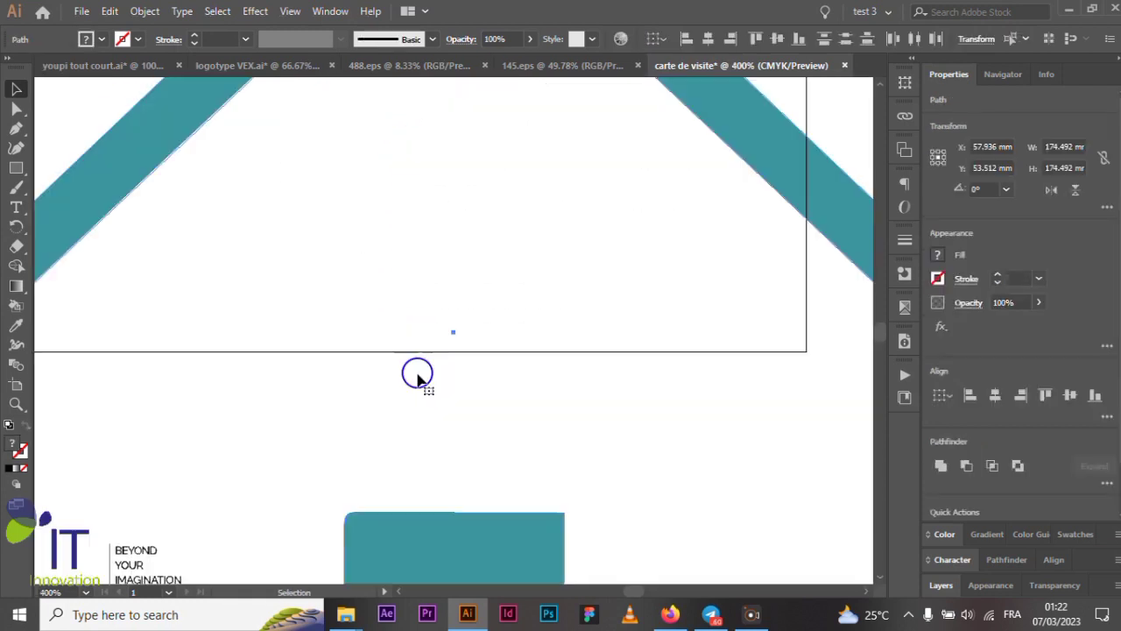
scroll(418, 377, "down", 3)
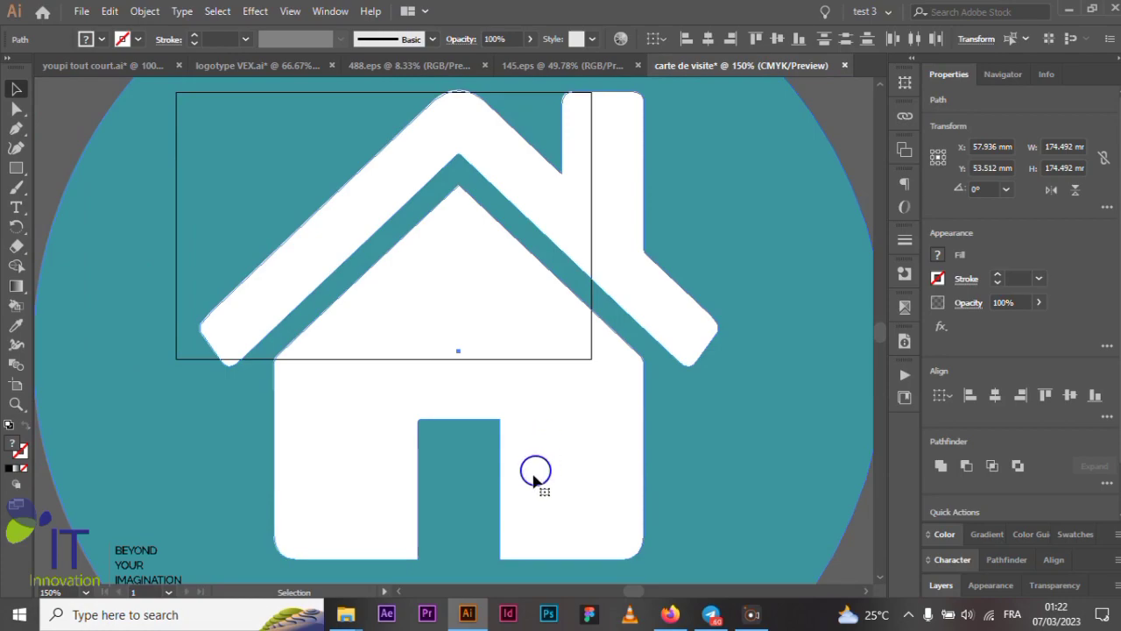